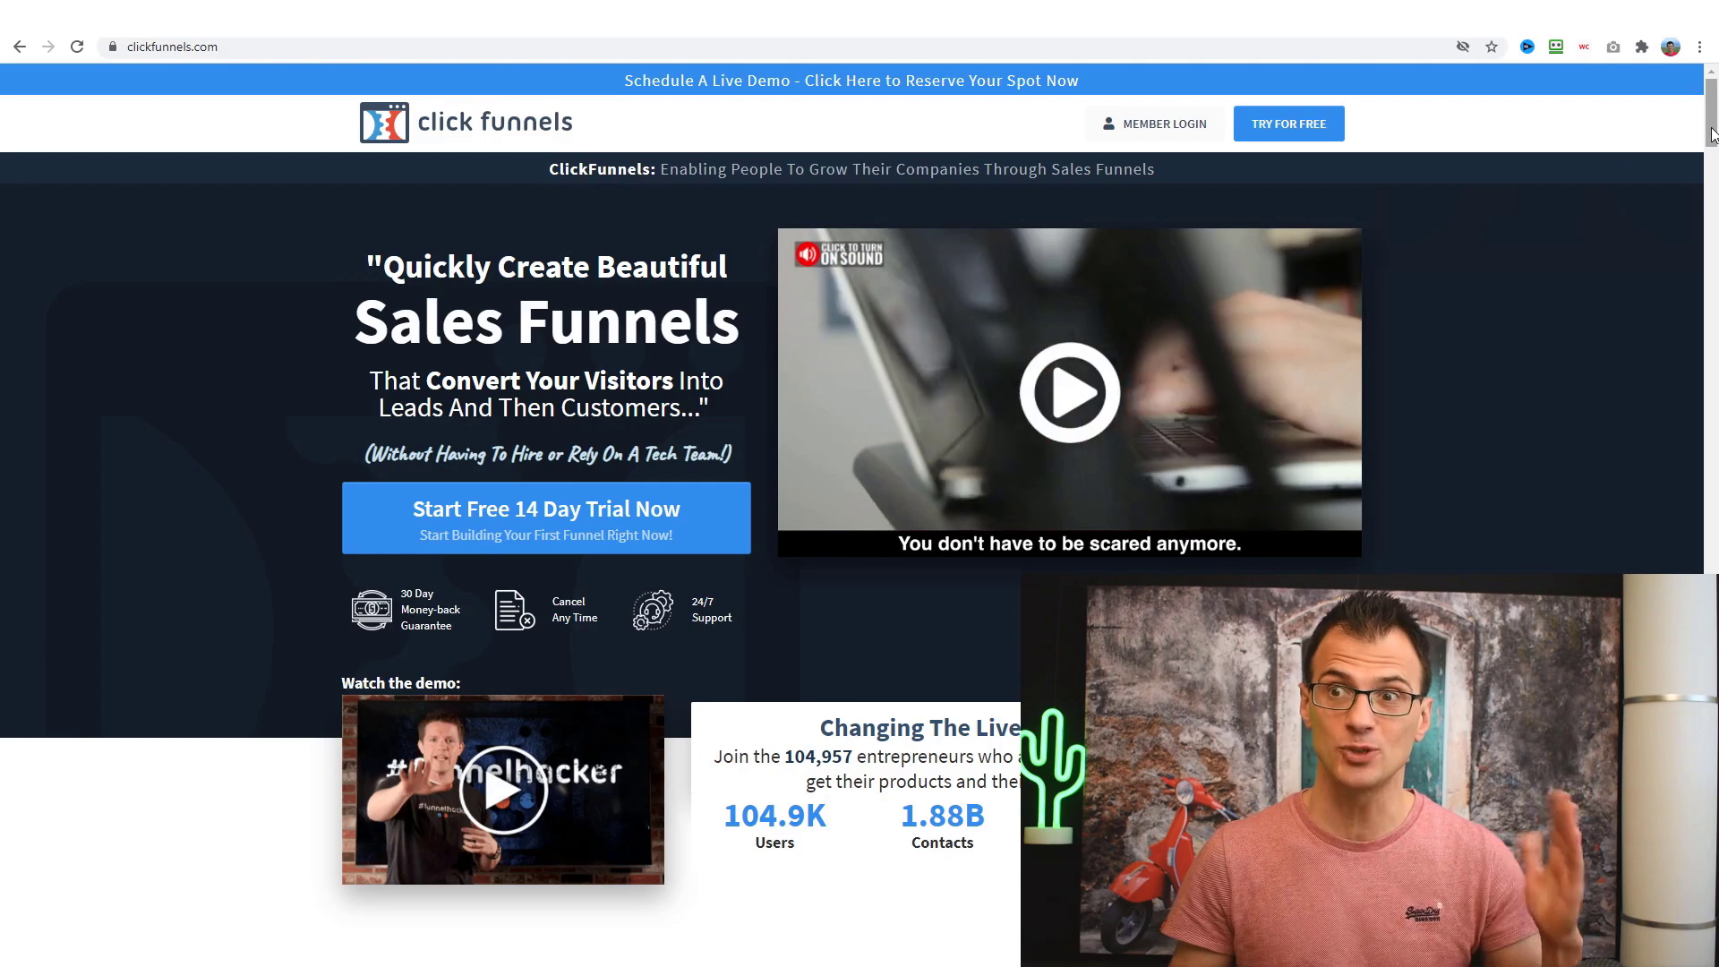
- Scroll the ClickFunnels homepage through the Generate Leads and Sell Your Products sections
{"action": "left_click_drag", "start_coordinate": [1712, 134], "coordinate": [1700, 280]}
{"action": "scroll", "coordinate": [824, 287], "scroll_direction": "down", "scroll_amount": 7}
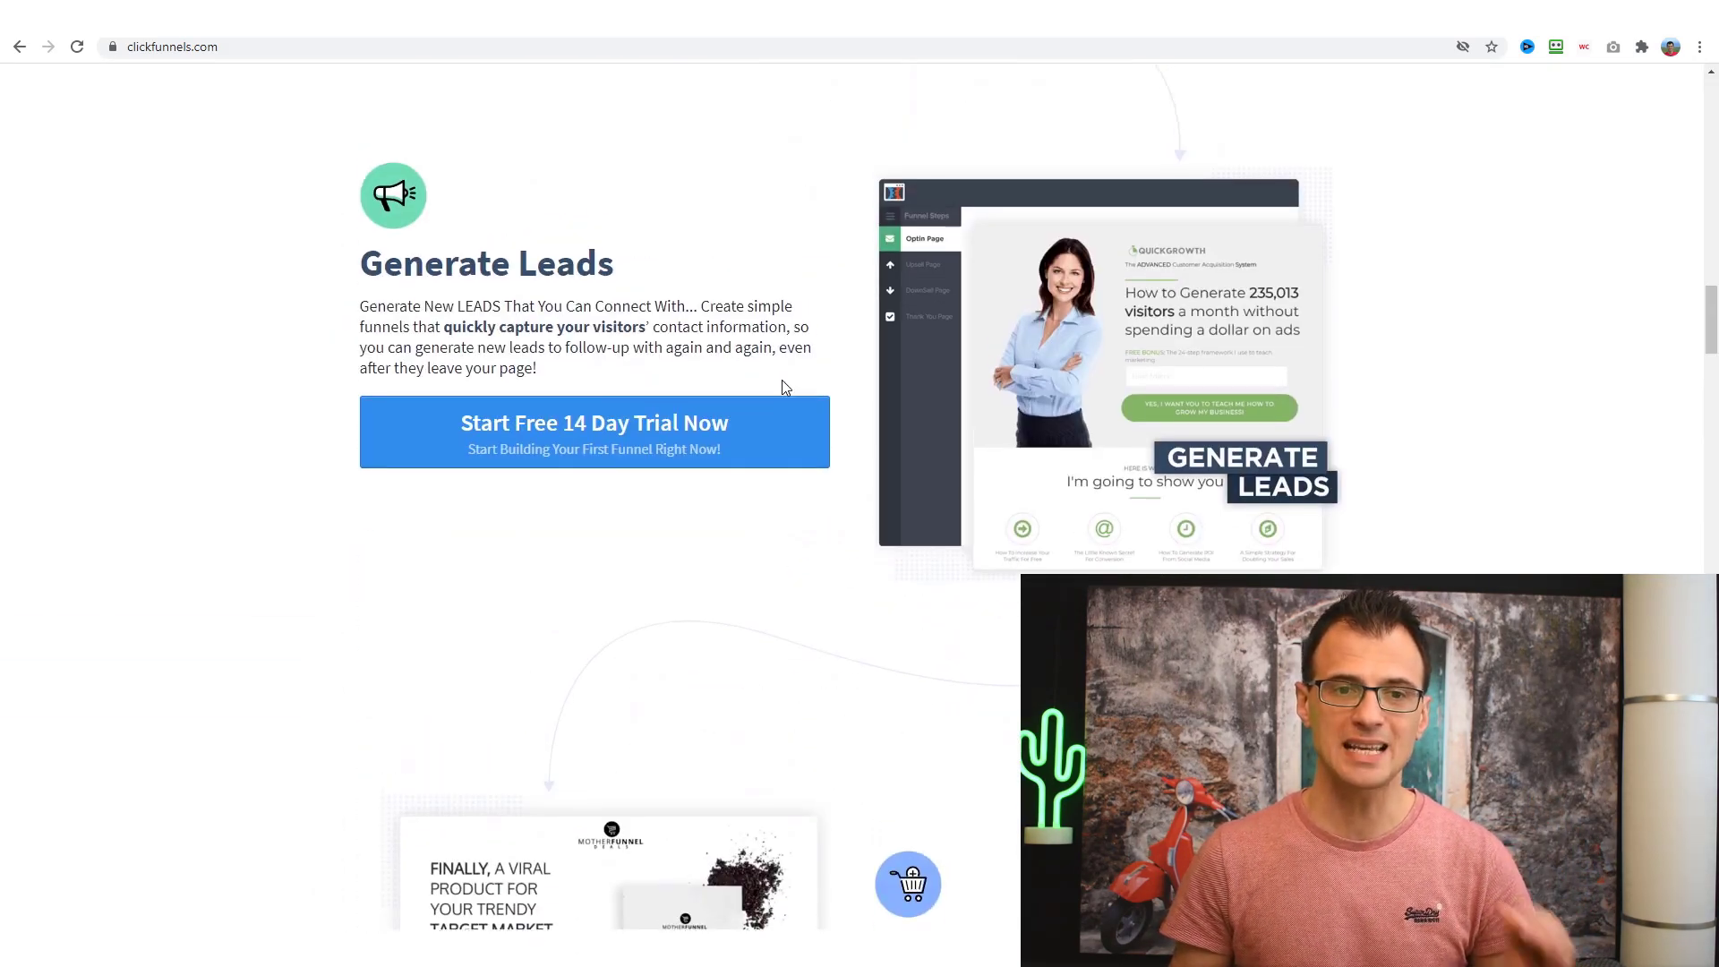
{"action": "scroll", "coordinate": [781, 380], "scroll_direction": "up", "scroll_amount": 9}
{"action": "scroll", "coordinate": [1143, 480], "scroll_direction": "down", "scroll_amount": 15}
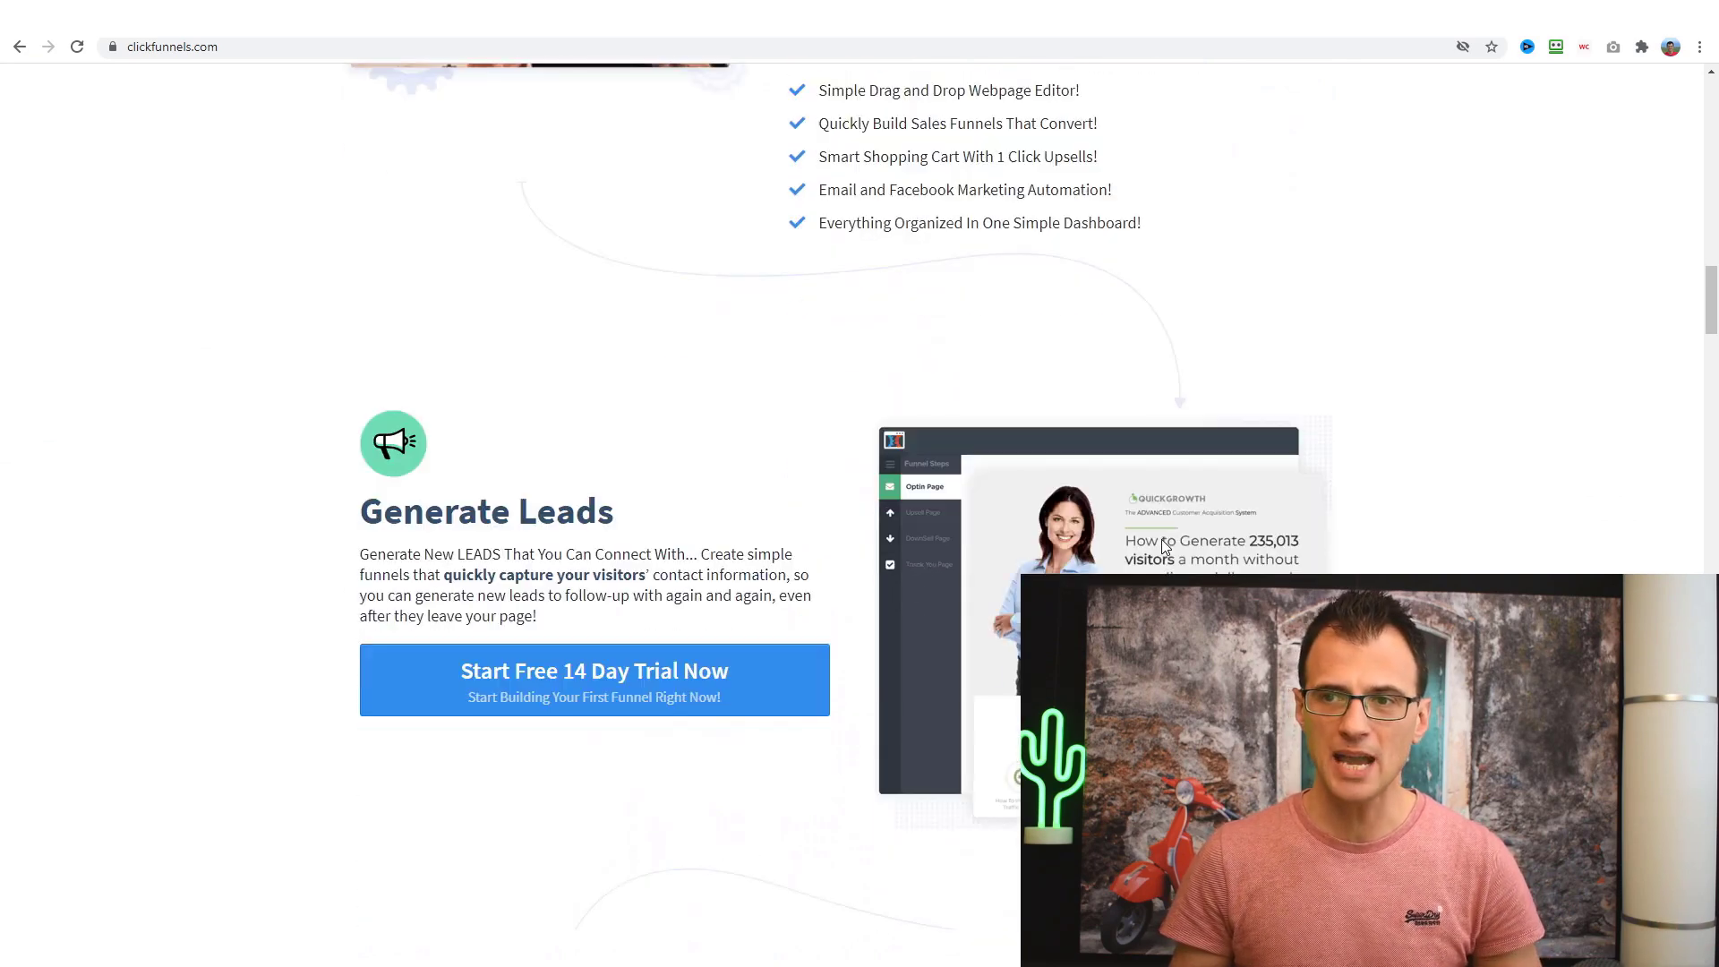
{"action": "scroll", "coordinate": [999, 309], "scroll_direction": "down", "scroll_amount": 1}
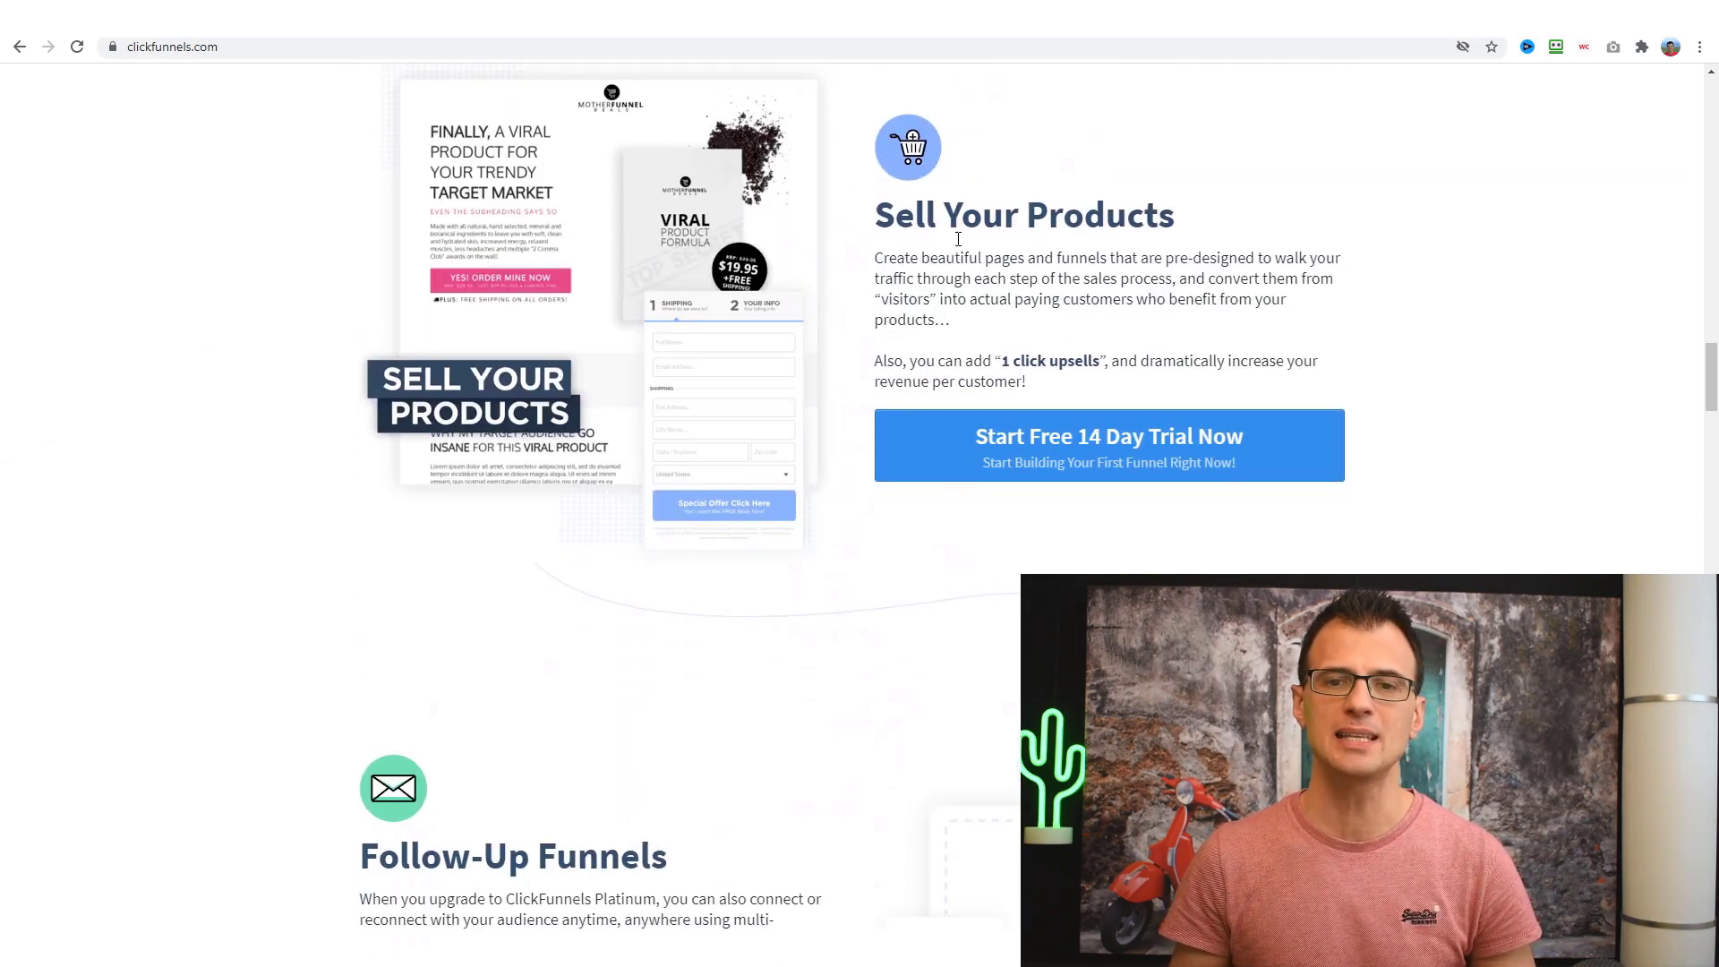
{"action": "scroll", "coordinate": [268, 426], "scroll_direction": "down", "scroll_amount": 7}
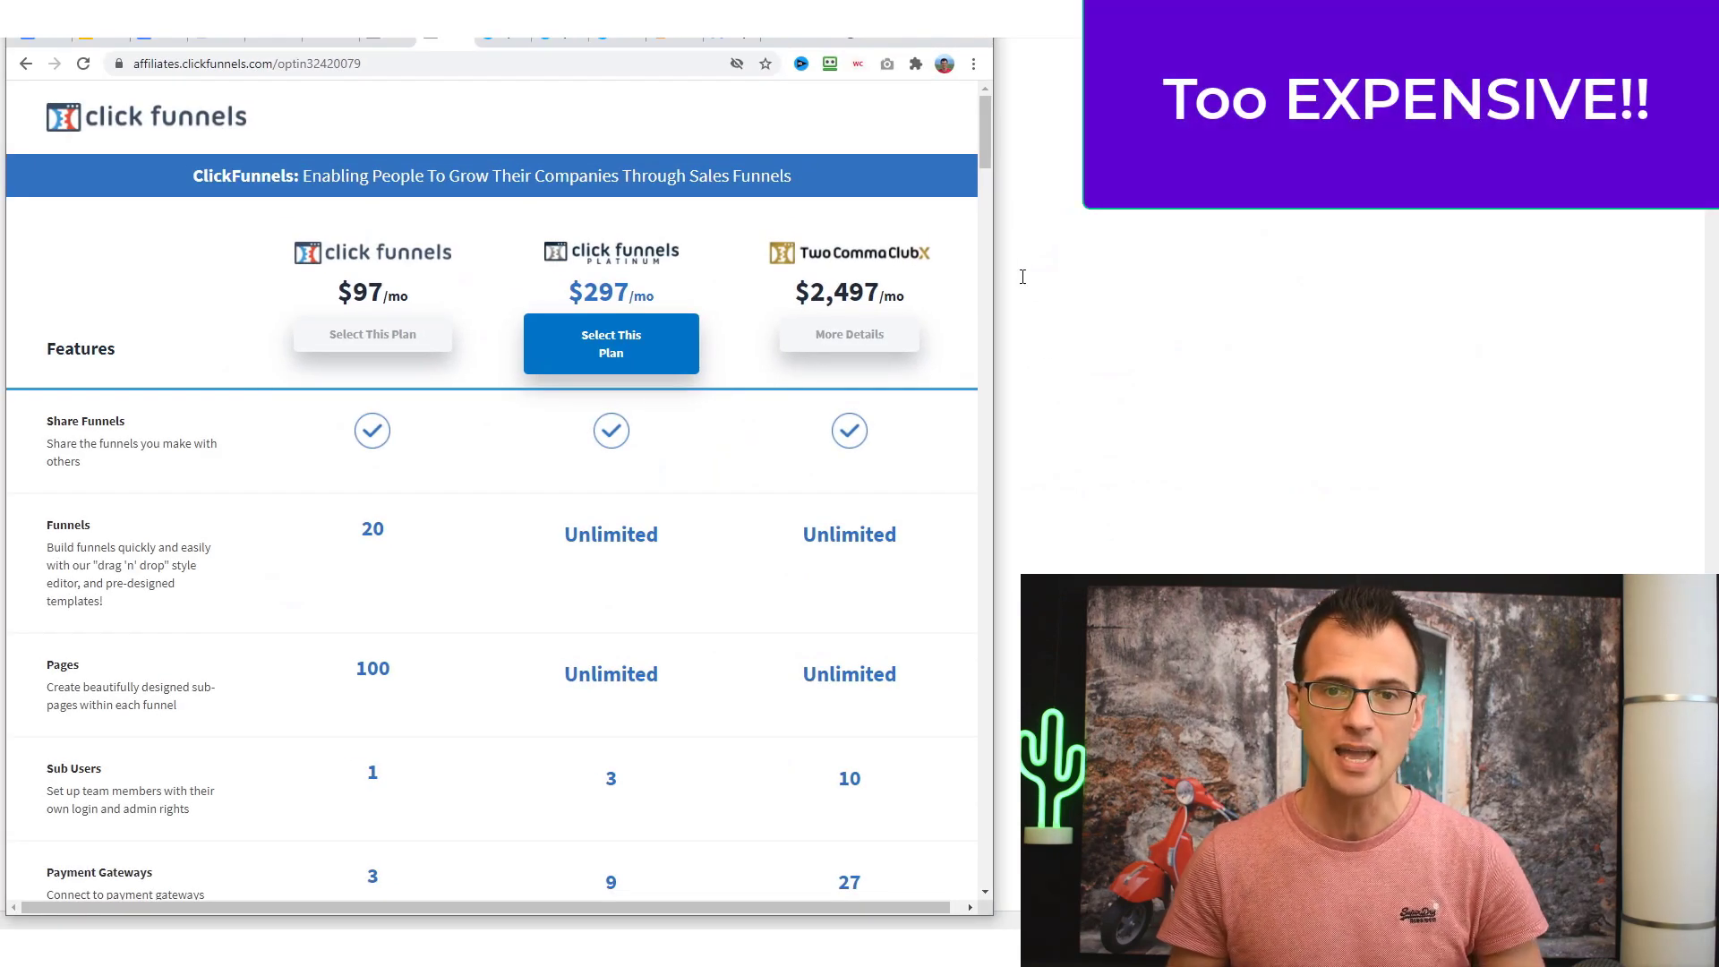
- Narrow the browser window and highlight the $97 monthly ClickFunnels price
{"action": "left_click_drag", "start_coordinate": [998, 264], "coordinate": [960, 269]}
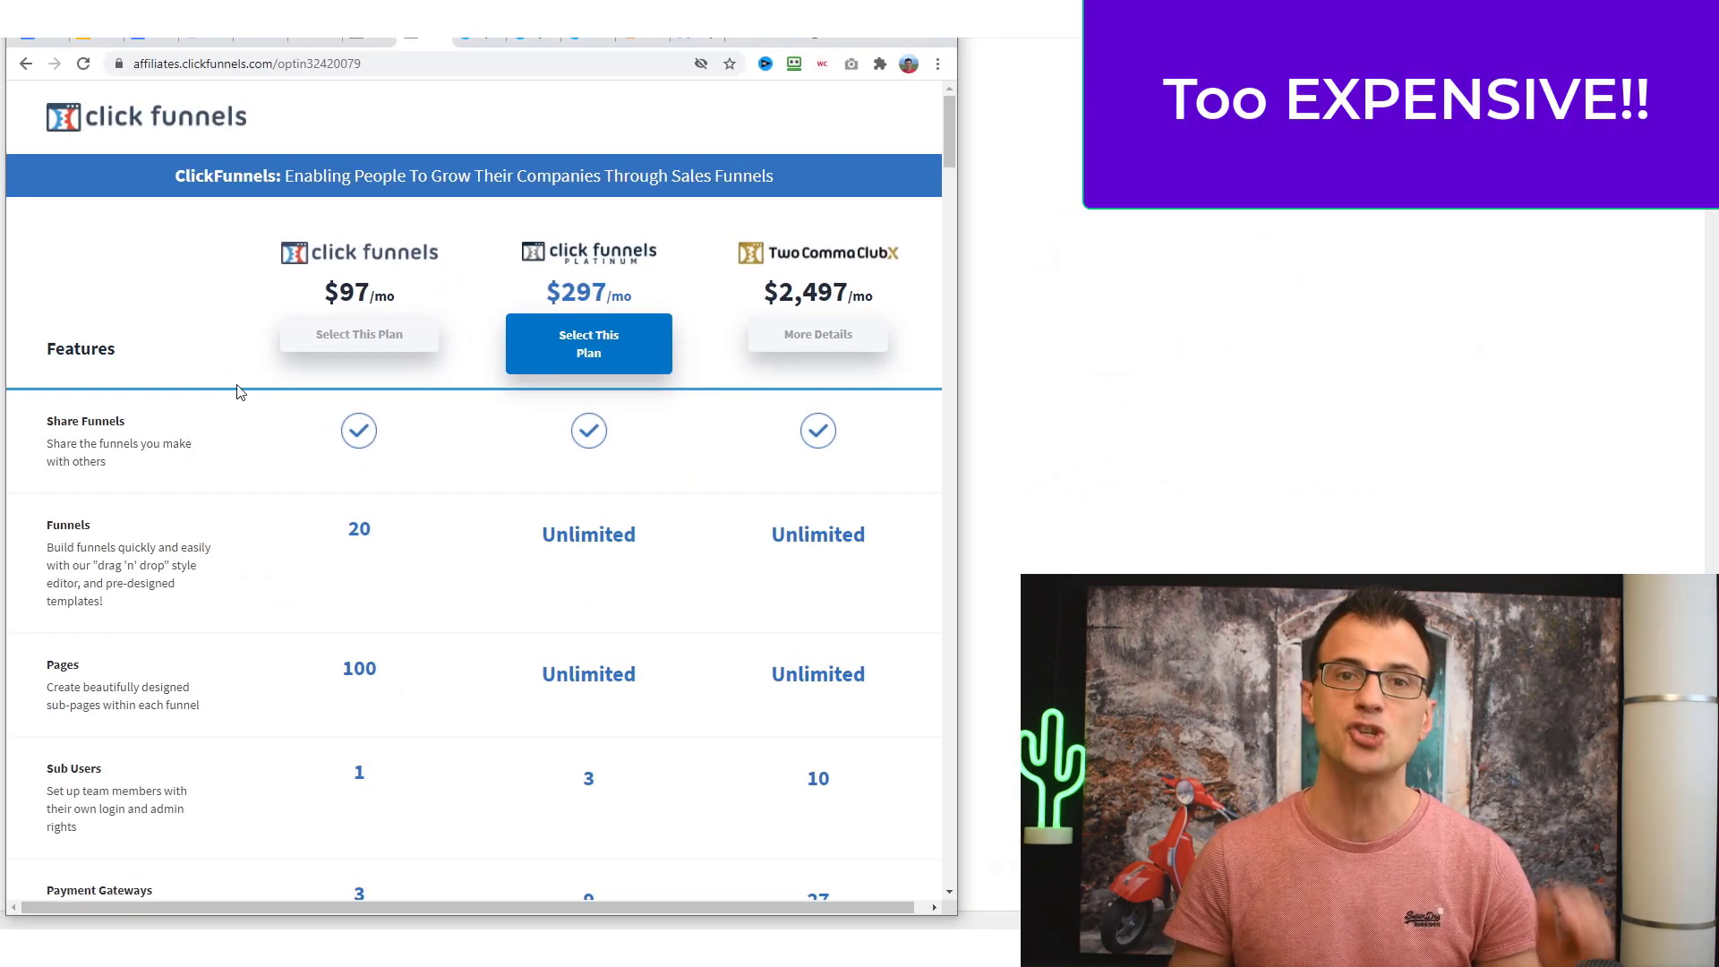
{"action": "left_click_drag", "start_coordinate": [313, 286], "coordinate": [376, 294]}
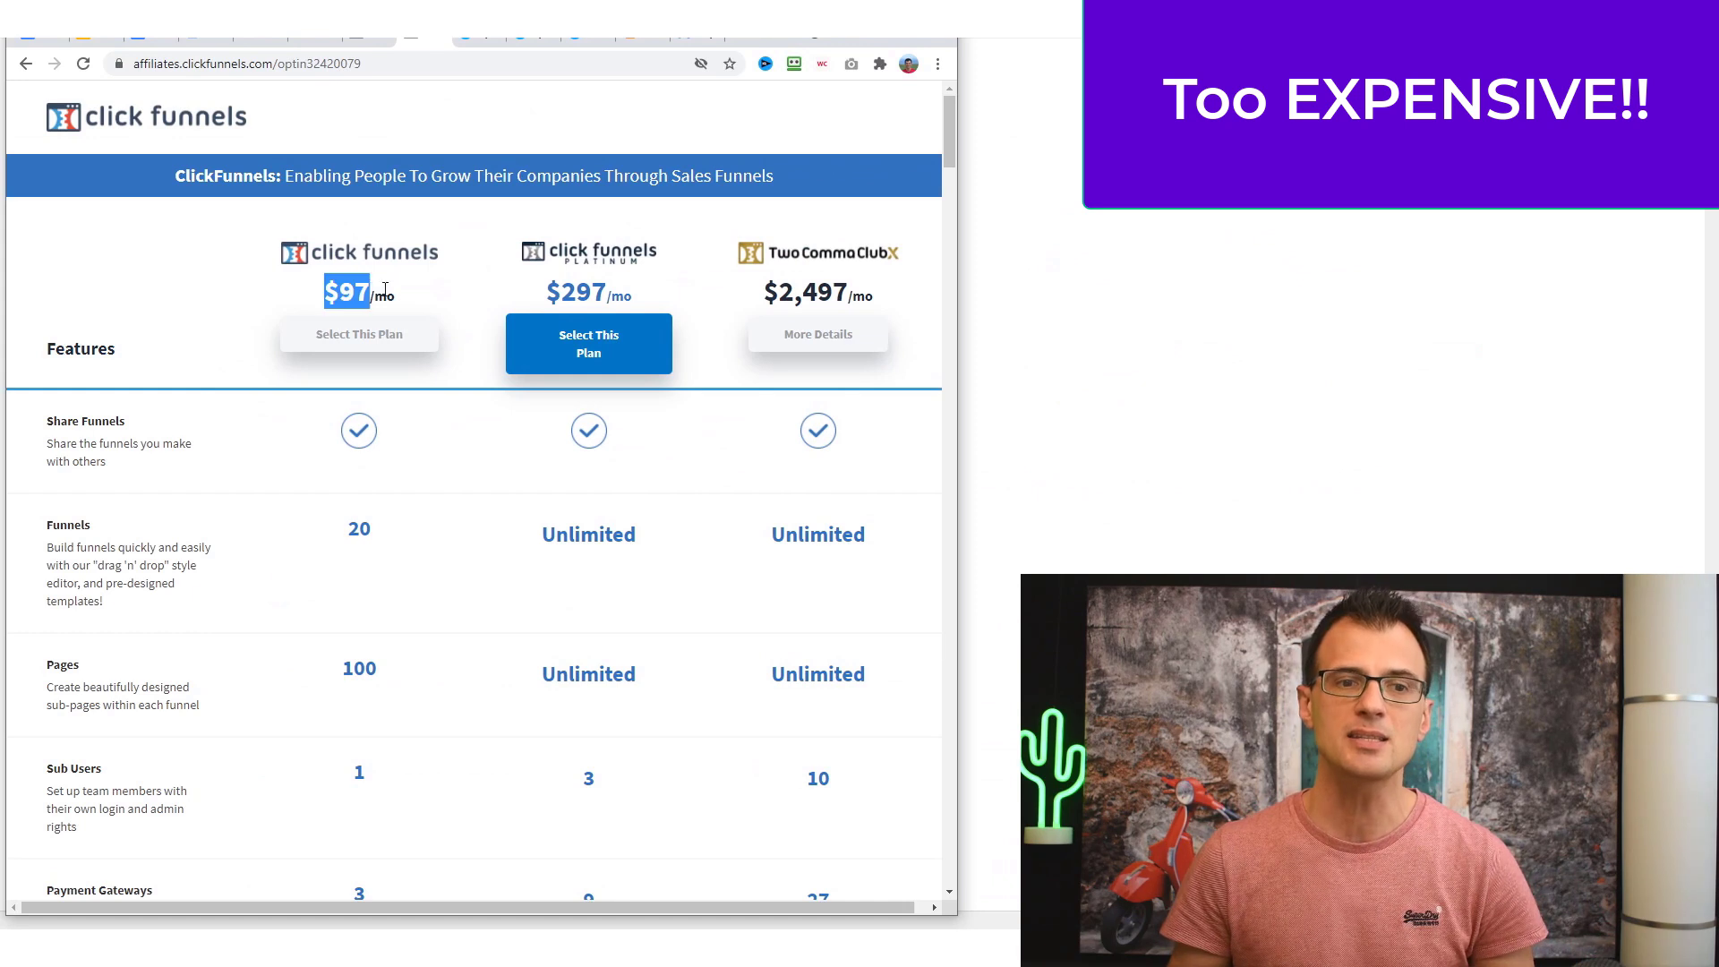
{"action": "left_click", "coordinate": [426, 311]}
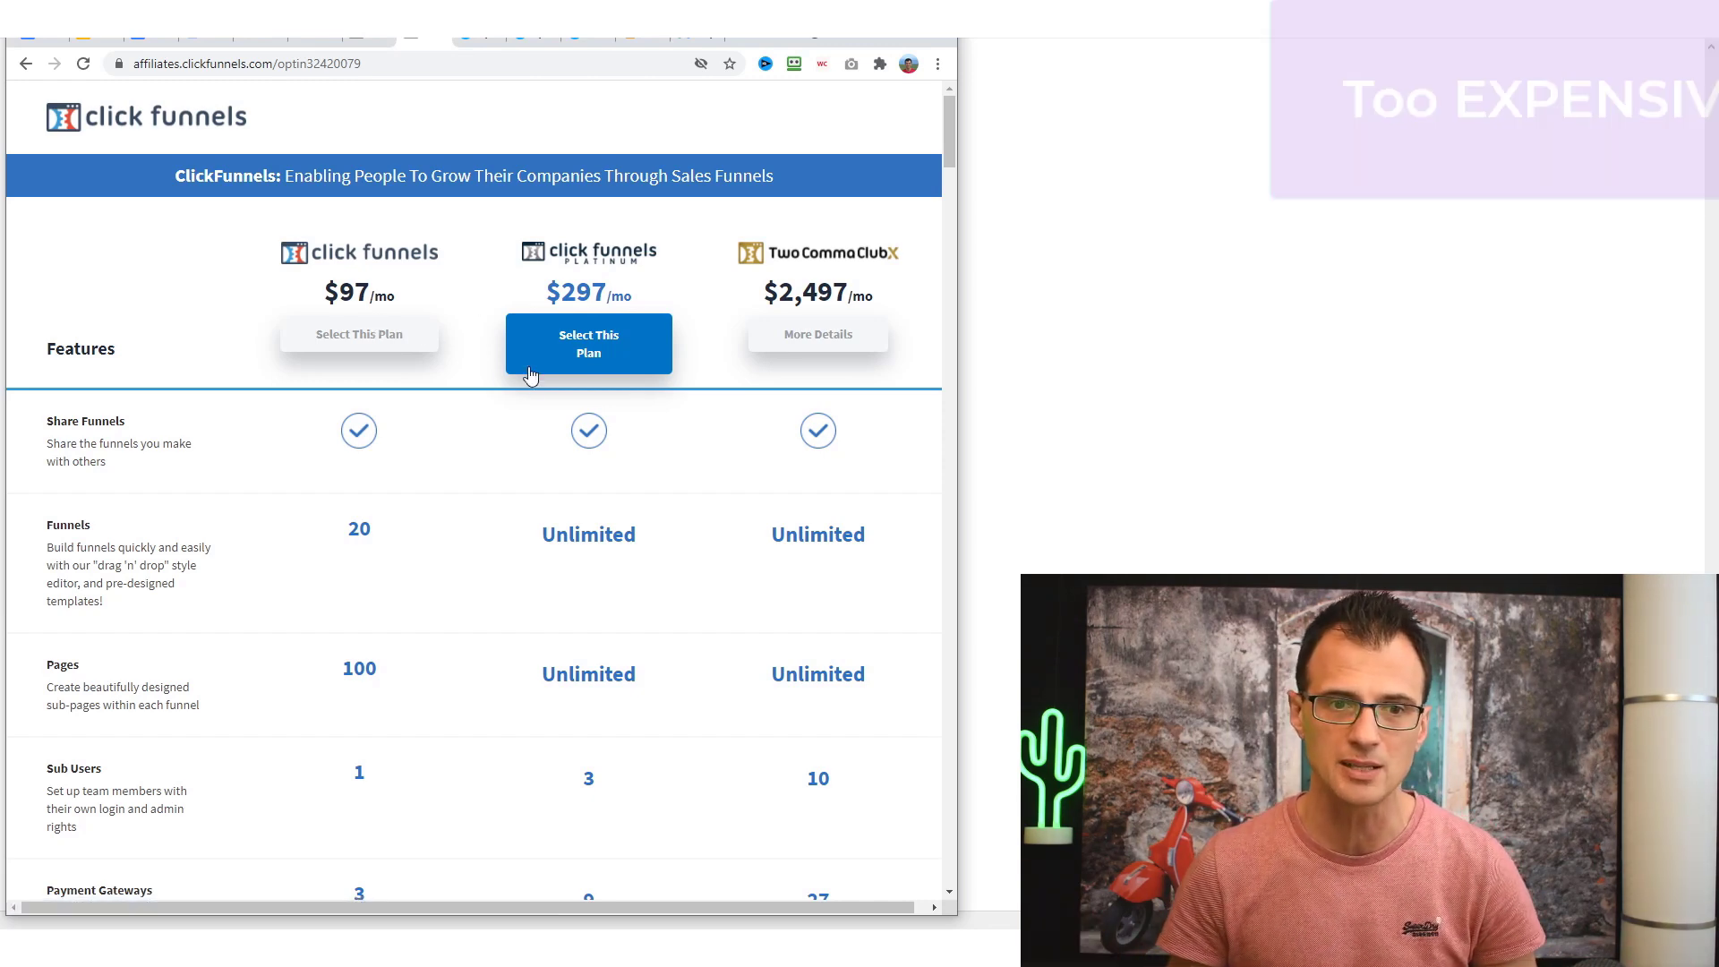
- Scroll the plan table, then switch to the systeme.io/pricing tab
{"action": "scroll", "coordinate": [462, 448], "scroll_direction": "down", "scroll_amount": 3}
{"action": "scroll", "coordinate": [368, 511], "scroll_direction": "up", "scroll_amount": 3}
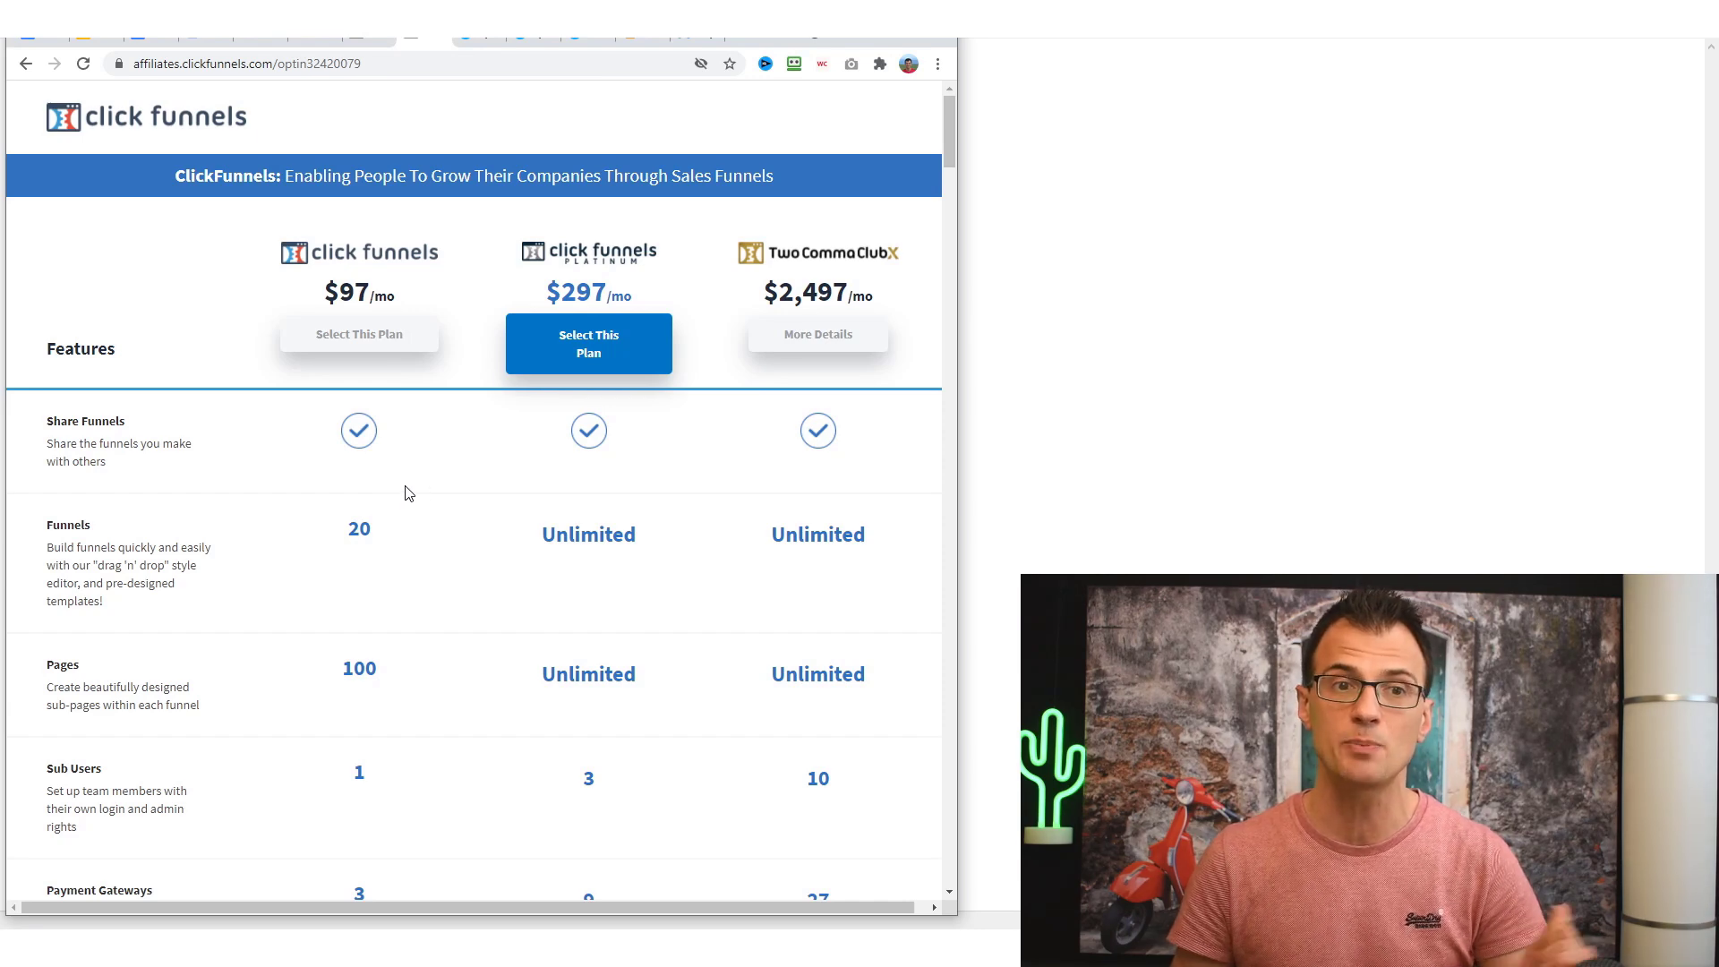
{"action": "key", "text": "ctrl+Tab"}
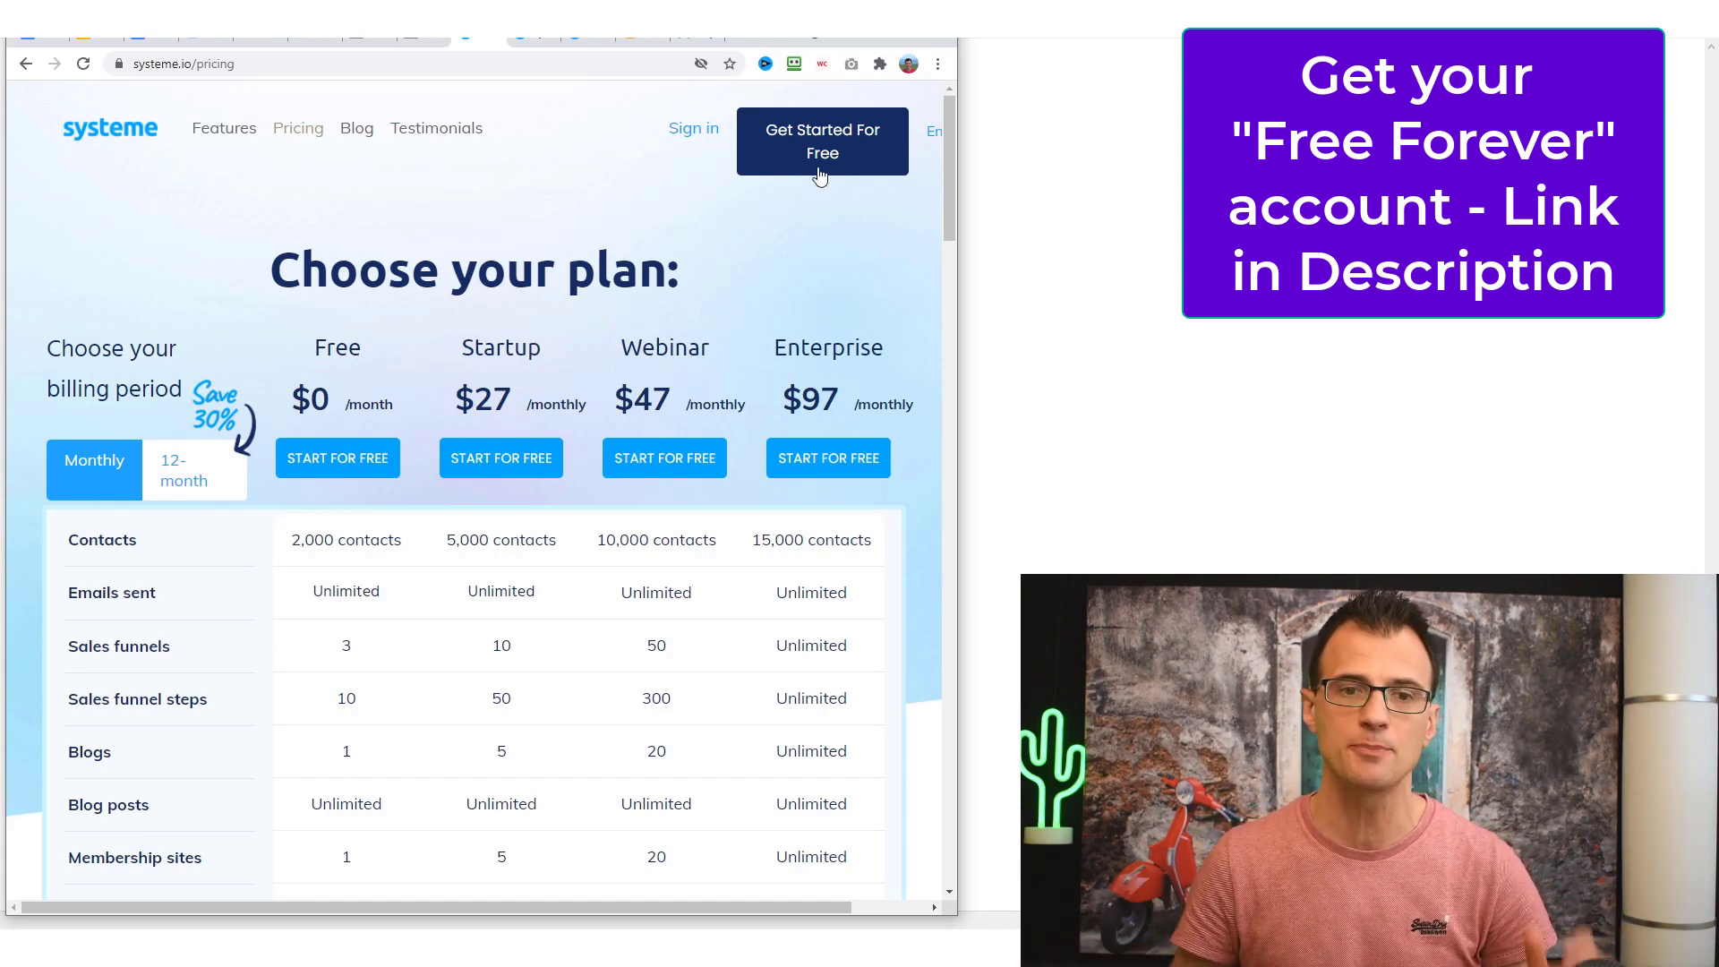
{"action": "left_click_drag", "start_coordinate": [953, 184], "coordinate": [953, 206]}
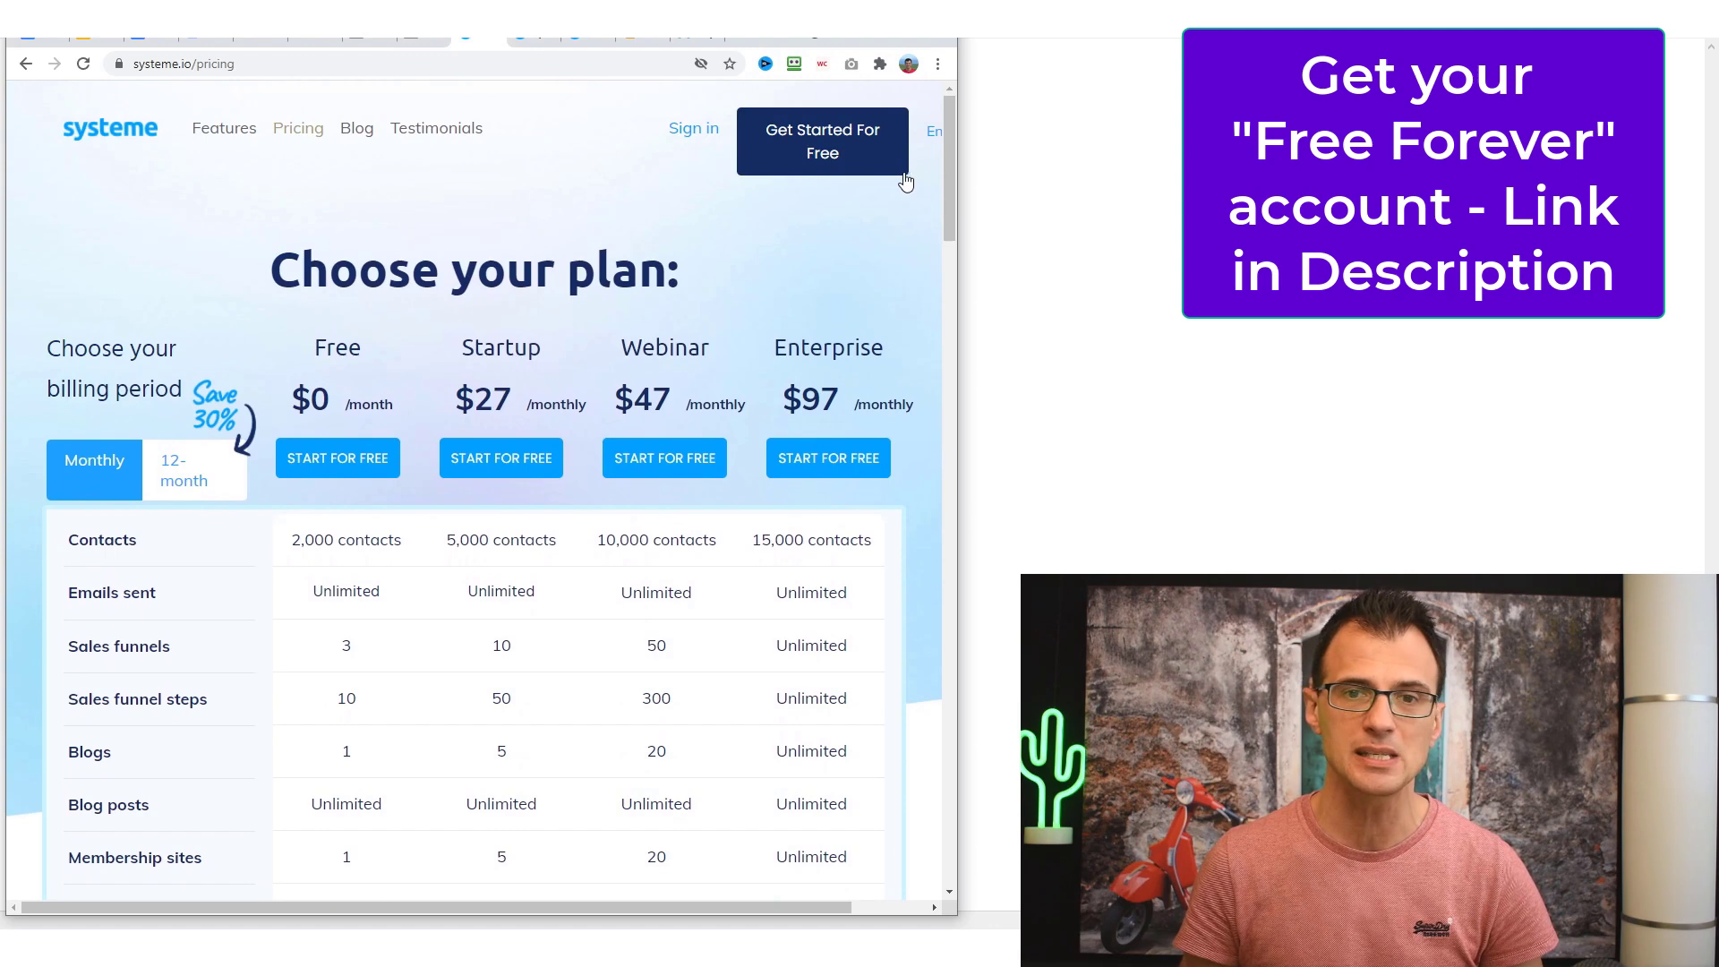
{"action": "left_click_drag", "start_coordinate": [948, 194], "coordinate": [952, 223]}
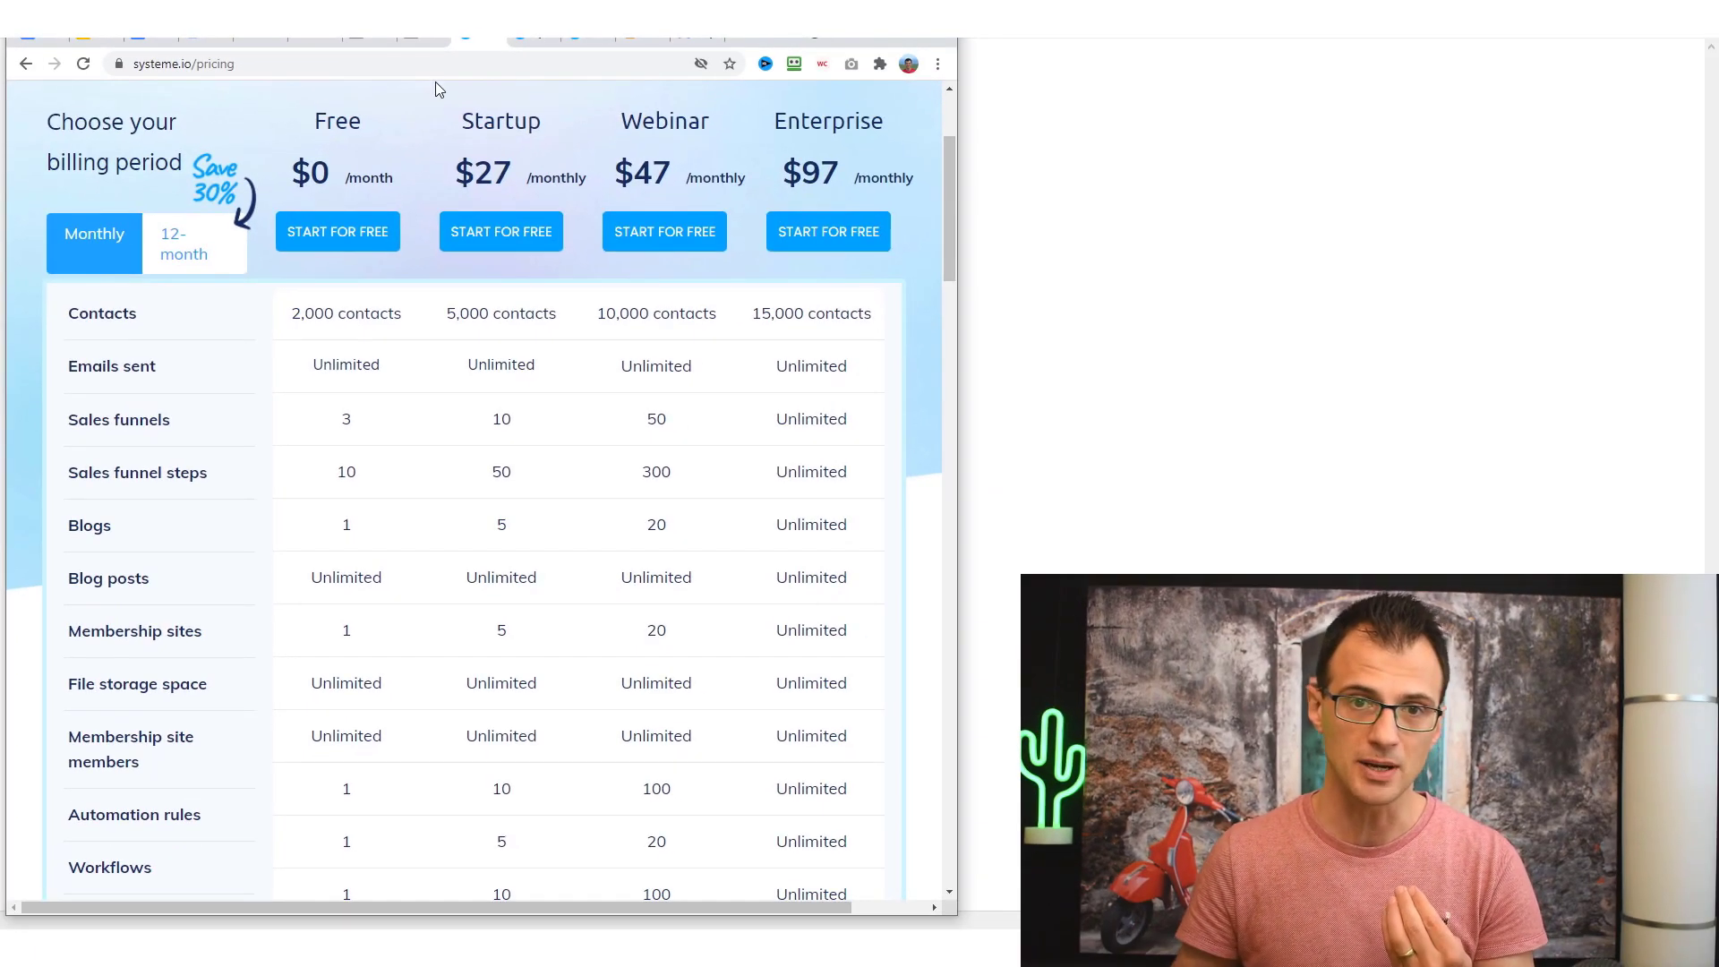
{"action": "left_click_drag", "start_coordinate": [842, 183], "coordinate": [802, 184]}
{"action": "left_click", "coordinate": [530, 186]}
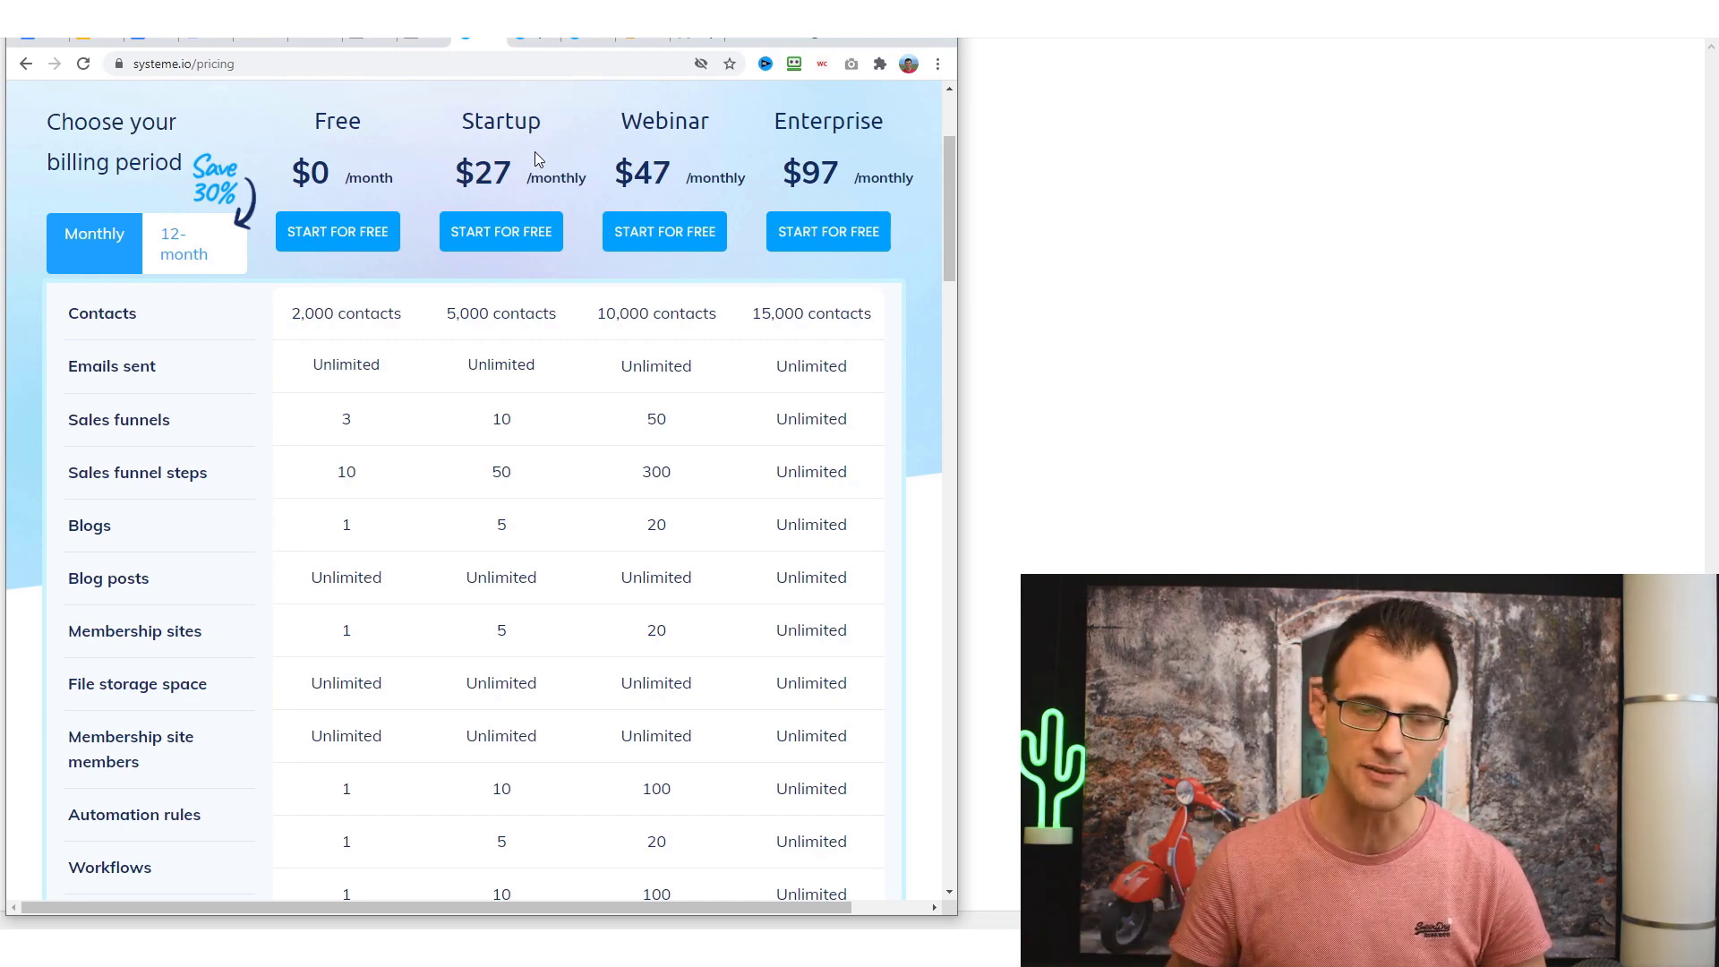
{"action": "left_click_drag", "start_coordinate": [325, 134], "coordinate": [375, 180]}
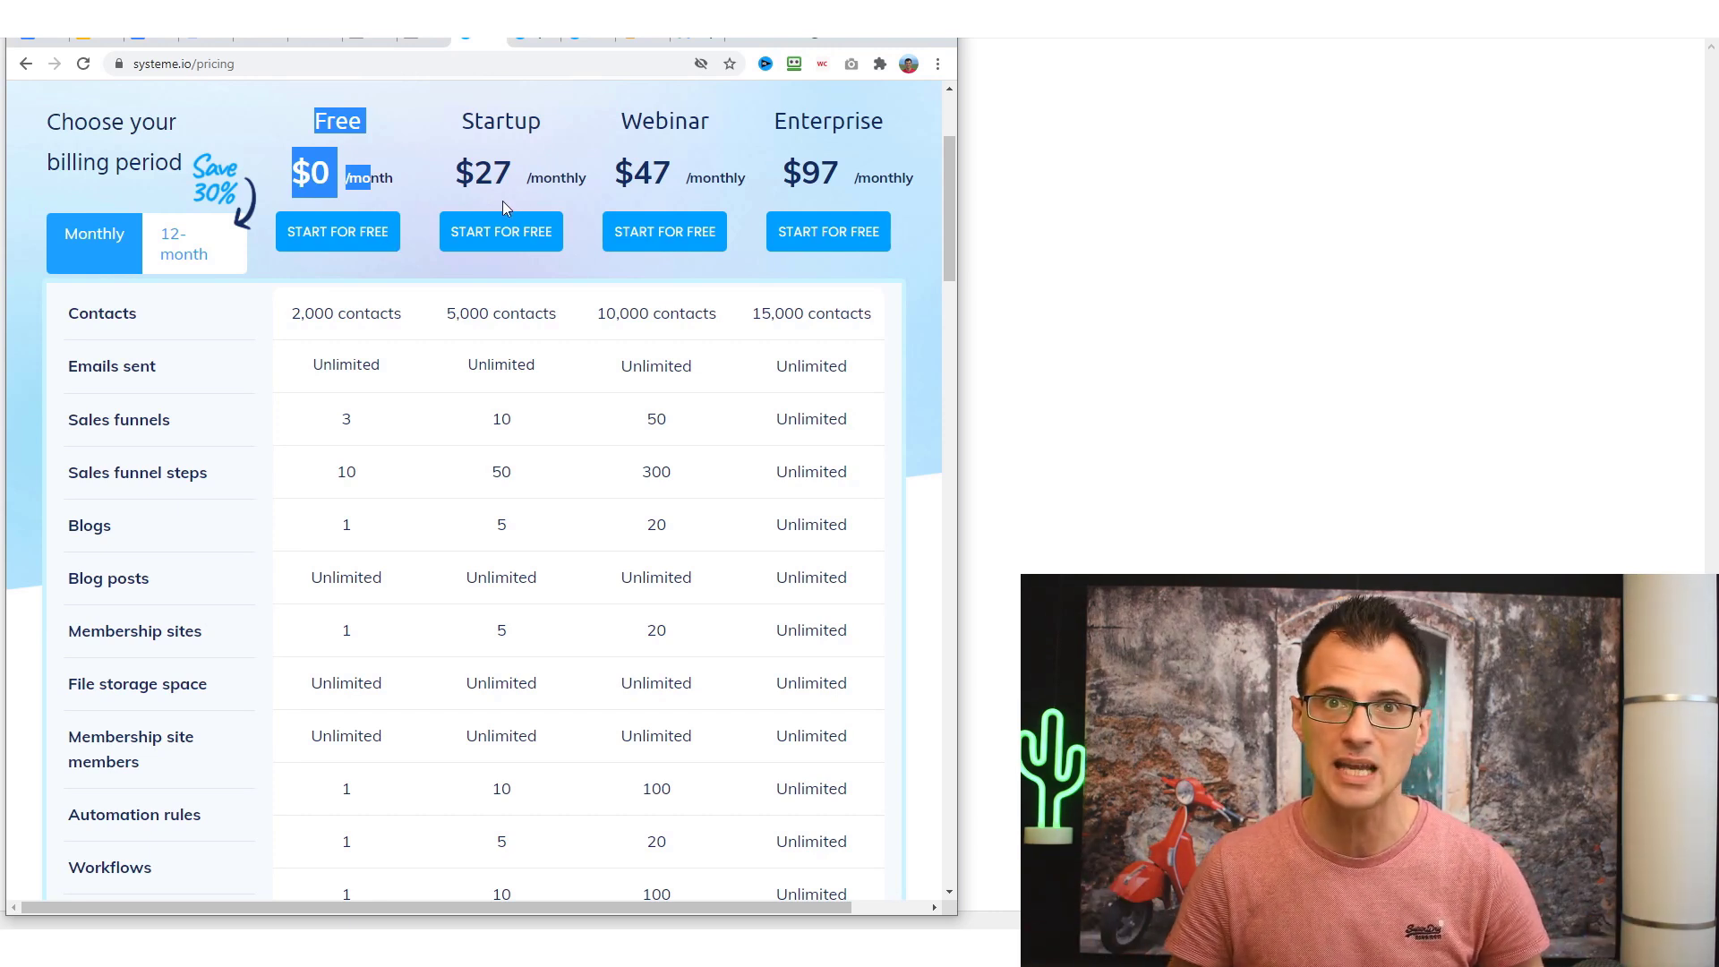
{"action": "left_click", "coordinate": [432, 213]}
{"action": "left_click_drag", "start_coordinate": [405, 186], "coordinate": [304, 136]}
{"action": "left_click", "coordinate": [271, 106]}
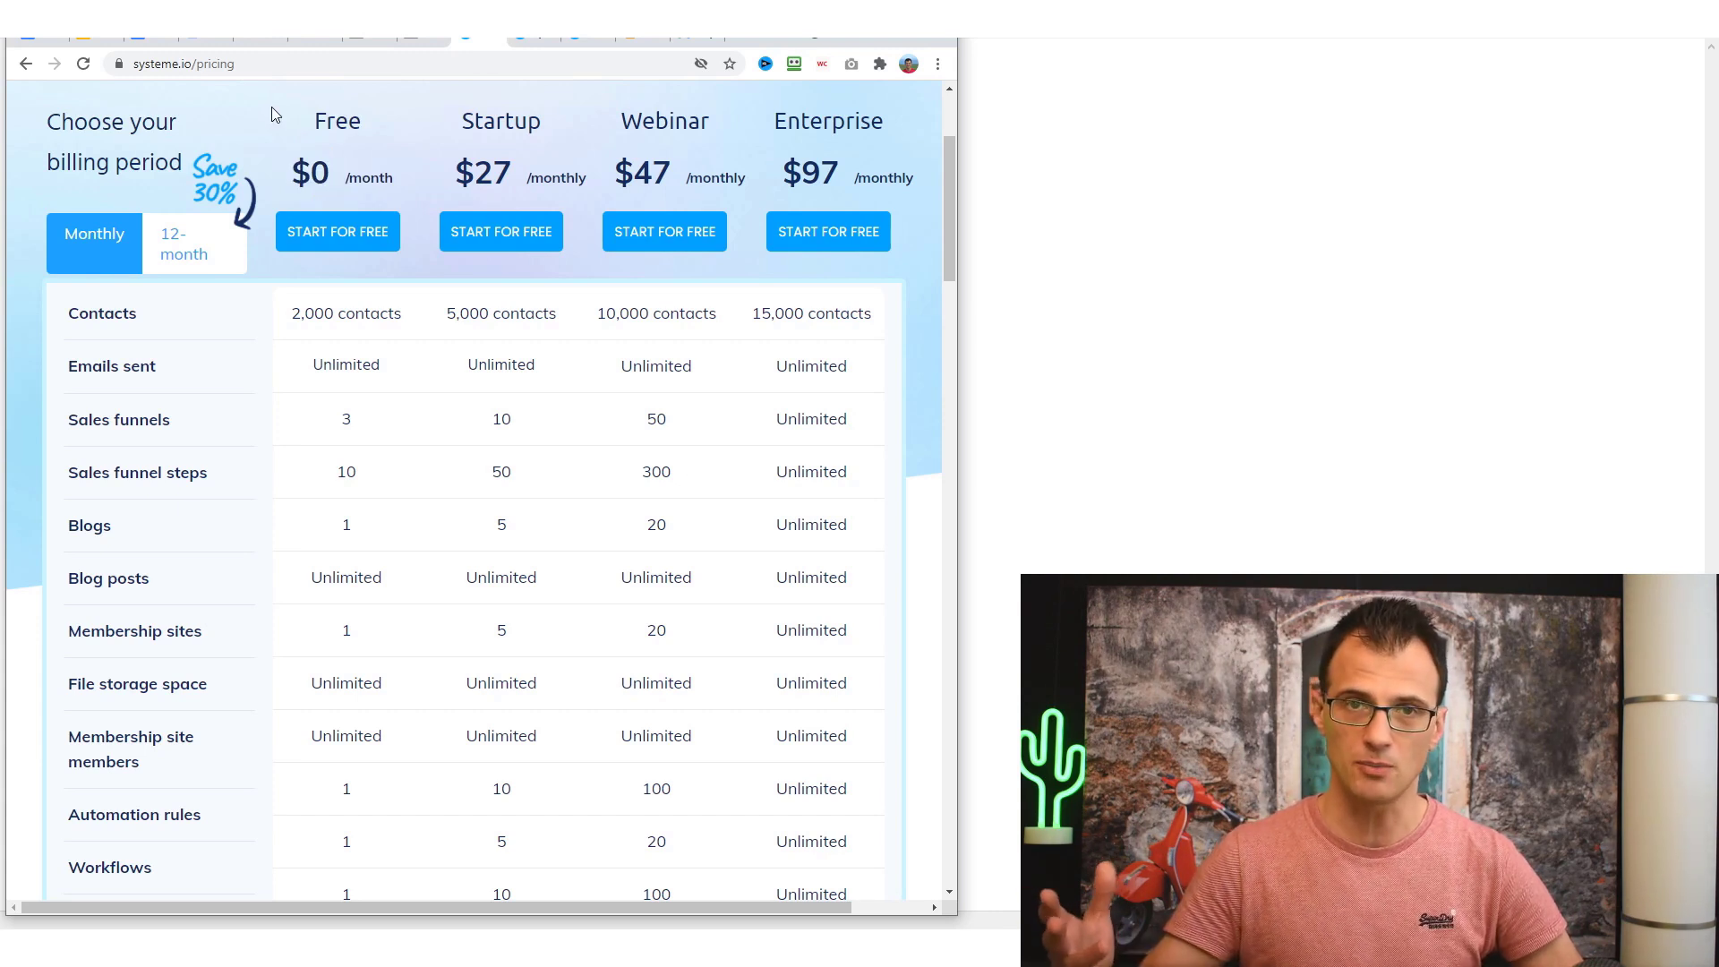
{"action": "left_click_drag", "start_coordinate": [288, 163], "coordinate": [398, 185]}
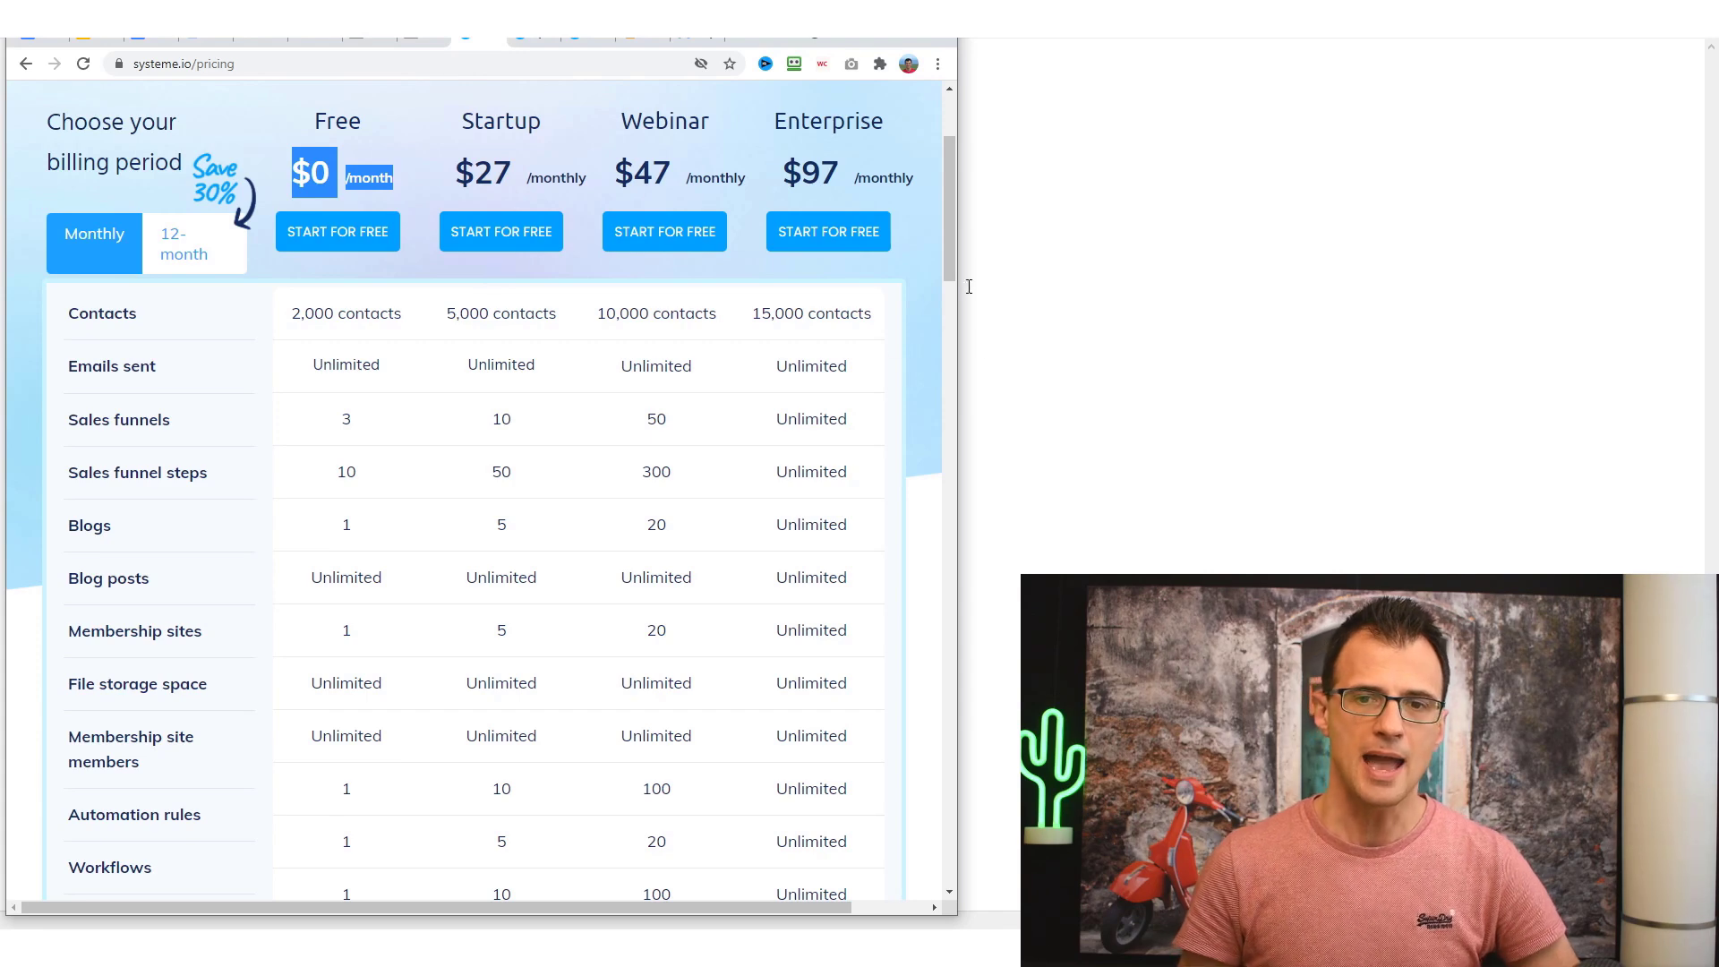
{"action": "left_click_drag", "start_coordinate": [947, 267], "coordinate": [948, 297]}
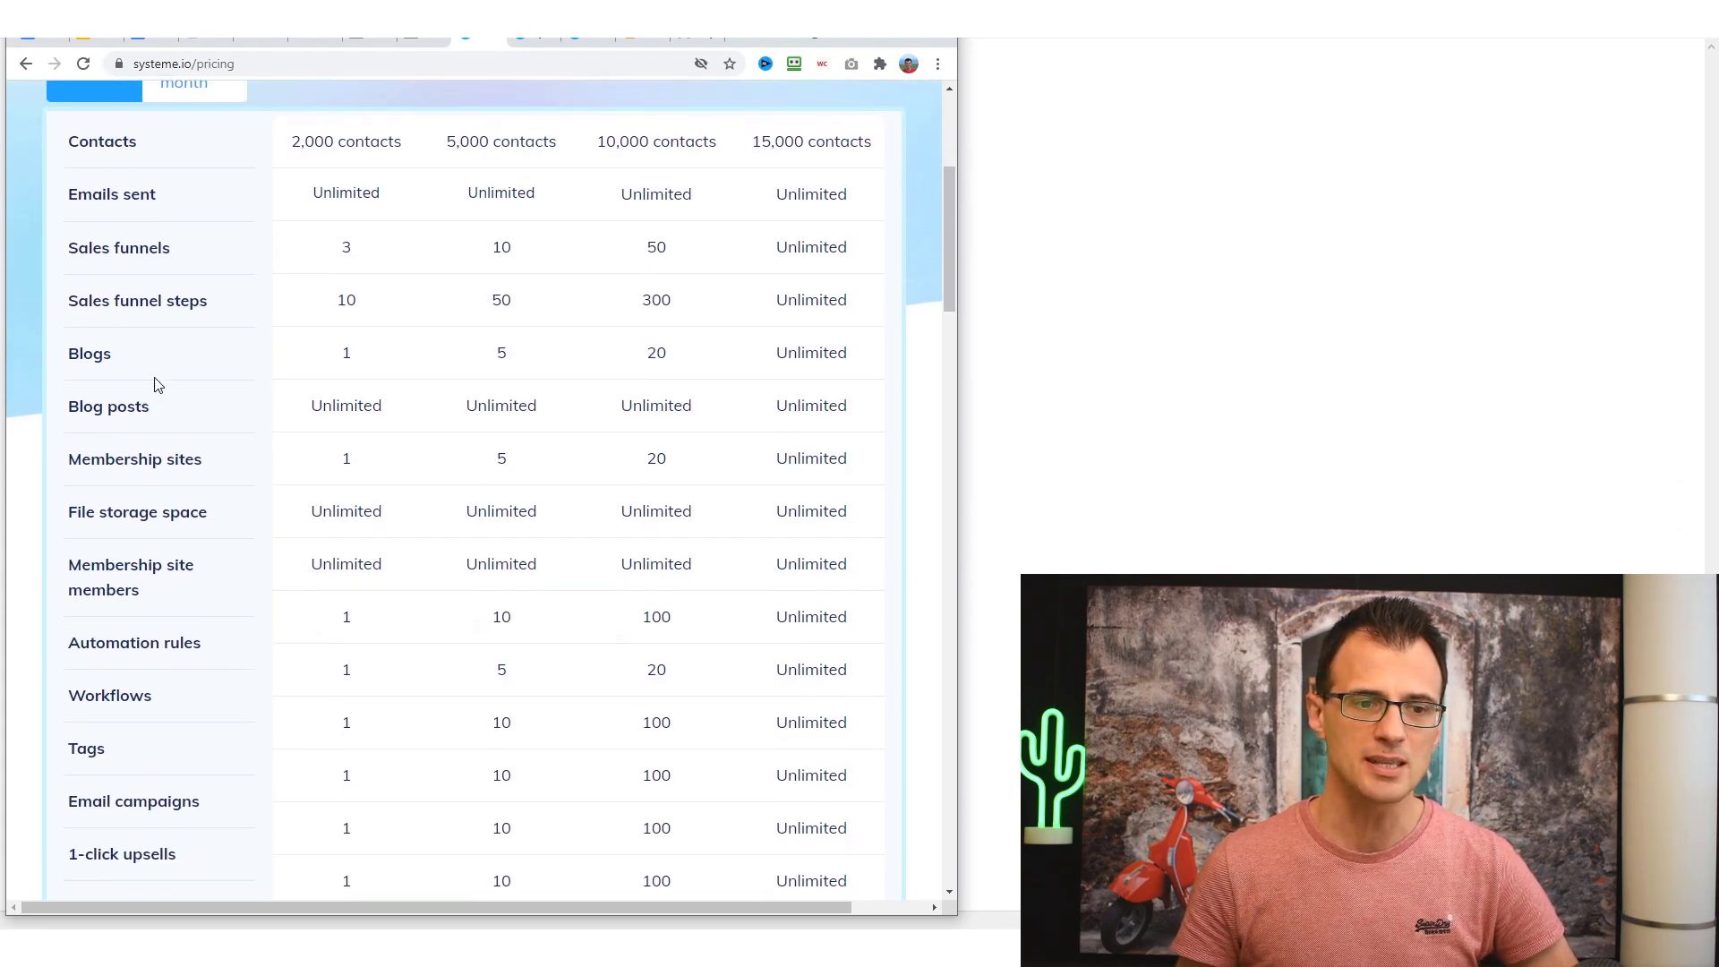
{"action": "scroll", "coordinate": [269, 622], "scroll_direction": "down", "scroll_amount": 9}
{"action": "scroll", "coordinate": [304, 696], "scroll_direction": "up", "scroll_amount": 10}
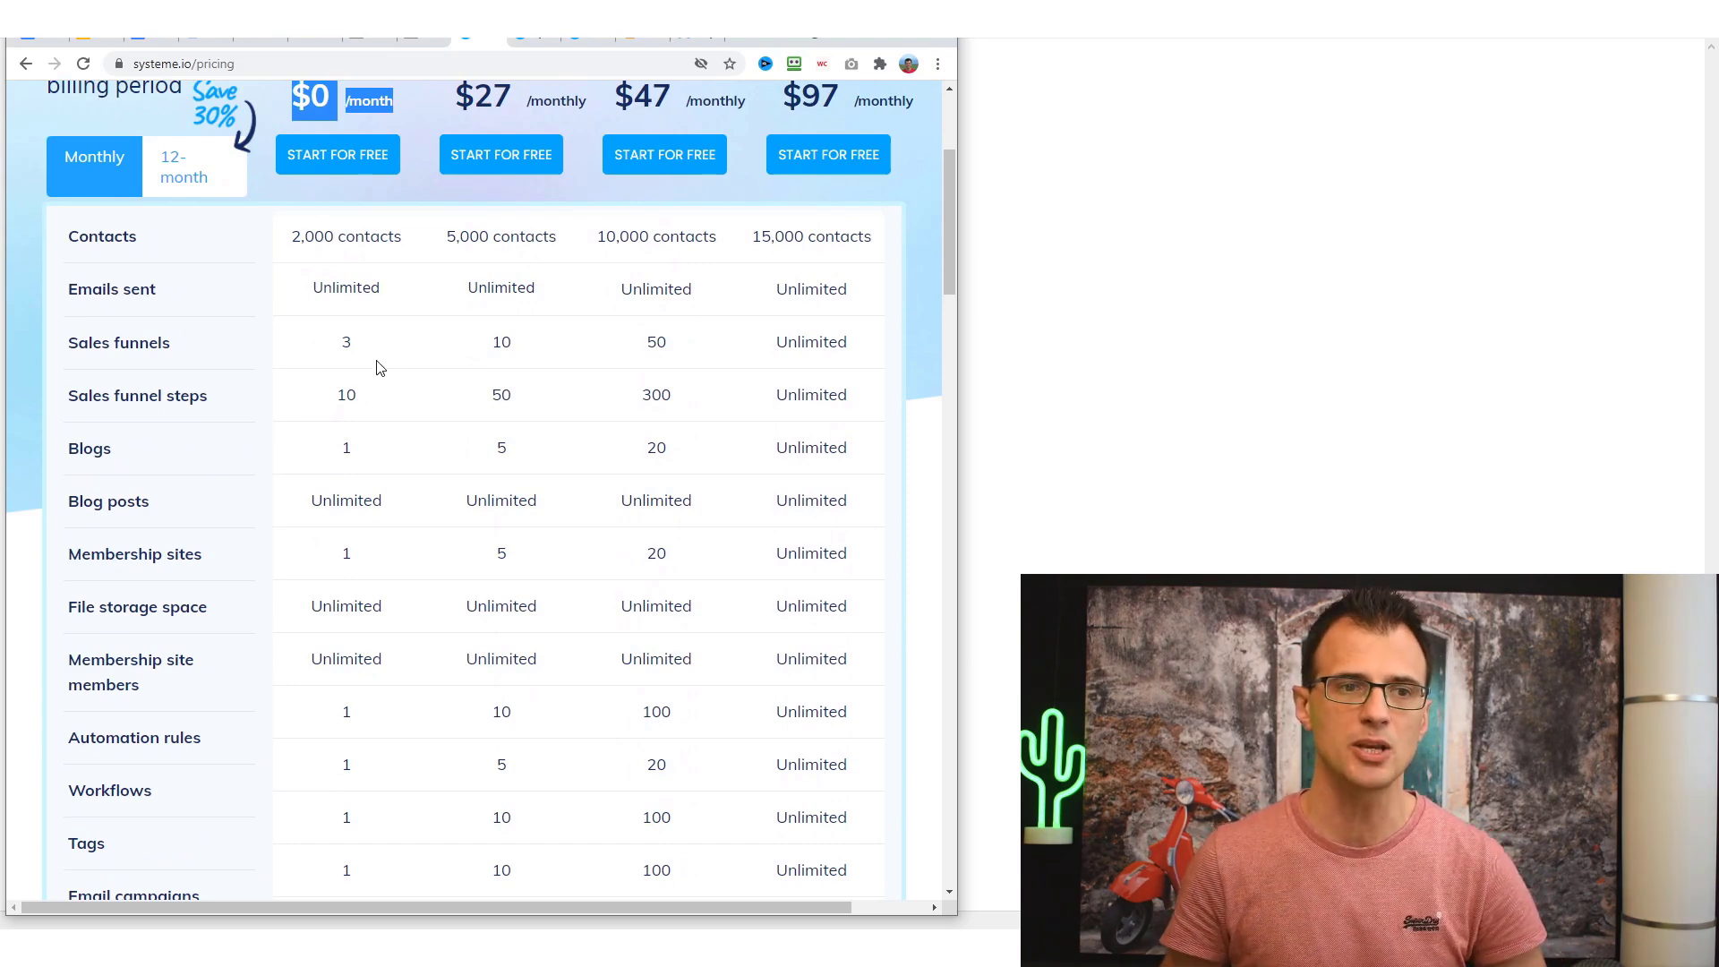
{"action": "double_click", "coordinate": [88, 238]}
{"action": "left_click_drag", "start_coordinate": [400, 238], "coordinate": [279, 205]}
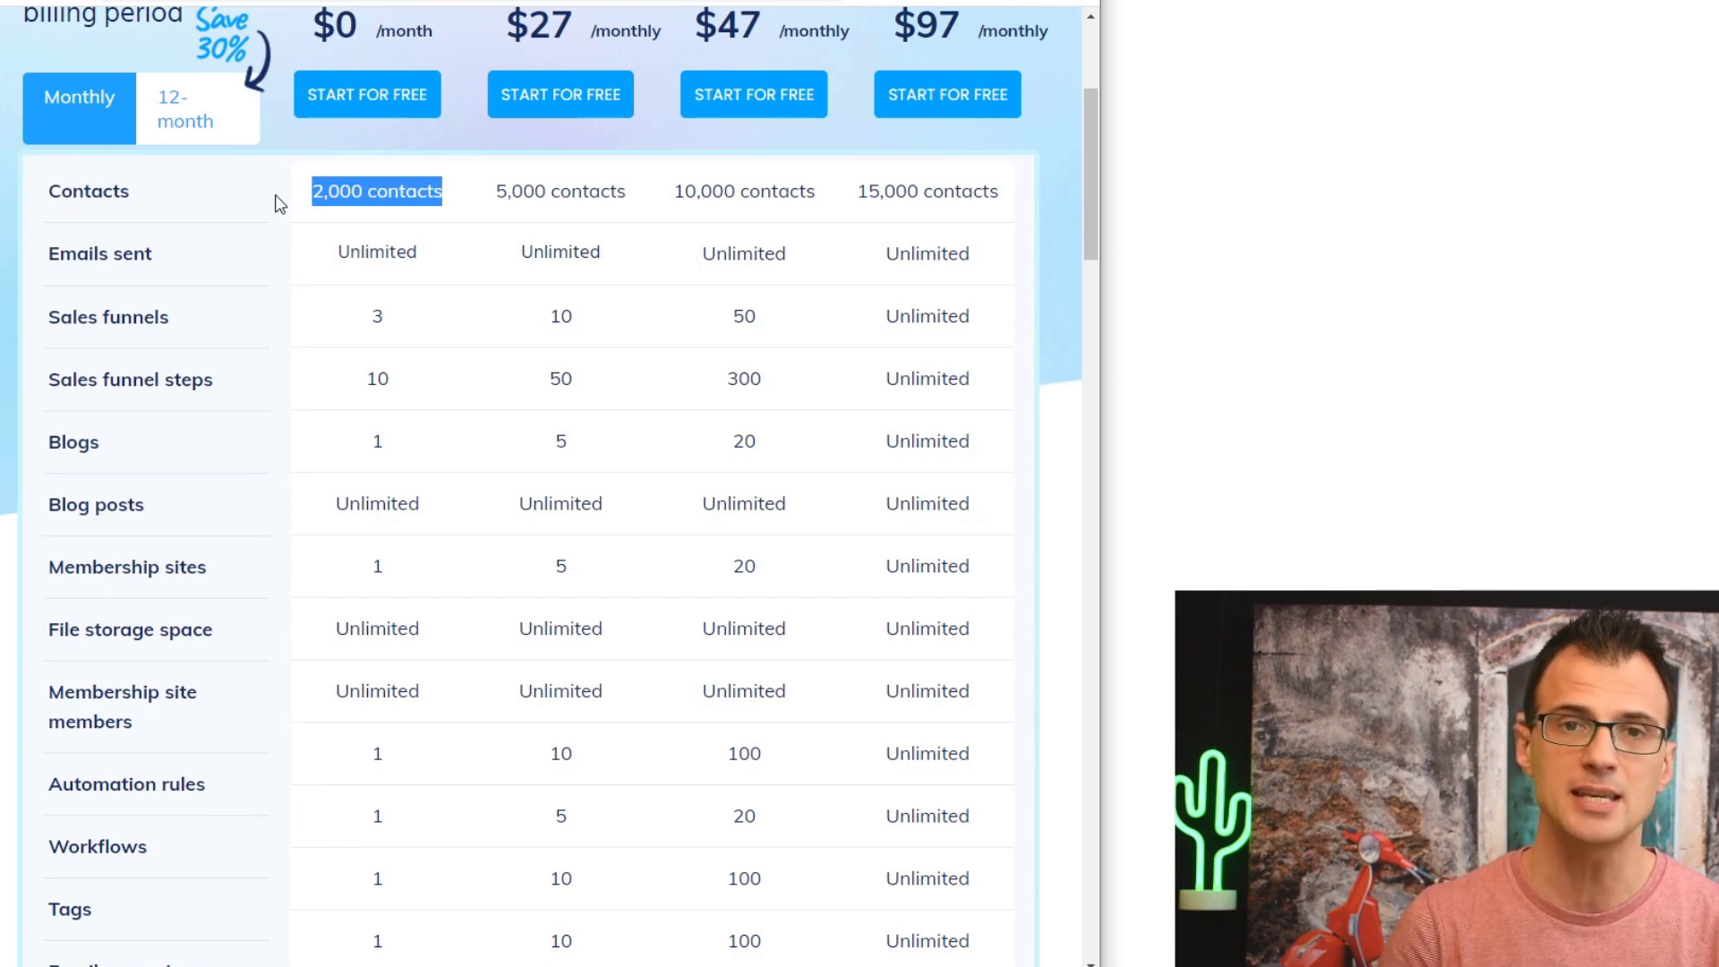
{"action": "double_click", "coordinate": [377, 251]}
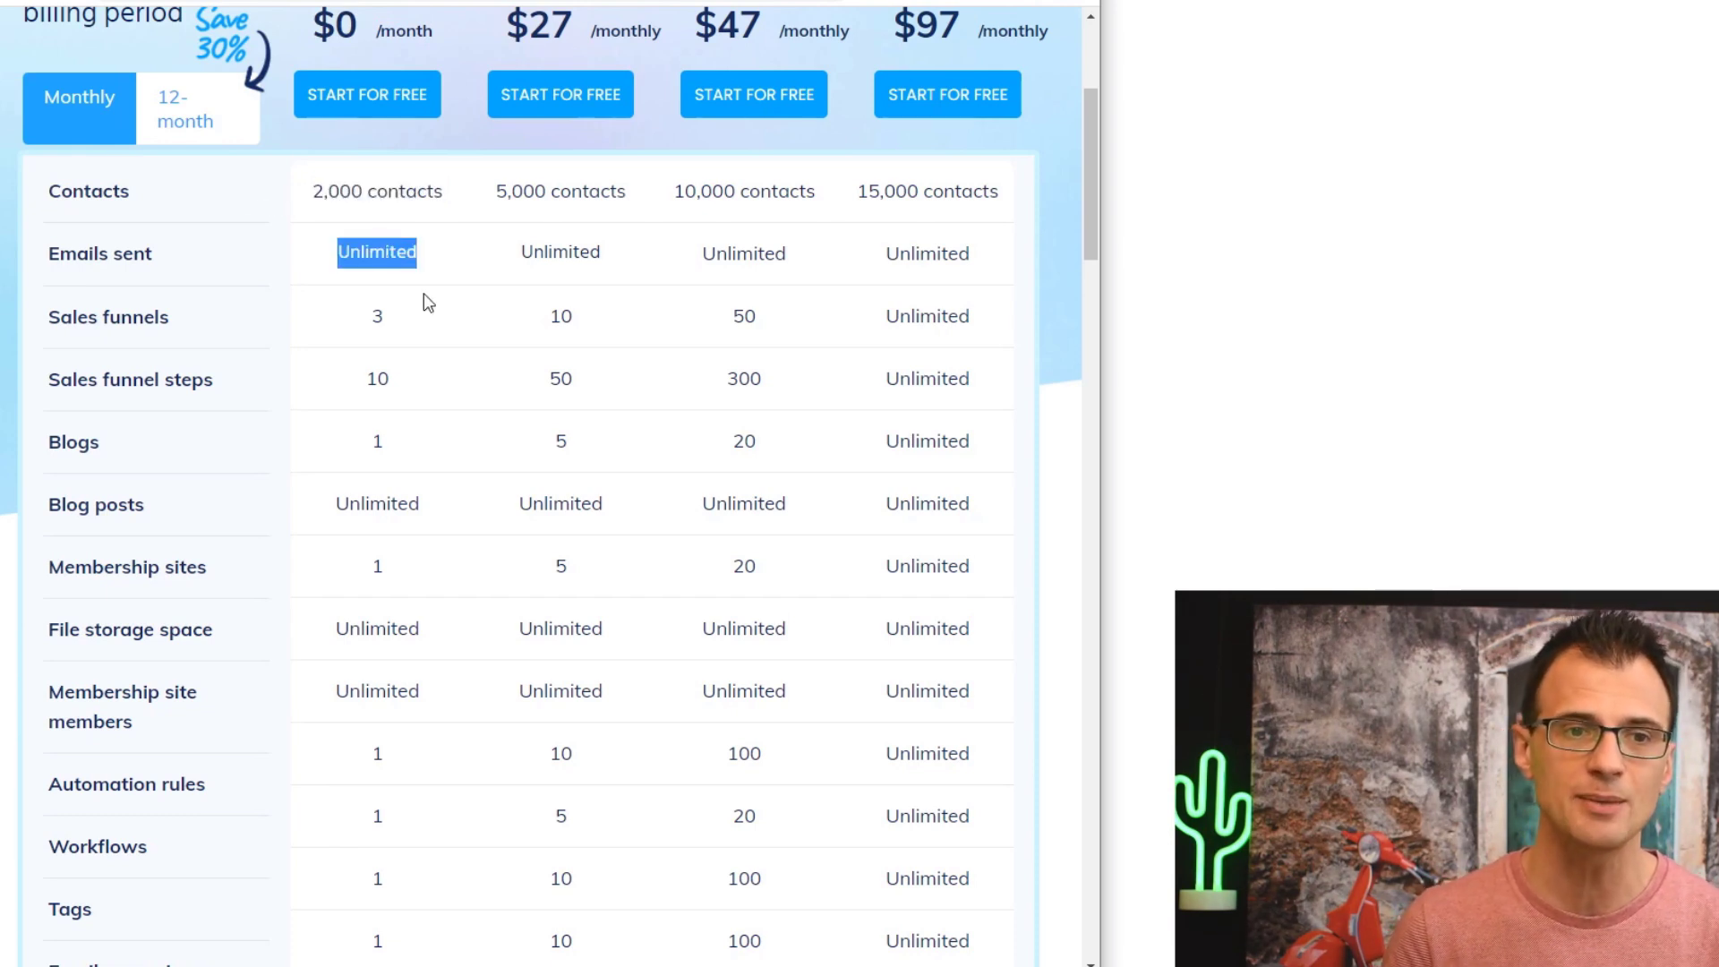
{"action": "scroll", "coordinate": [422, 268], "scroll_direction": "up", "scroll_amount": 1}
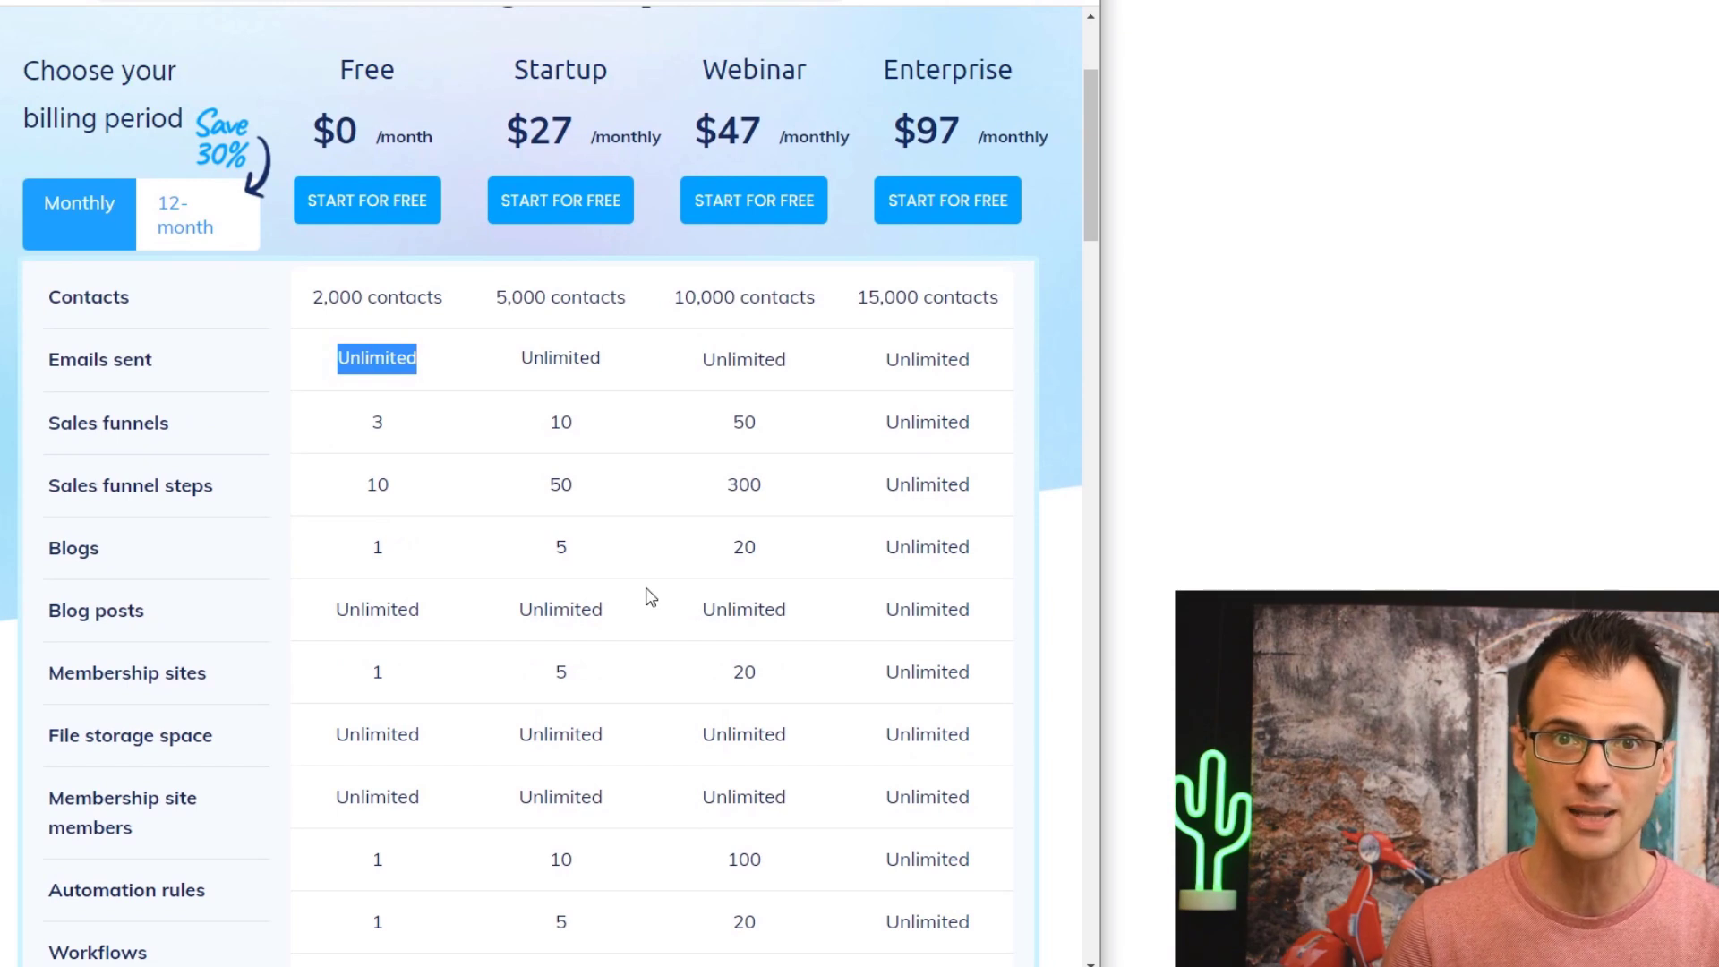
{"action": "left_click_drag", "start_coordinate": [1092, 211], "coordinate": [1090, 245]}
{"action": "double_click", "coordinate": [377, 231]}
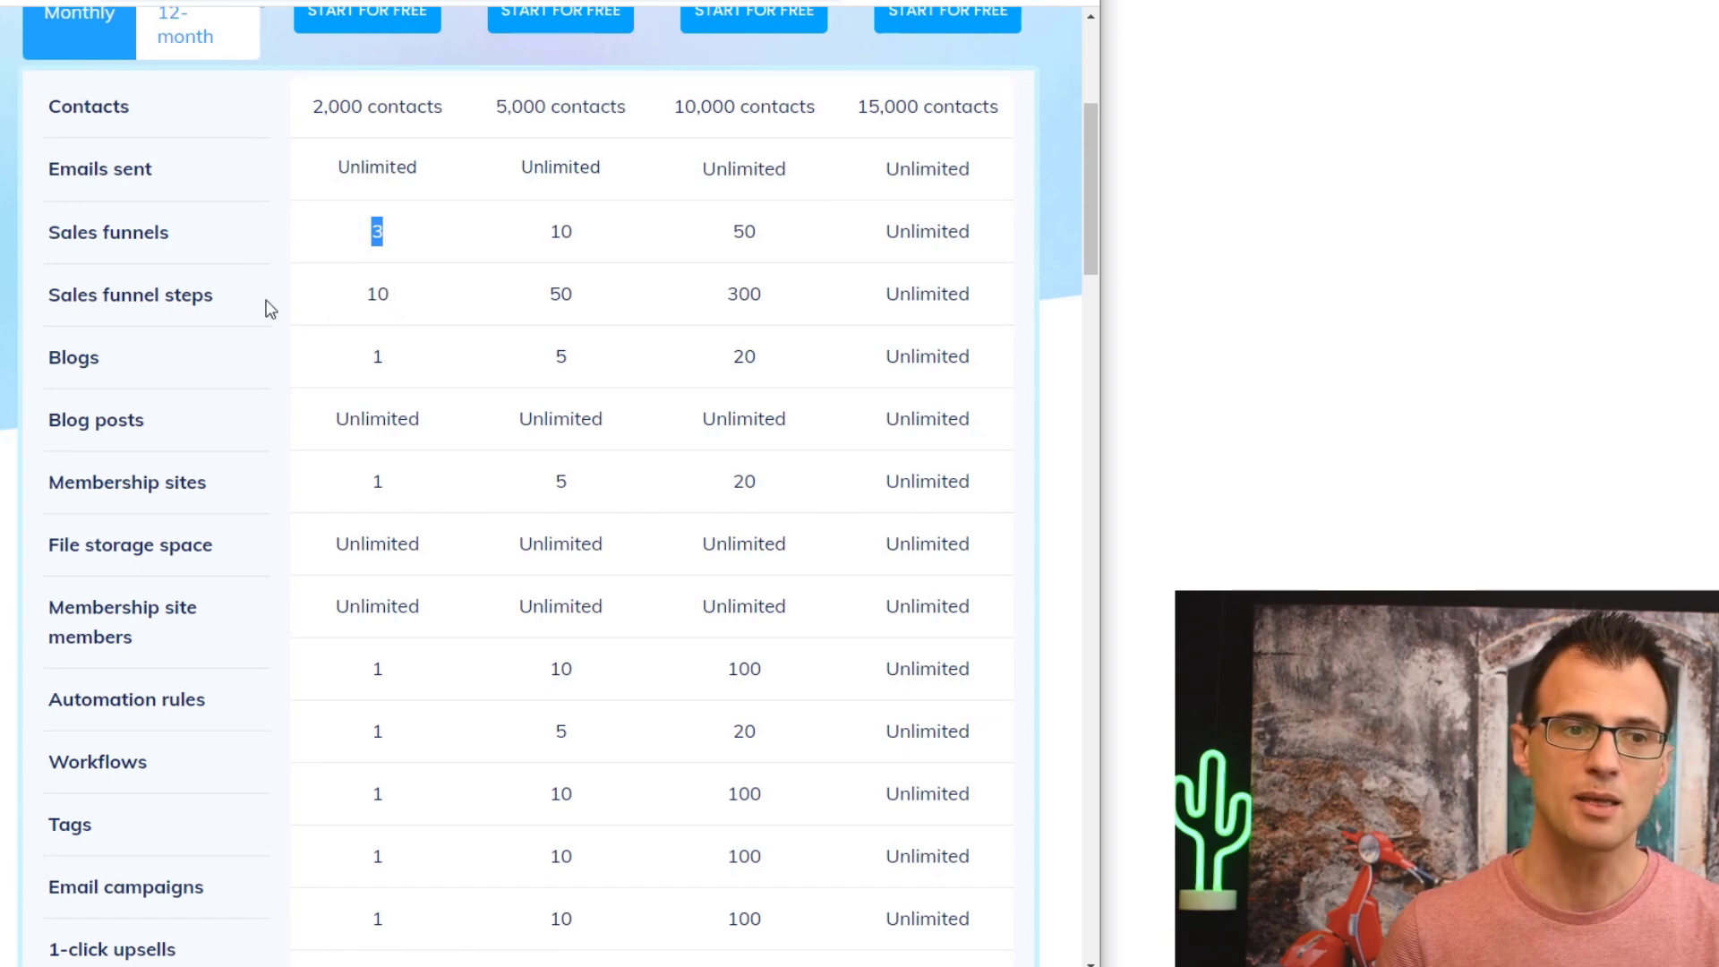
{"action": "double_click", "coordinate": [387, 299]}
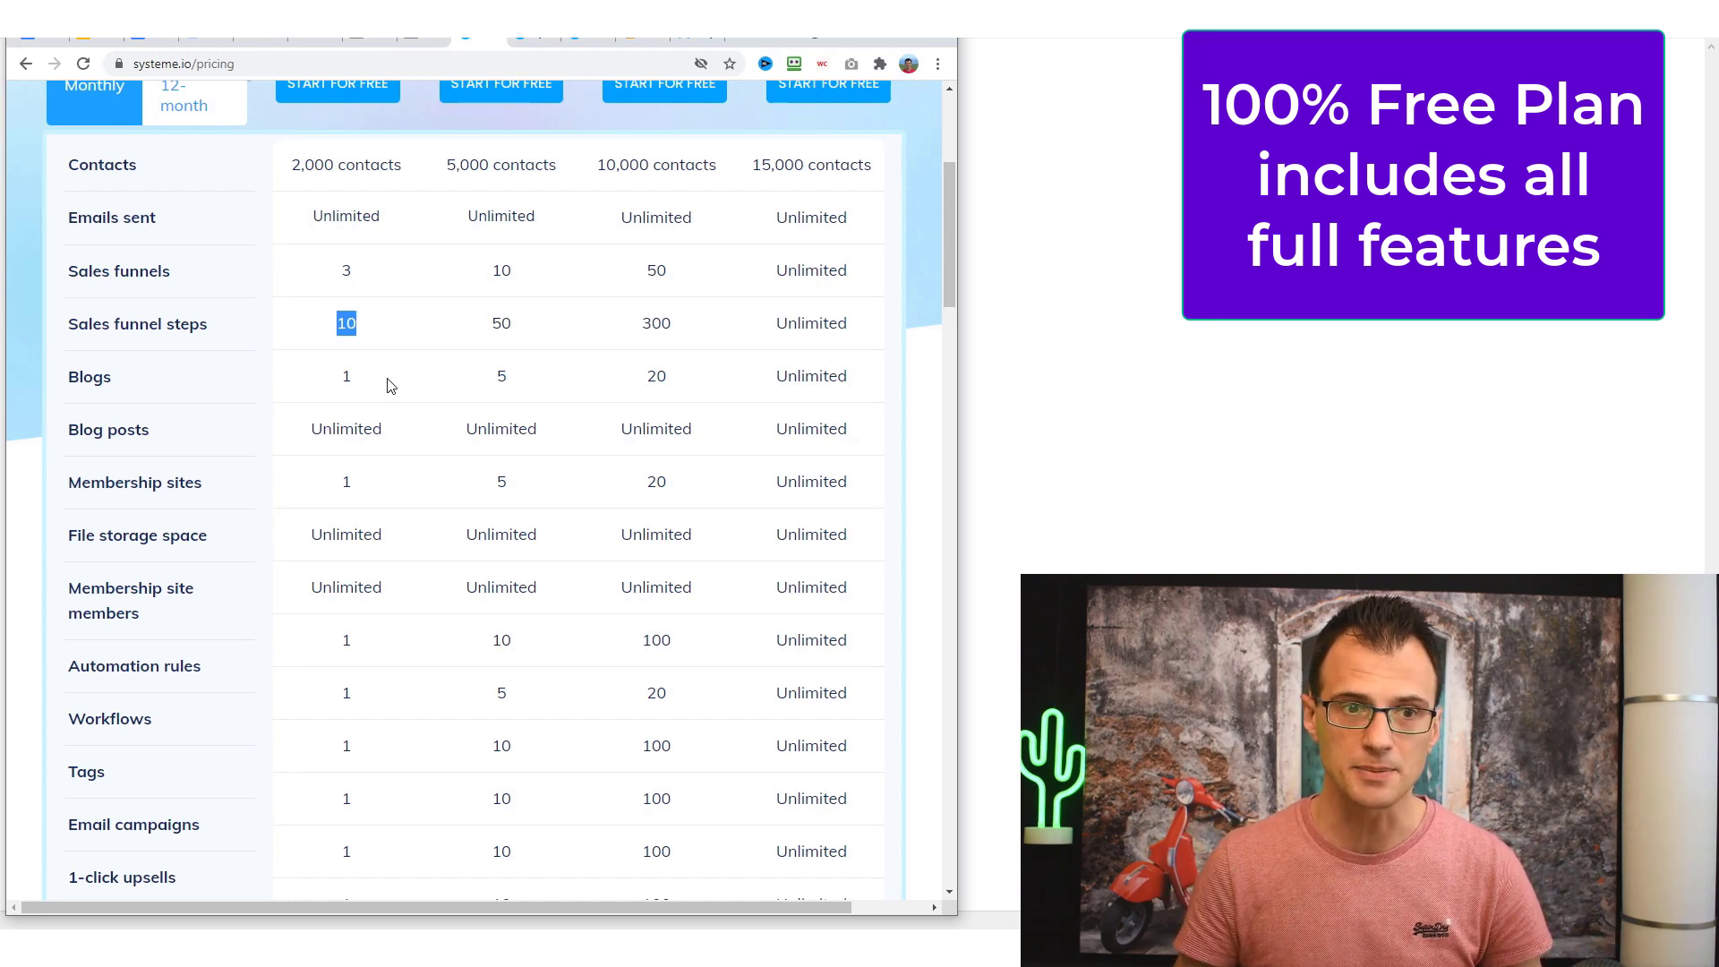
{"action": "double_click", "coordinate": [346, 376]}
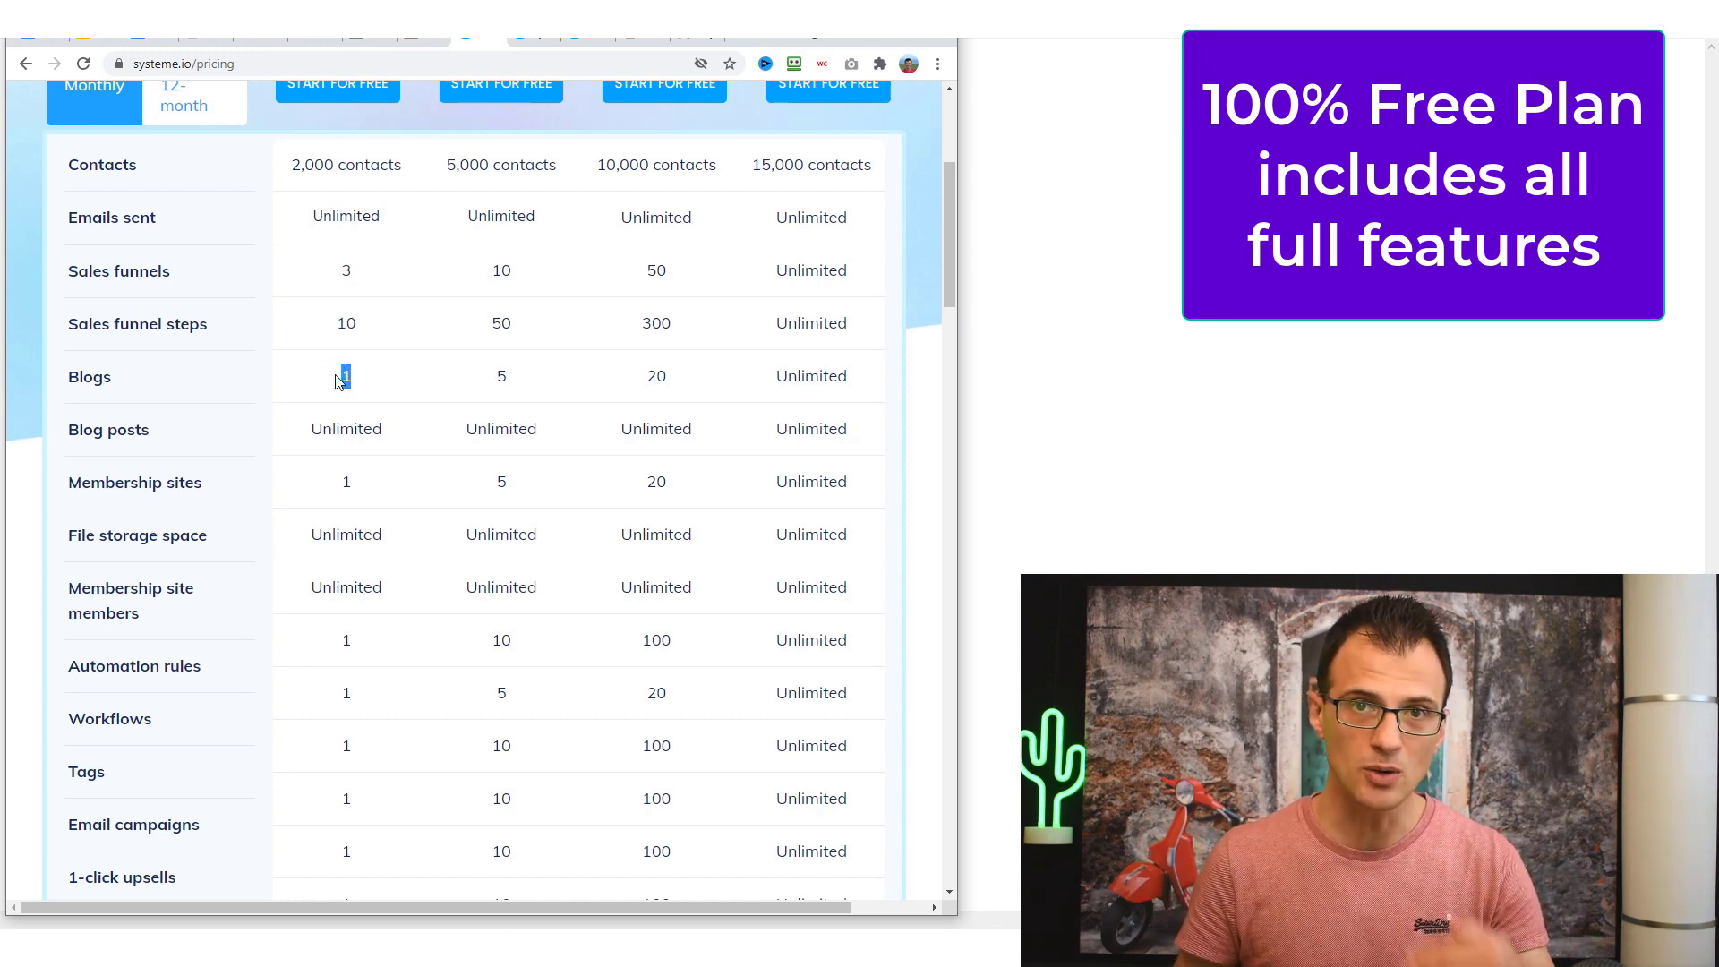
{"action": "left_click", "coordinate": [421, 228]}
{"action": "scroll", "coordinate": [416, 269], "scroll_direction": "down", "scroll_amount": 2}
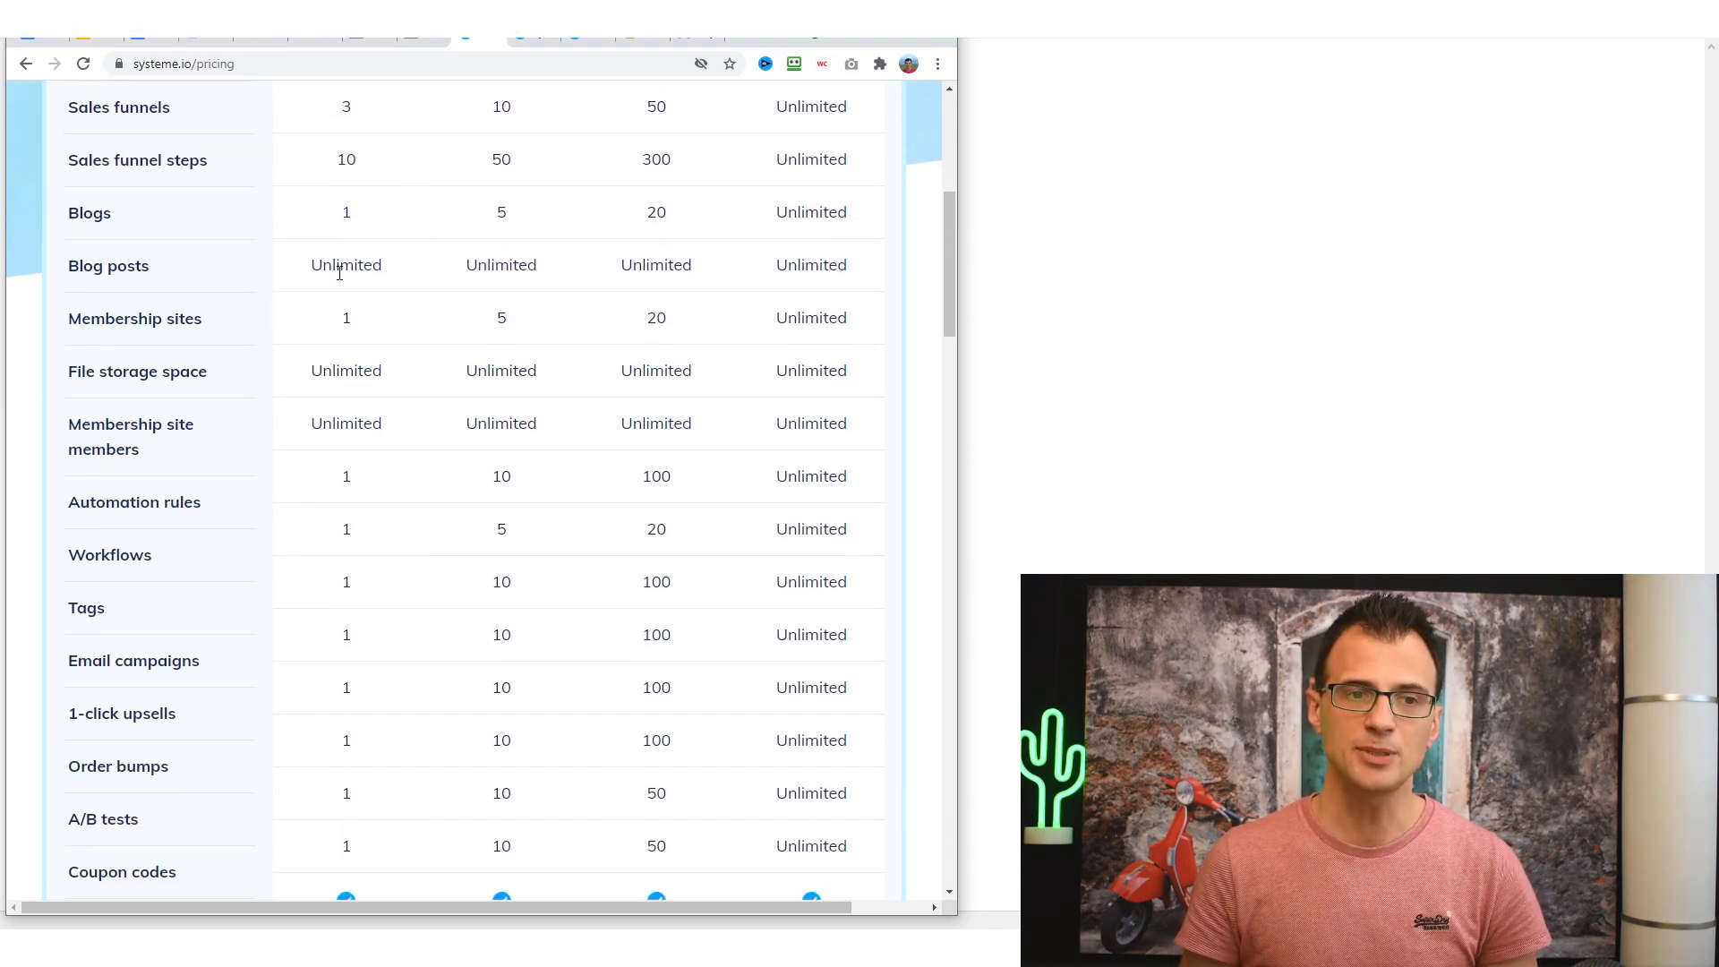
{"action": "double_click", "coordinate": [348, 324]}
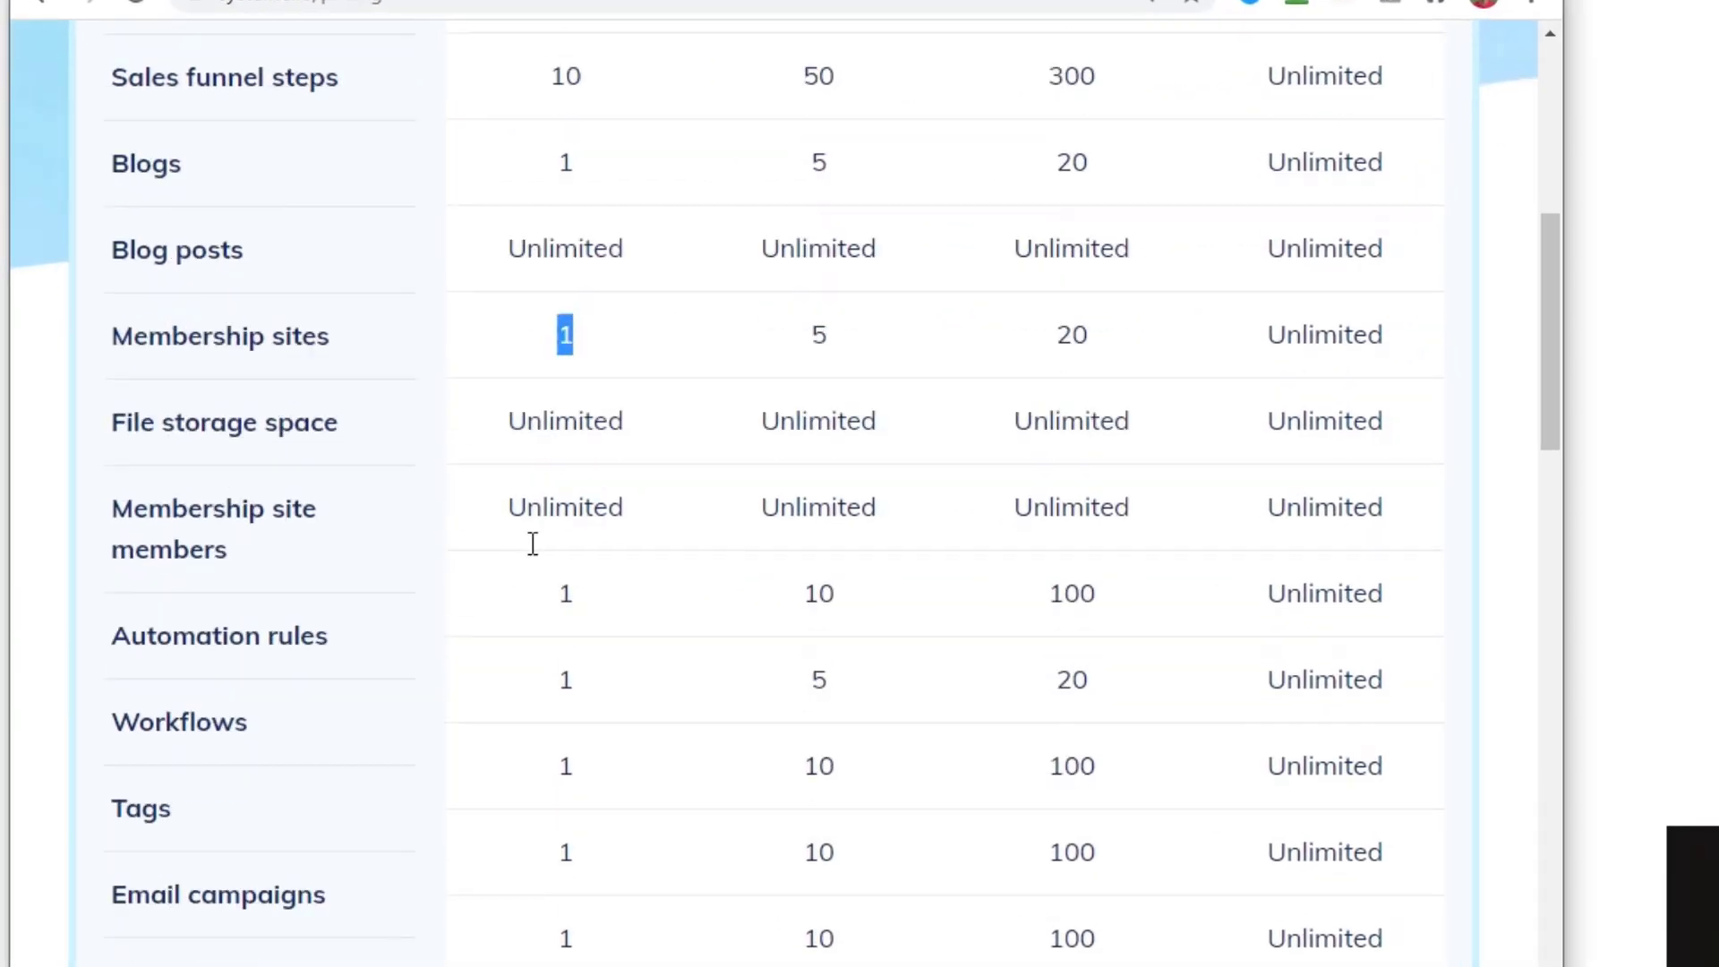
{"action": "scroll", "coordinate": [333, 421], "scroll_direction": "down", "scroll_amount": 2}
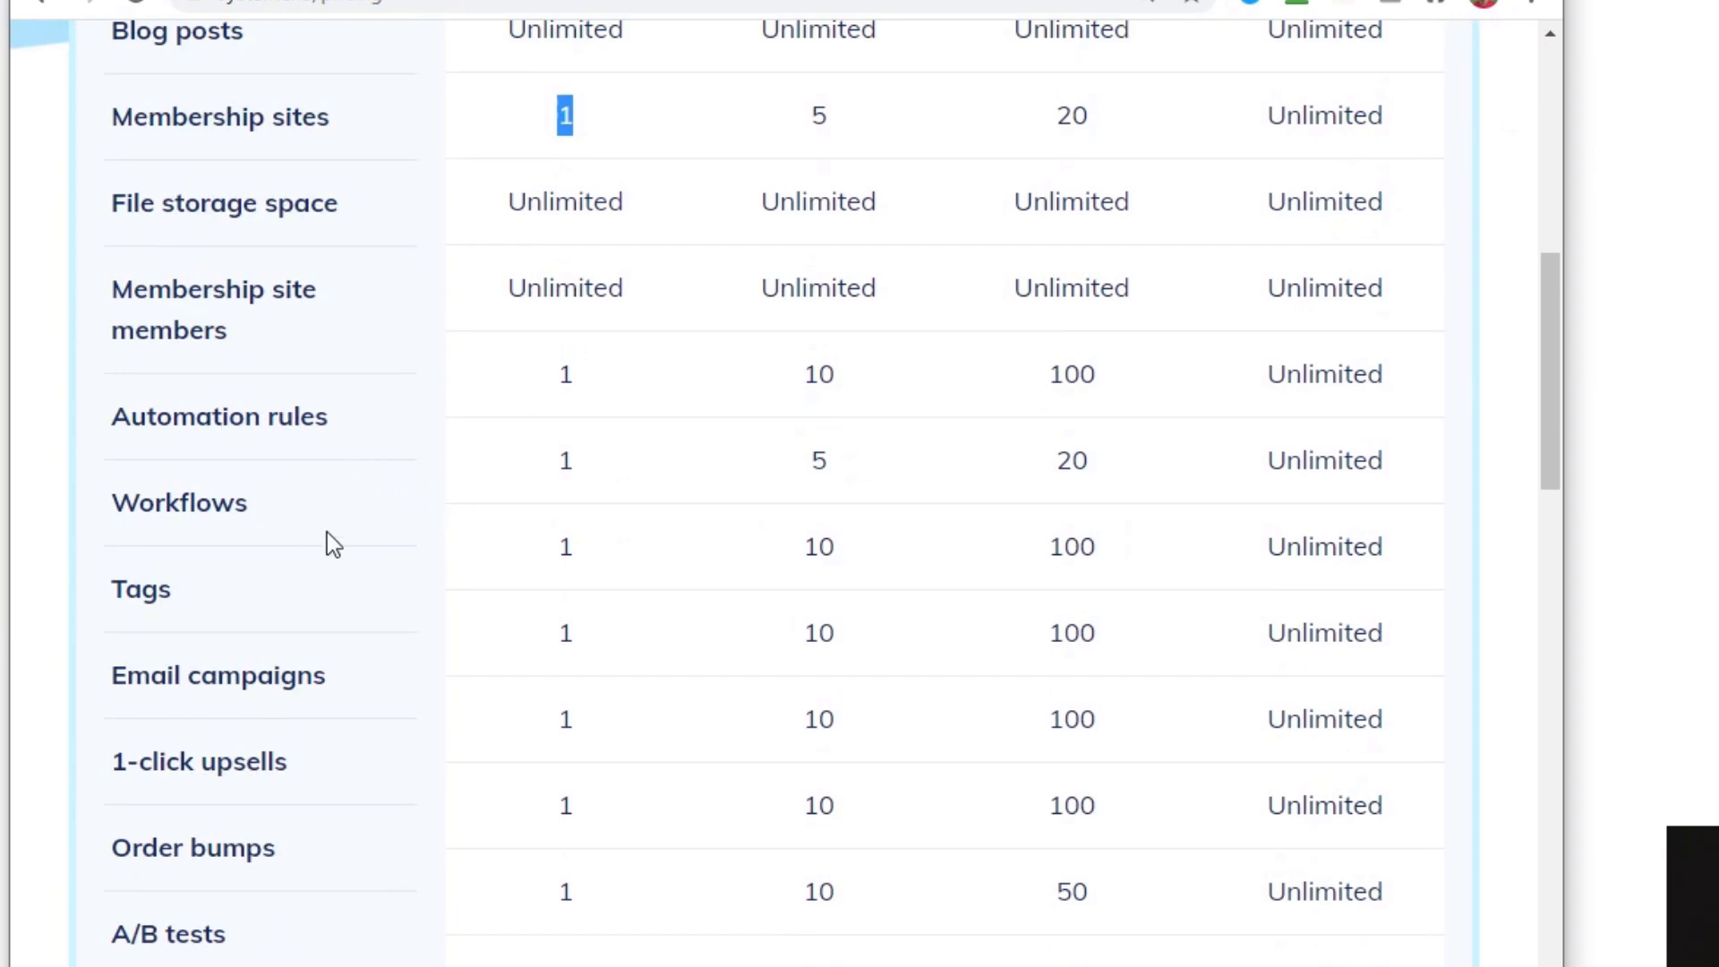
{"action": "left_click_drag", "start_coordinate": [1566, 534], "coordinate": [1704, 534]}
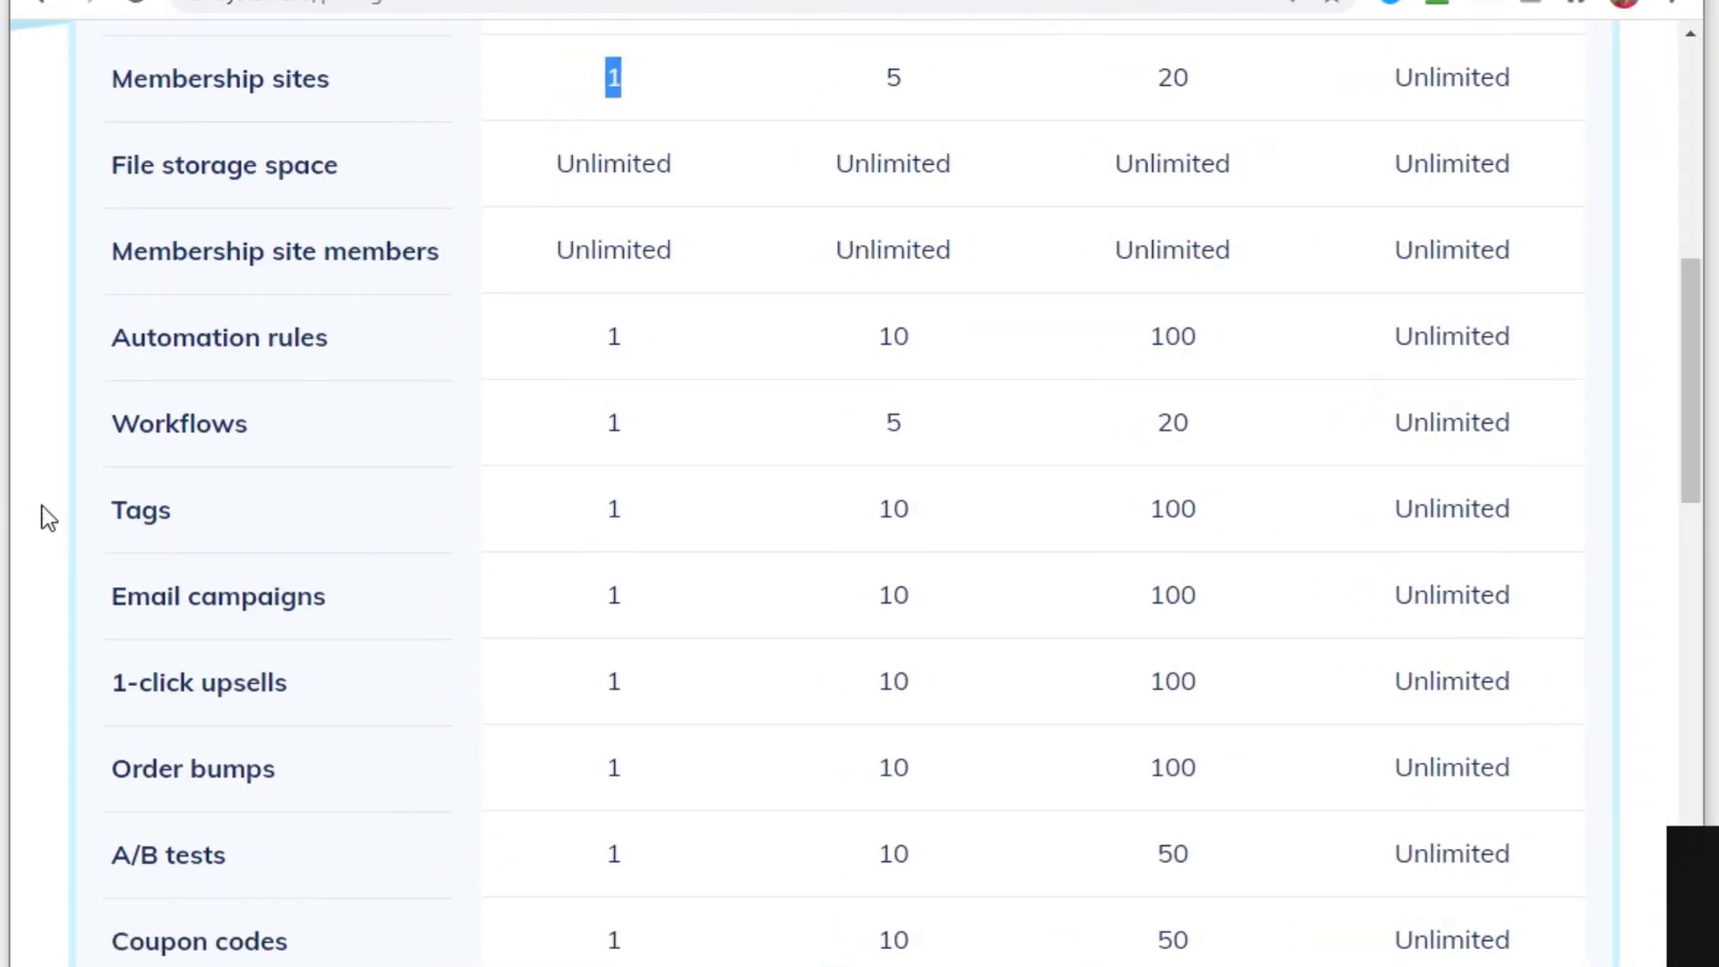
{"action": "scroll", "coordinate": [326, 707], "scroll_direction": "down", "scroll_amount": 9}
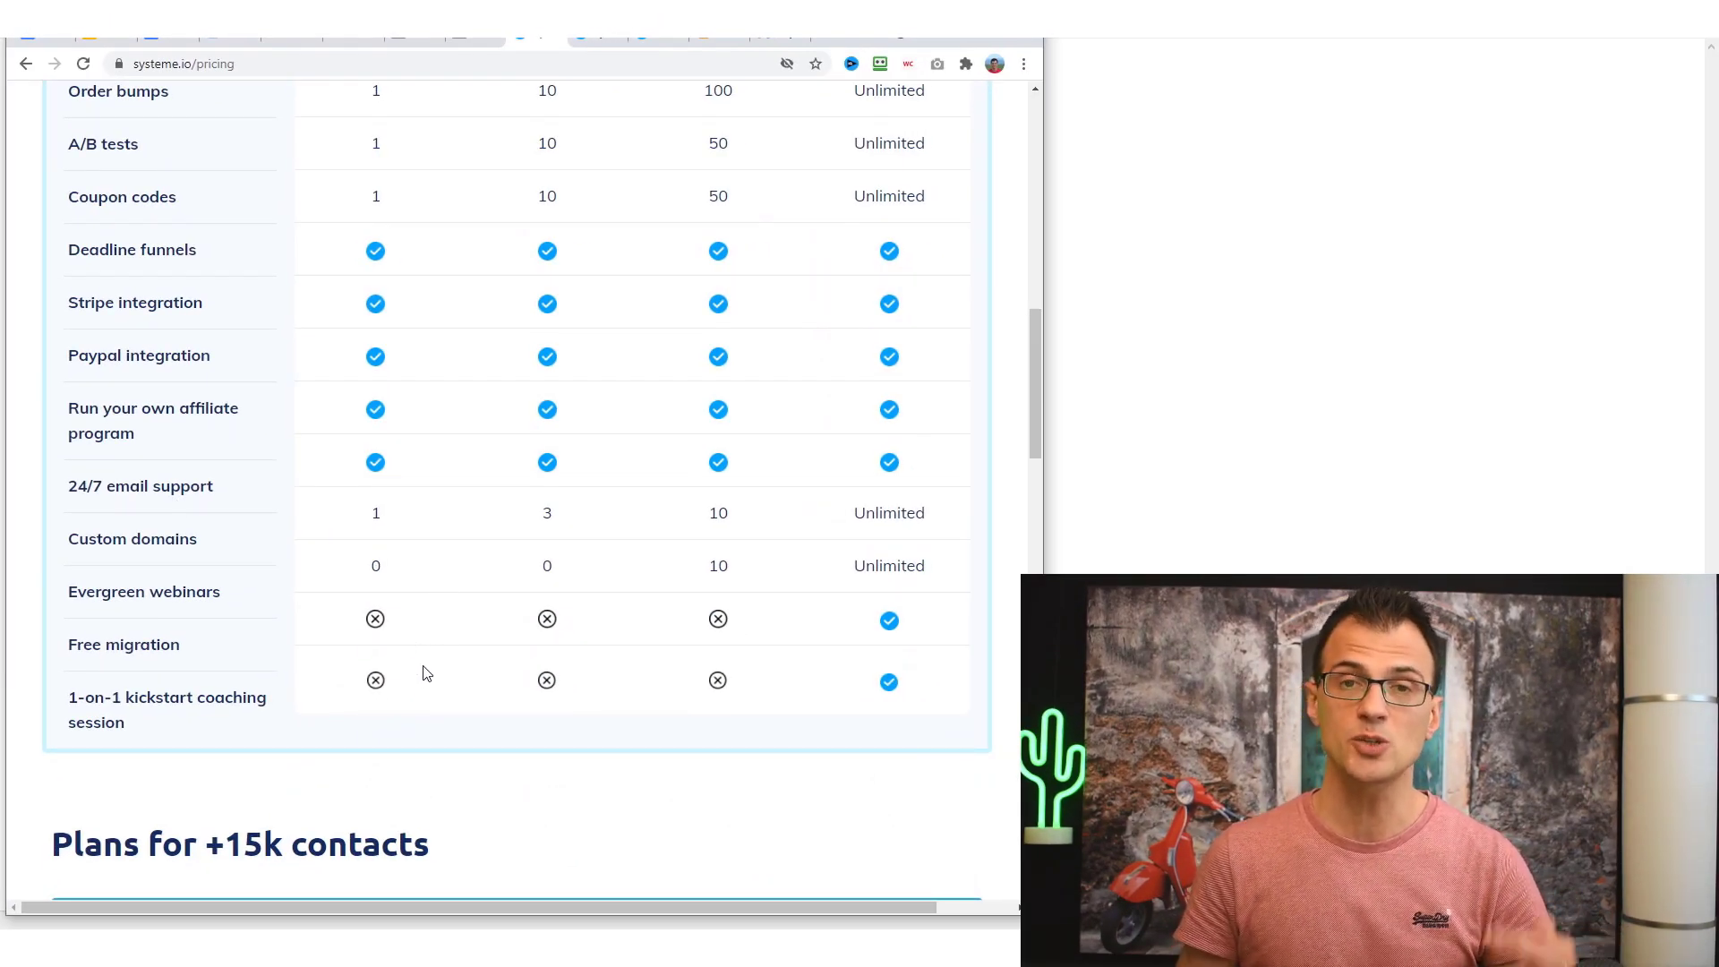
{"action": "scroll", "coordinate": [428, 627], "scroll_direction": "up", "scroll_amount": 10}
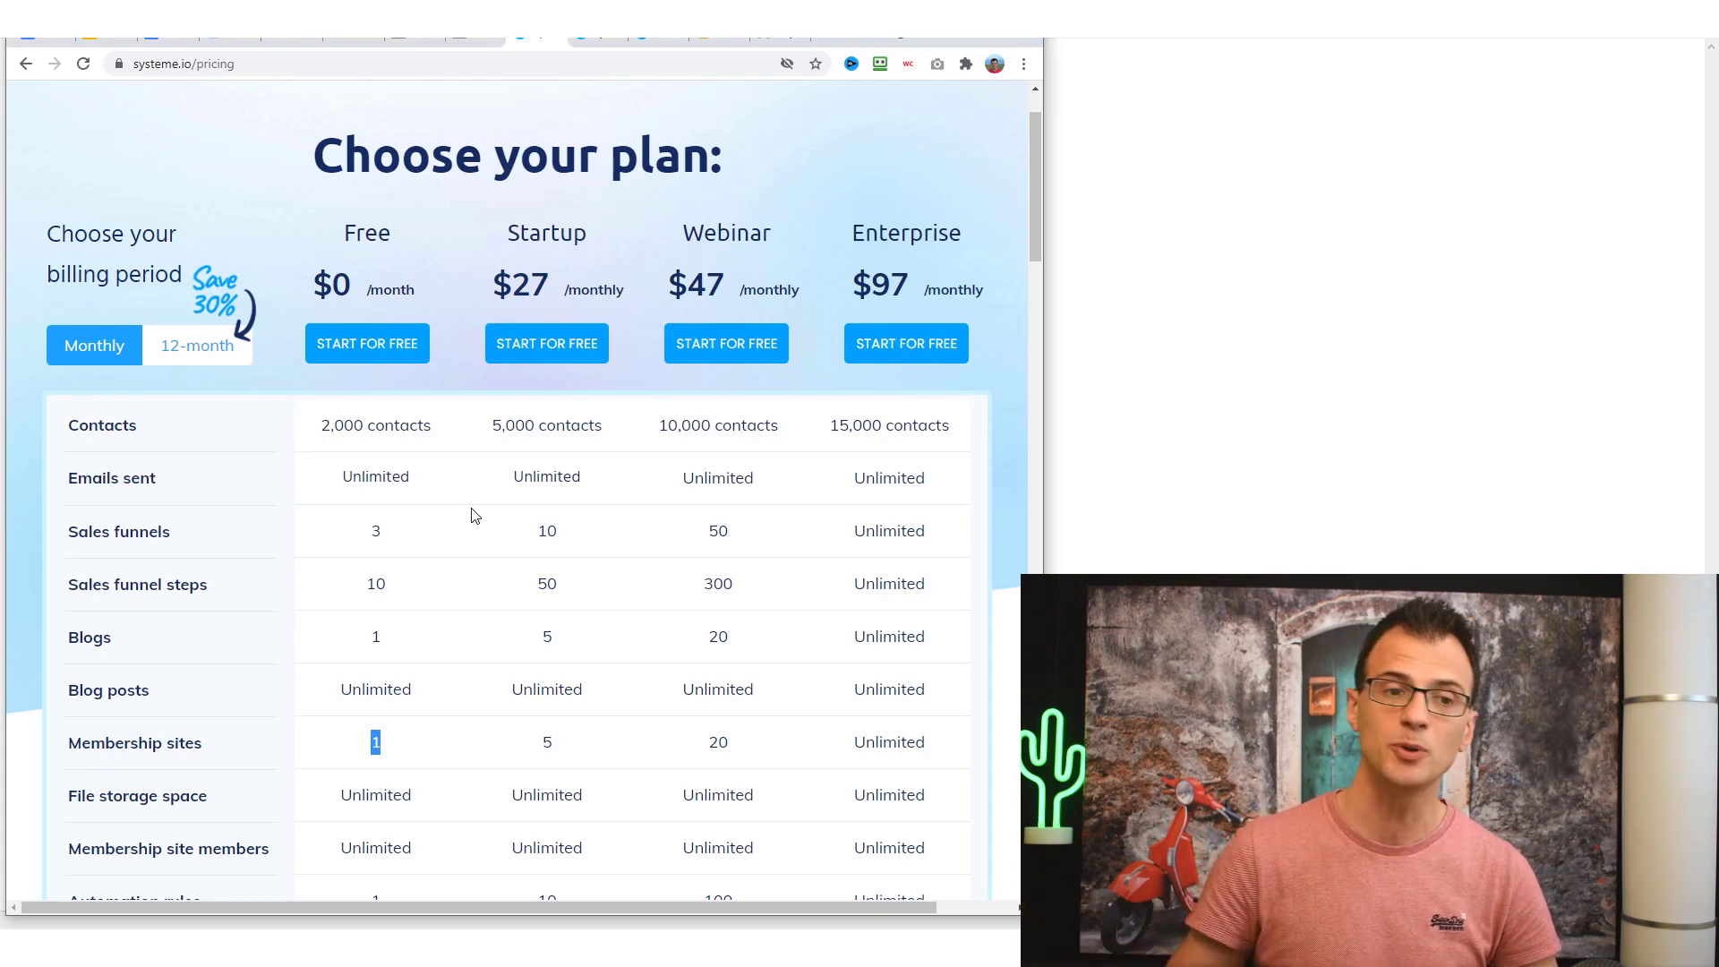
{"action": "scroll", "coordinate": [466, 528], "scroll_direction": "down", "scroll_amount": 4}
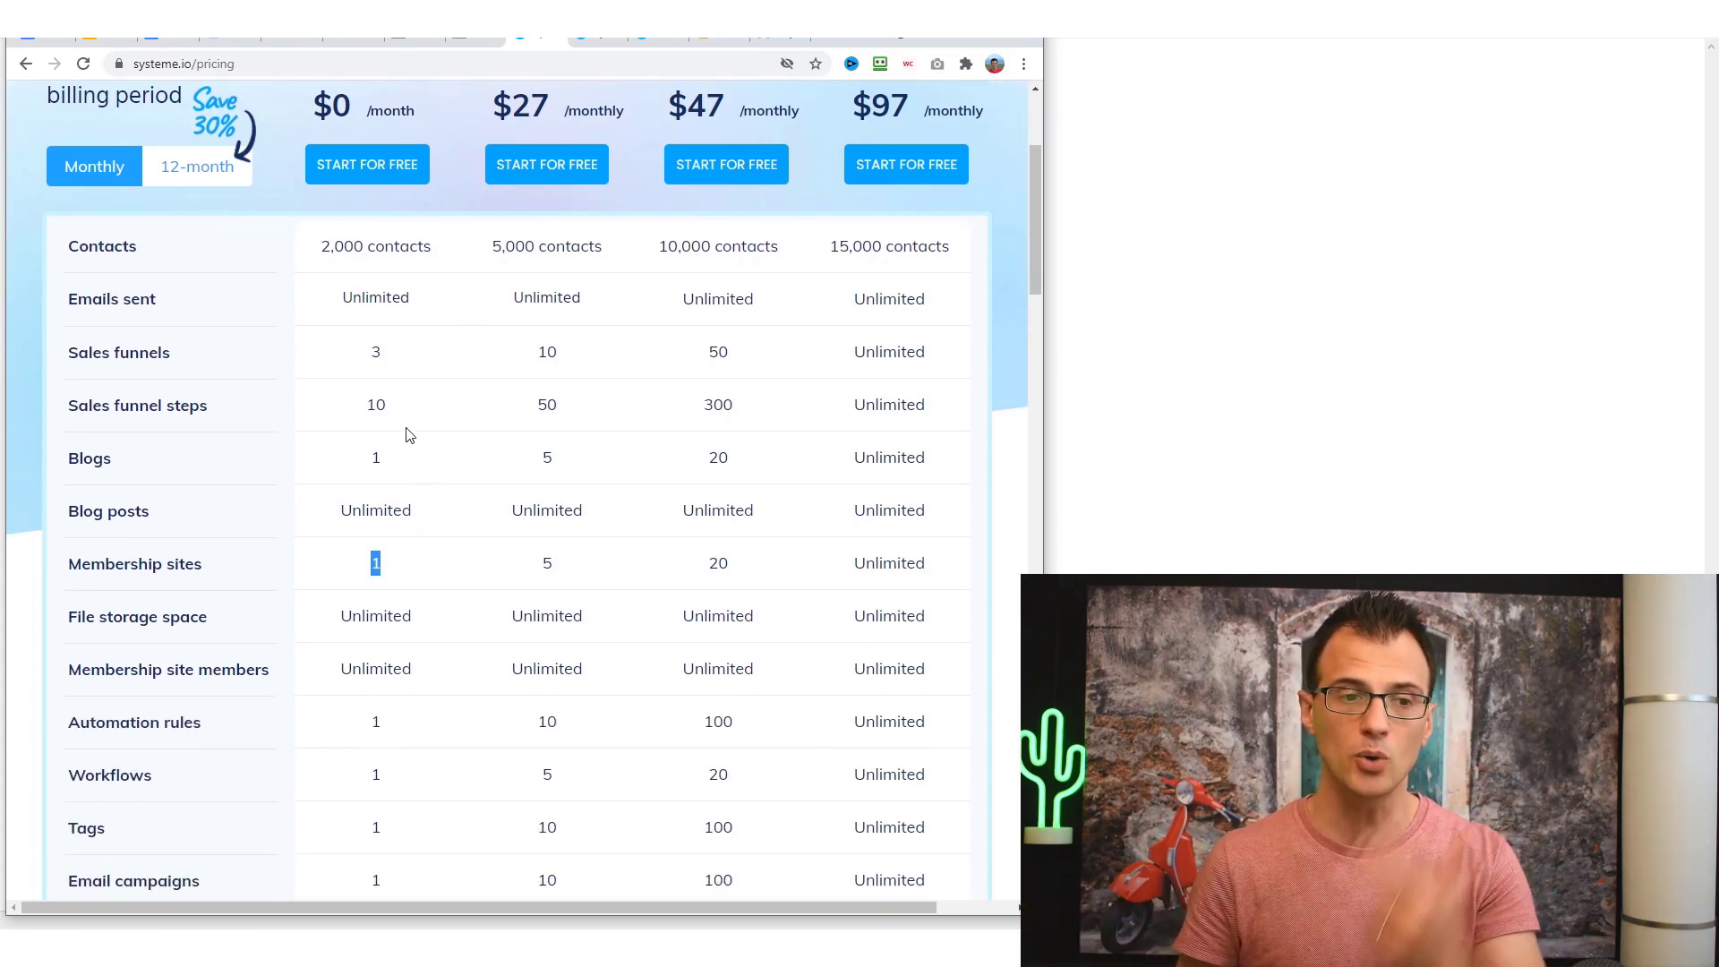
{"action": "scroll", "coordinate": [315, 358], "scroll_direction": "down", "scroll_amount": 2}
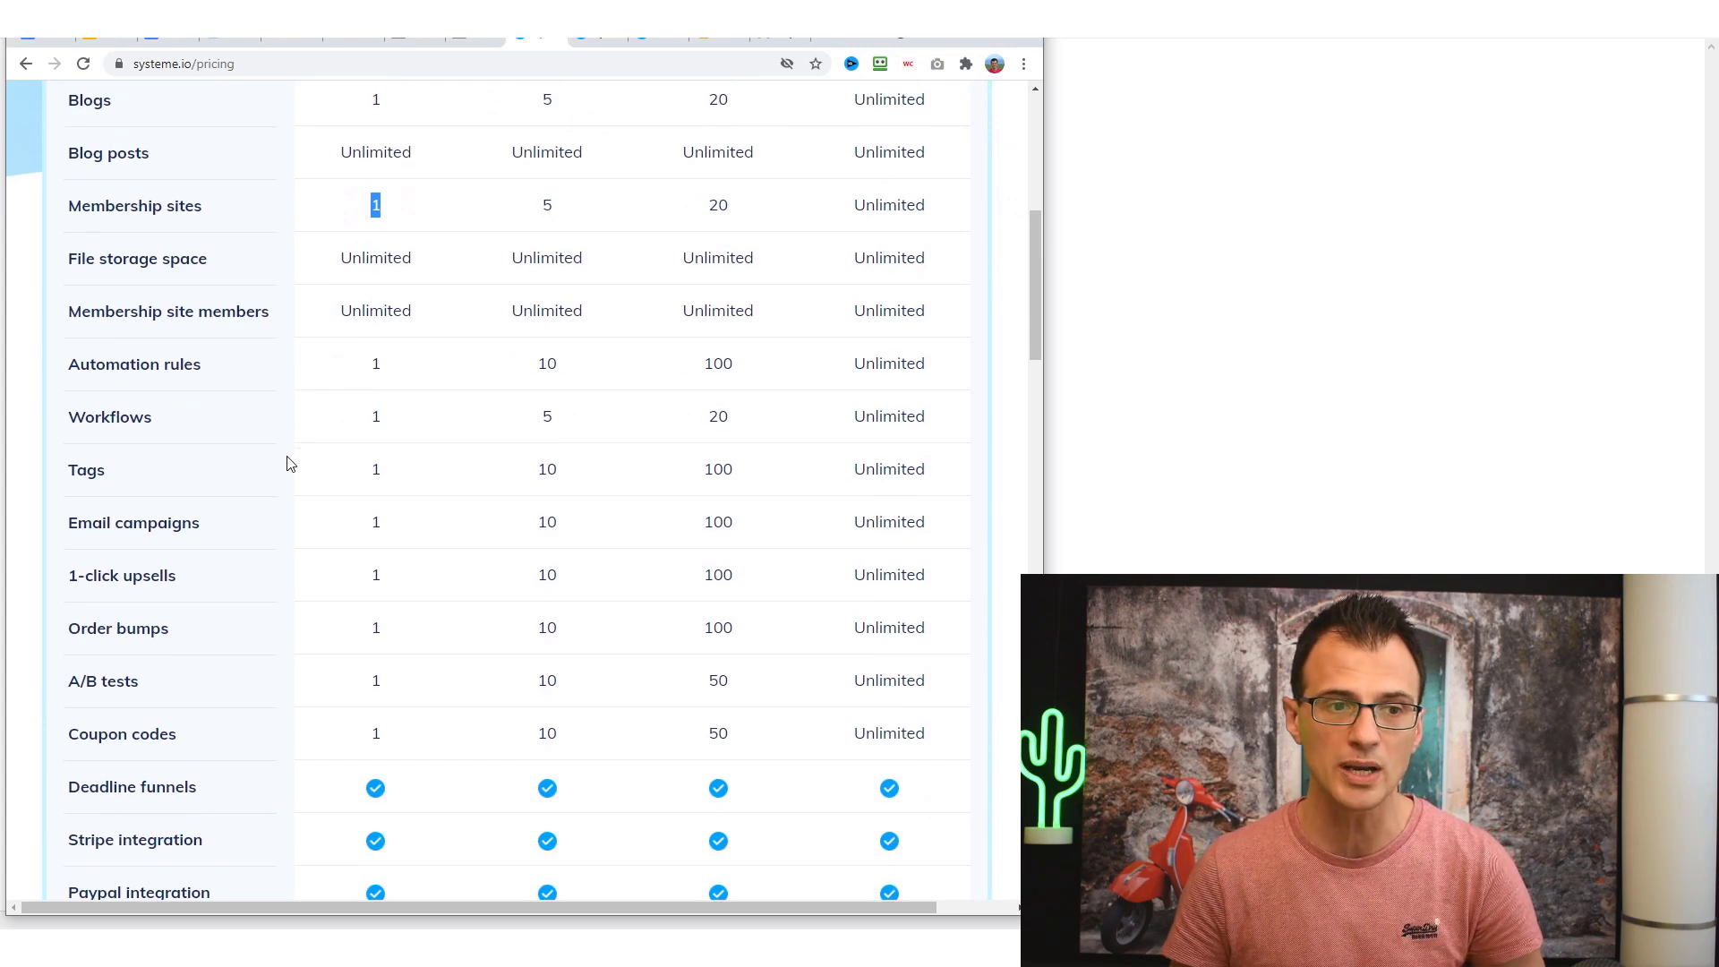
{"action": "scroll", "coordinate": [304, 466], "scroll_direction": "down", "scroll_amount": 2}
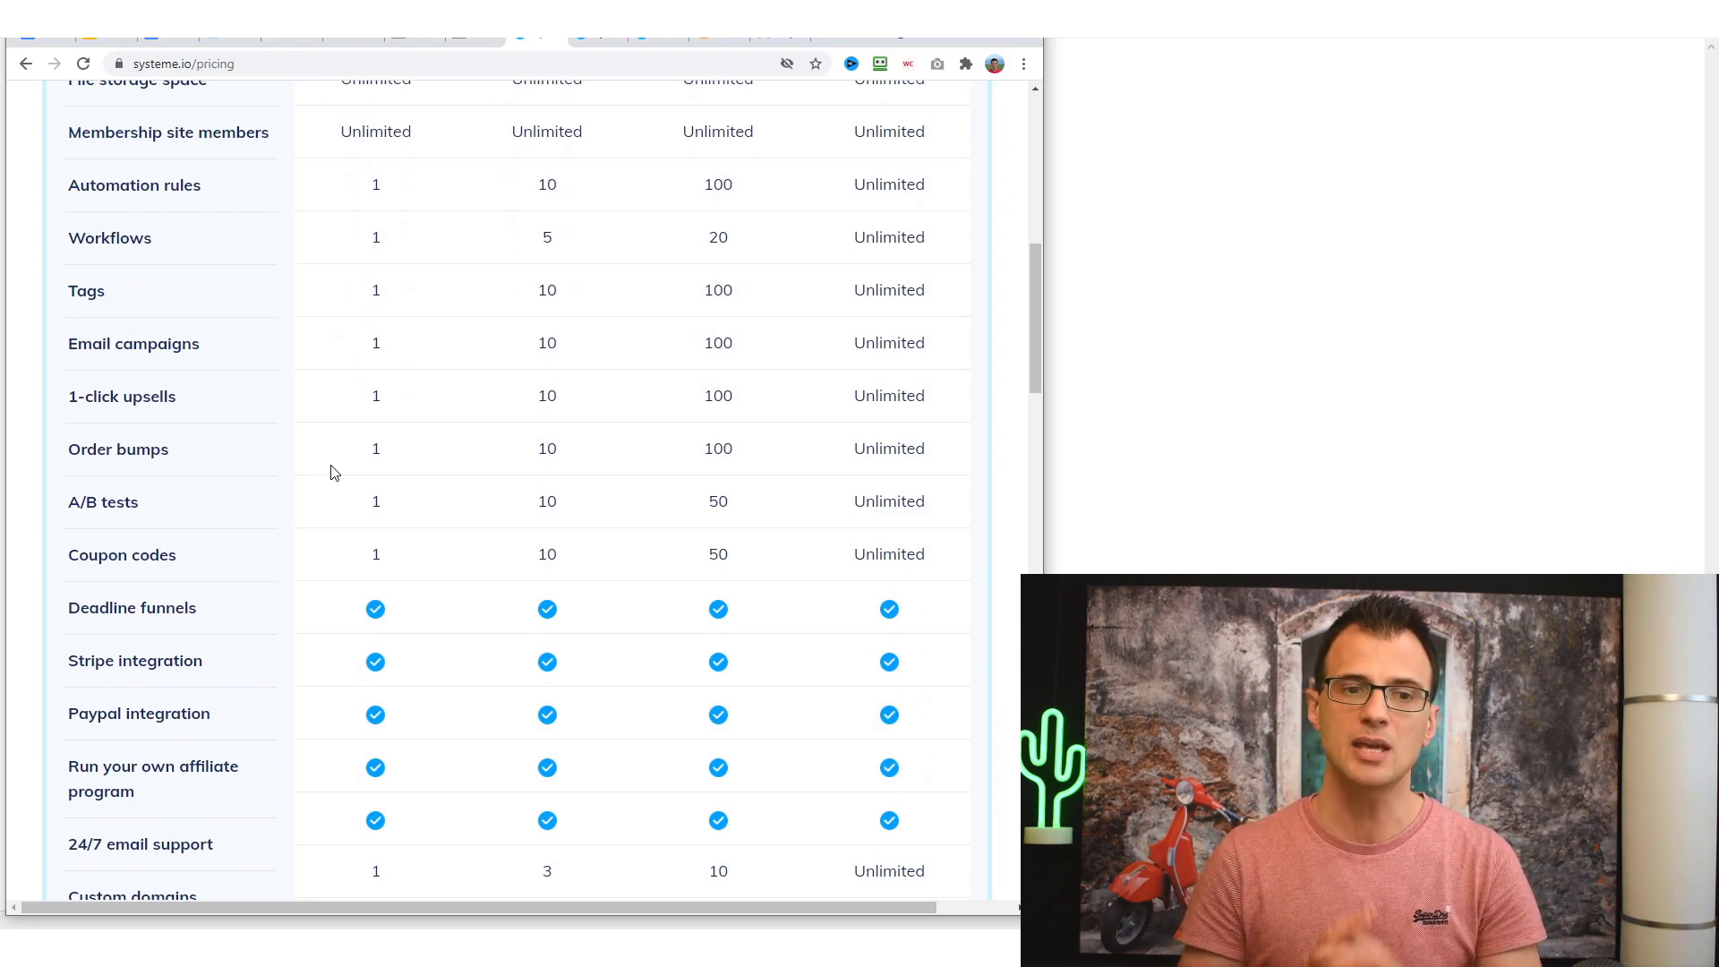
{"action": "scroll", "coordinate": [222, 461], "scroll_direction": "down", "scroll_amount": 3}
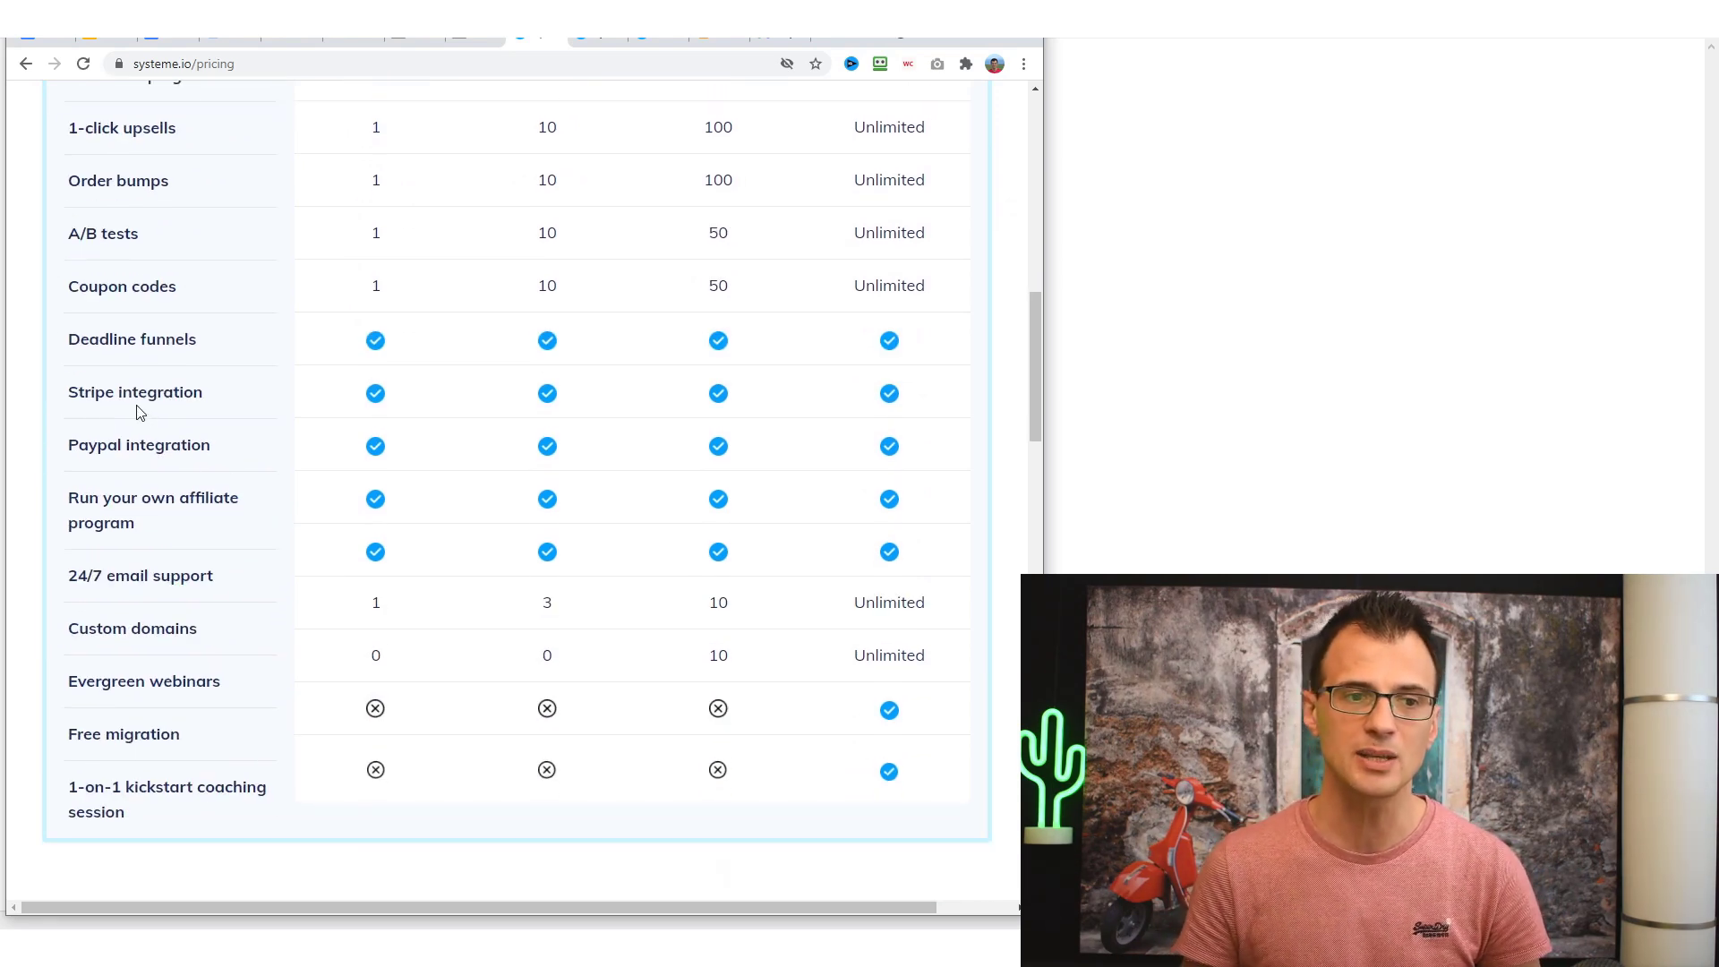
{"action": "scroll", "coordinate": [126, 381], "scroll_direction": "down", "scroll_amount": 1}
{"action": "triple_click", "coordinate": [100, 309]}
{"action": "double_click", "coordinate": [109, 353]}
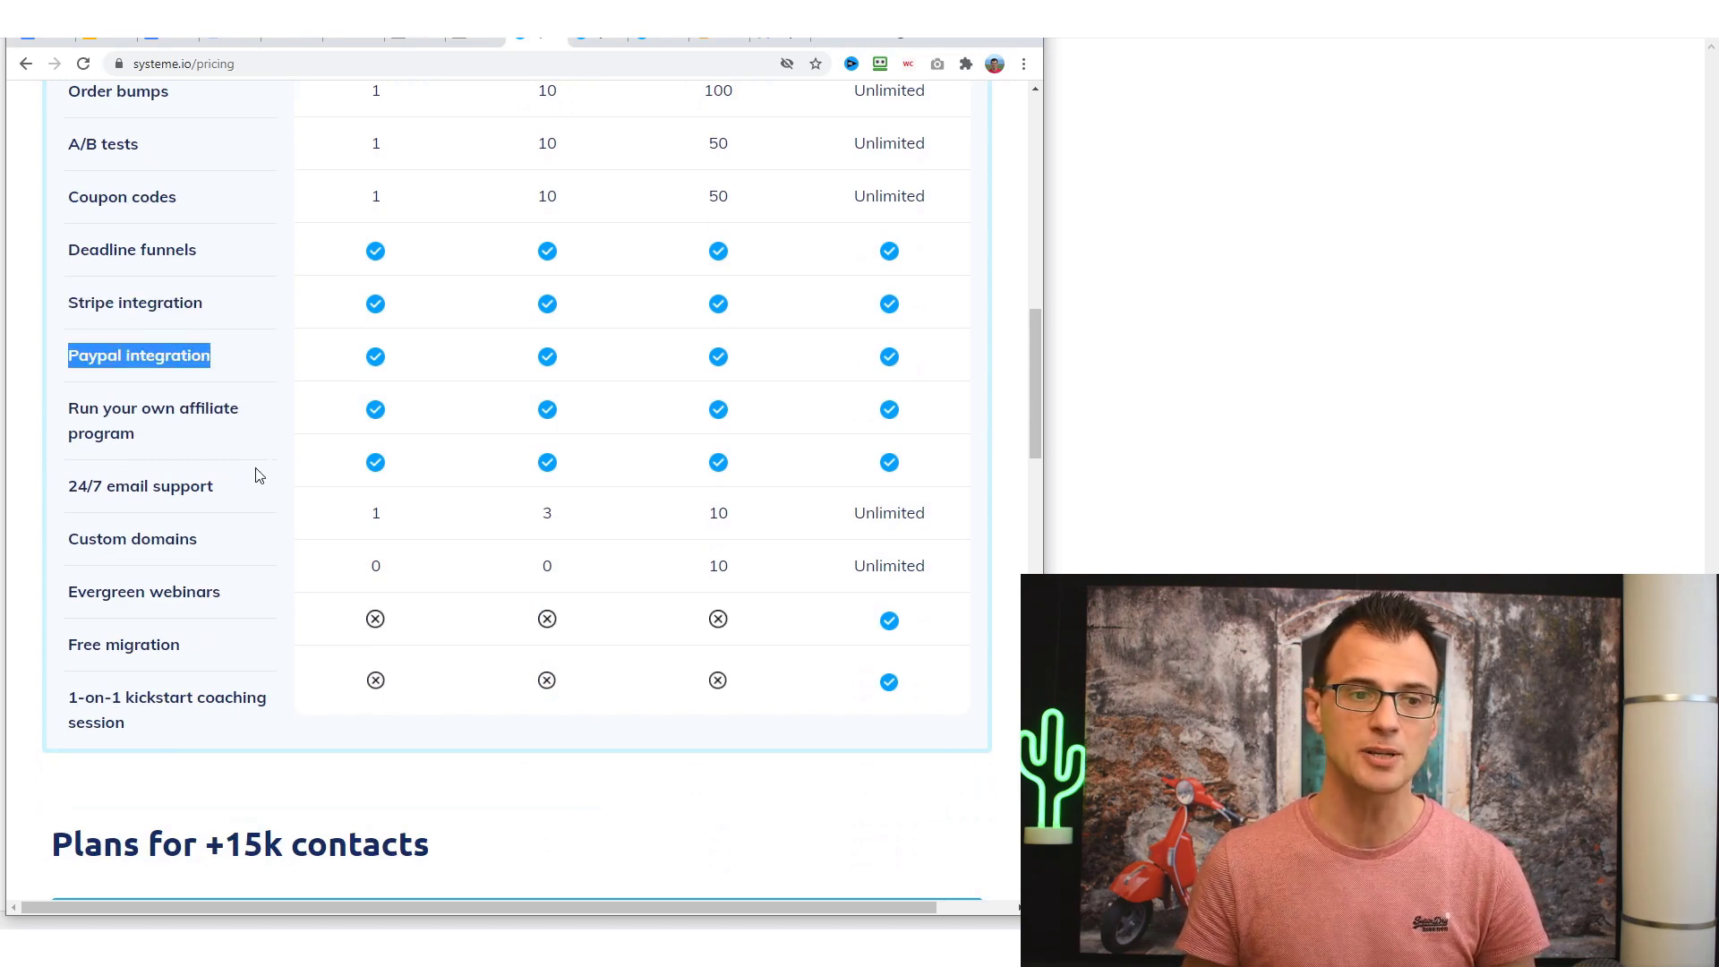
{"action": "left_click", "coordinate": [820, 558]}
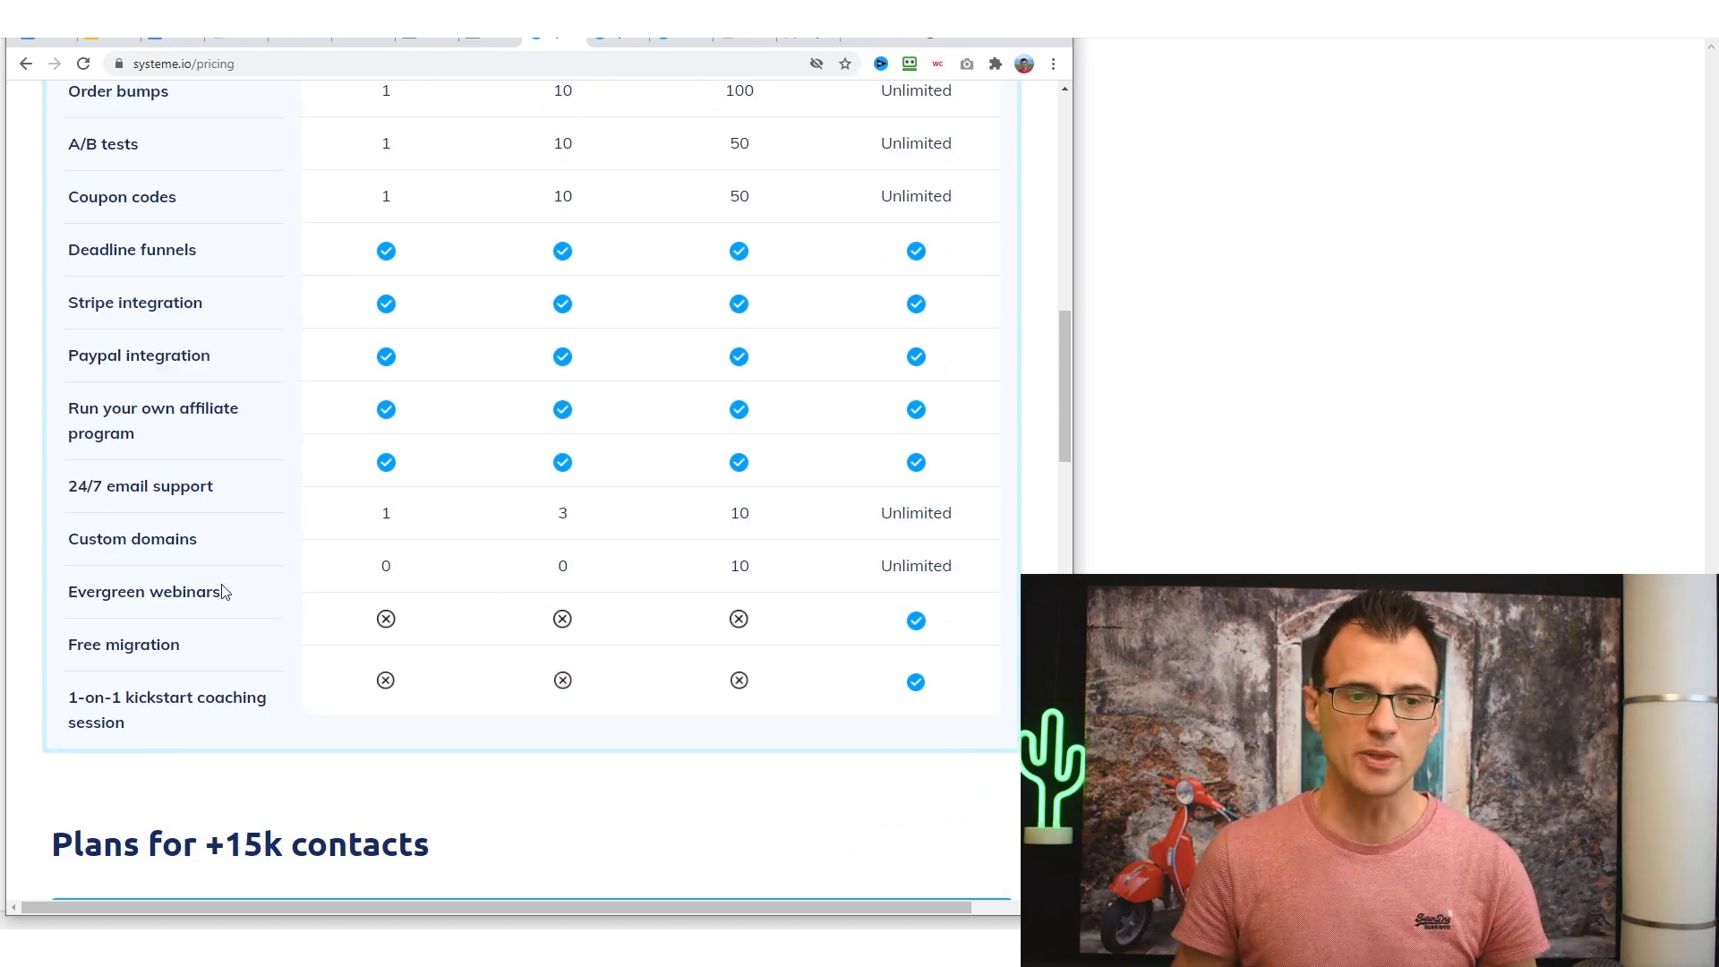
{"action": "scroll", "coordinate": [77, 681], "scroll_direction": "down", "scroll_amount": 1}
{"action": "left_click_drag", "start_coordinate": [110, 523], "coordinate": [162, 631]}
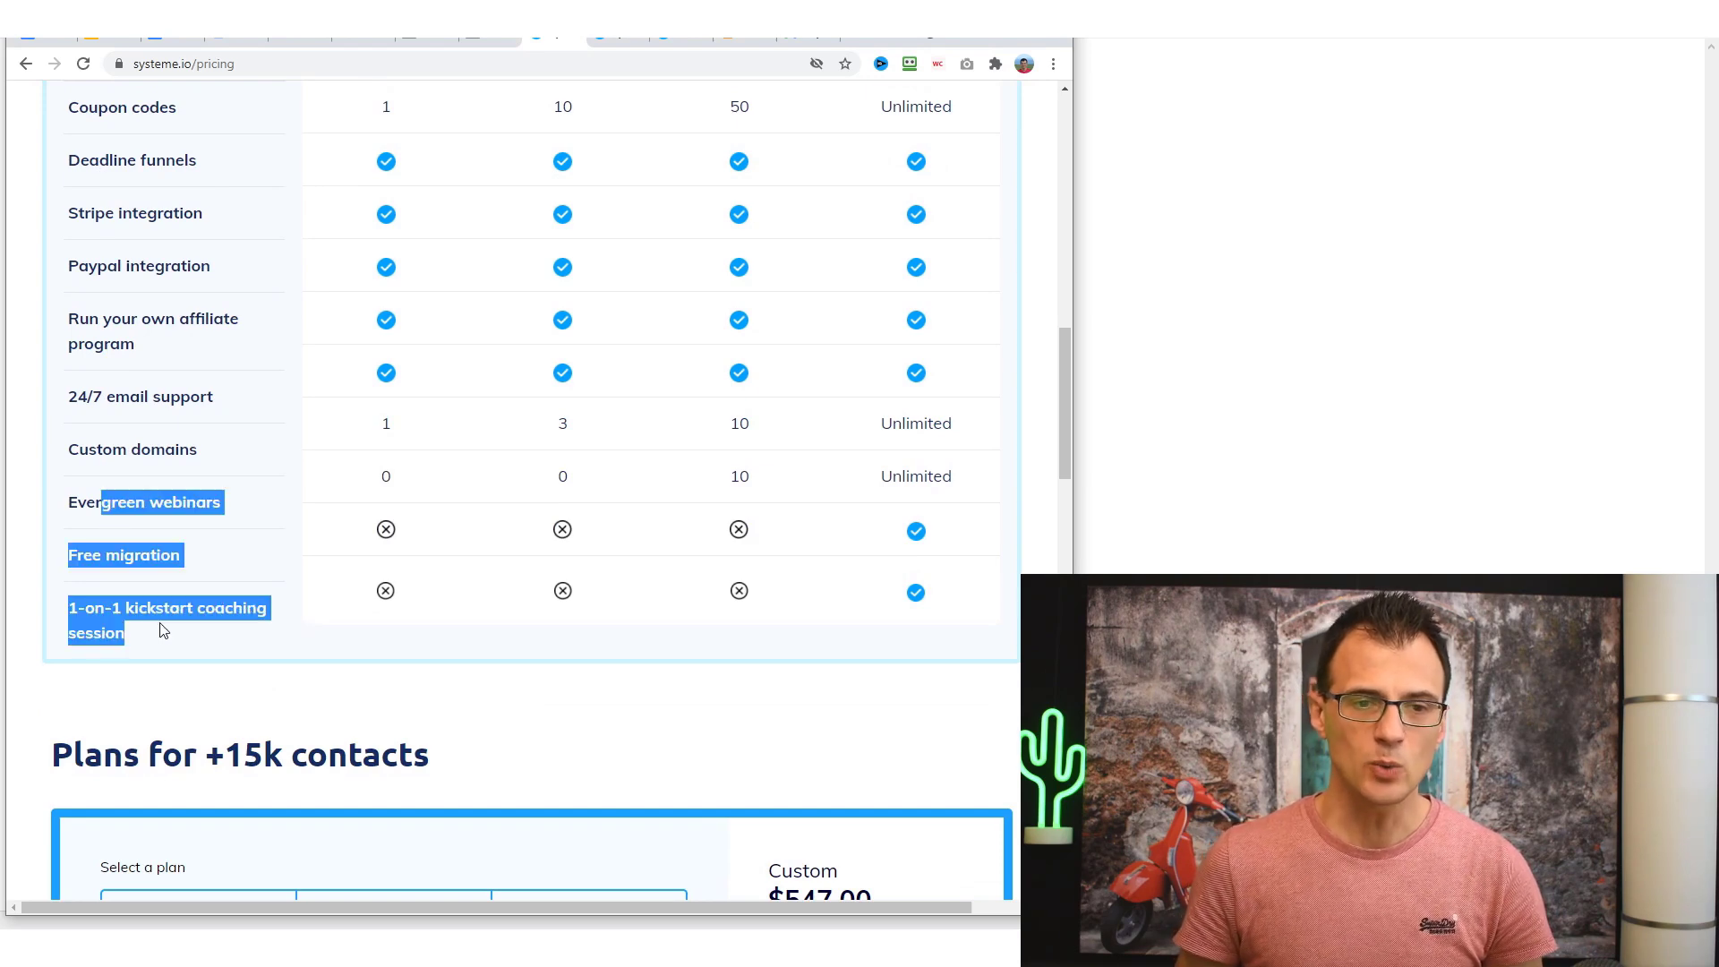
{"action": "left_click_drag", "start_coordinate": [66, 503], "coordinate": [191, 605]}
{"action": "scroll", "coordinate": [805, 412], "scroll_direction": "up", "scroll_amount": 13}
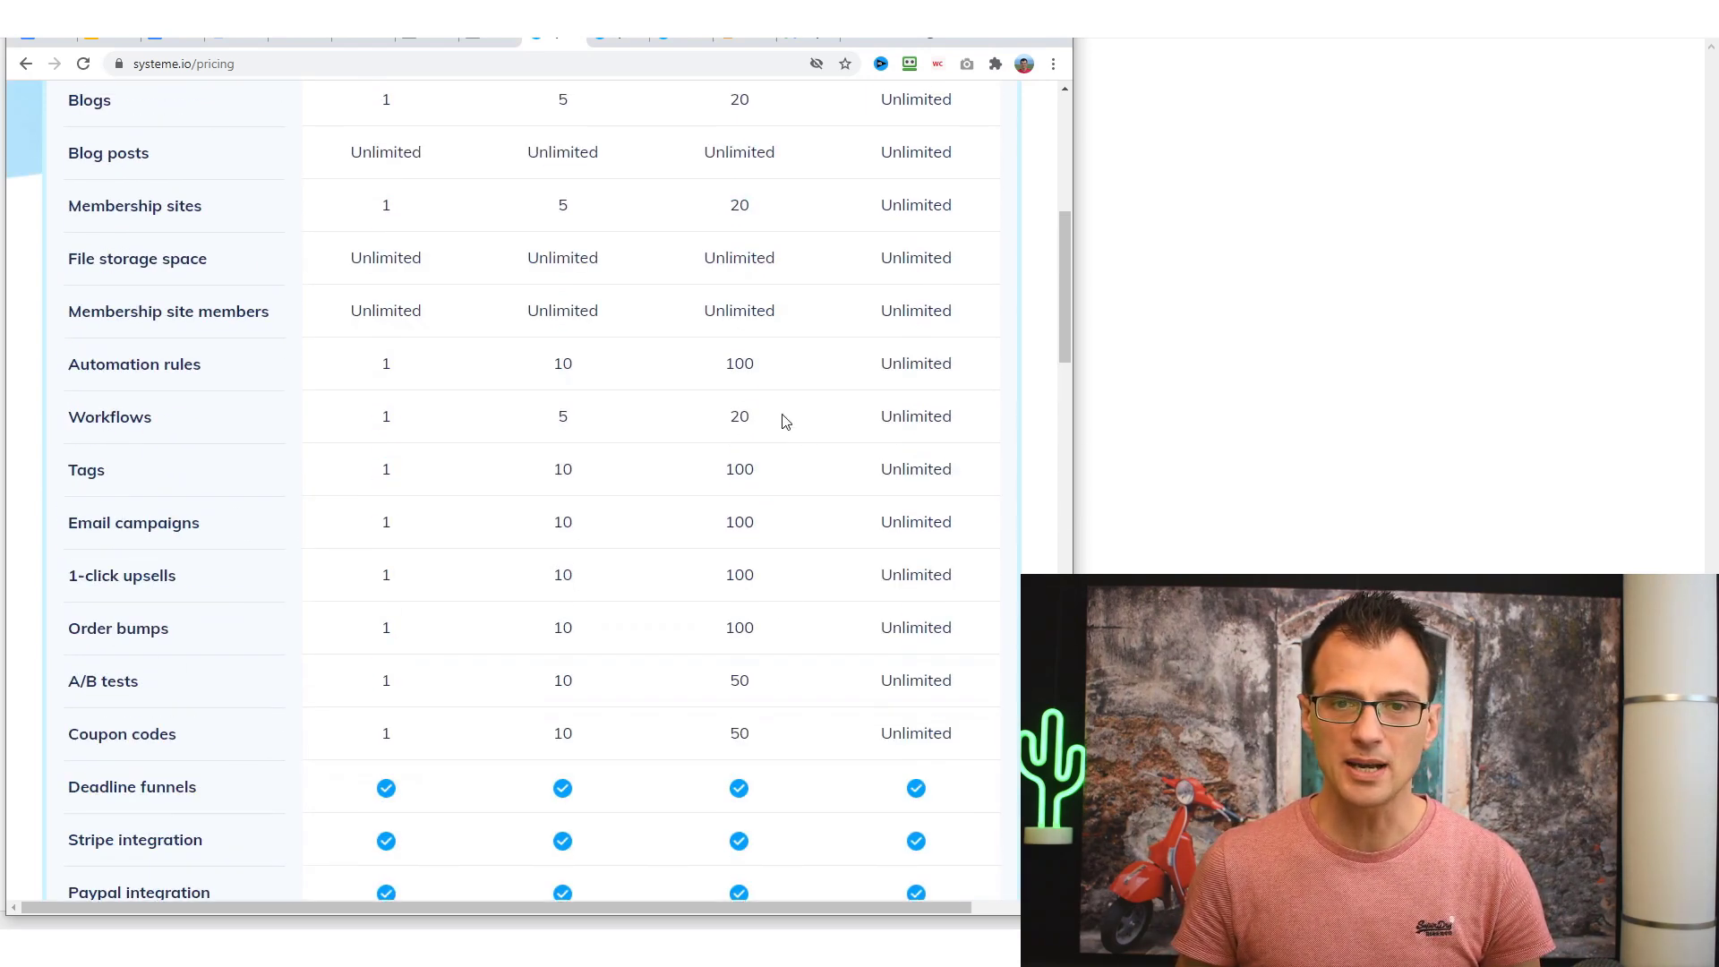
{"action": "scroll", "coordinate": [896, 390], "scroll_direction": "up", "scroll_amount": 1}
{"action": "scroll", "coordinate": [408, 537], "scroll_direction": "down", "scroll_amount": 15}
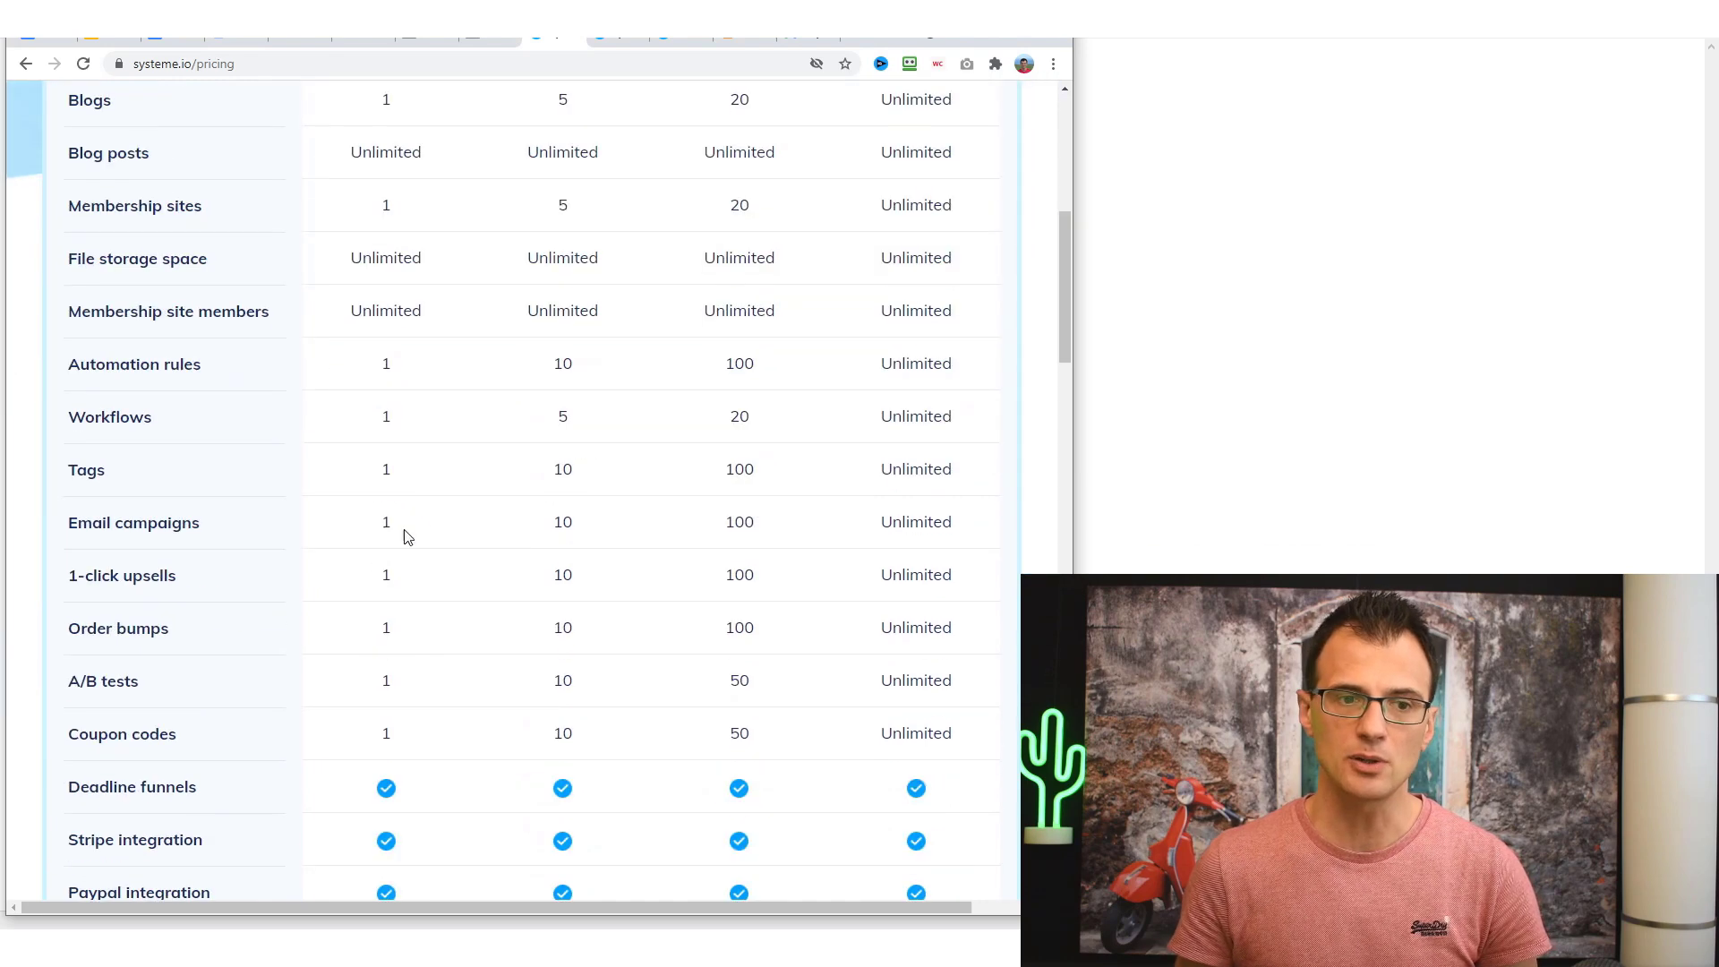
{"action": "scroll", "coordinate": [432, 395], "scroll_direction": "up", "scroll_amount": 1}
{"action": "scroll", "coordinate": [432, 395], "scroll_direction": "up", "scroll_amount": 7}
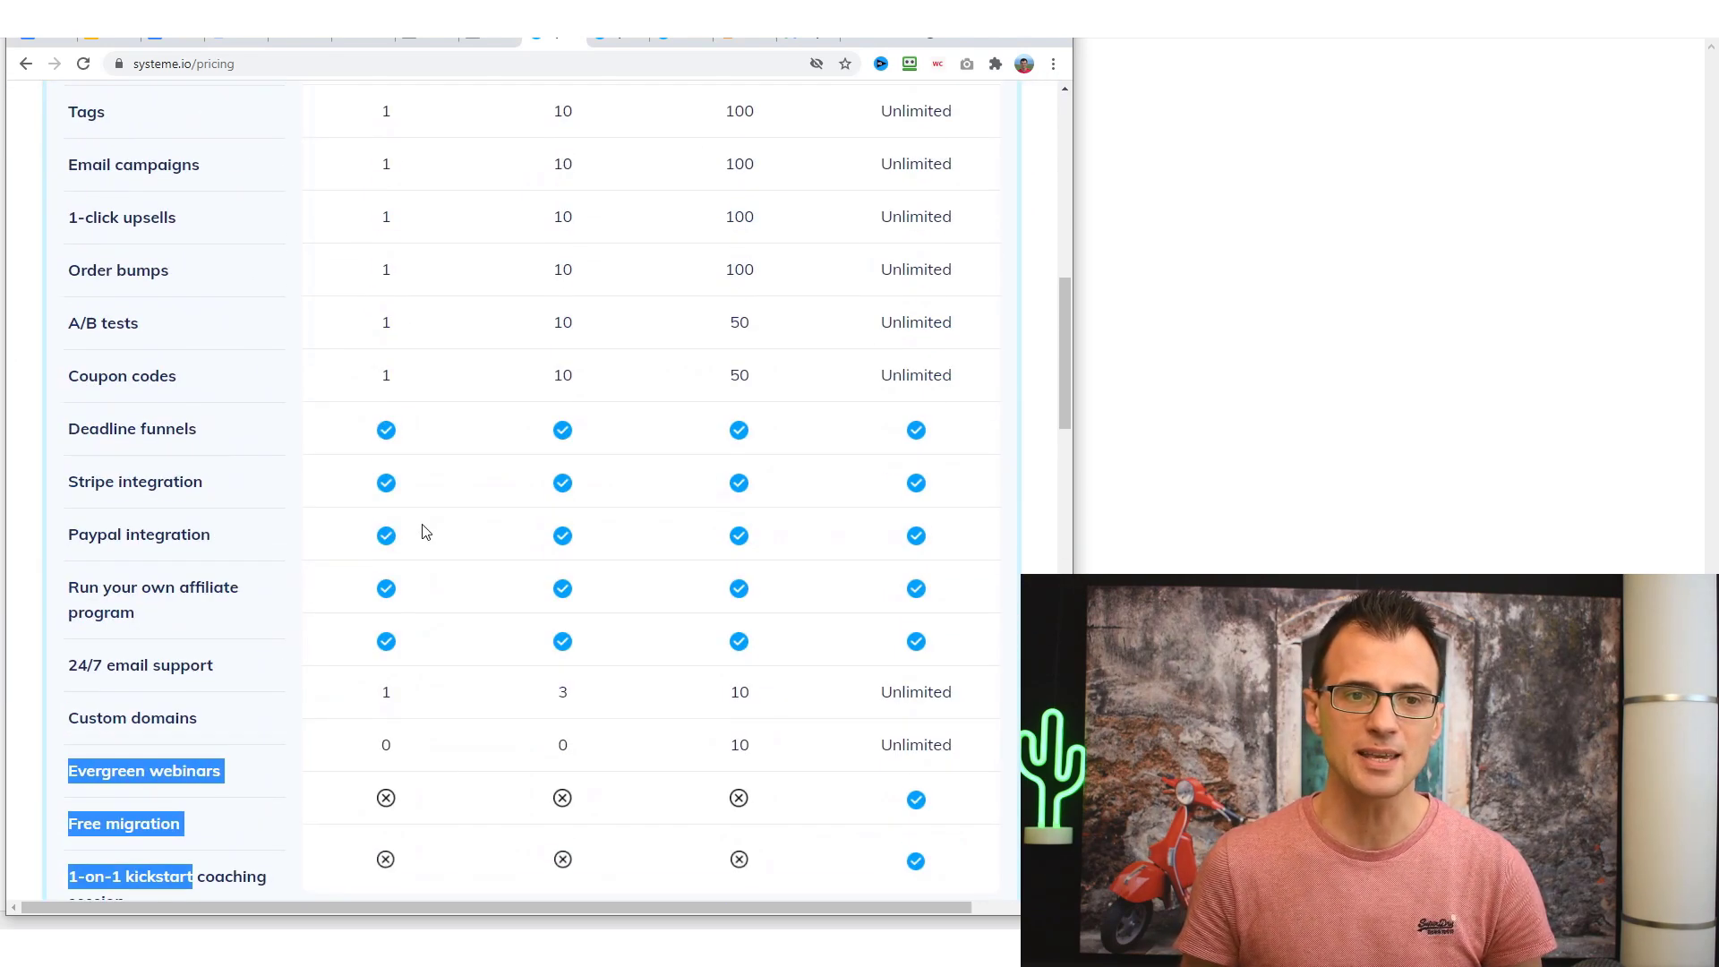
{"action": "left_click_drag", "start_coordinate": [380, 228], "coordinate": [415, 538]}
{"action": "scroll", "coordinate": [415, 537], "scroll_direction": "up", "scroll_amount": 10}
{"action": "scroll", "coordinate": [420, 519], "scroll_direction": "down", "scroll_amount": 3}
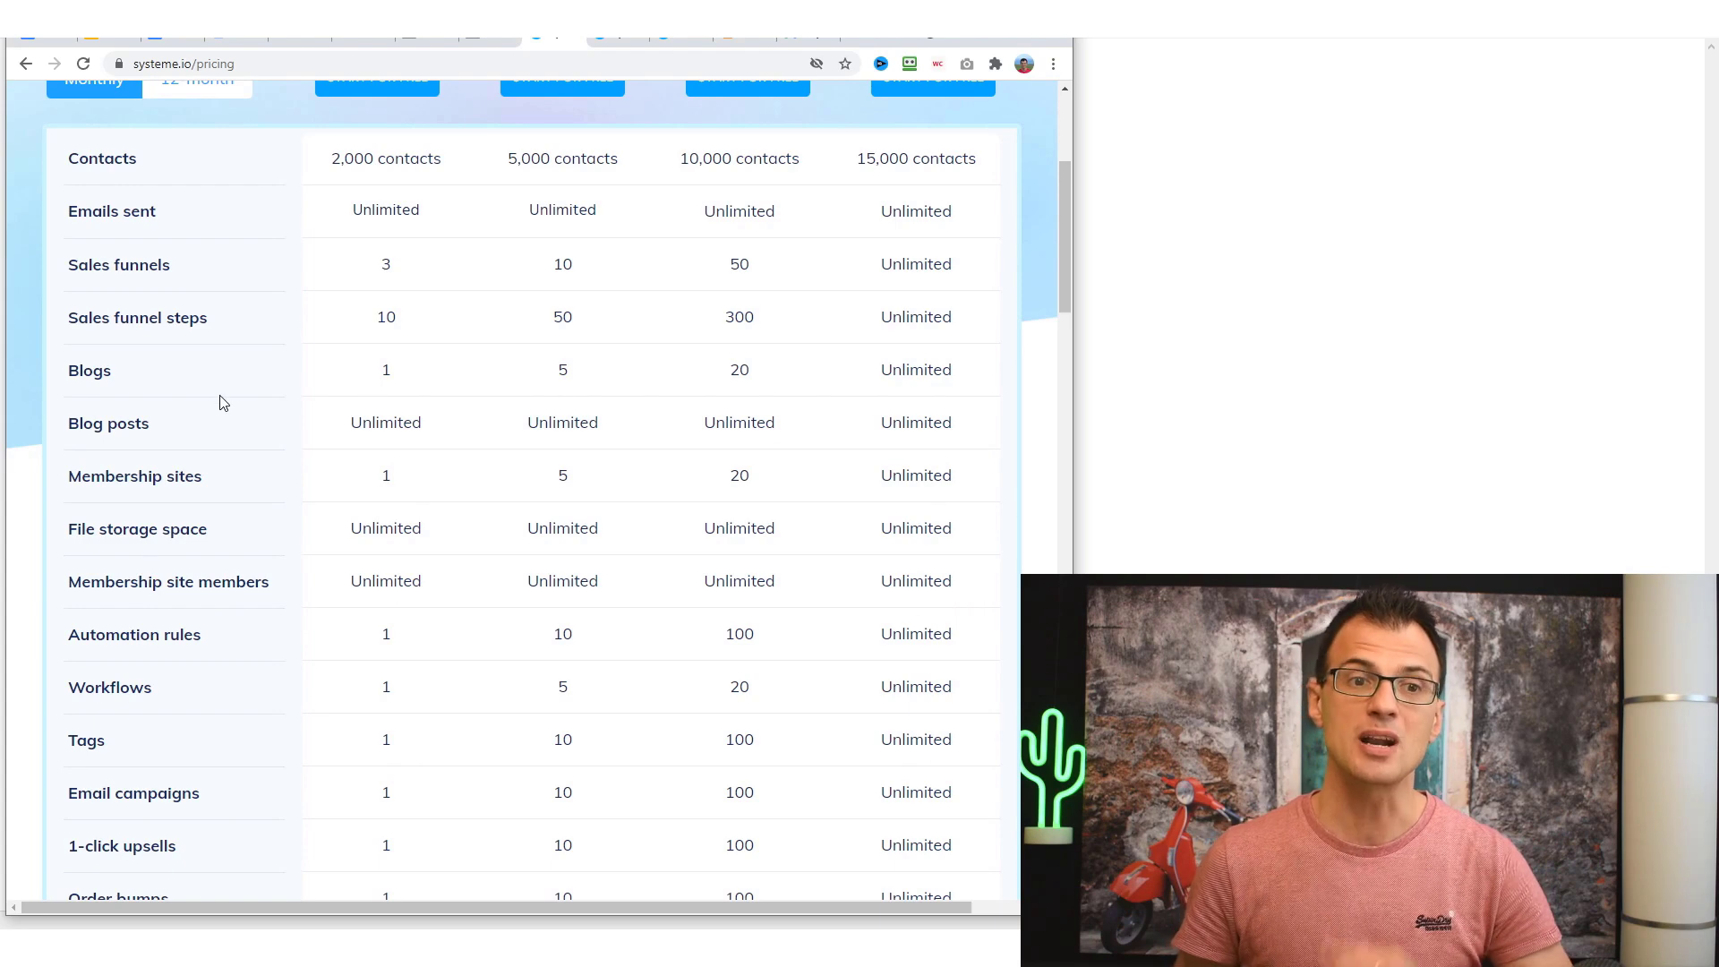
{"action": "scroll", "coordinate": [229, 376], "scroll_direction": "up", "scroll_amount": 4}
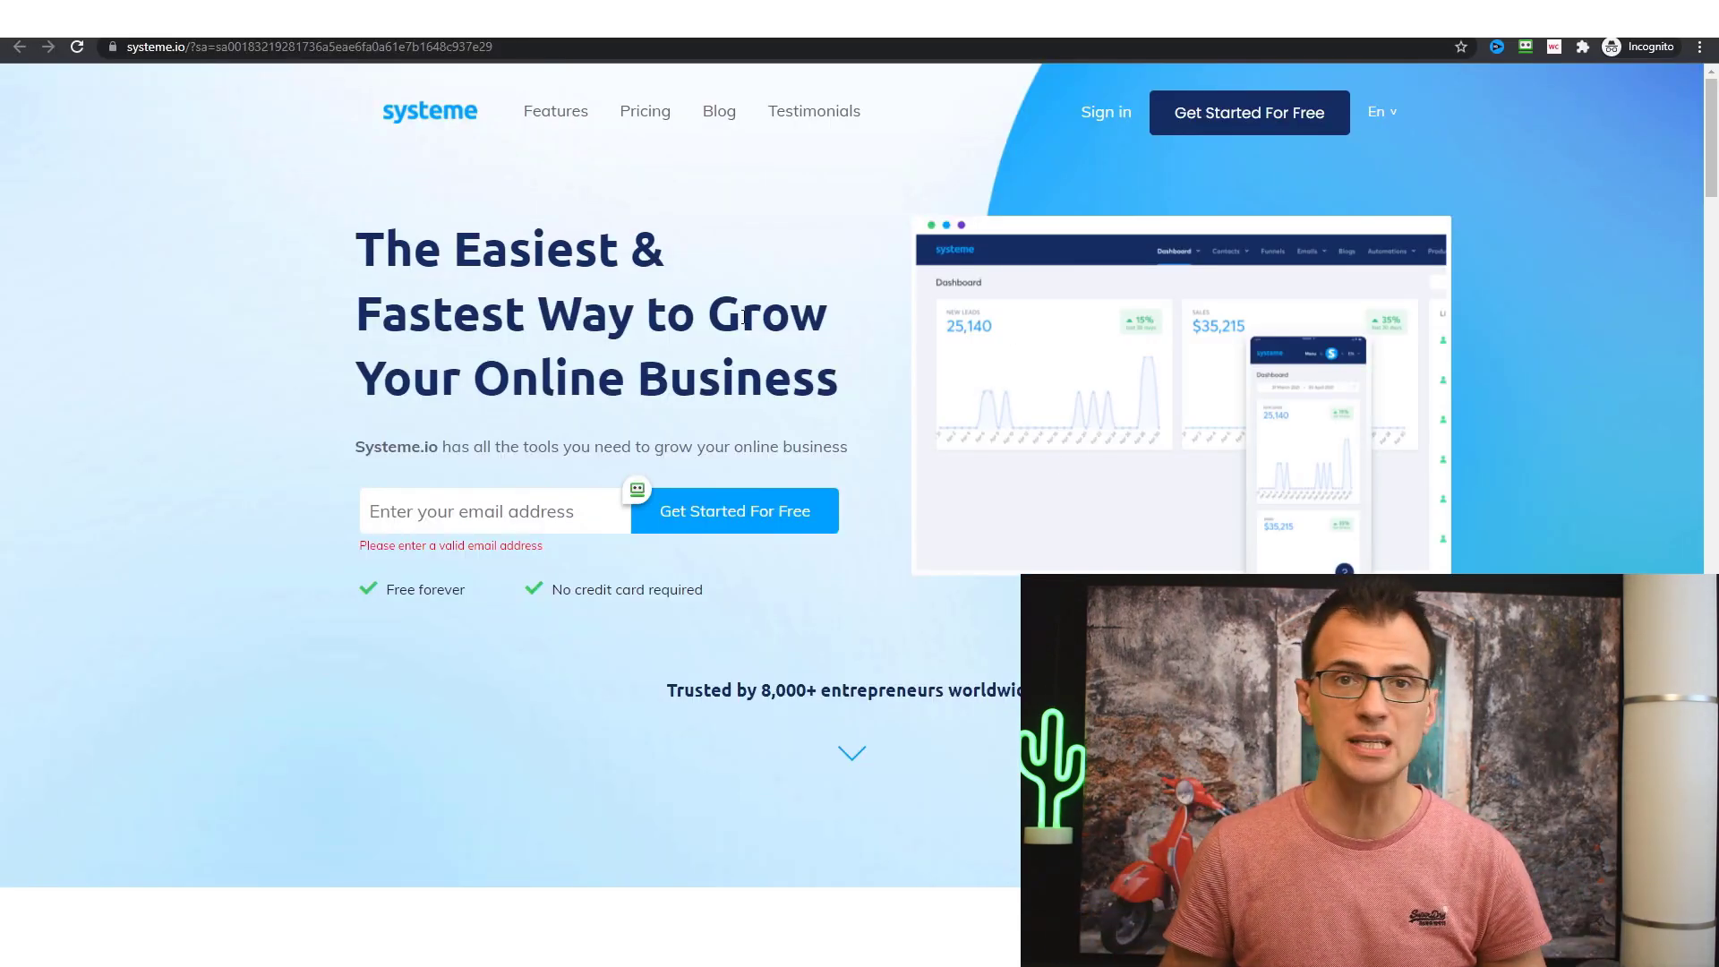
- Paste your e-mail address into the homepage signup field and submit Get Started For Free
{"action": "scroll", "coordinate": [490, 365], "scroll_direction": "down", "scroll_amount": 2}
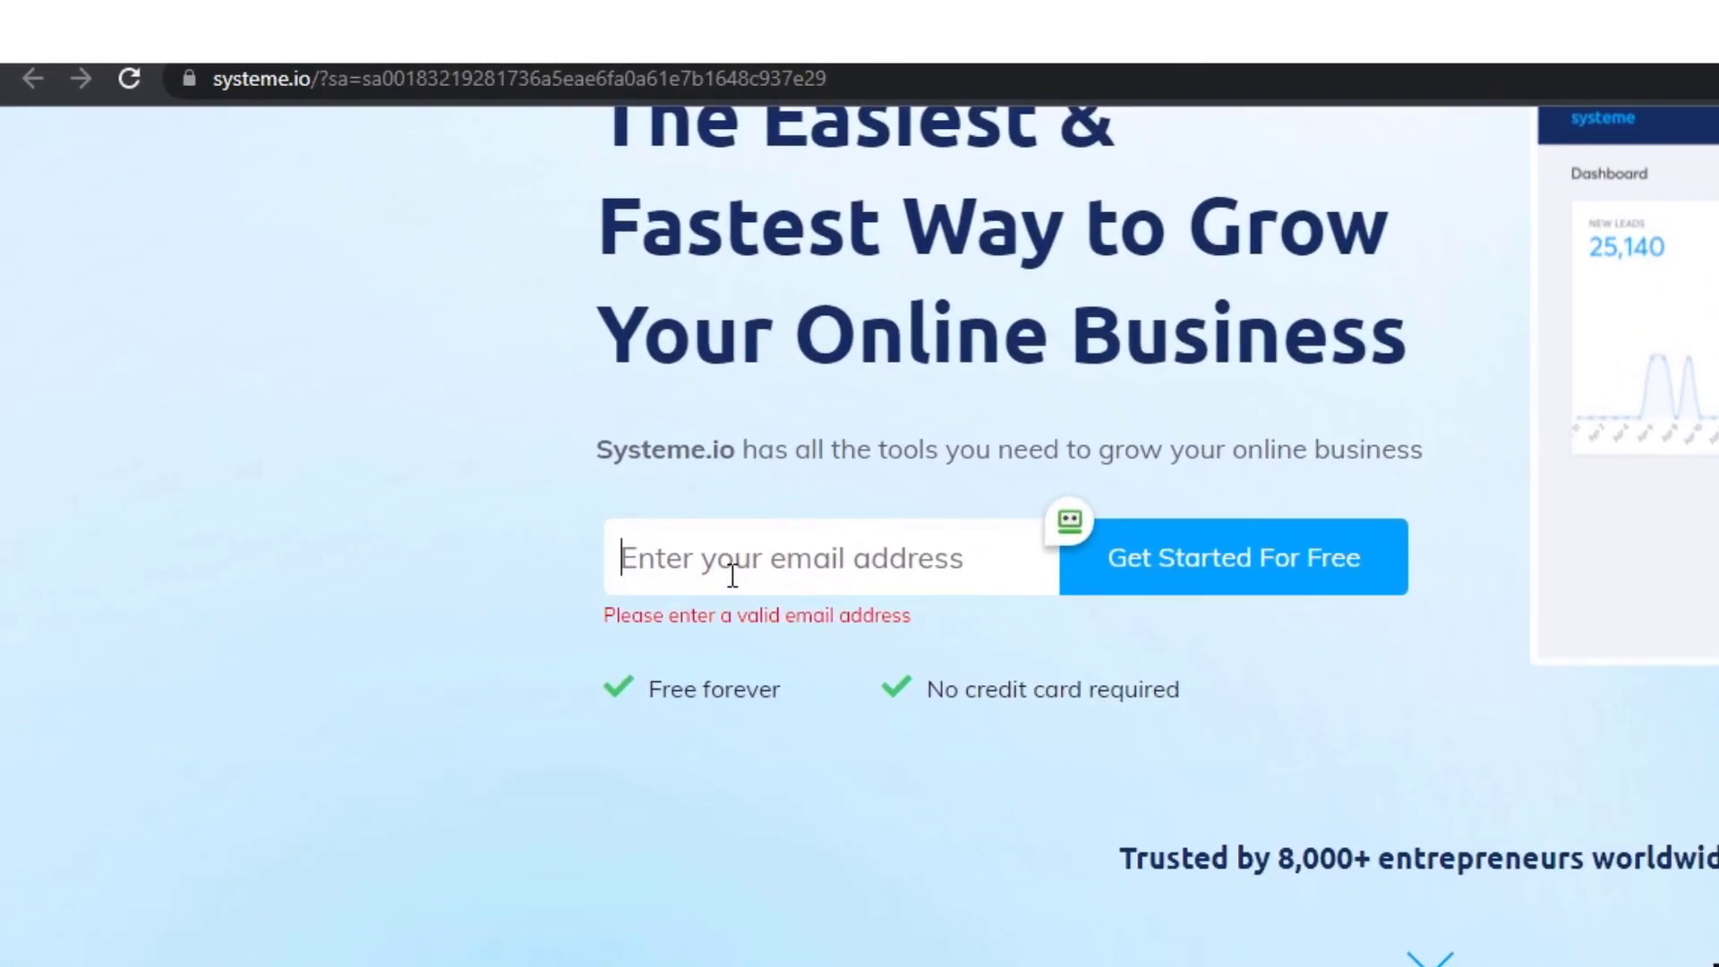
{"action": "key", "text": "ctrl+v"}
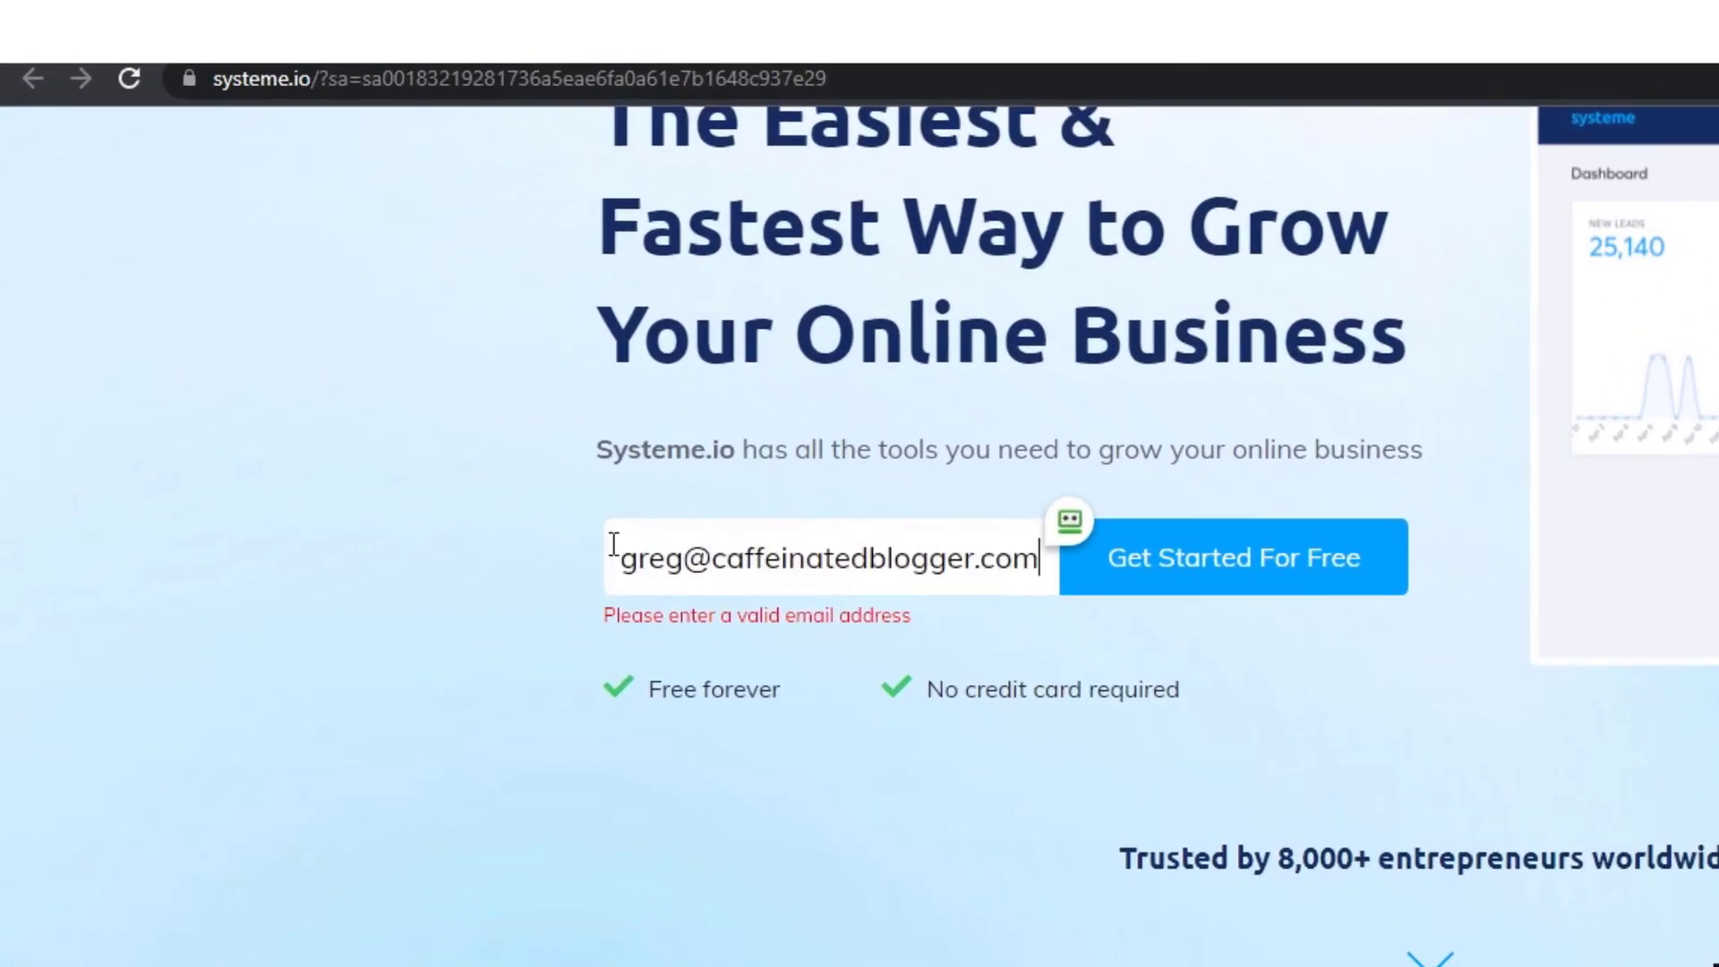
{"action": "left_click", "coordinate": [1195, 573]}
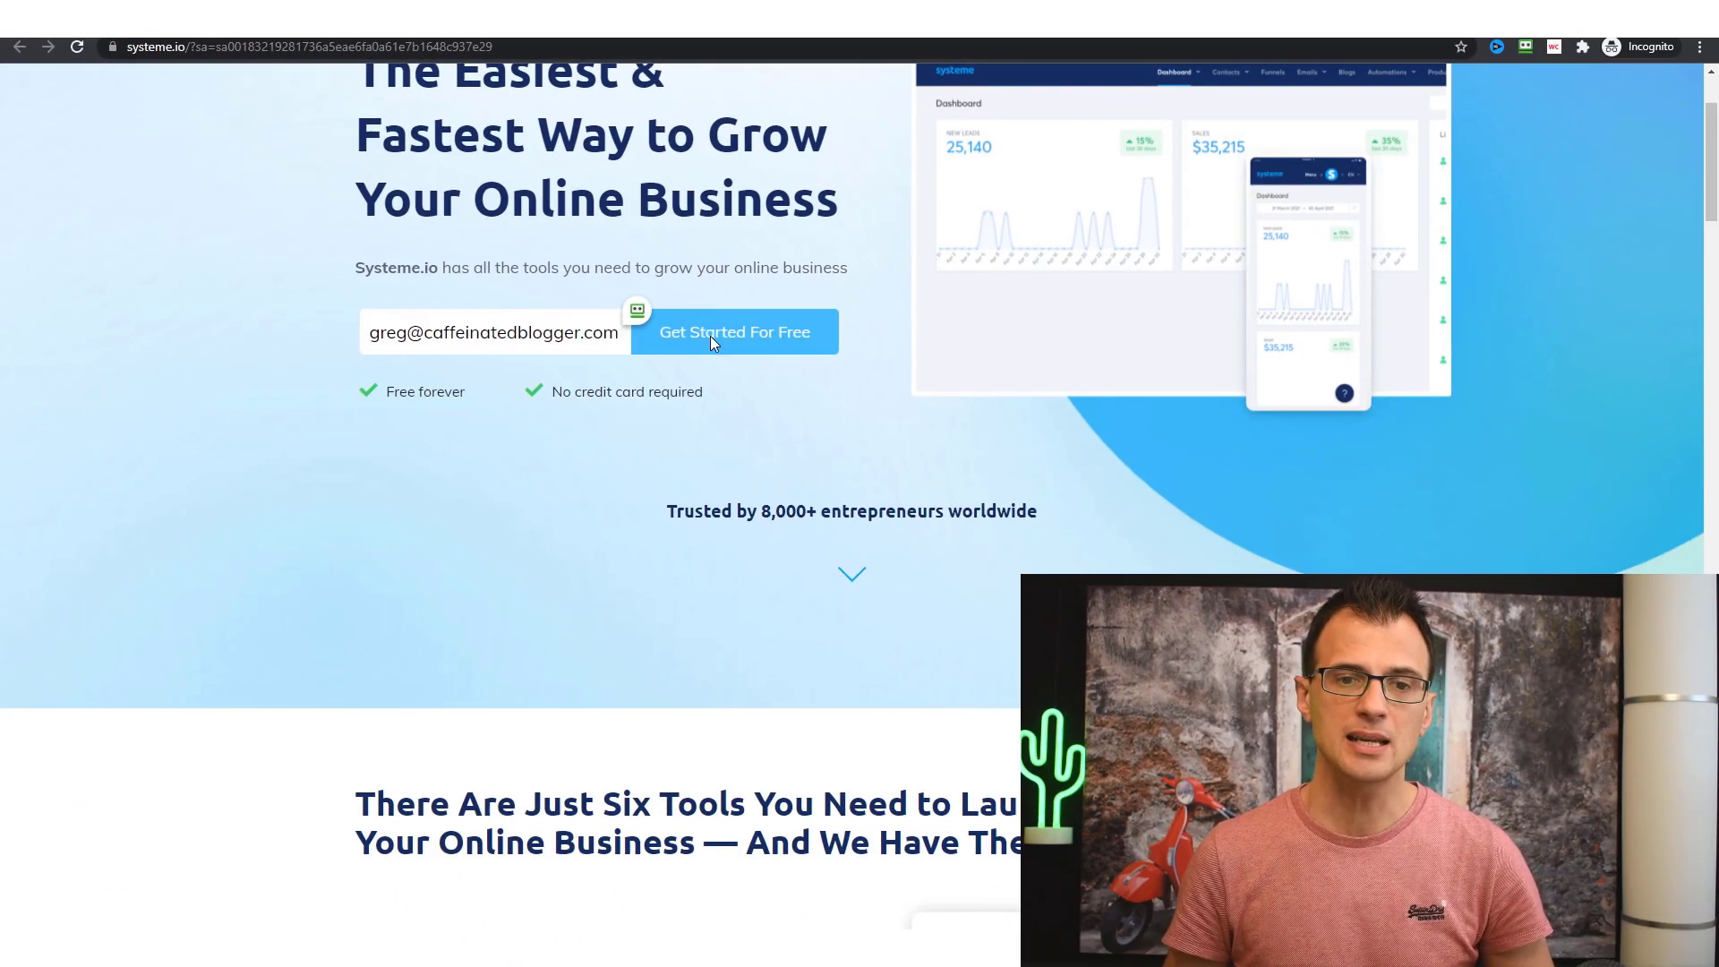
{"action": "left_click", "coordinate": [714, 342]}
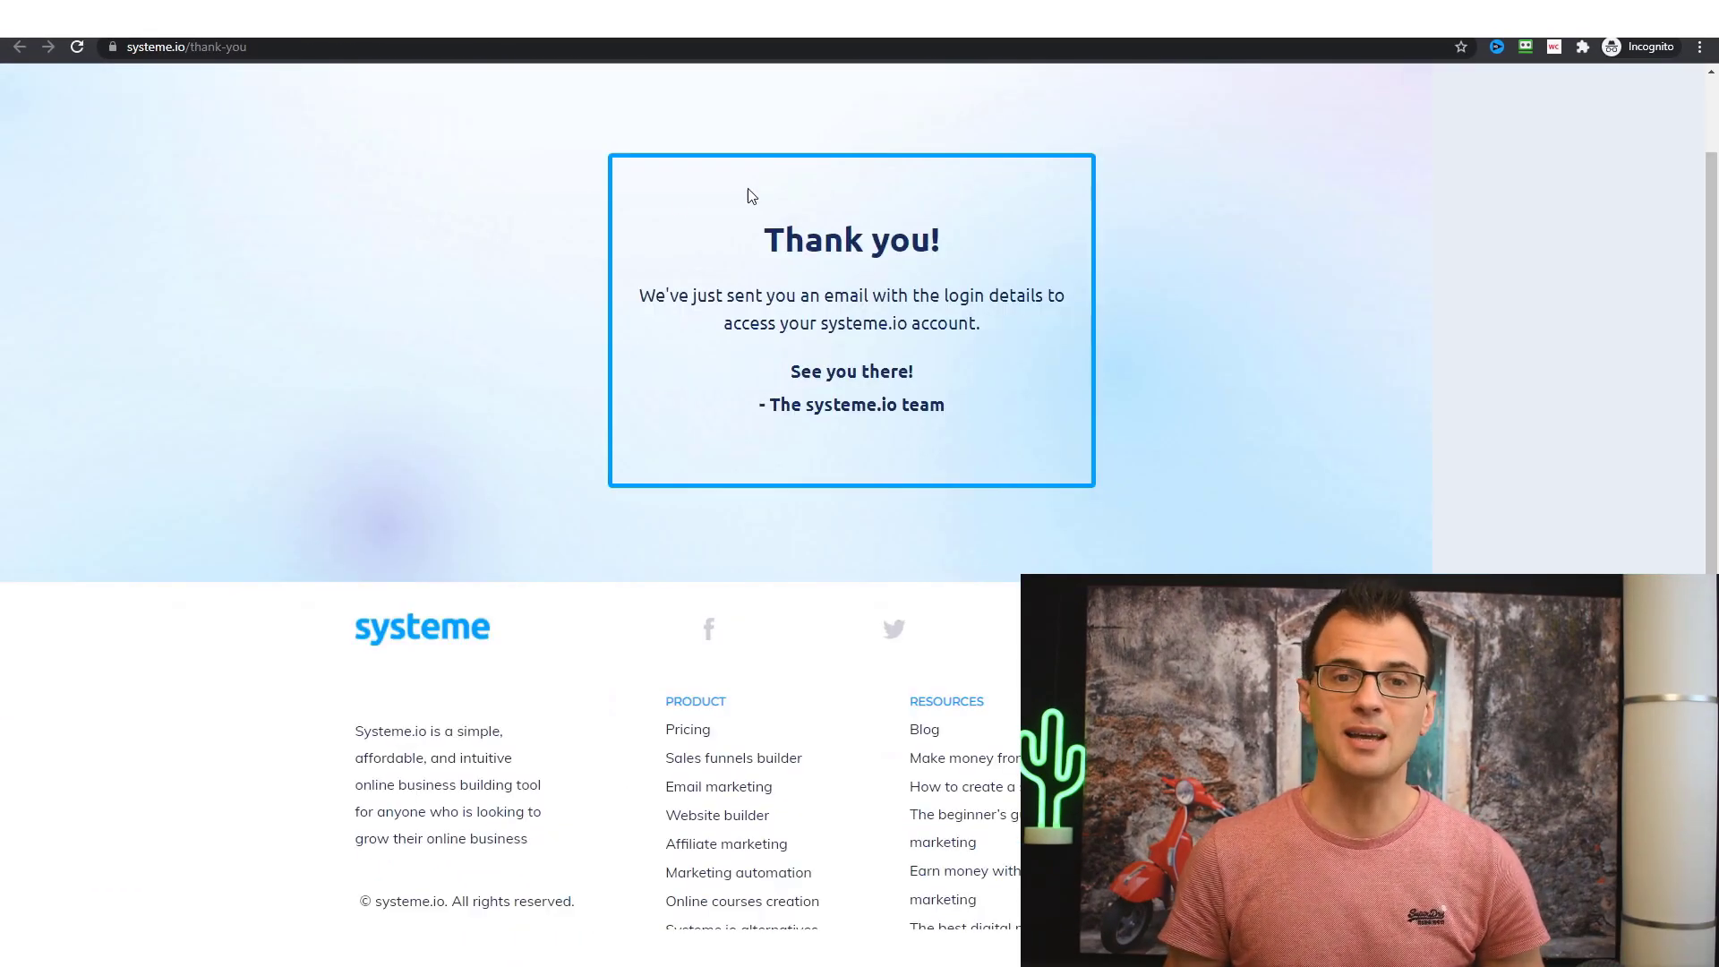
- Scroll down the thank-you page confirming the login details were emailed
{"action": "scroll", "coordinate": [775, 212], "scroll_direction": "down", "scroll_amount": 1}
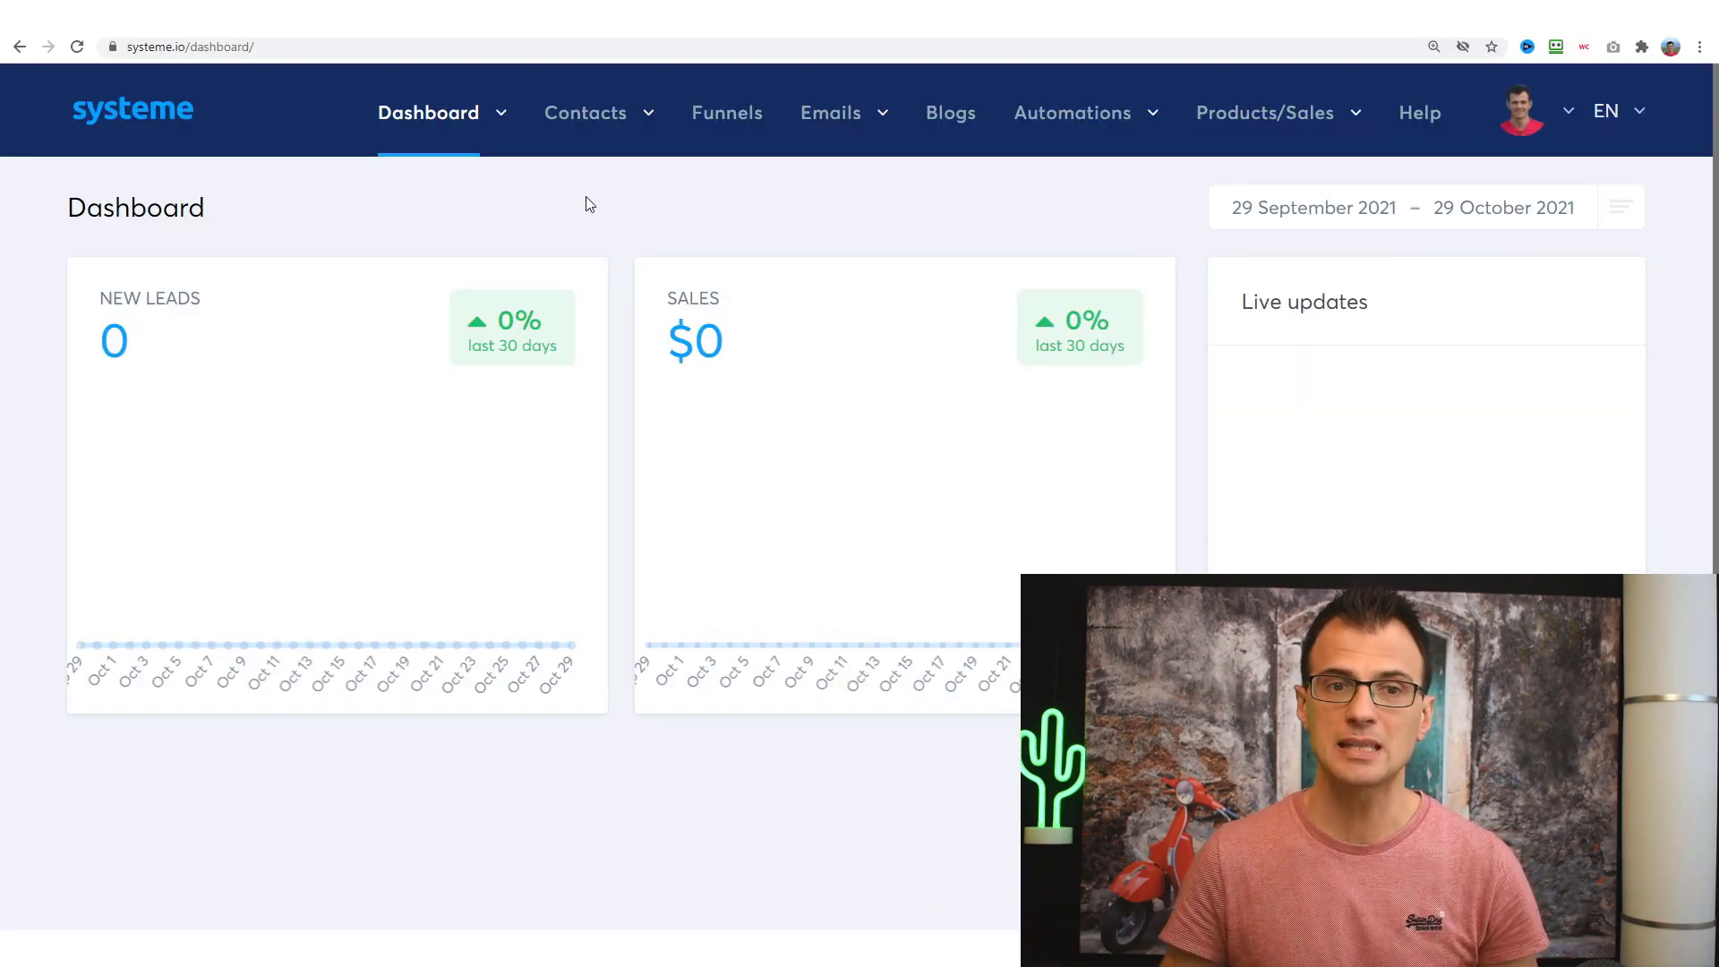
- Go to Funnels in the top navigation to list the My course optin and Clickbank promo funnels
{"action": "mouse_move", "coordinate": [563, 149]}
{"action": "mouse_move", "coordinate": [492, 134]}
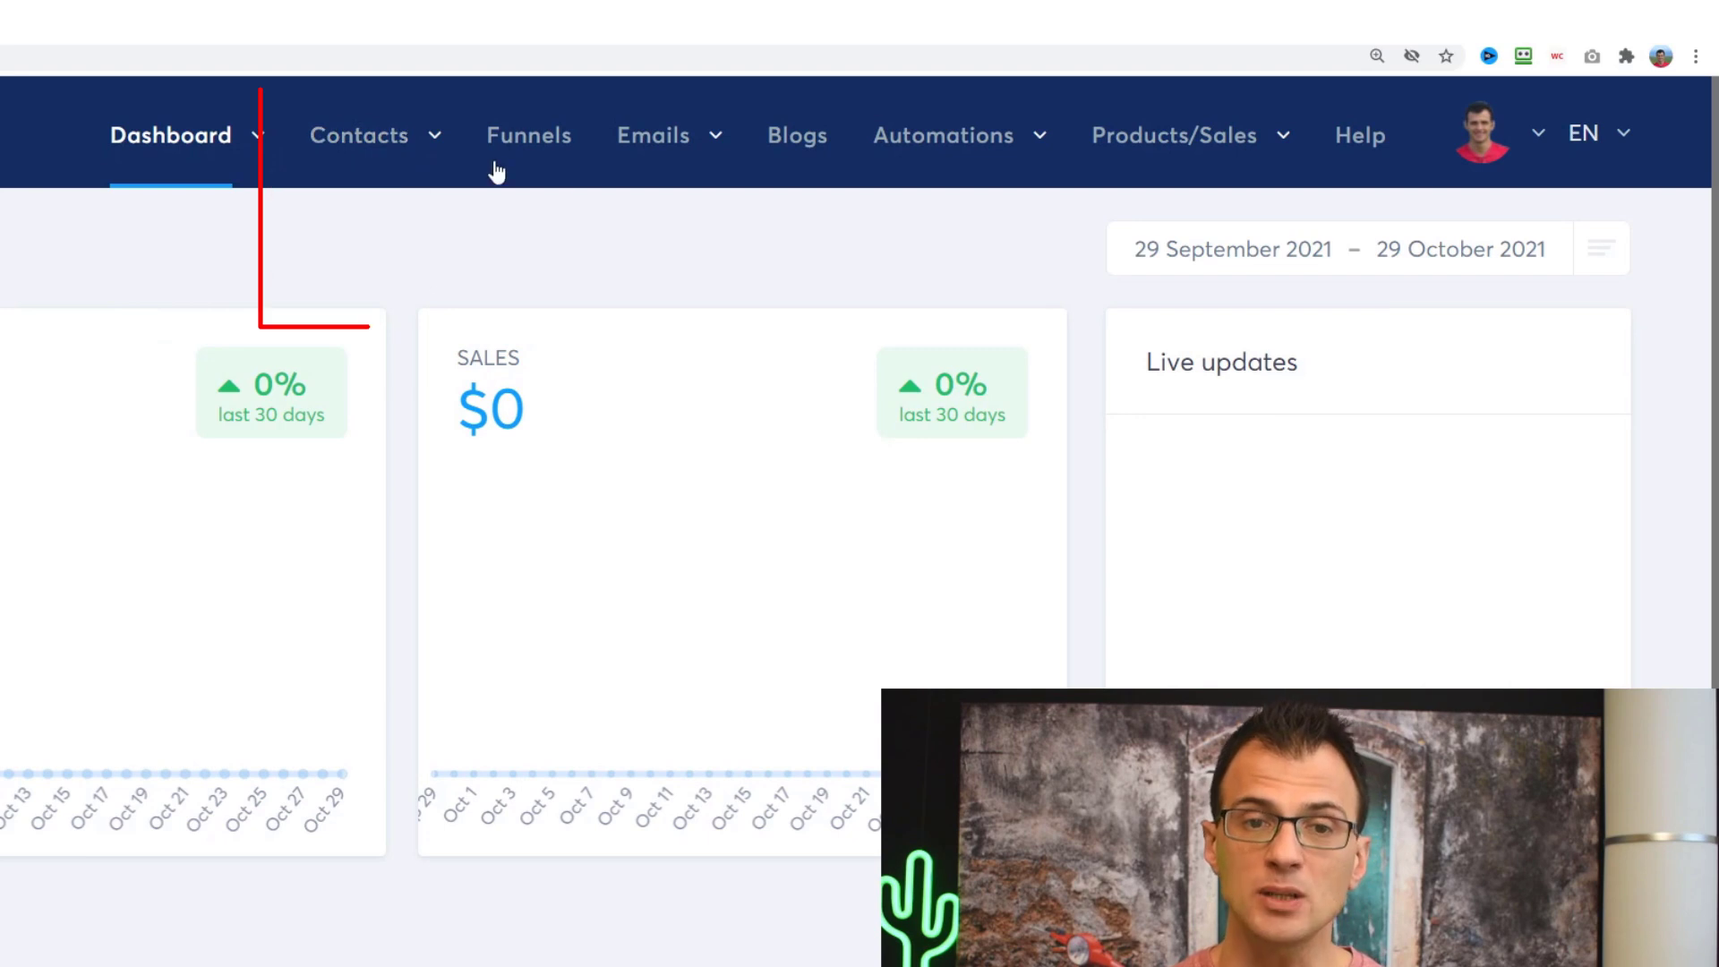
{"action": "mouse_move", "coordinate": [638, 168]}
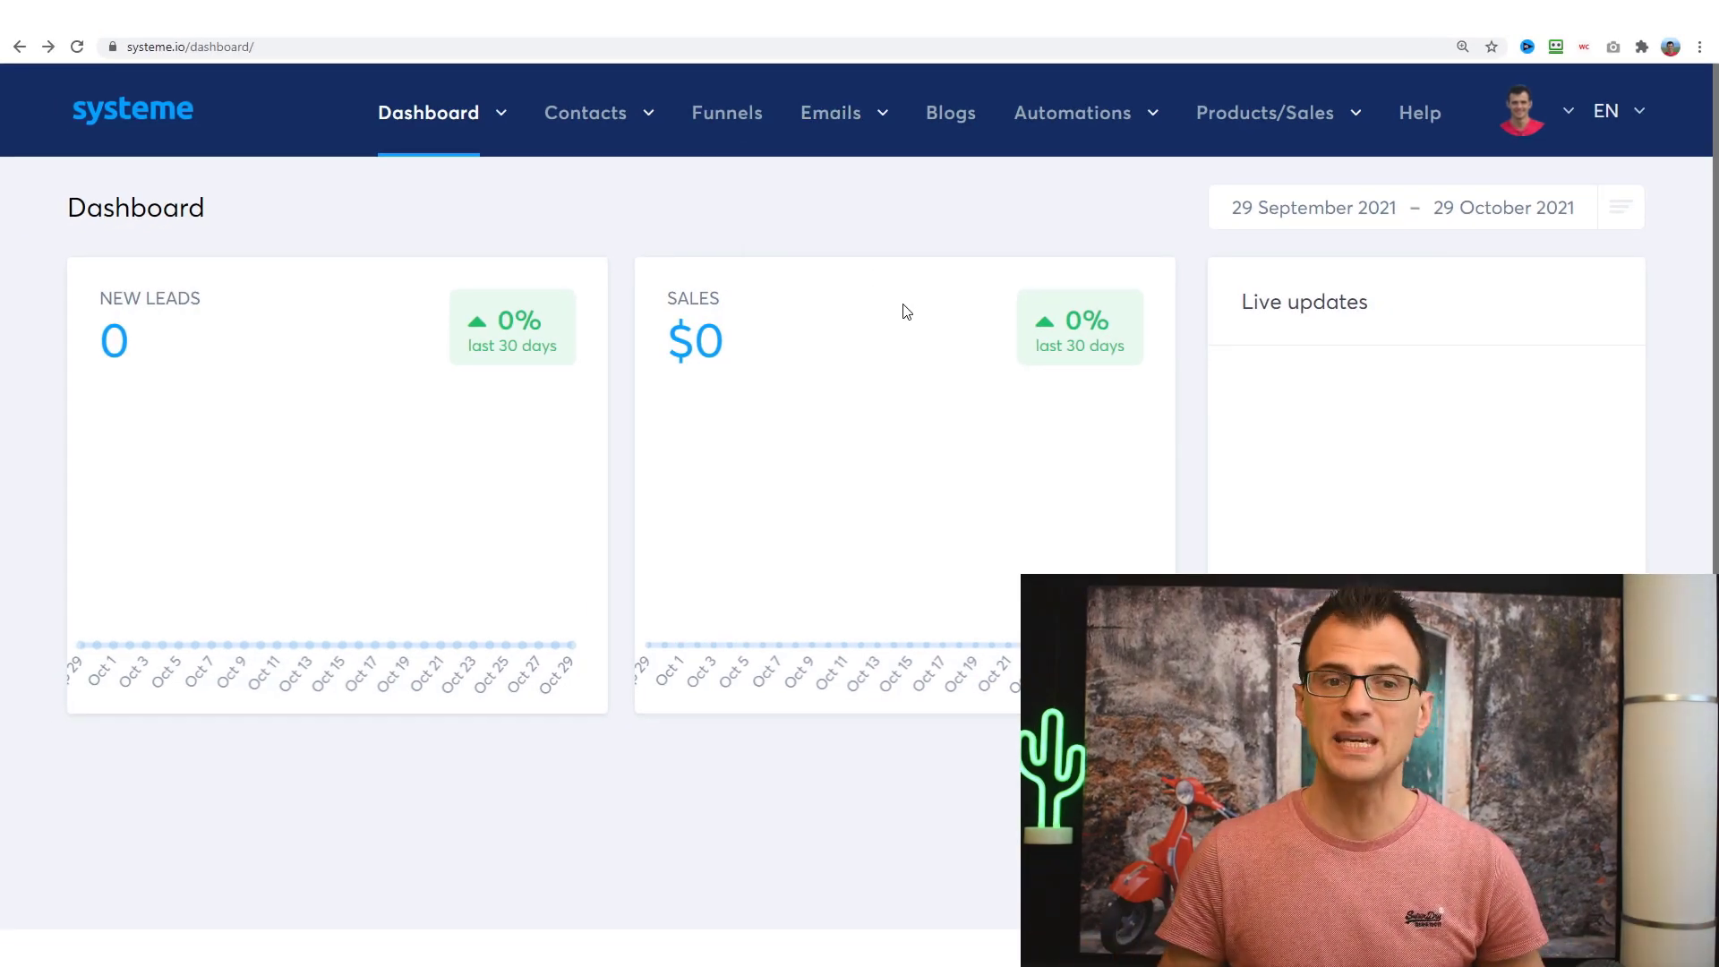
{"action": "left_click", "coordinate": [747, 141]}
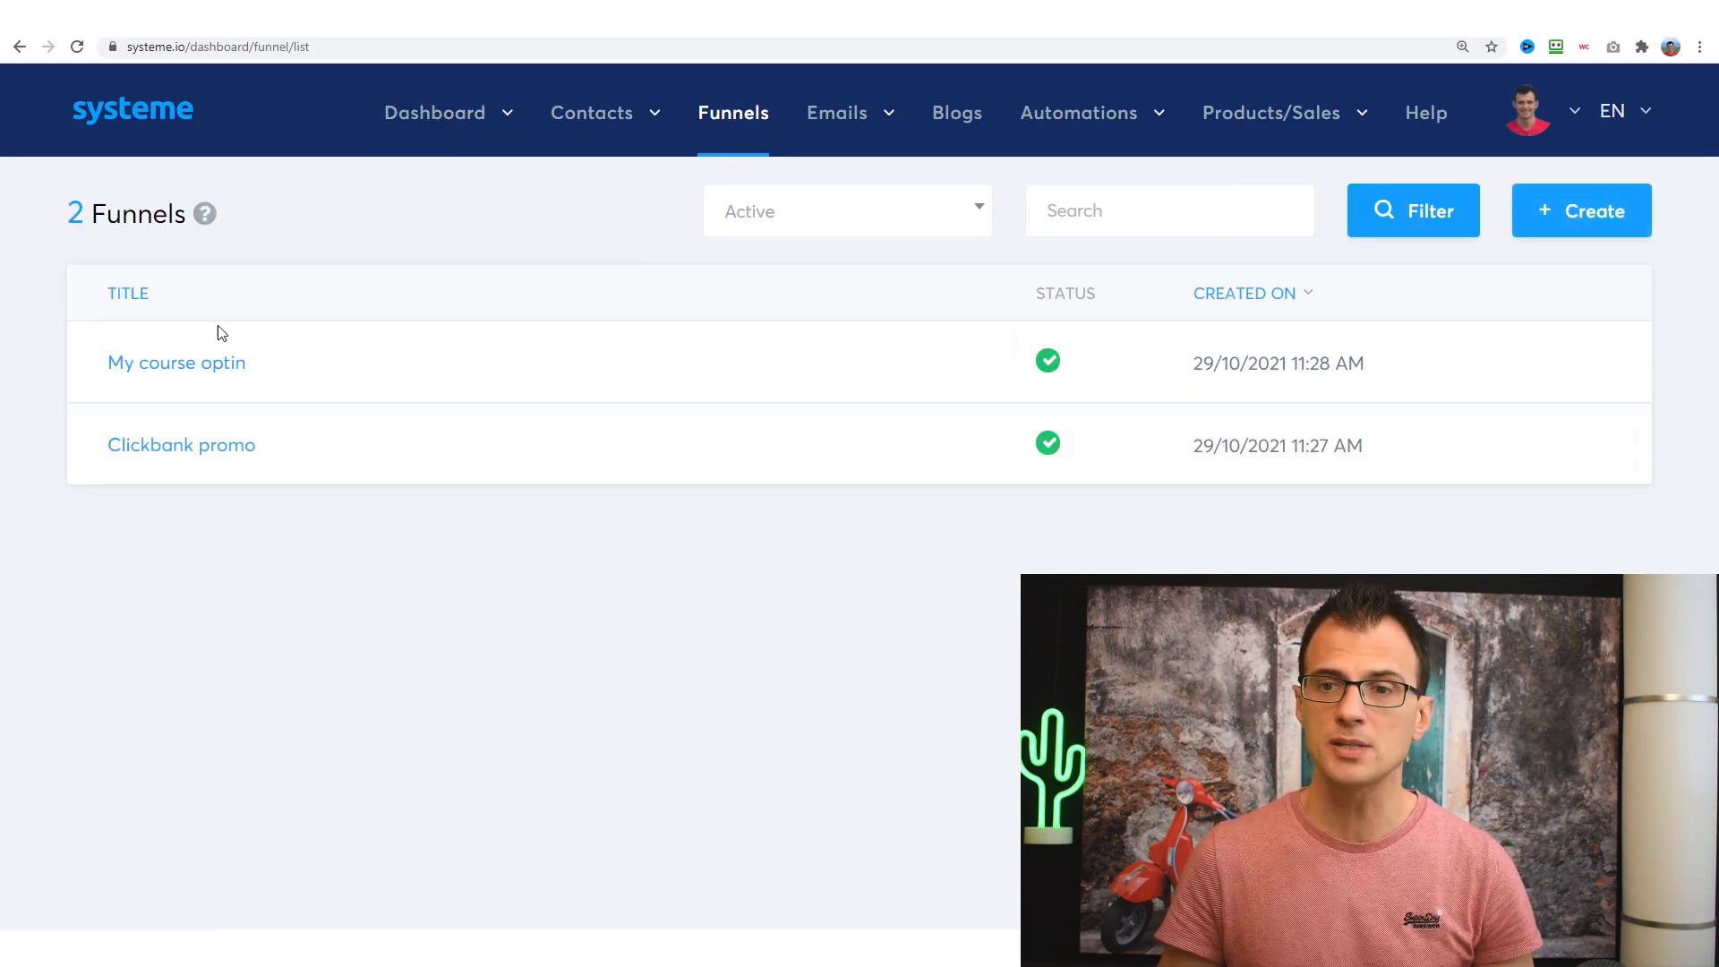
- Create a new 'Build an audience' funnel named '1'
{"action": "left_click", "coordinate": [1551, 208]}
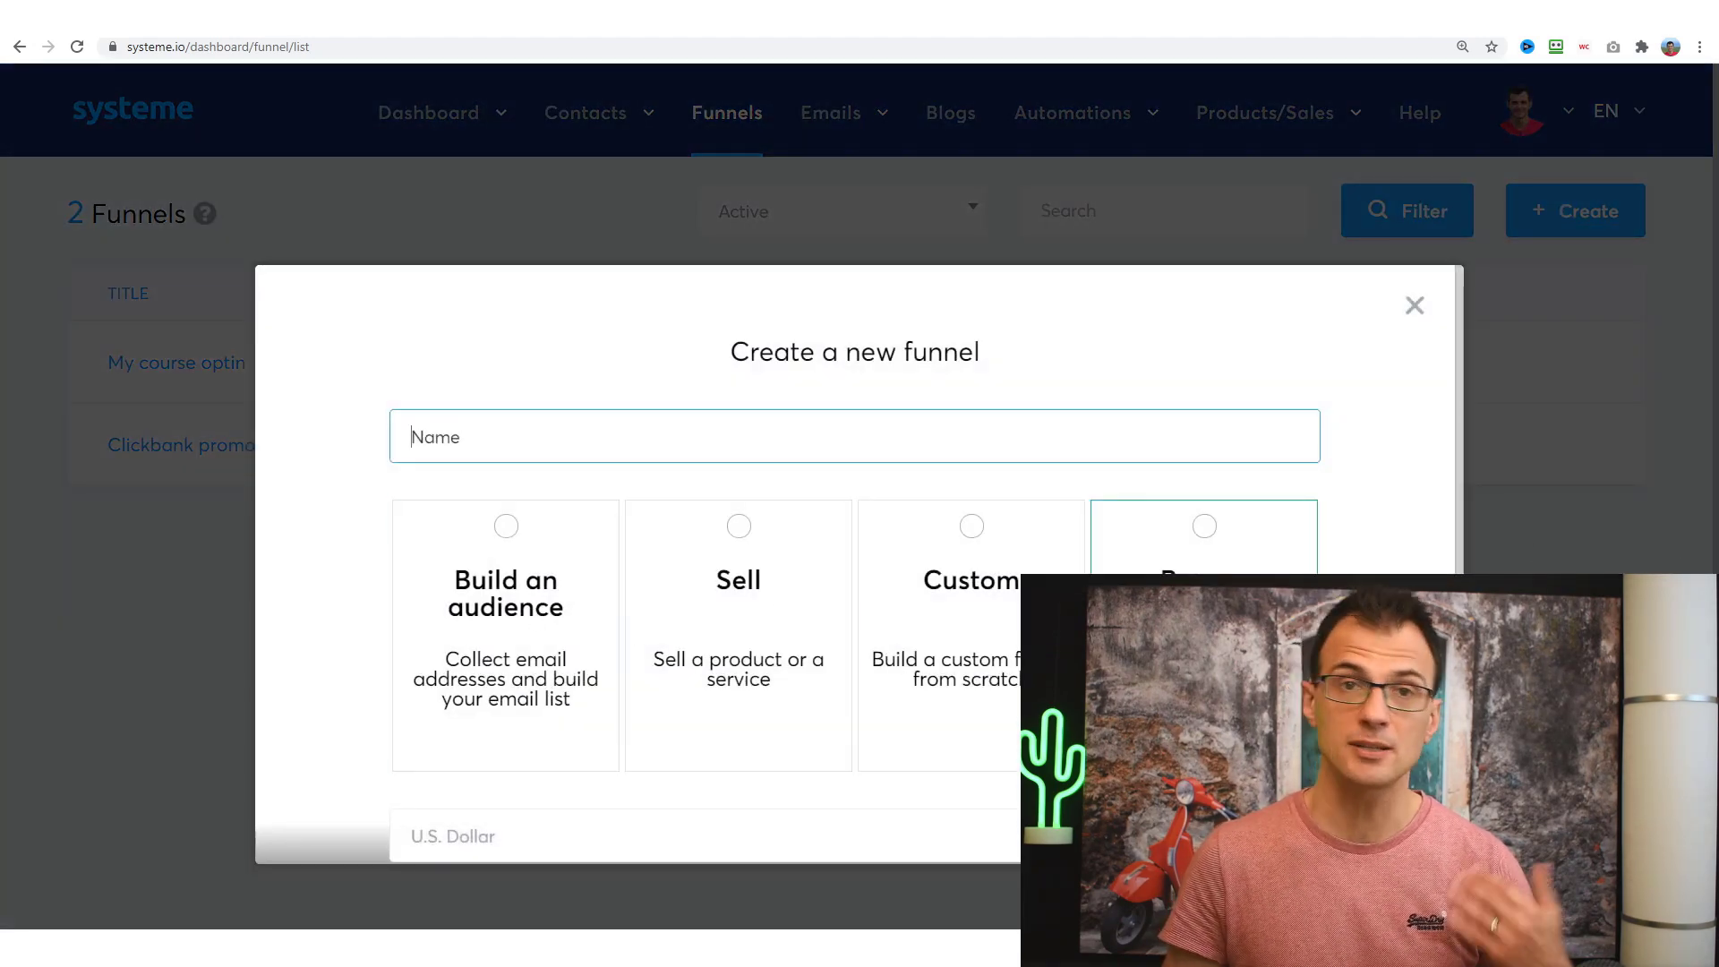
{"action": "left_click", "coordinate": [739, 627]}
{"action": "scroll", "coordinate": [905, 659], "scroll_direction": "down", "scroll_amount": 2}
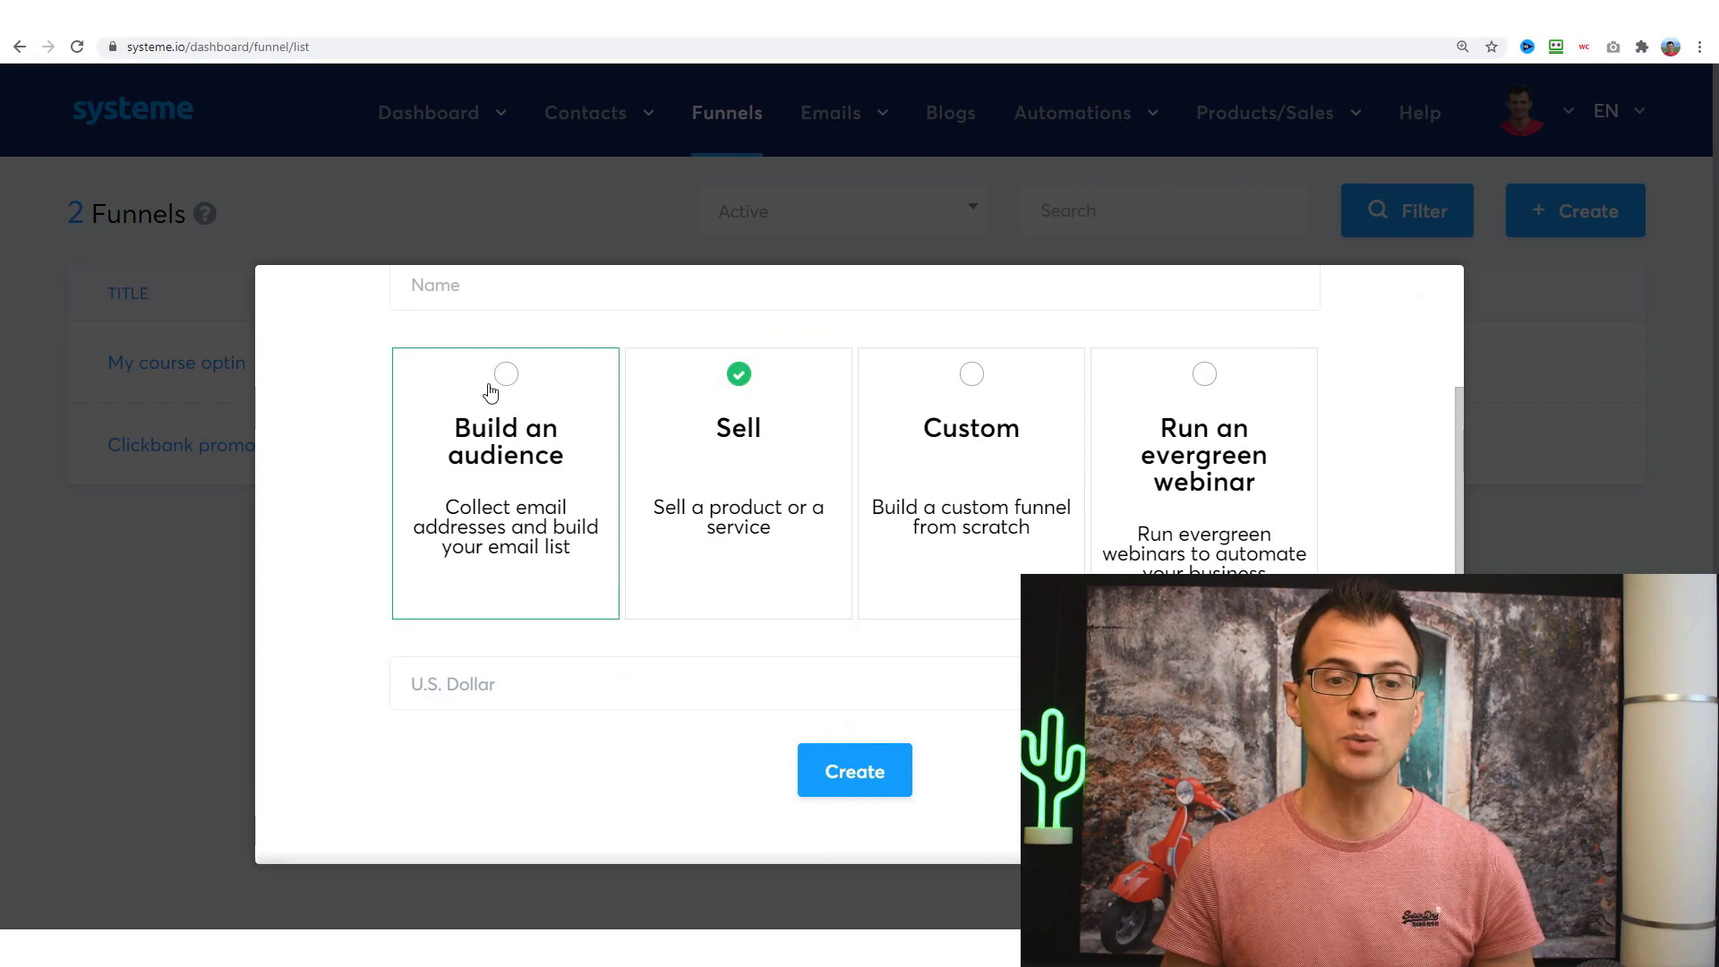
{"action": "left_click", "coordinate": [507, 374]}
{"action": "left_click", "coordinate": [501, 300]}
{"action": "type", "text": "1"}
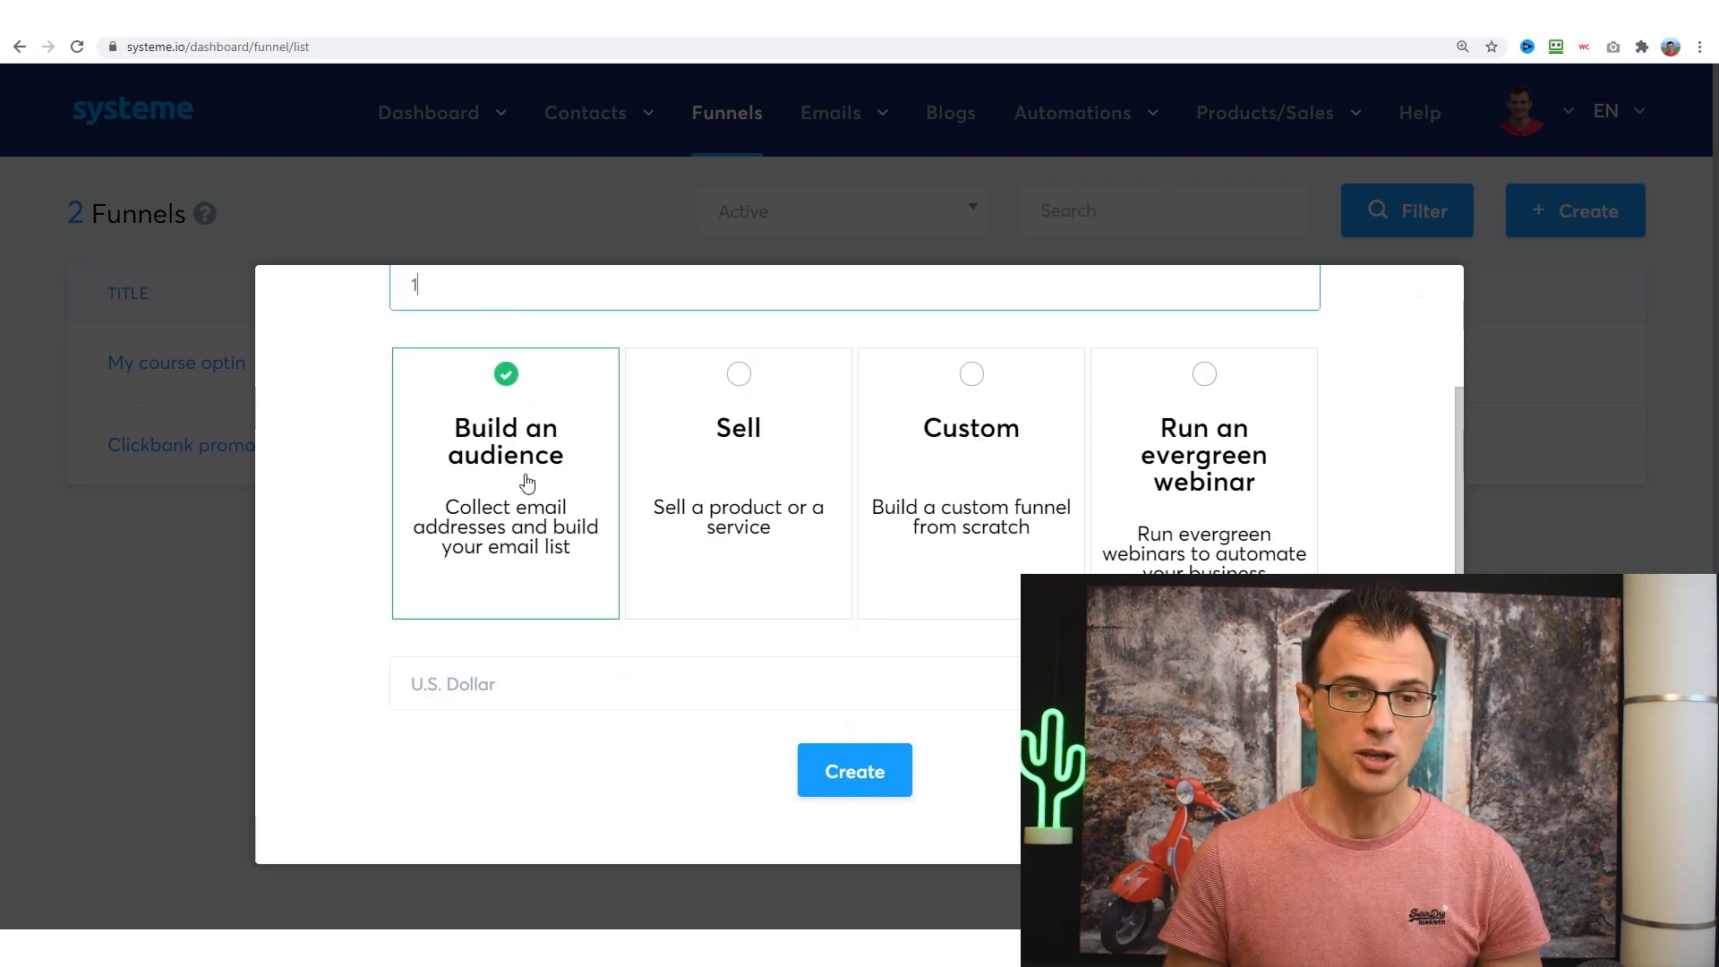
{"action": "left_click", "coordinate": [835, 771]}
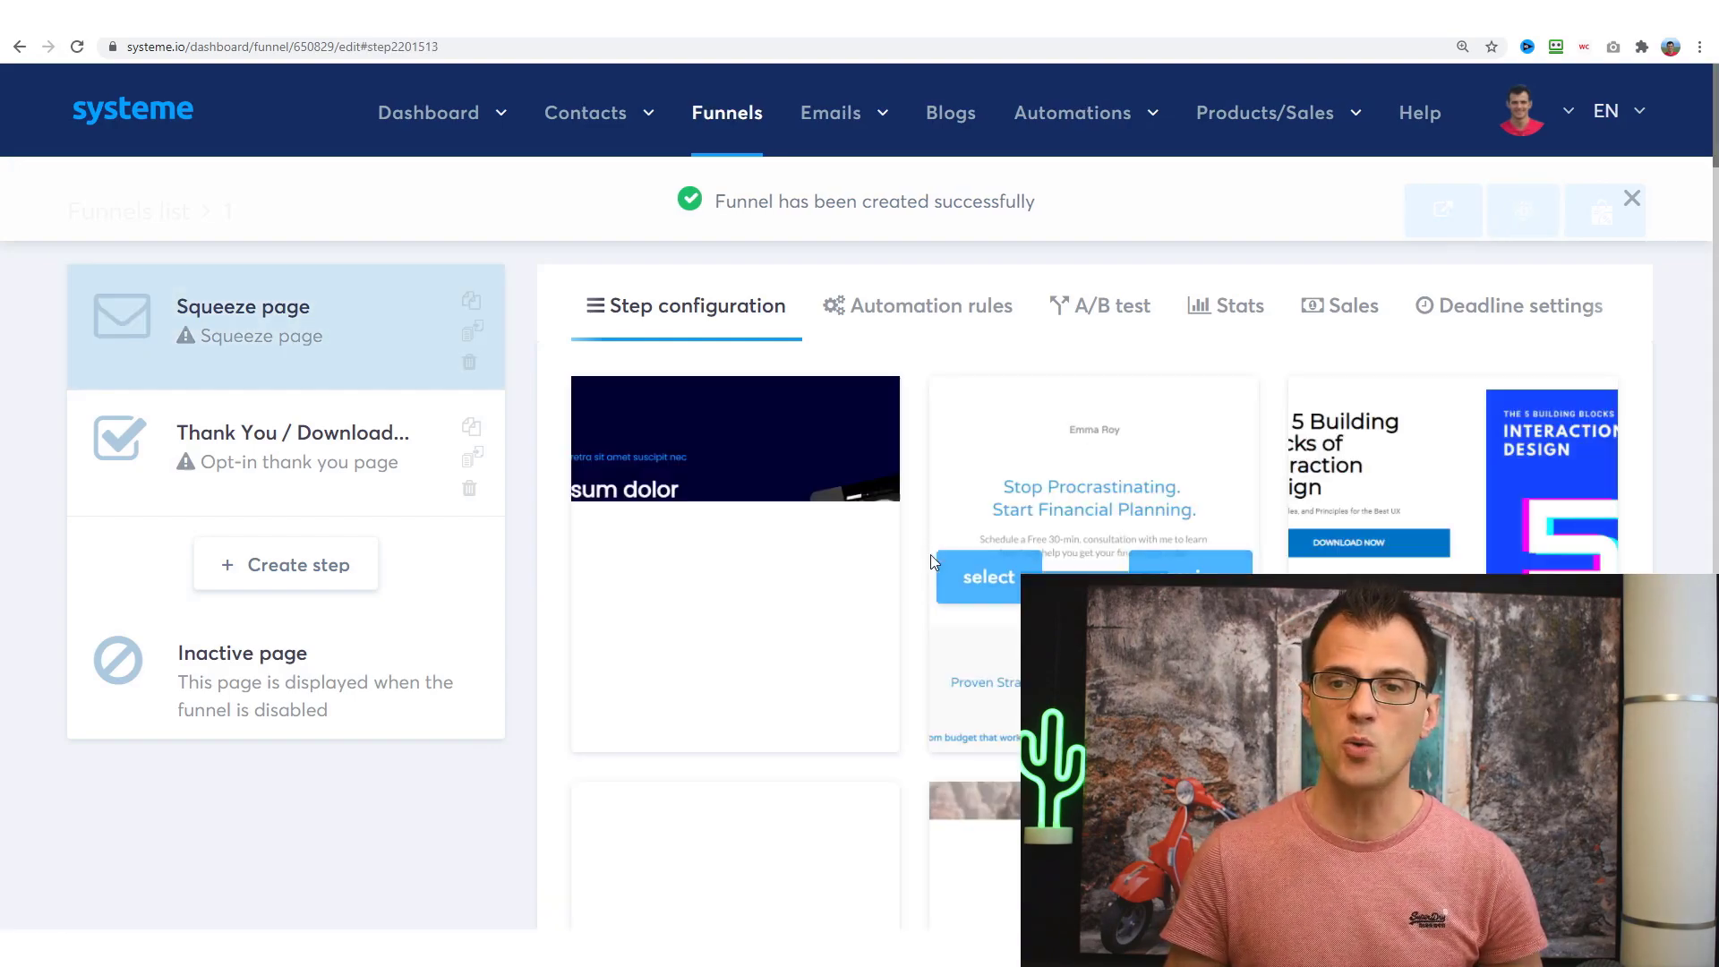
- Zoom the squeeze page template grid to 90% and scroll it, then go back twice to the Dashboard
{"action": "key", "text": "ctrl+minus"}
{"action": "scroll", "coordinate": [1220, 514], "scroll_direction": "down", "scroll_amount": 12}
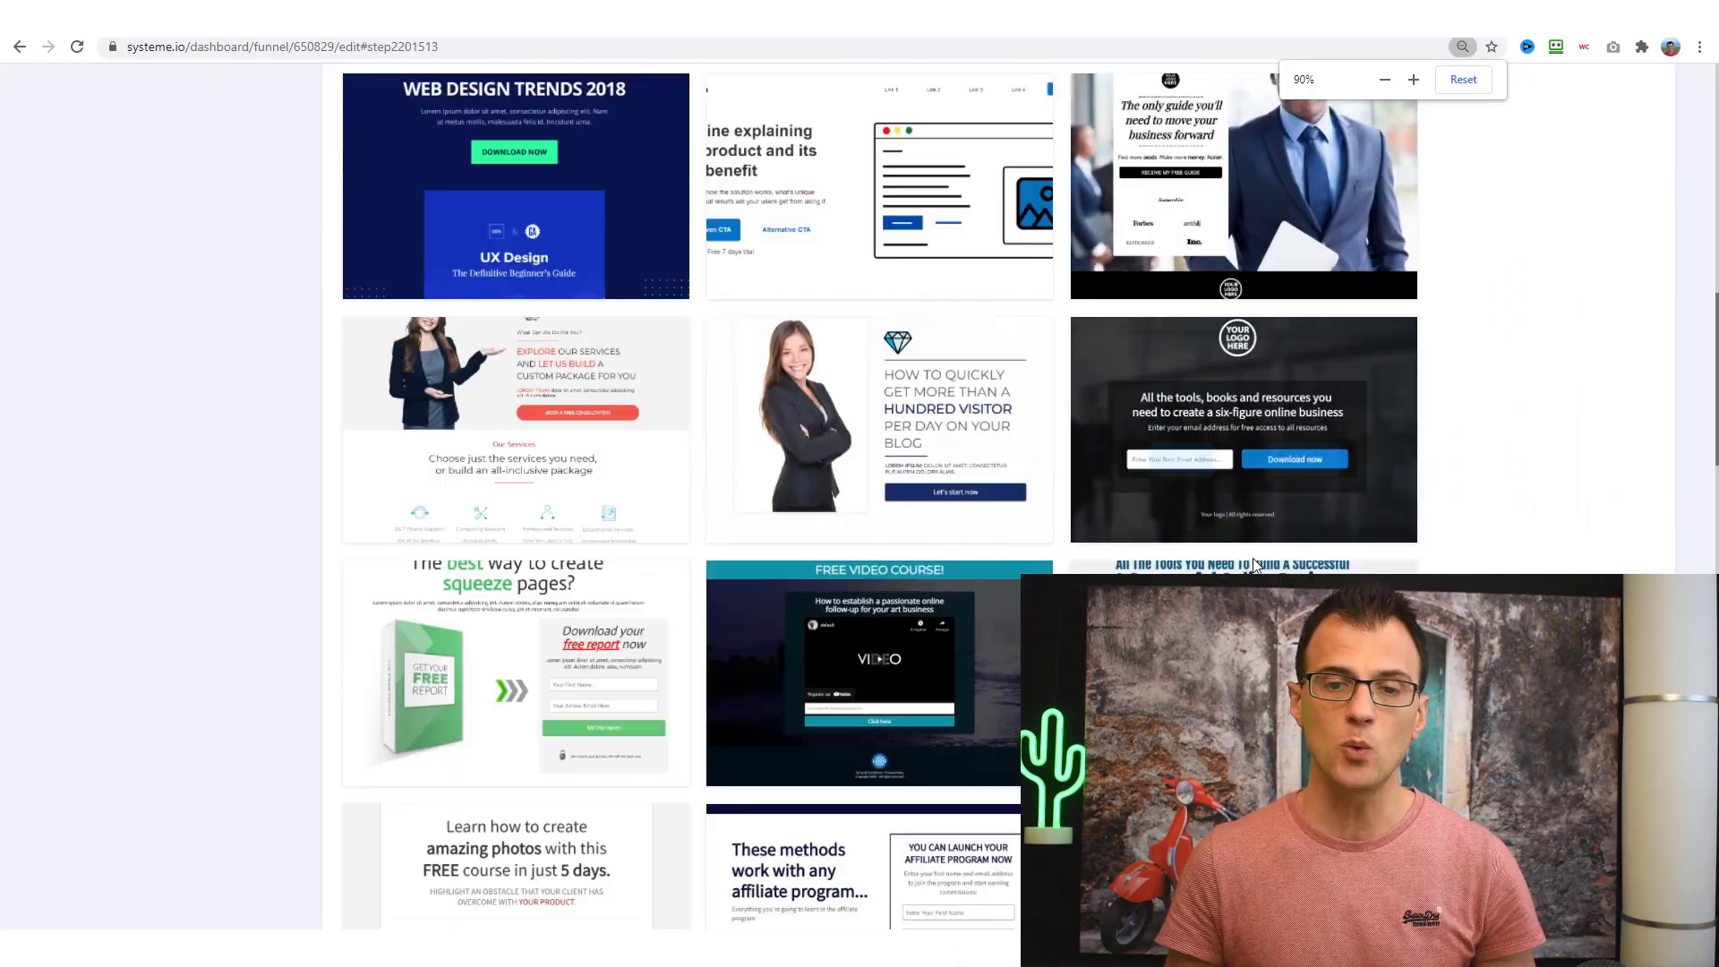
{"action": "scroll", "coordinate": [1253, 557], "scroll_direction": "up", "scroll_amount": 12}
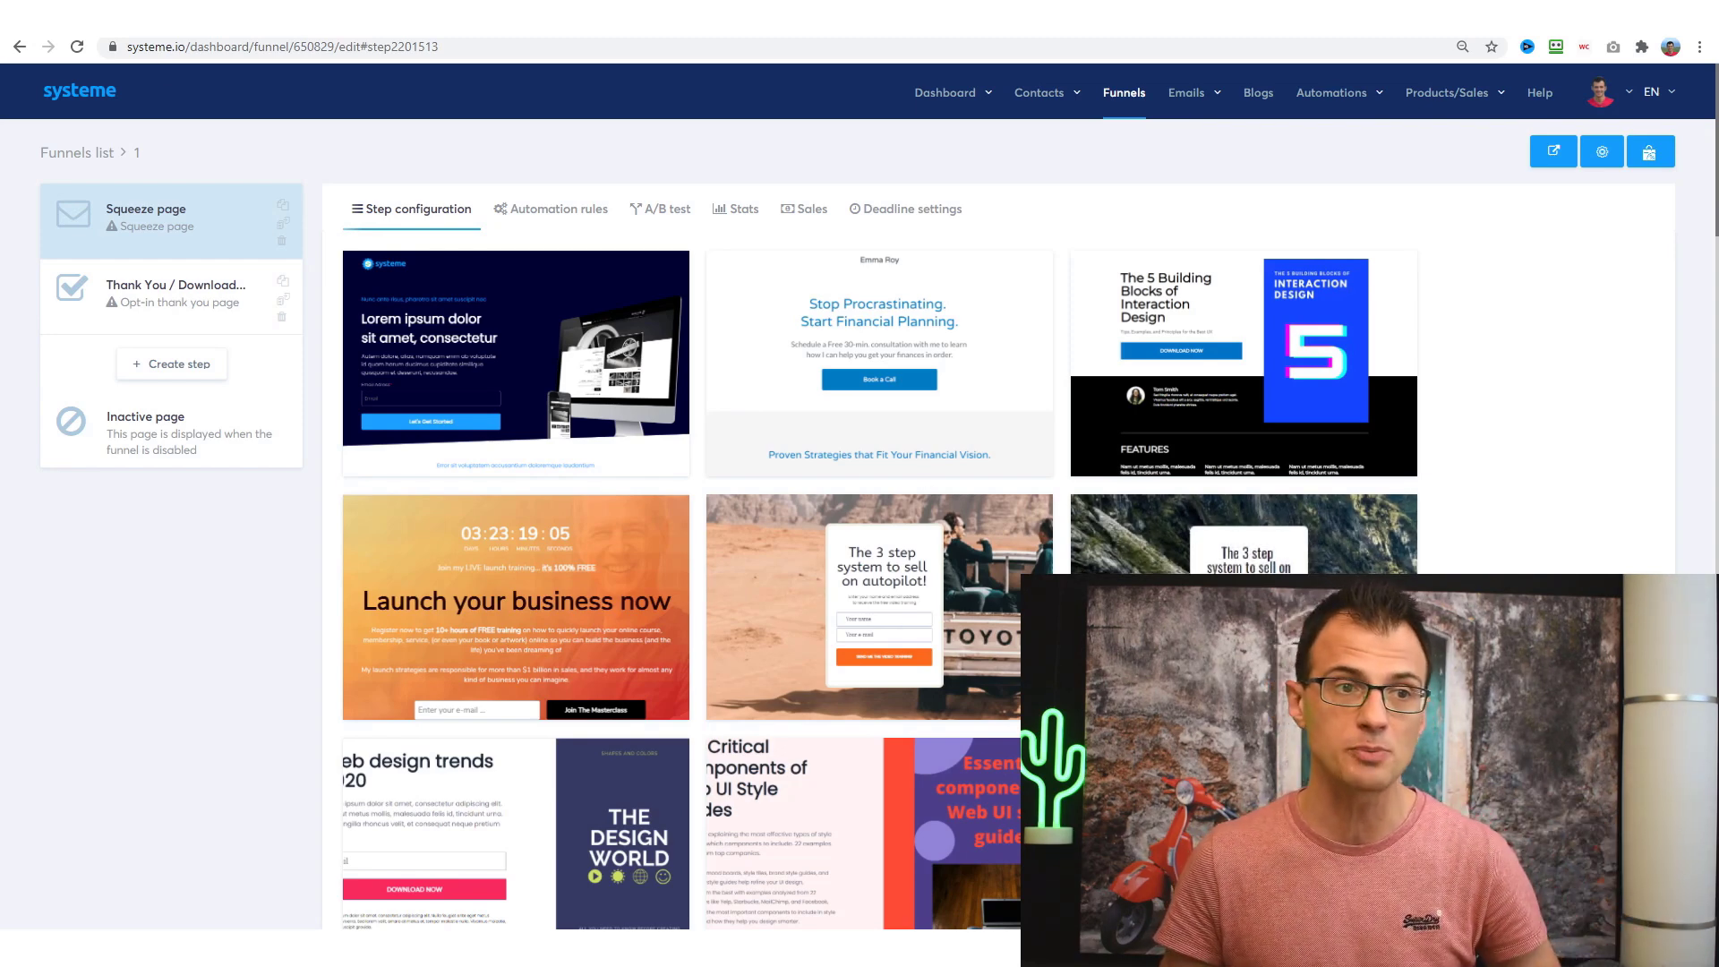
{"action": "left_click", "coordinate": [18, 47]}
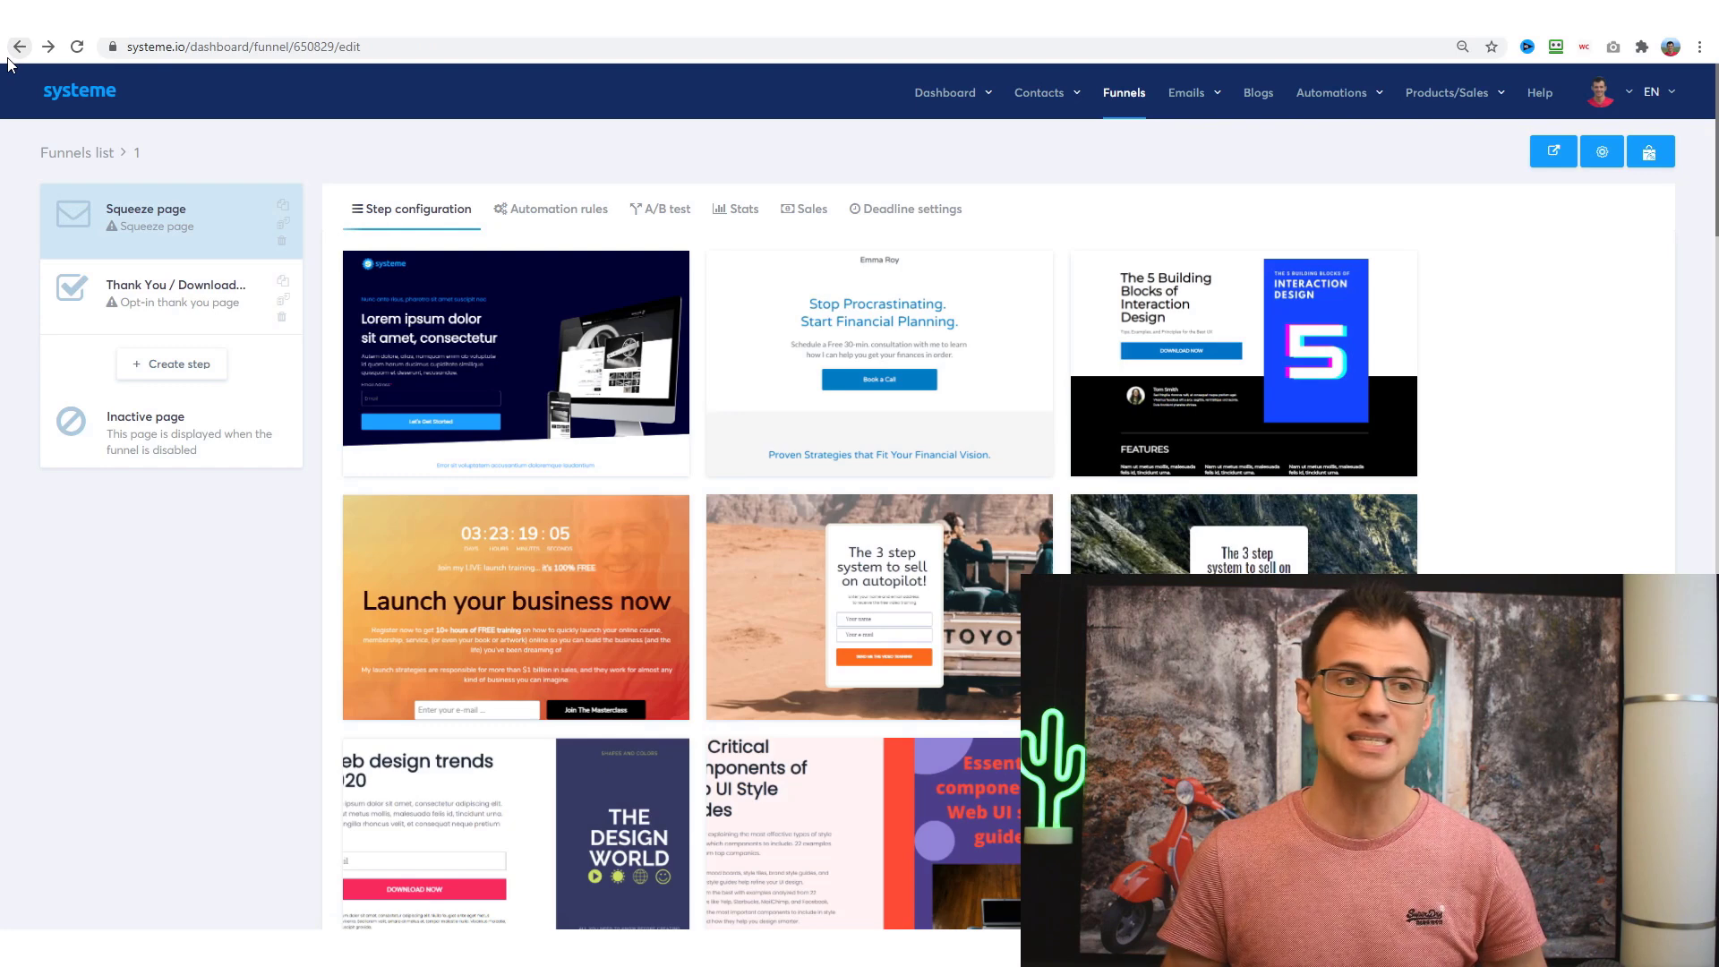
{"action": "left_click", "coordinate": [19, 47]}
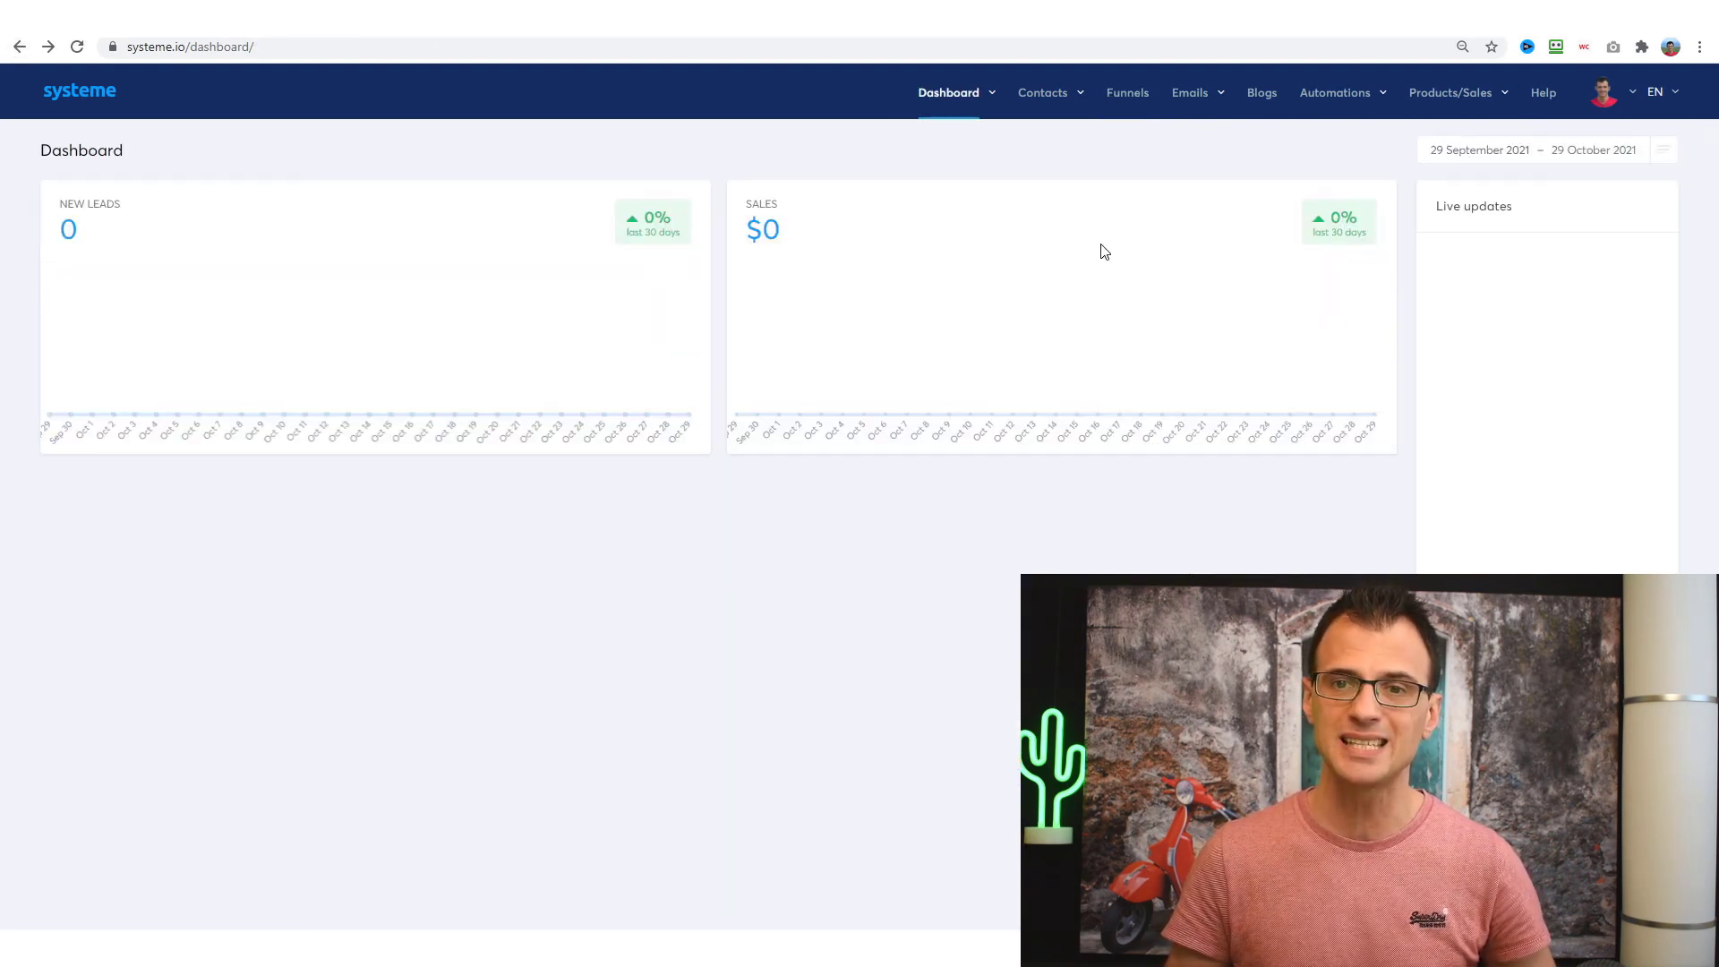
- Zoom the dashboard to 150% and bring up the Products/Sales dropdown menu
{"action": "key", "text": "ctrl+plus"}
{"action": "key", "text": "ctrl+plus"}
{"action": "key", "text": "ctrl+plus"}
{"action": "mouse_move", "coordinate": [1387, 109]}
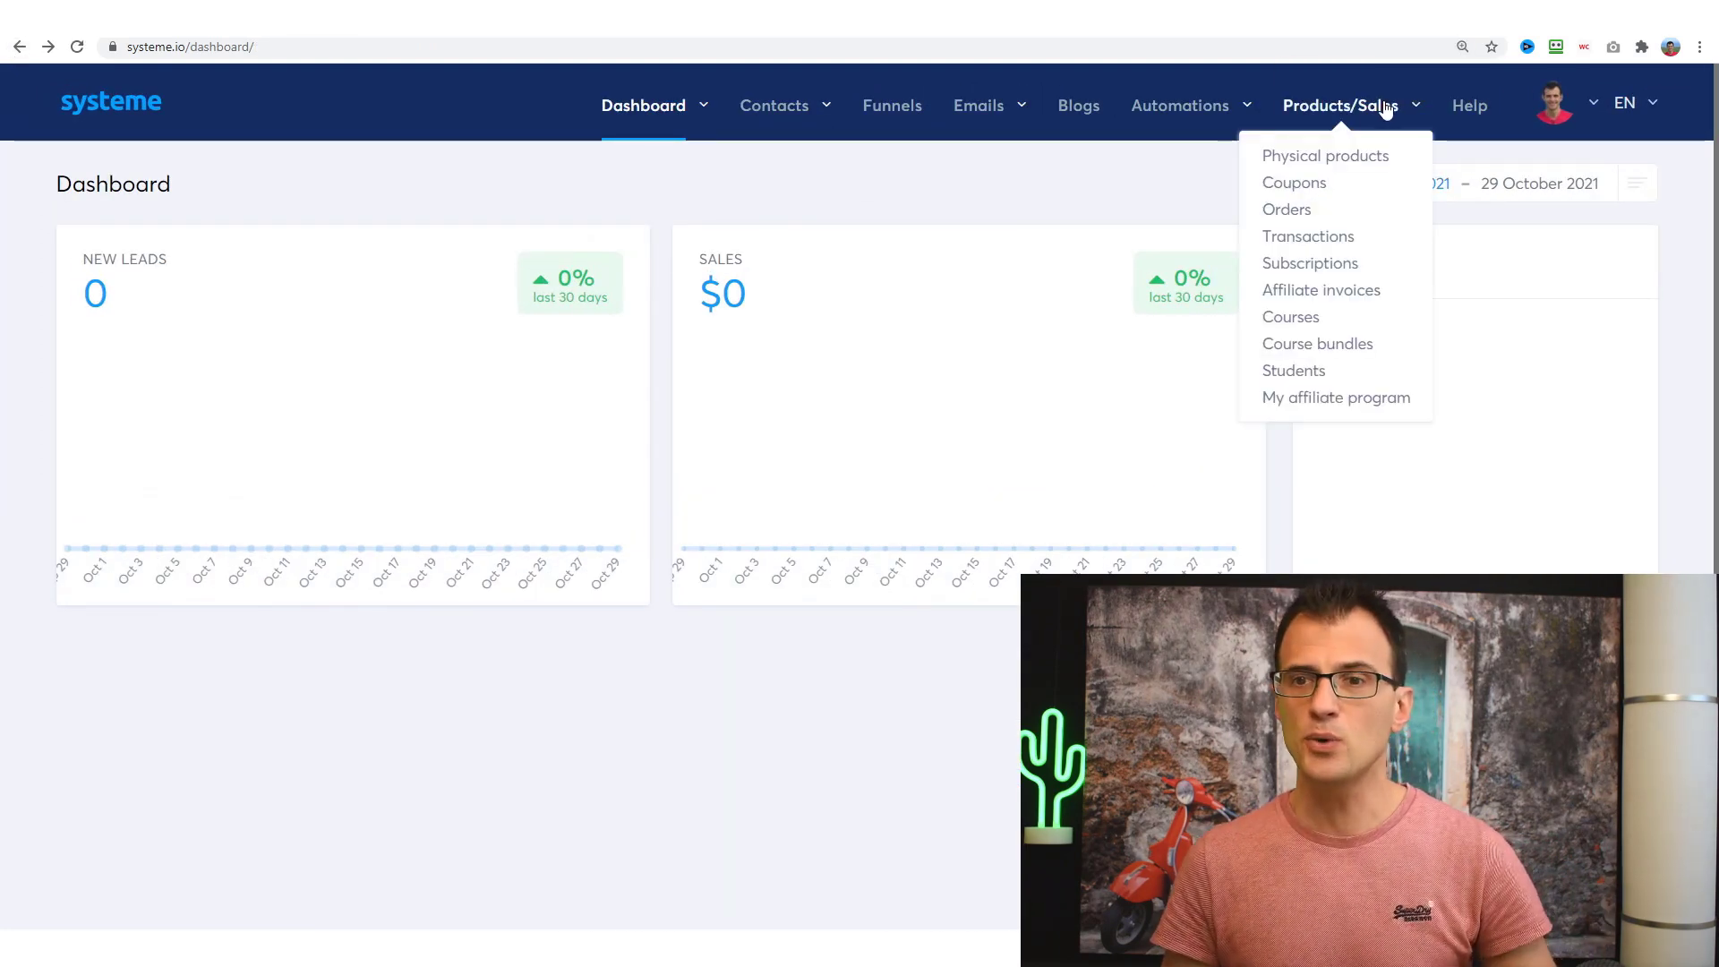
{"action": "key", "text": "ctrl+plus"}
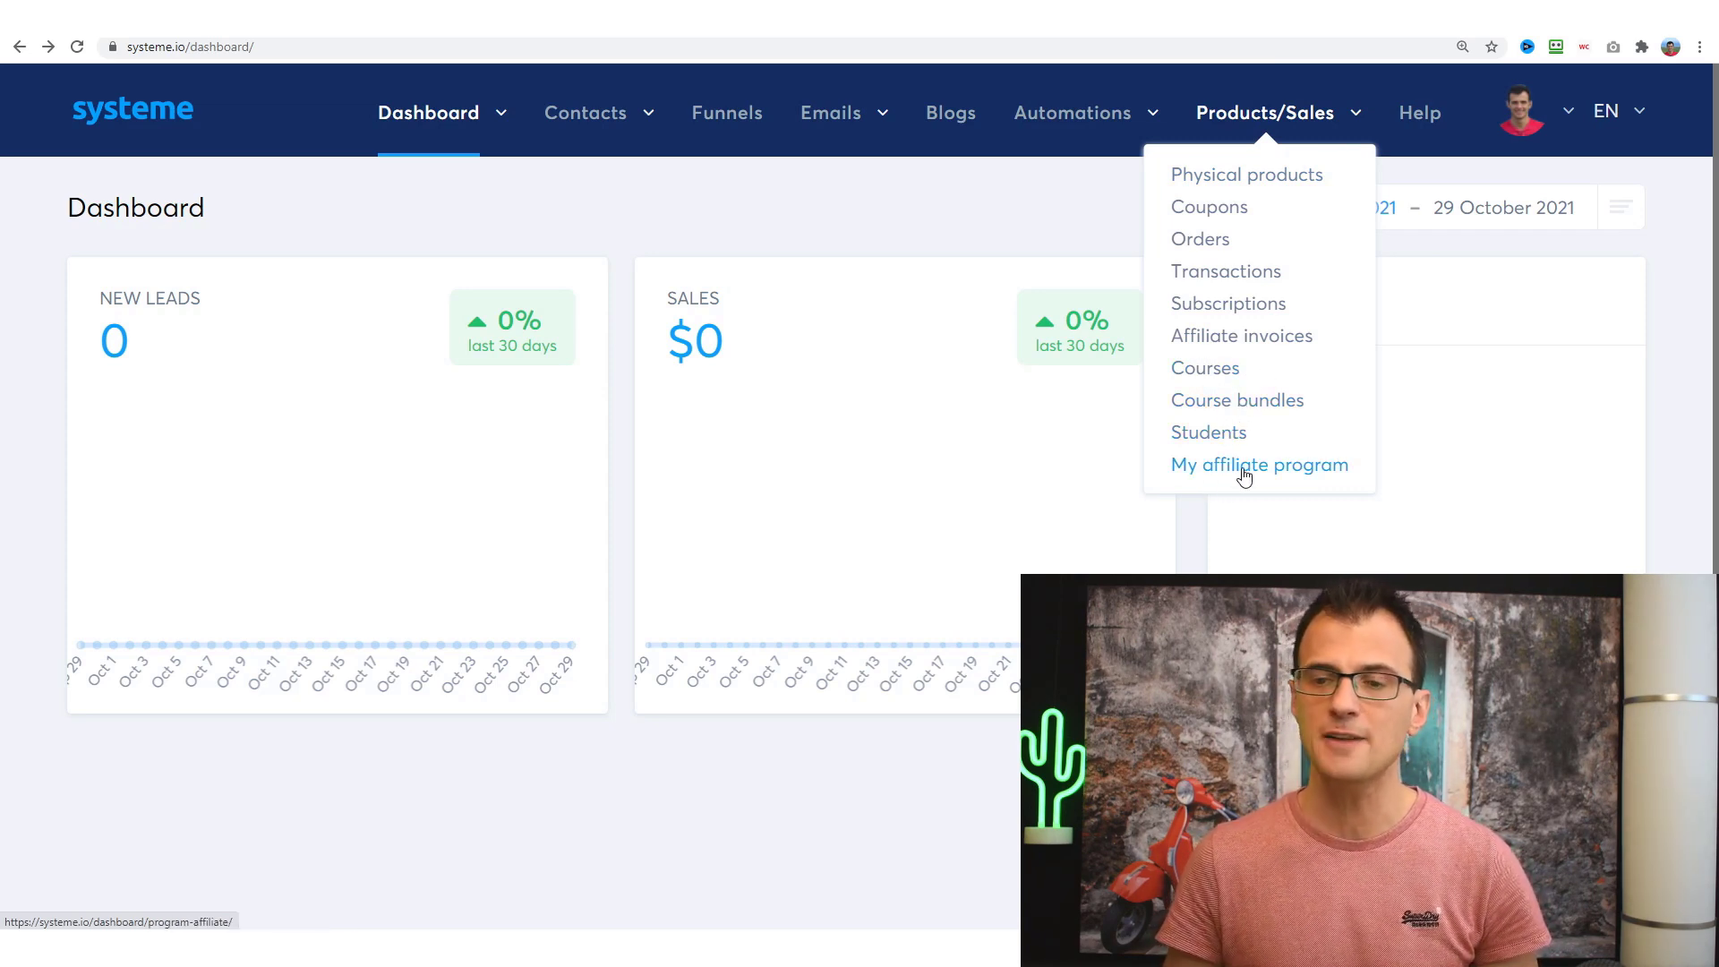
{"action": "scroll", "coordinate": [1258, 470], "scroll_direction": "down", "scroll_amount": 1}
{"action": "scroll", "coordinate": [1254, 153], "scroll_direction": "up", "scroll_amount": 1}
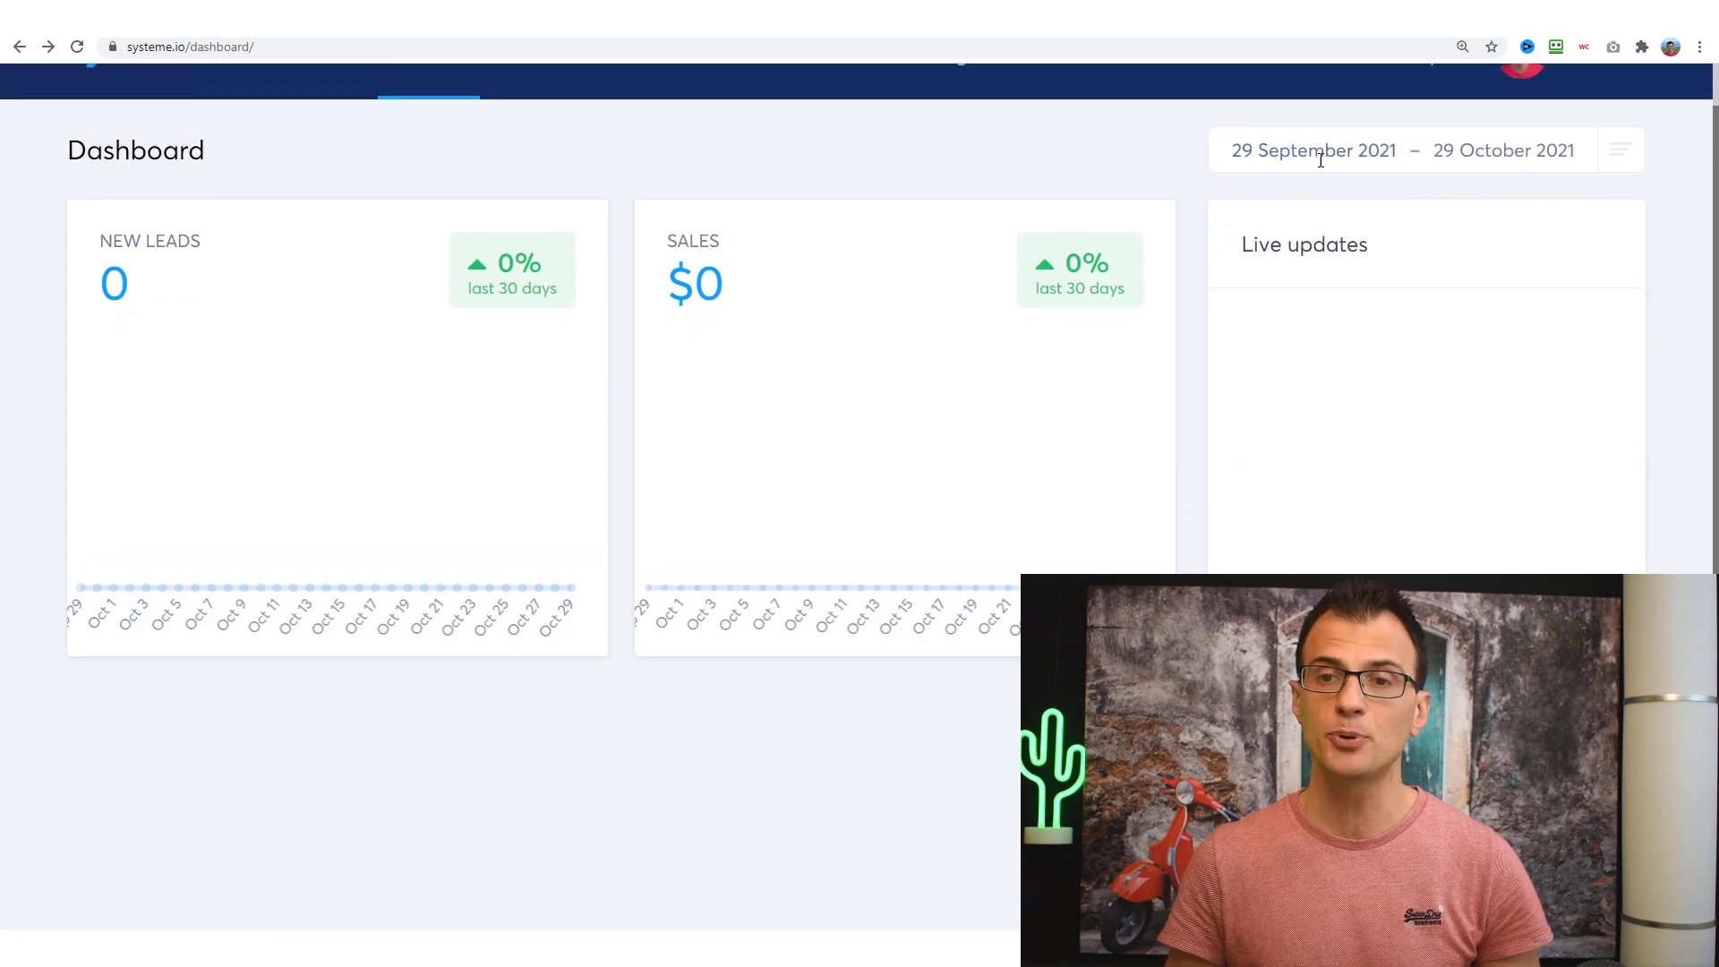
{"action": "mouse_move", "coordinate": [1271, 143]}
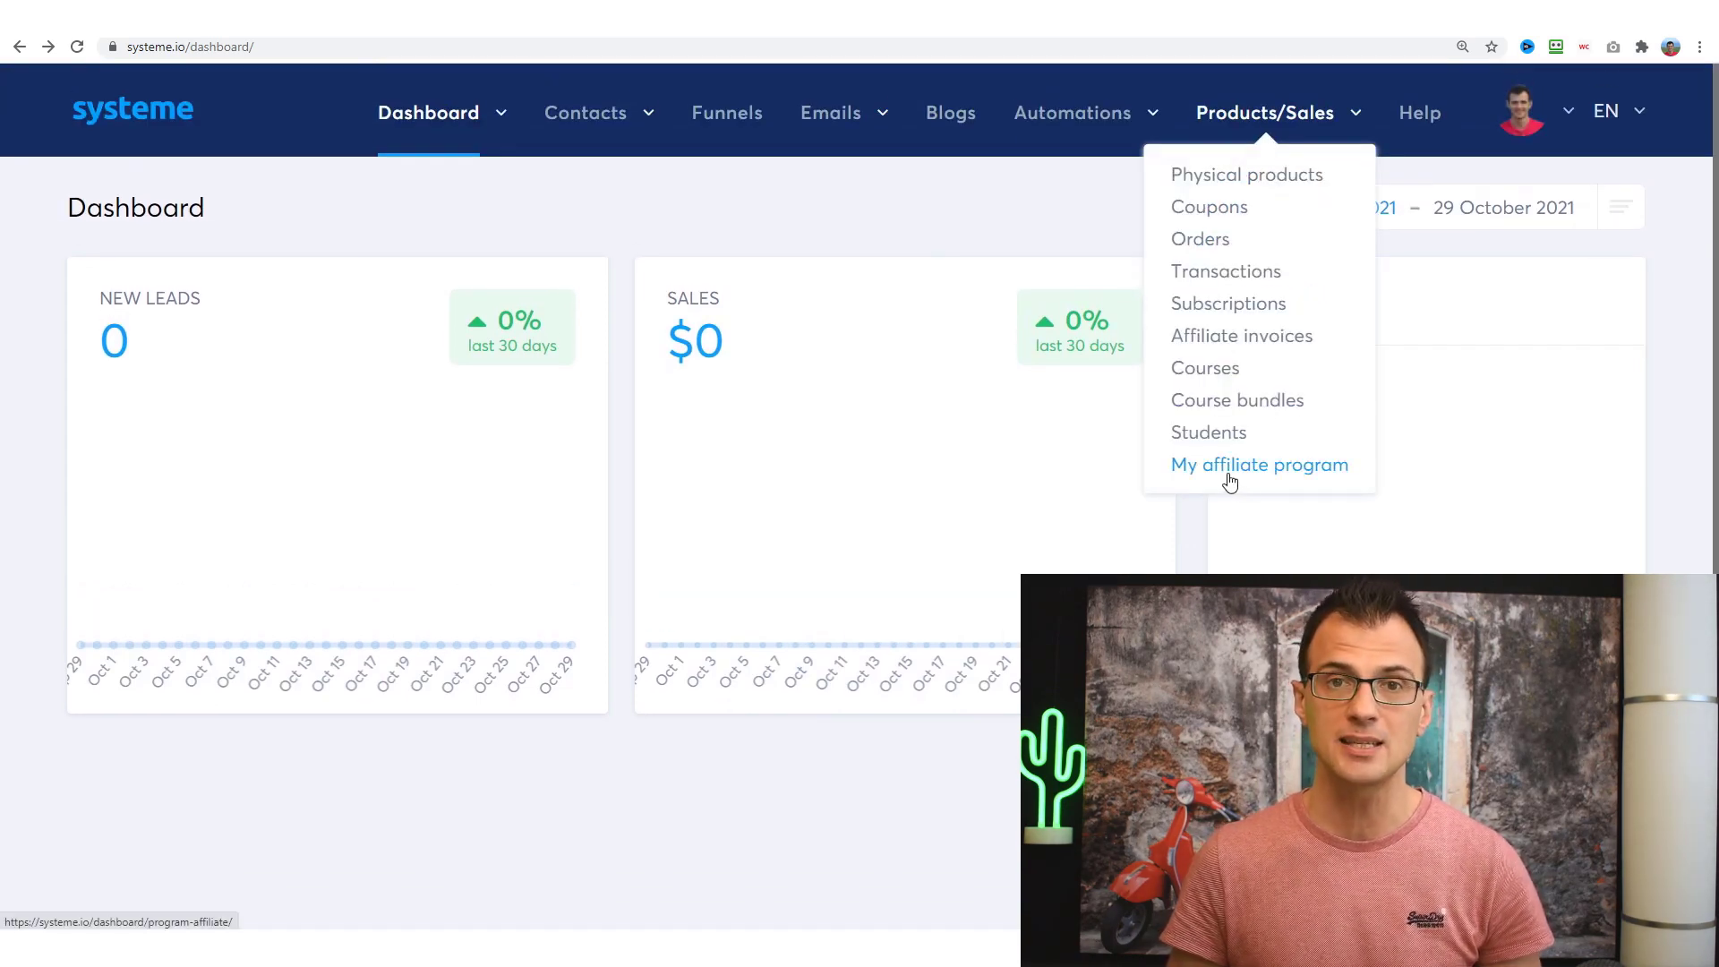
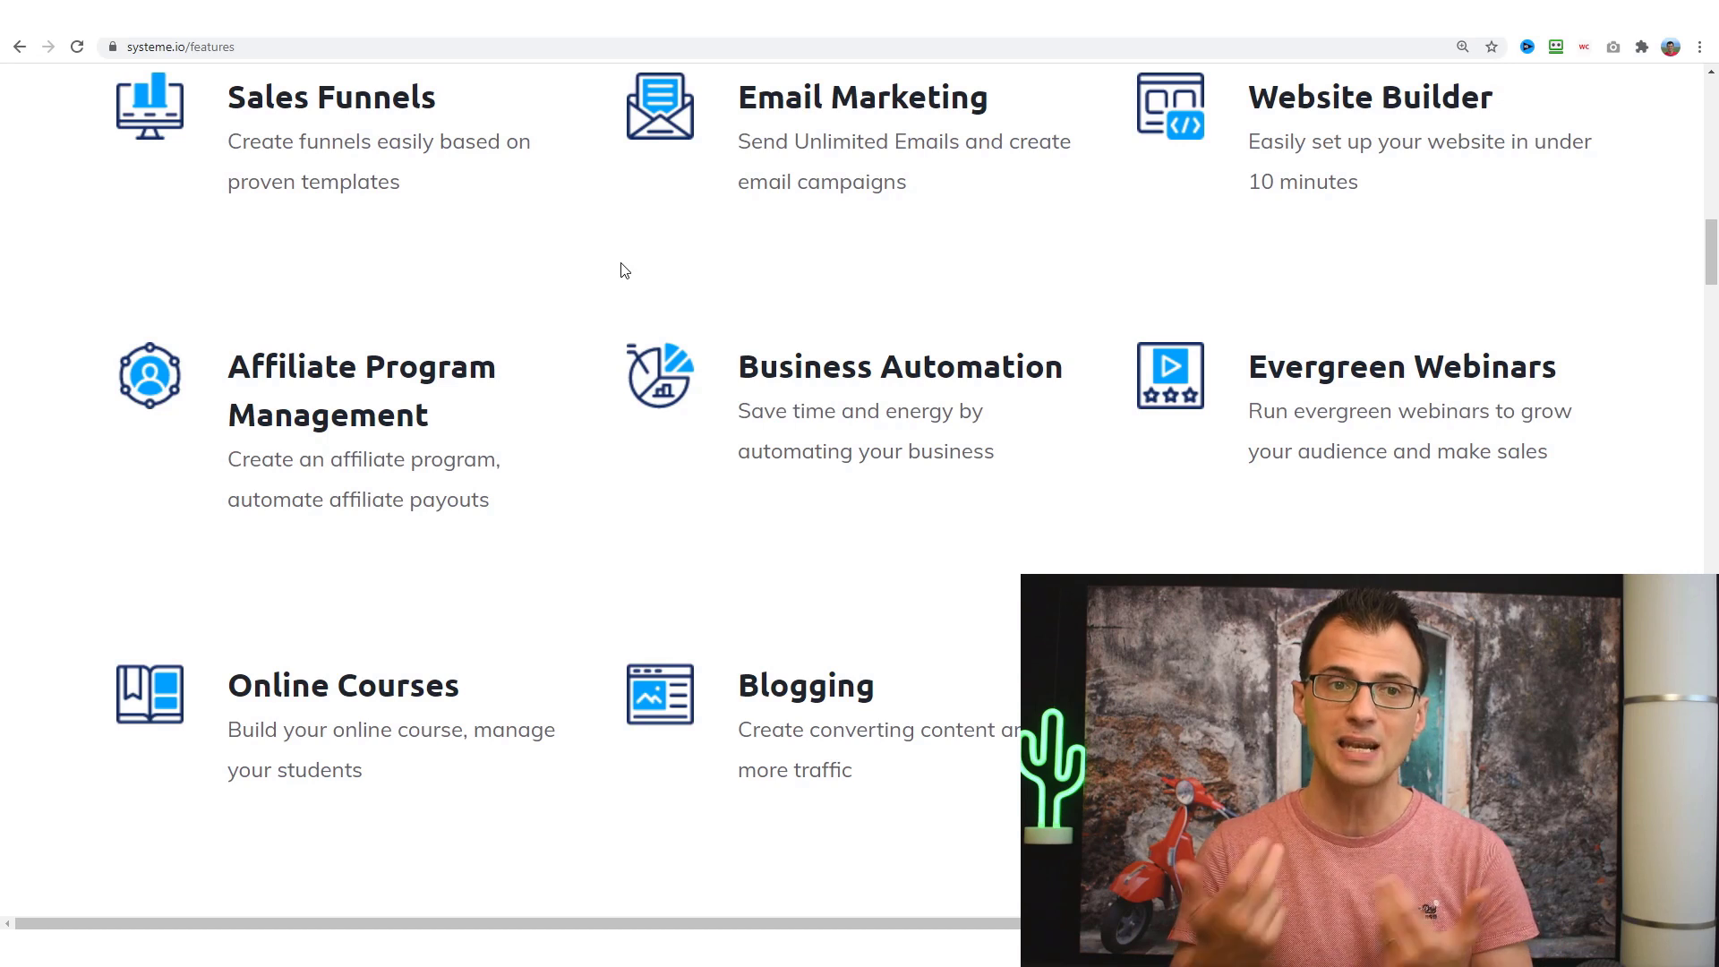
{"action": "left_click_drag", "start_coordinate": [258, 104], "coordinate": [330, 166]}
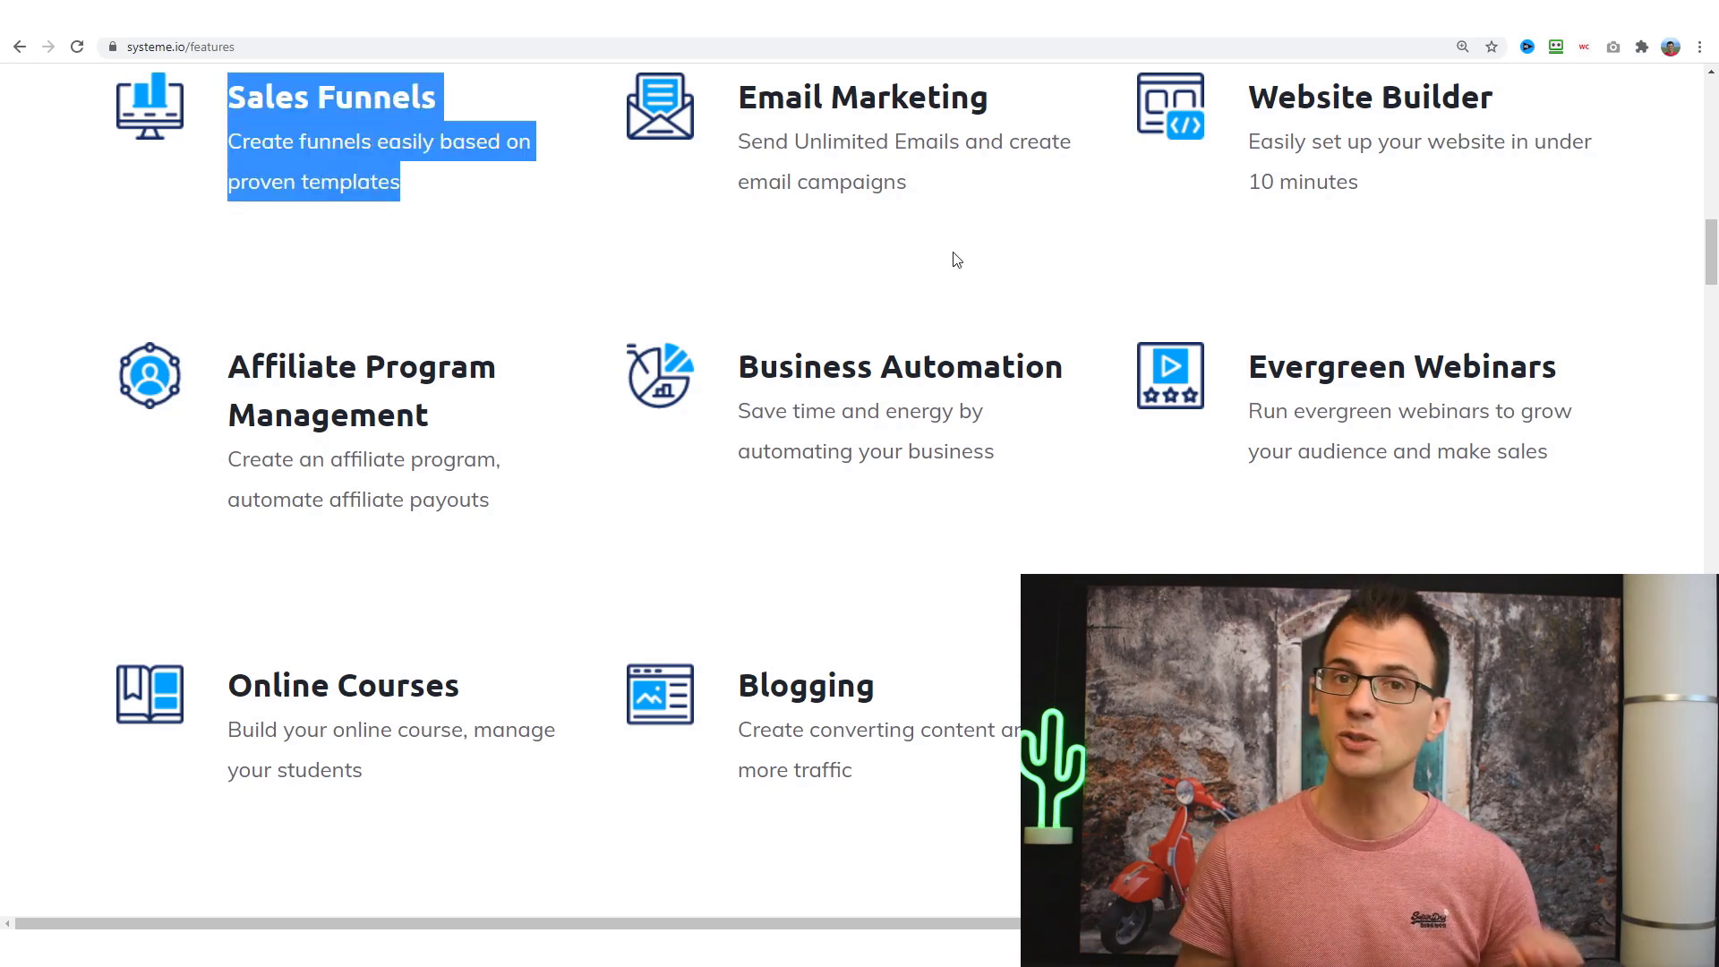
{"action": "left_click_drag", "start_coordinate": [931, 215], "coordinate": [769, 117]}
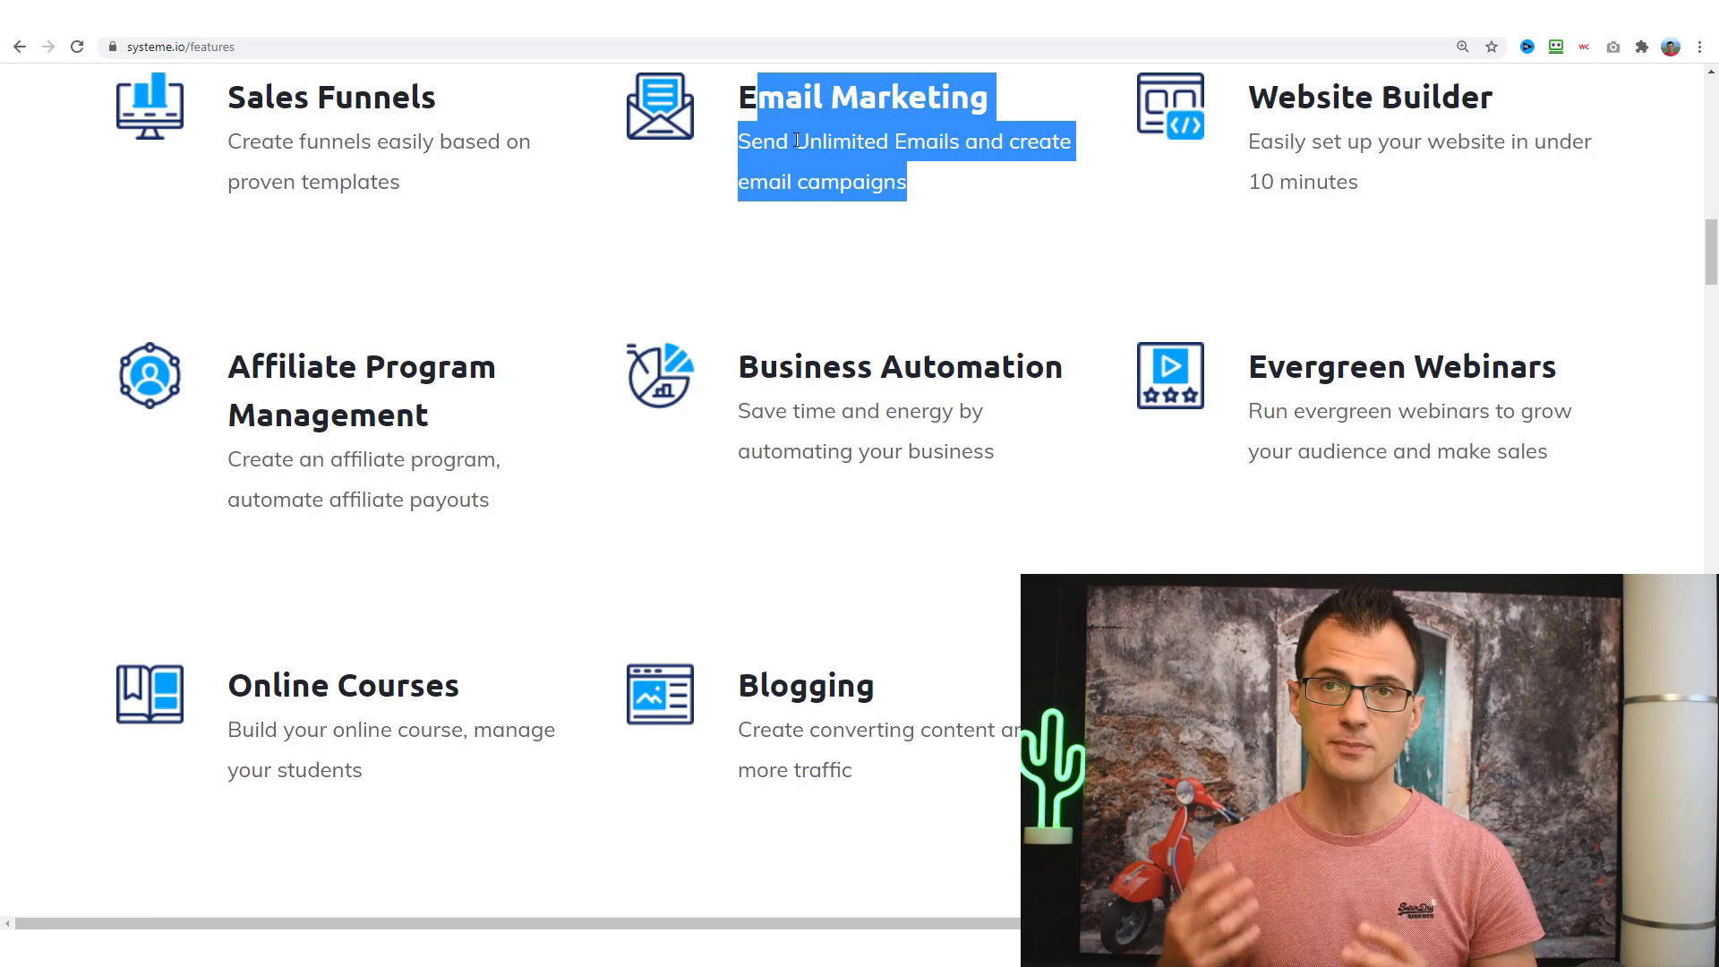
{"action": "left_click", "coordinate": [791, 135]}
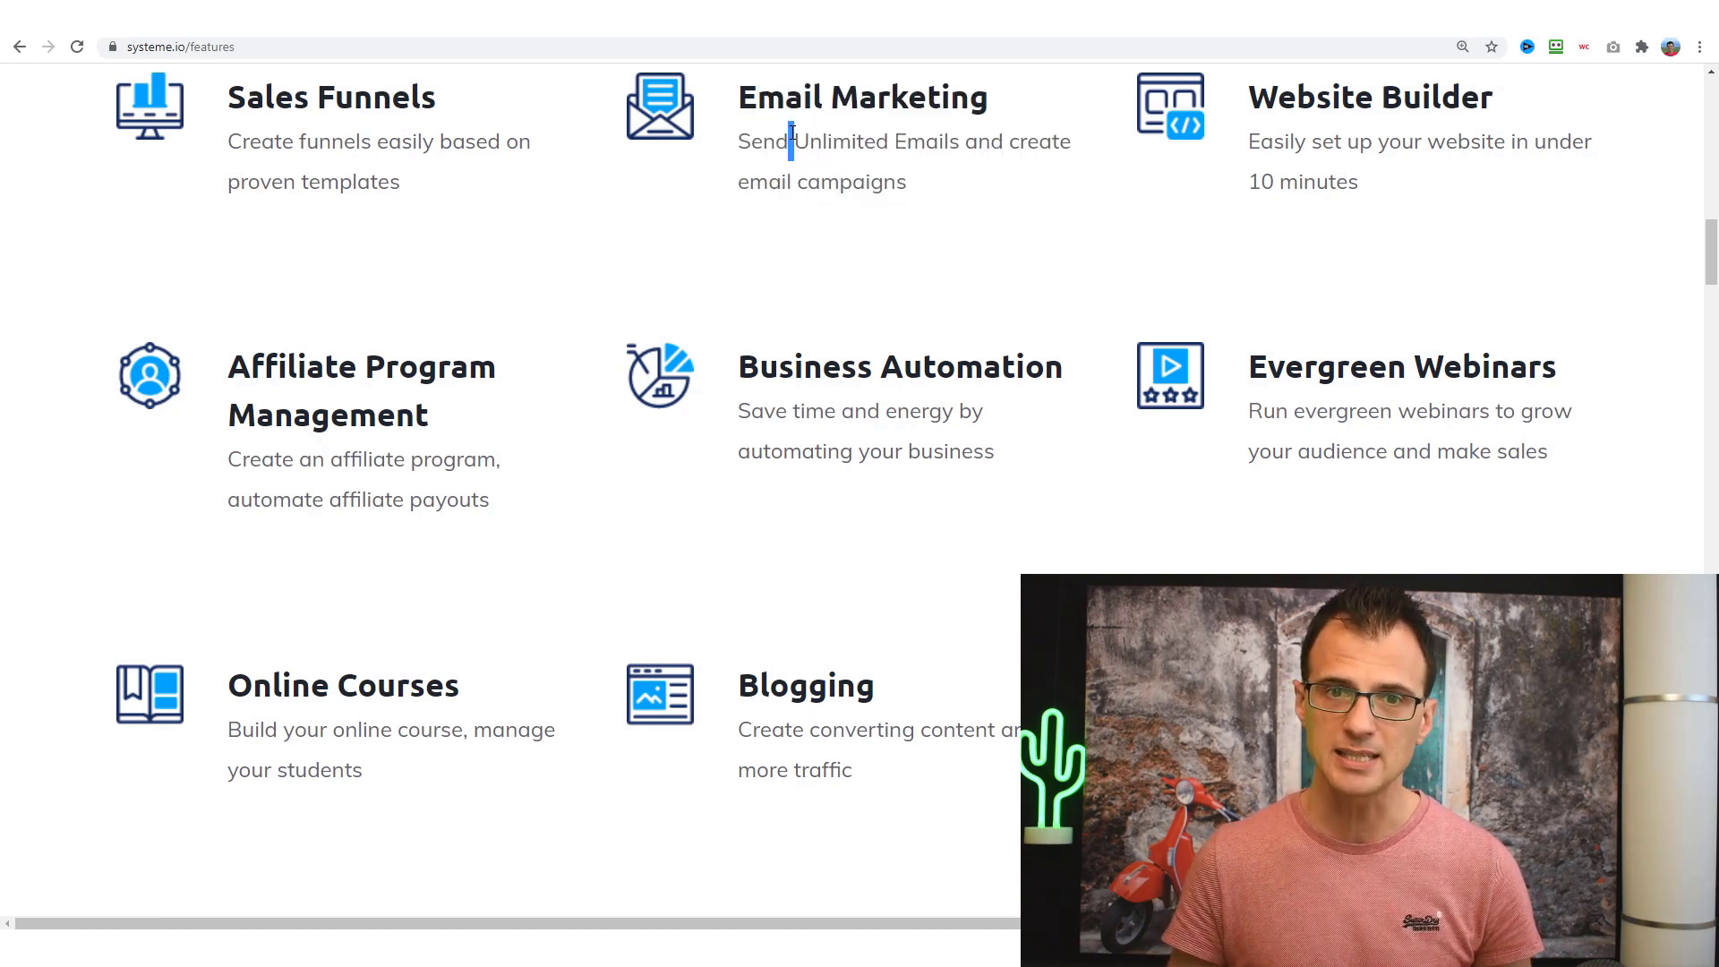
{"action": "left_click_drag", "start_coordinate": [791, 135], "coordinate": [888, 140]}
{"action": "left_click_drag", "start_coordinate": [1247, 89], "coordinate": [1388, 196]}
{"action": "left_click", "coordinate": [1390, 197]}
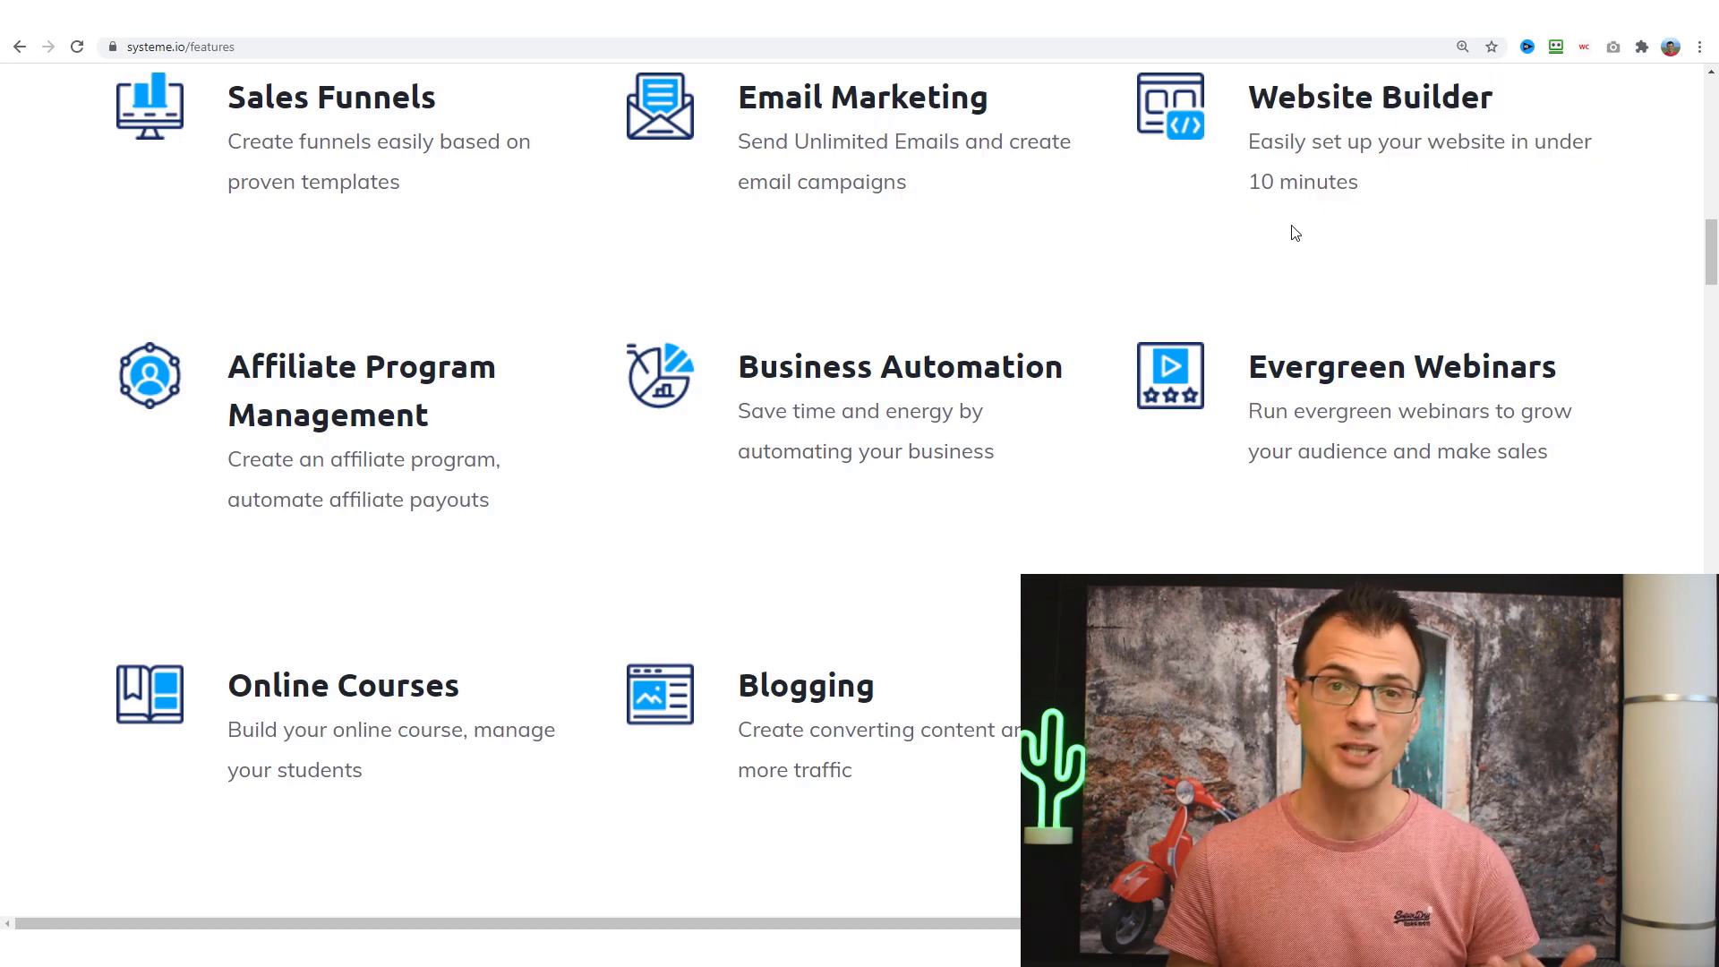
{"action": "left_click_drag", "start_coordinate": [1388, 182], "coordinate": [1295, 97]}
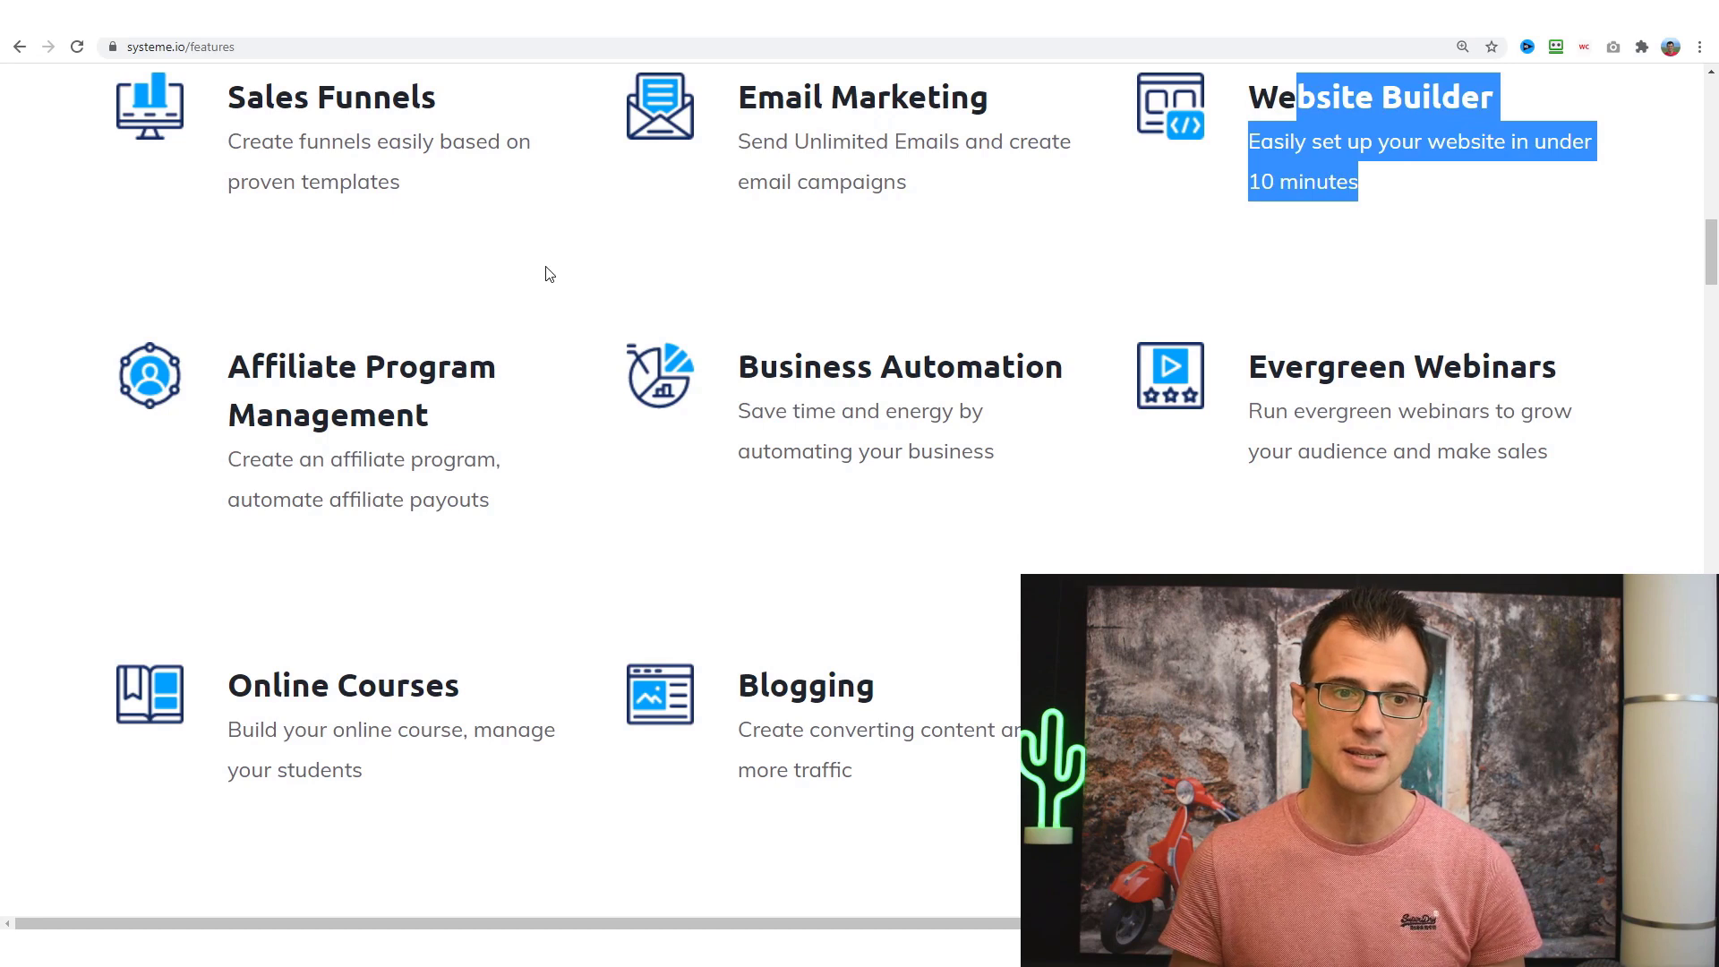
{"action": "scroll", "coordinate": [529, 268], "scroll_direction": "down", "scroll_amount": 2}
{"action": "triple_click", "coordinate": [286, 184]}
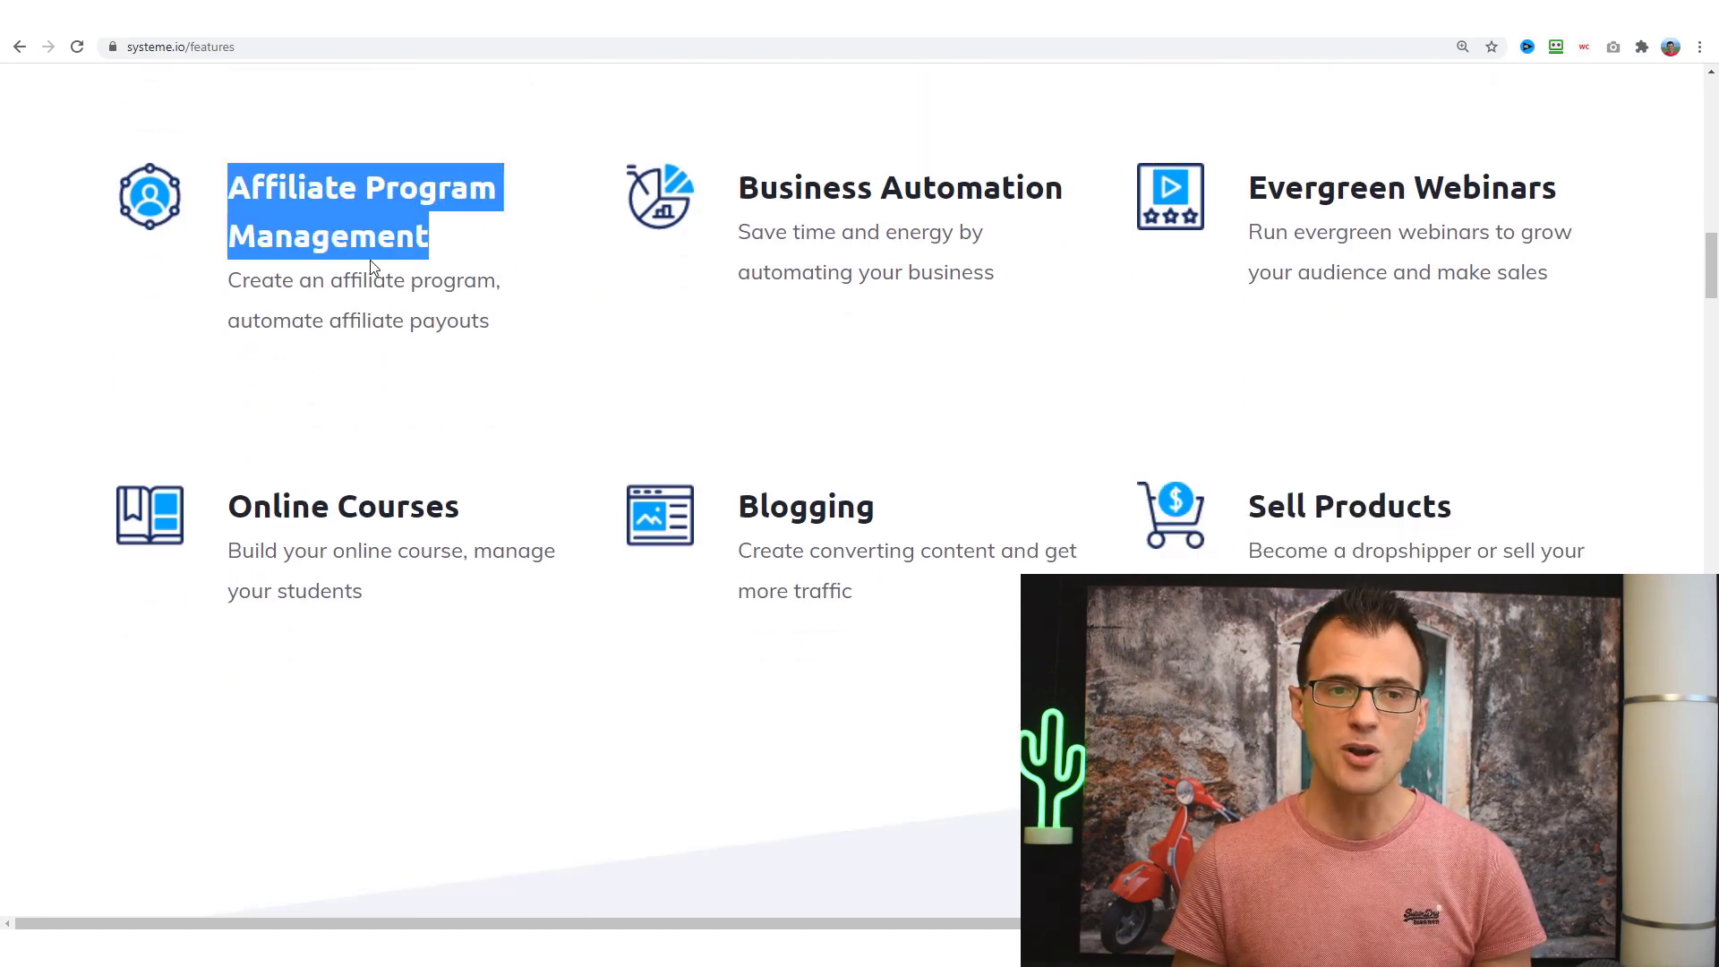
{"action": "left_click", "coordinate": [539, 351]}
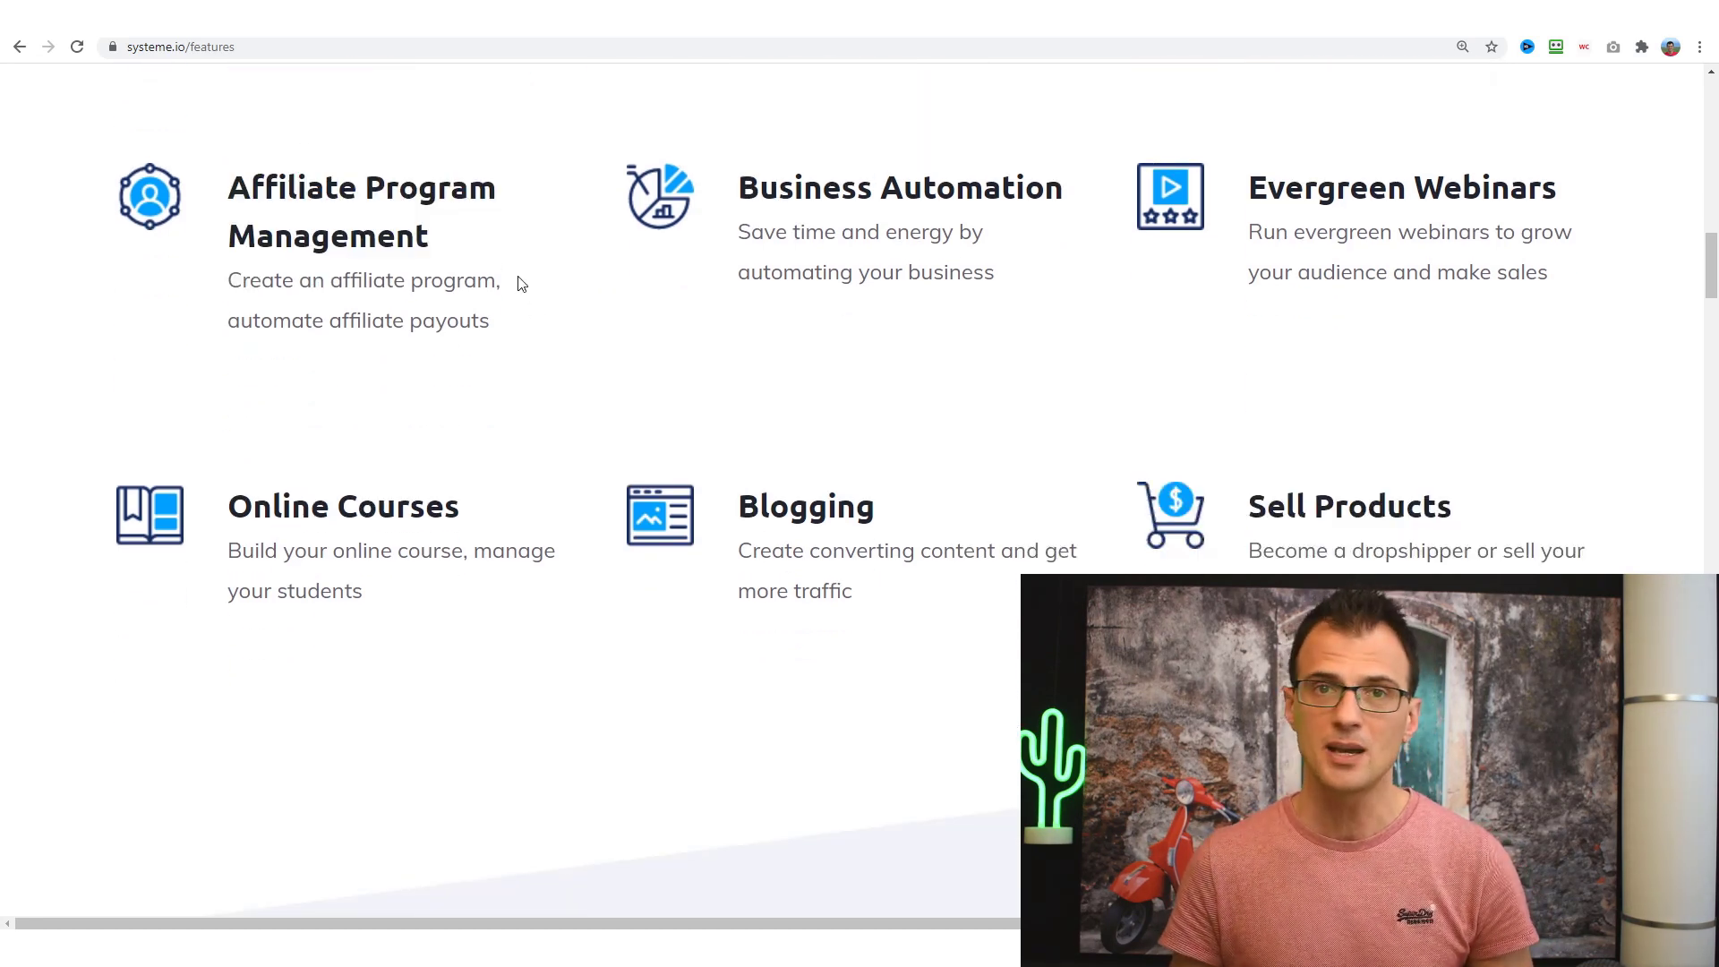
{"action": "scroll", "coordinate": [583, 365], "scroll_direction": "down", "scroll_amount": 1}
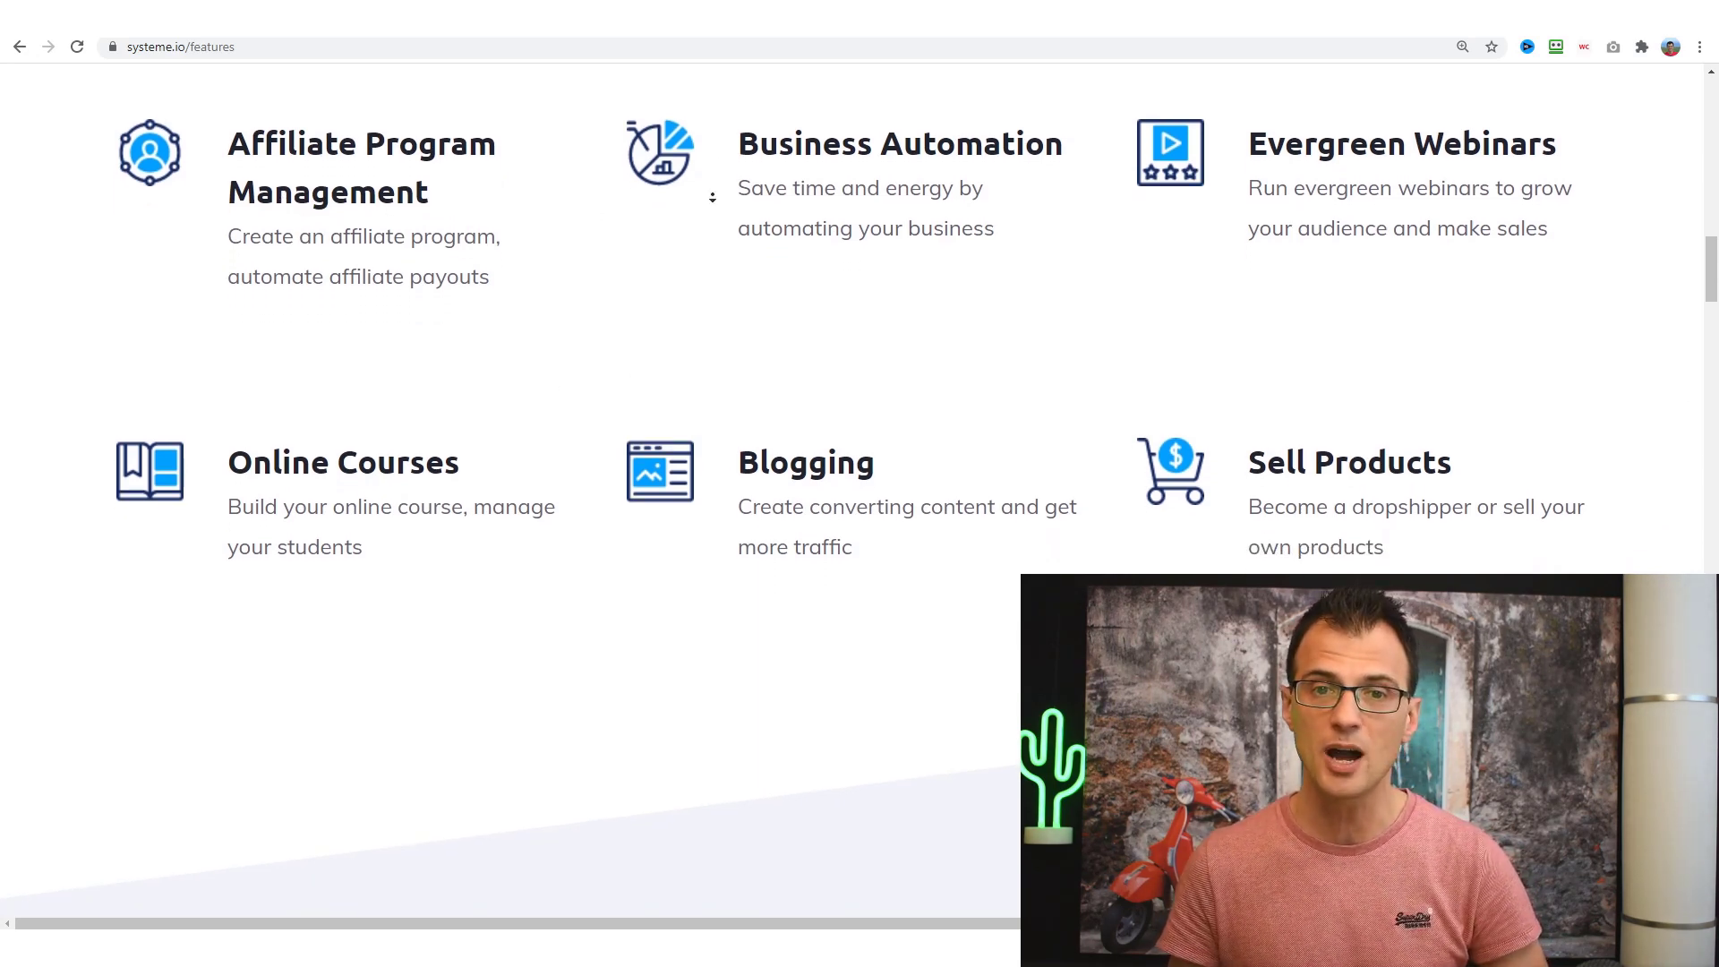
{"action": "scroll", "coordinate": [713, 197], "scroll_direction": "down", "scroll_amount": 1}
{"action": "left_click_drag", "start_coordinate": [739, 154], "coordinate": [994, 199]}
{"action": "left_click", "coordinate": [1010, 248]}
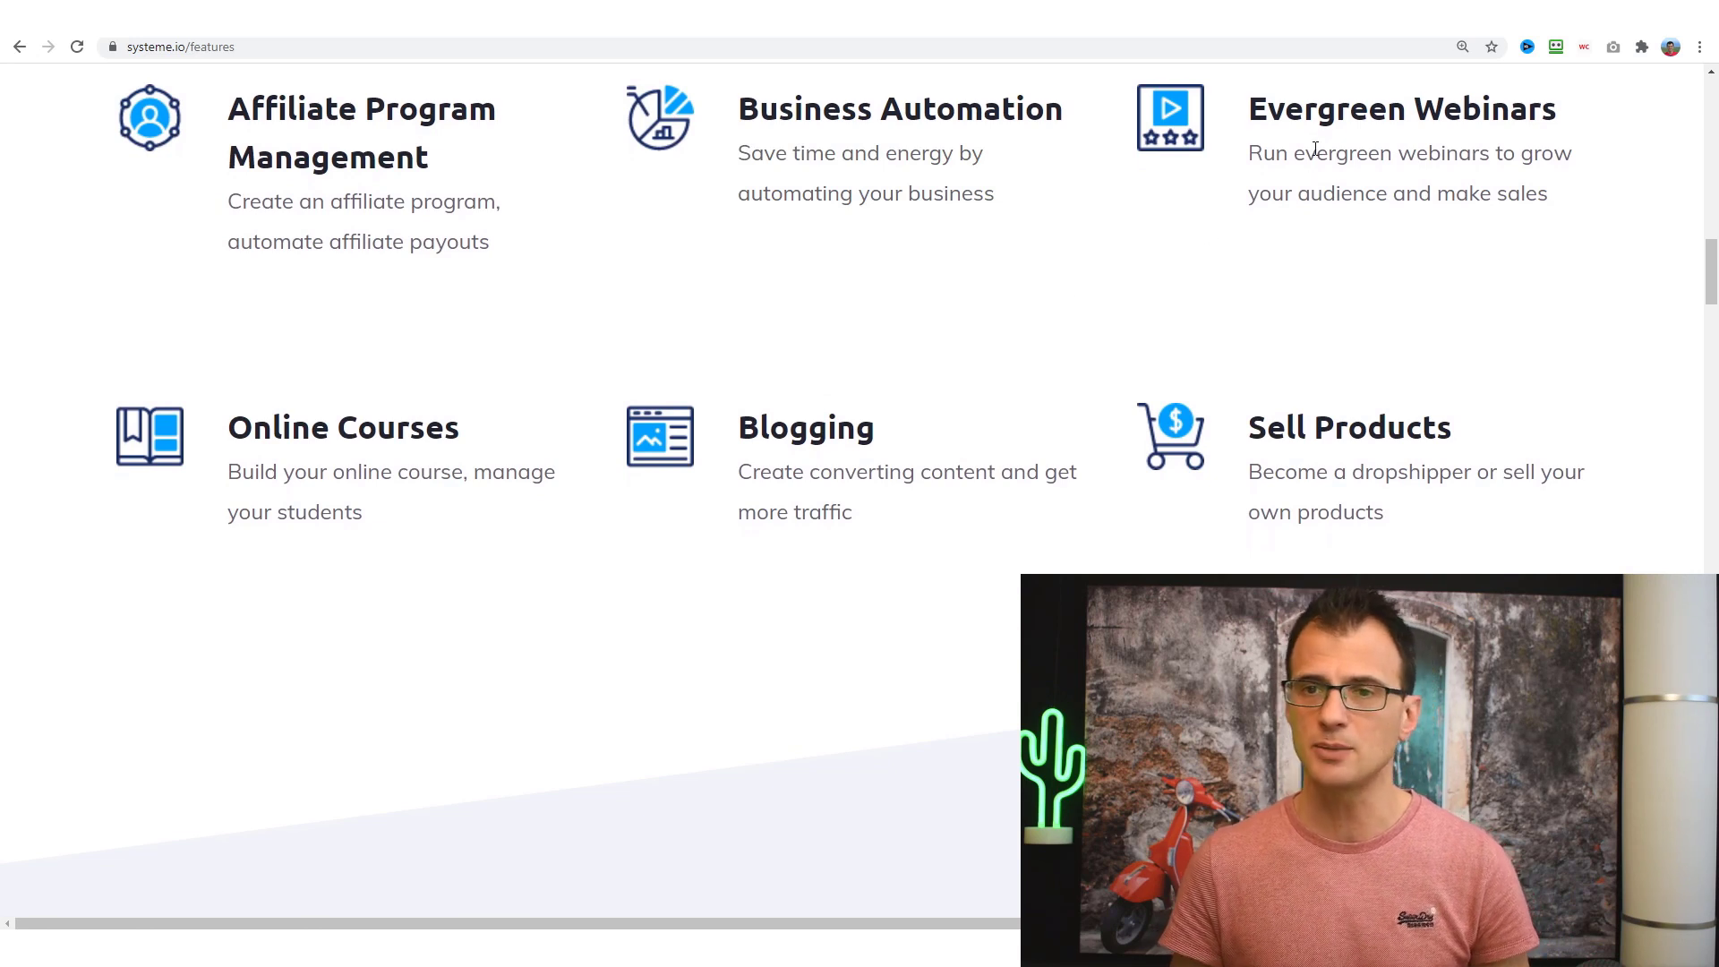
{"action": "left_click_drag", "start_coordinate": [1249, 101], "coordinate": [1547, 191]}
{"action": "left_click", "coordinate": [1180, 206]}
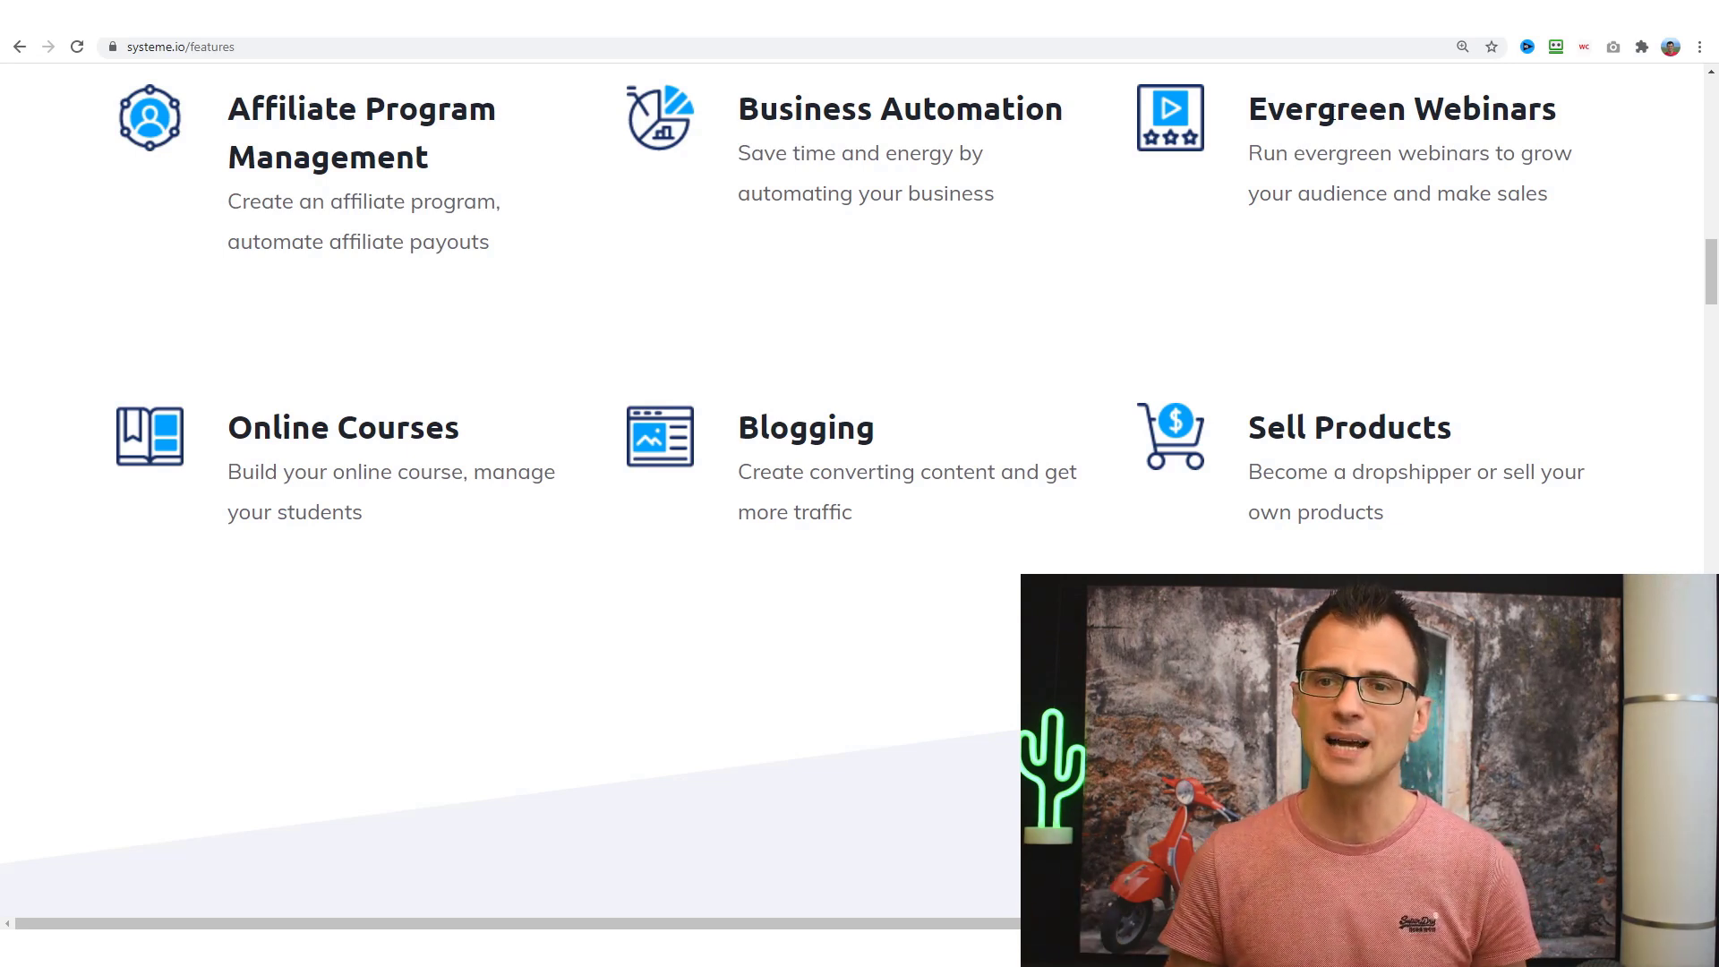
{"action": "left_click_drag", "start_coordinate": [1248, 89], "coordinate": [1535, 213]}
{"action": "left_click", "coordinate": [1535, 213]}
{"action": "scroll", "coordinate": [748, 355], "scroll_direction": "down", "scroll_amount": 3}
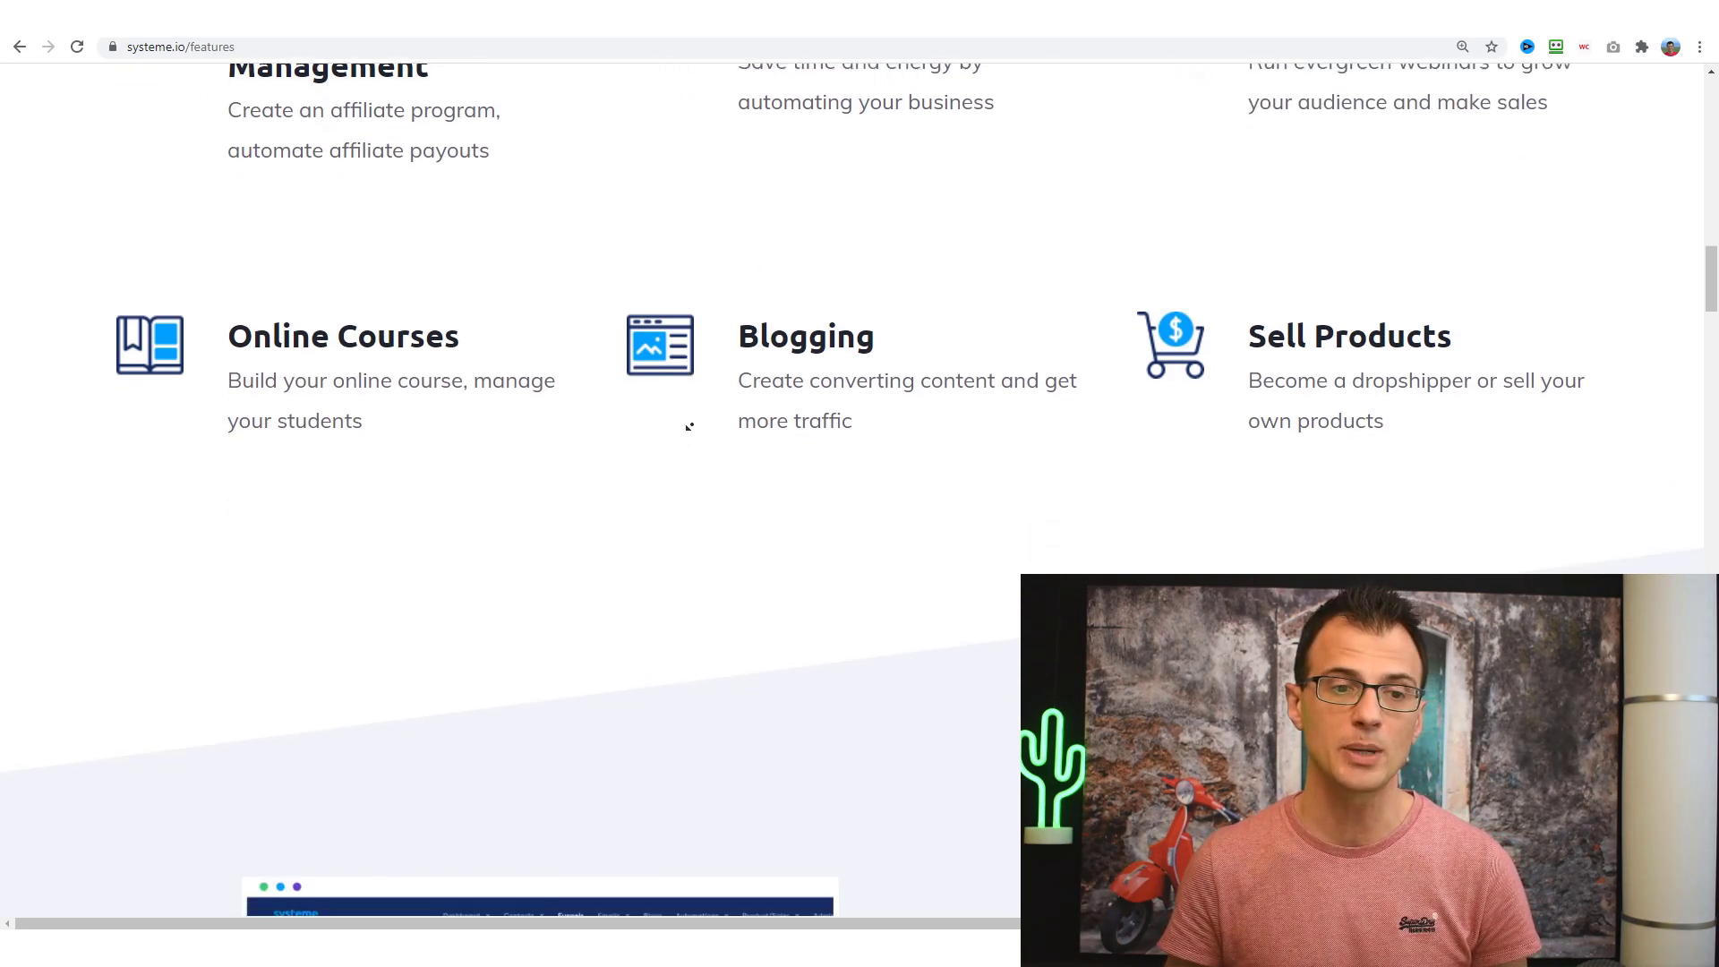
{"action": "left_click_drag", "start_coordinate": [272, 138], "coordinate": [354, 220]}
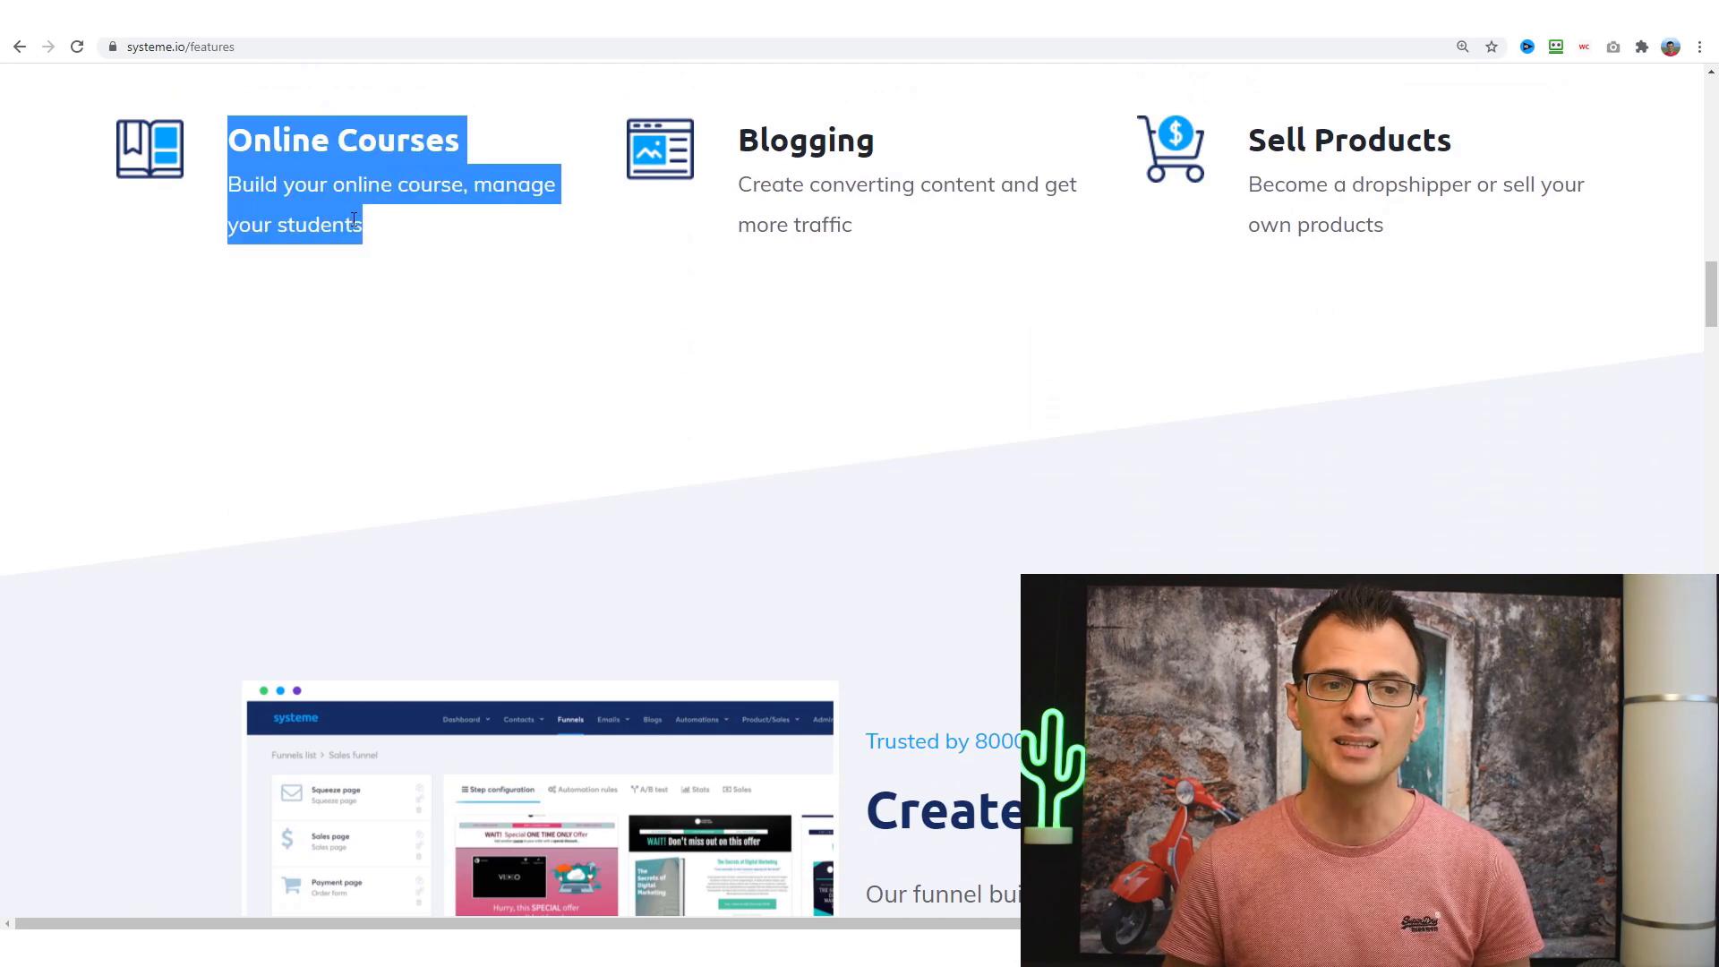
{"action": "left_click_drag", "start_coordinate": [751, 125], "coordinate": [921, 250]}
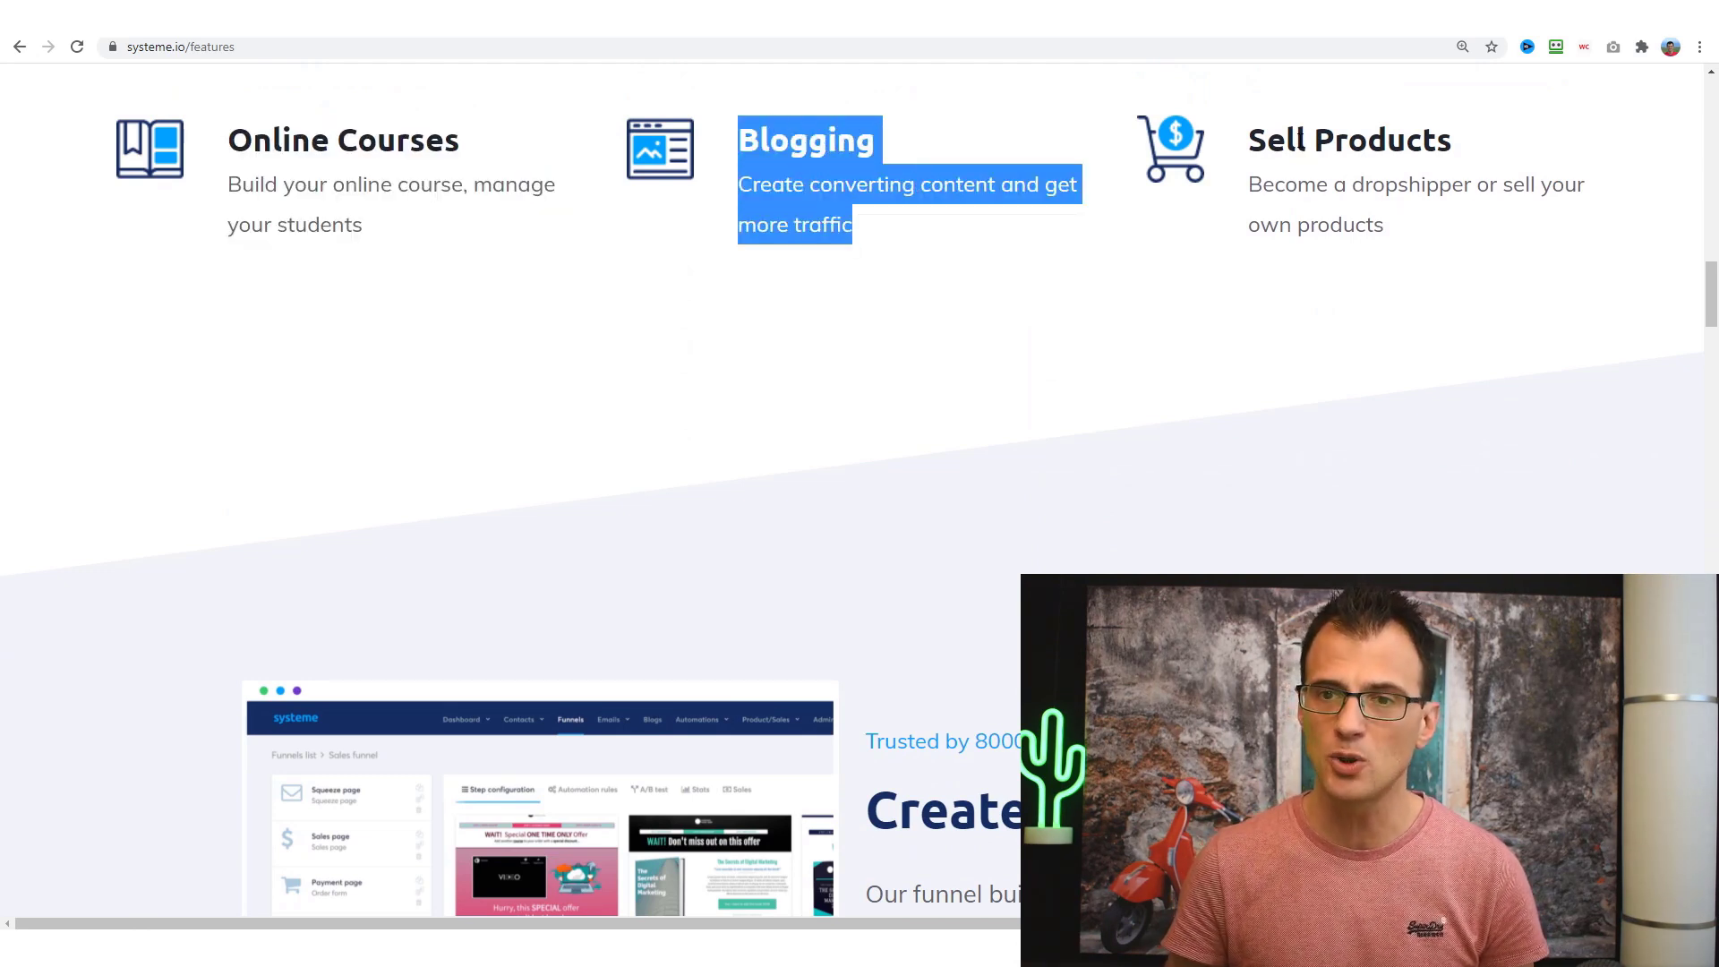
{"action": "left_click_drag", "start_coordinate": [1252, 127], "coordinate": [1402, 253]}
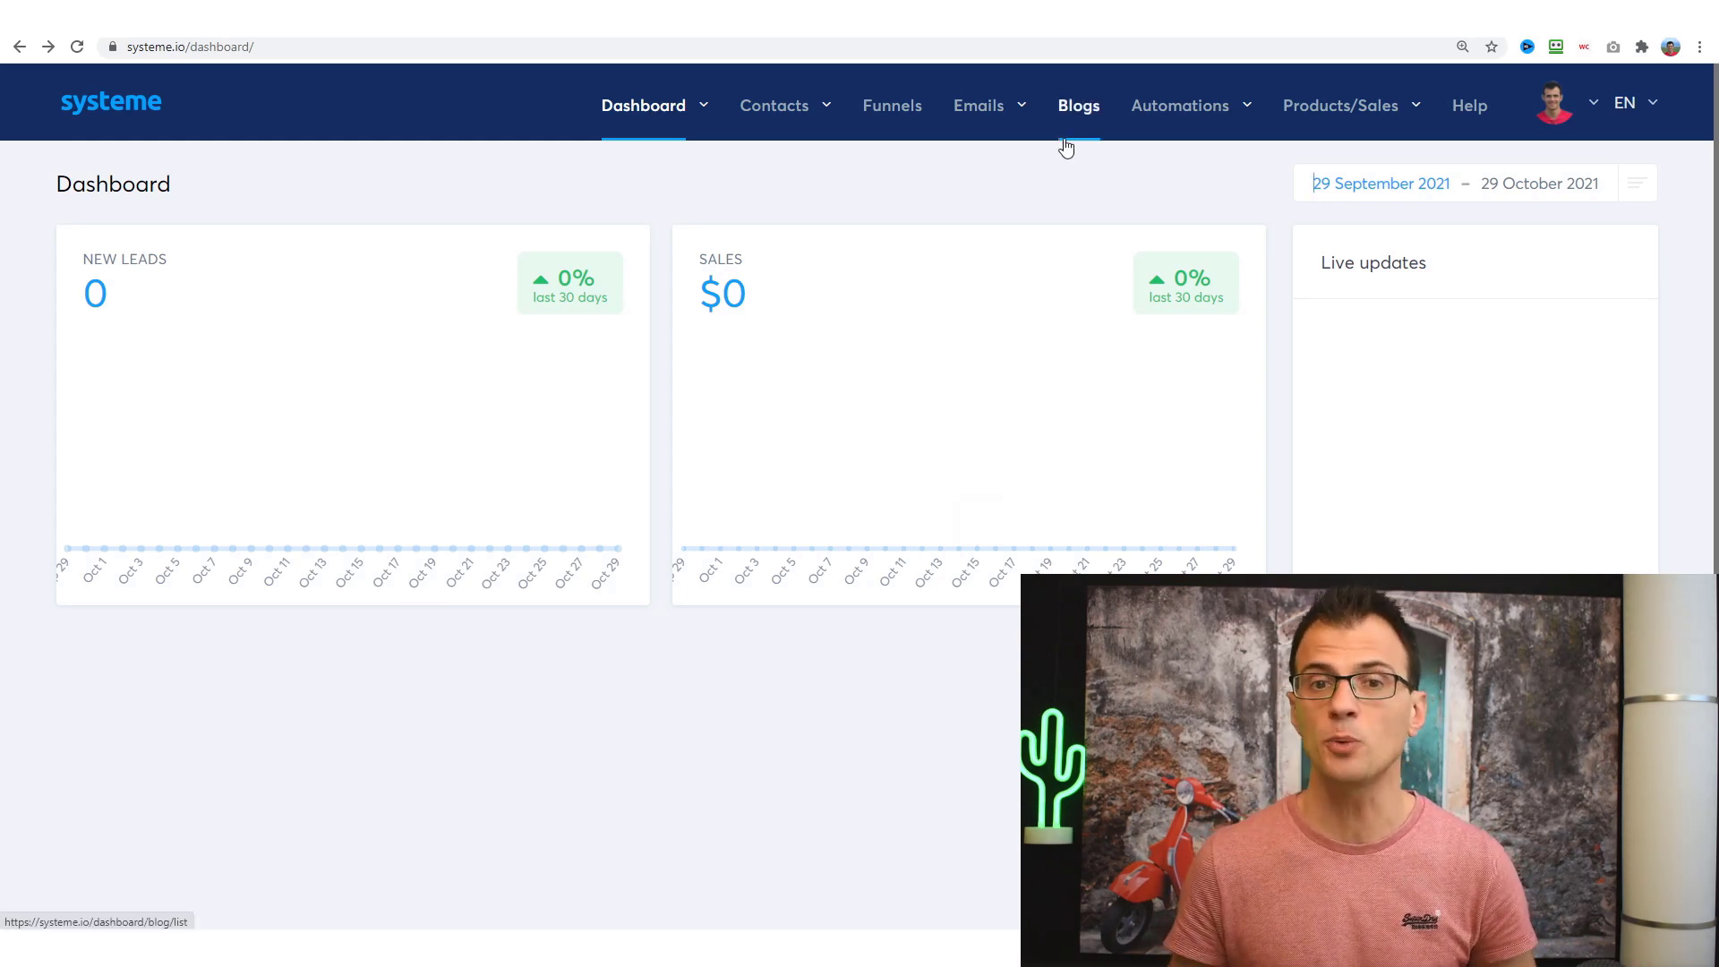
- From the Funnels list, start a new funnel named Travel Cheatsheet
{"action": "left_click", "coordinate": [881, 113]}
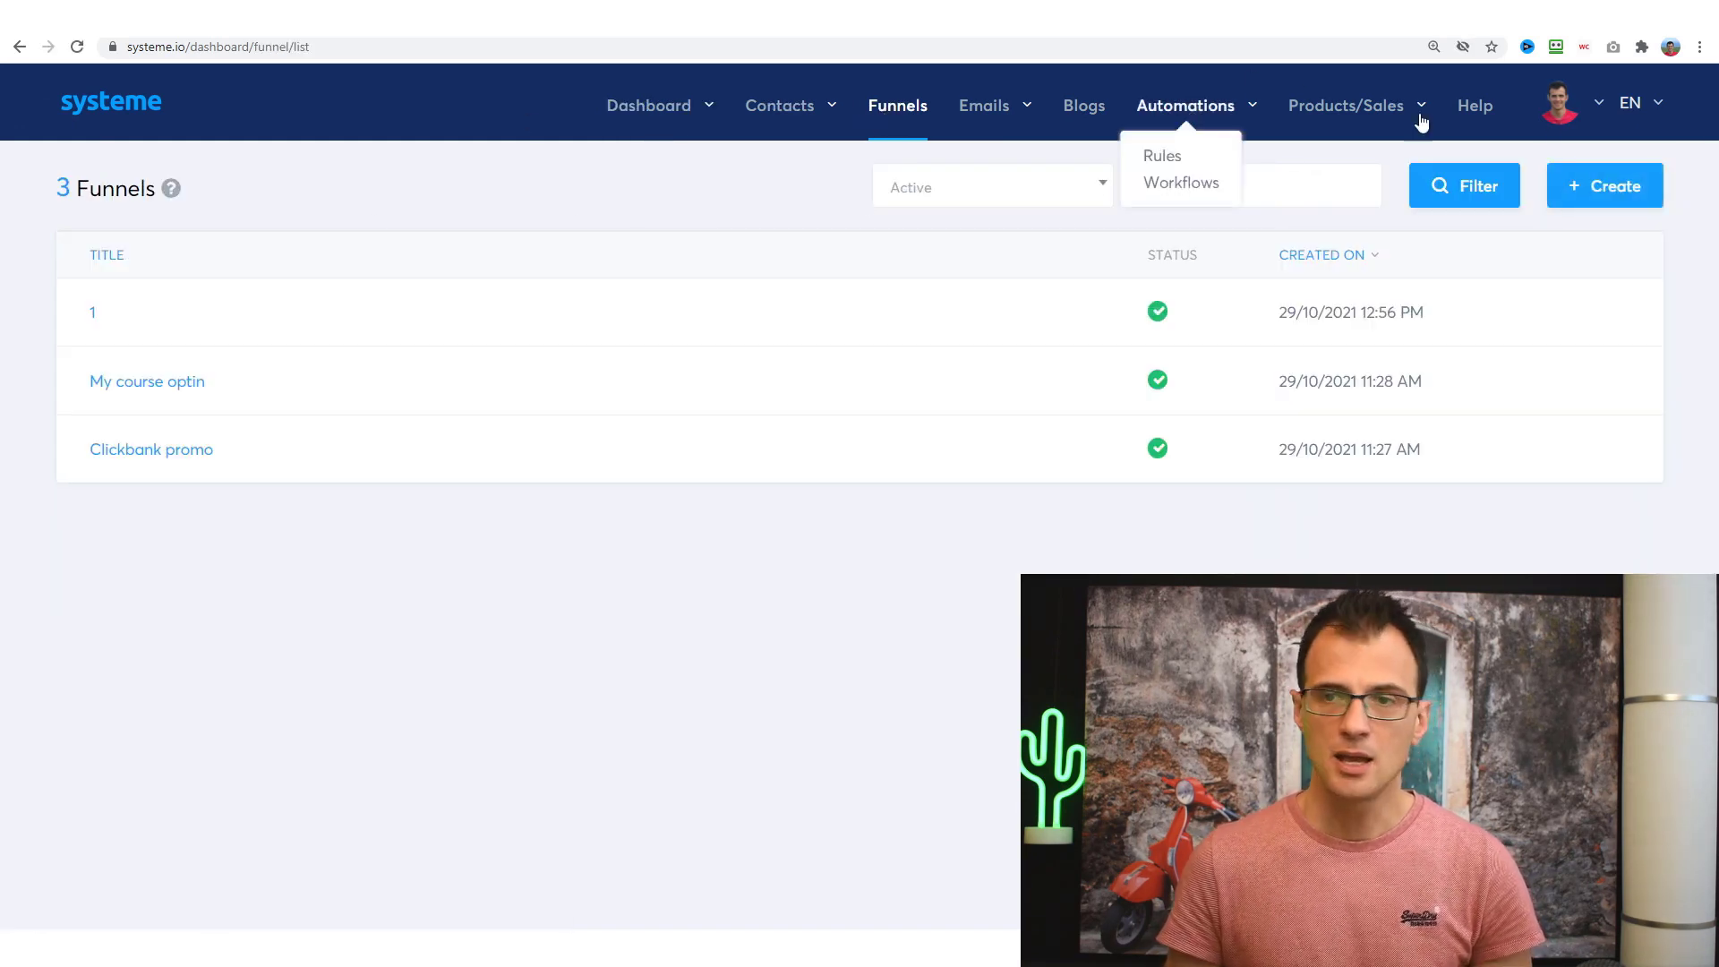
{"action": "left_click", "coordinate": [1609, 190]}
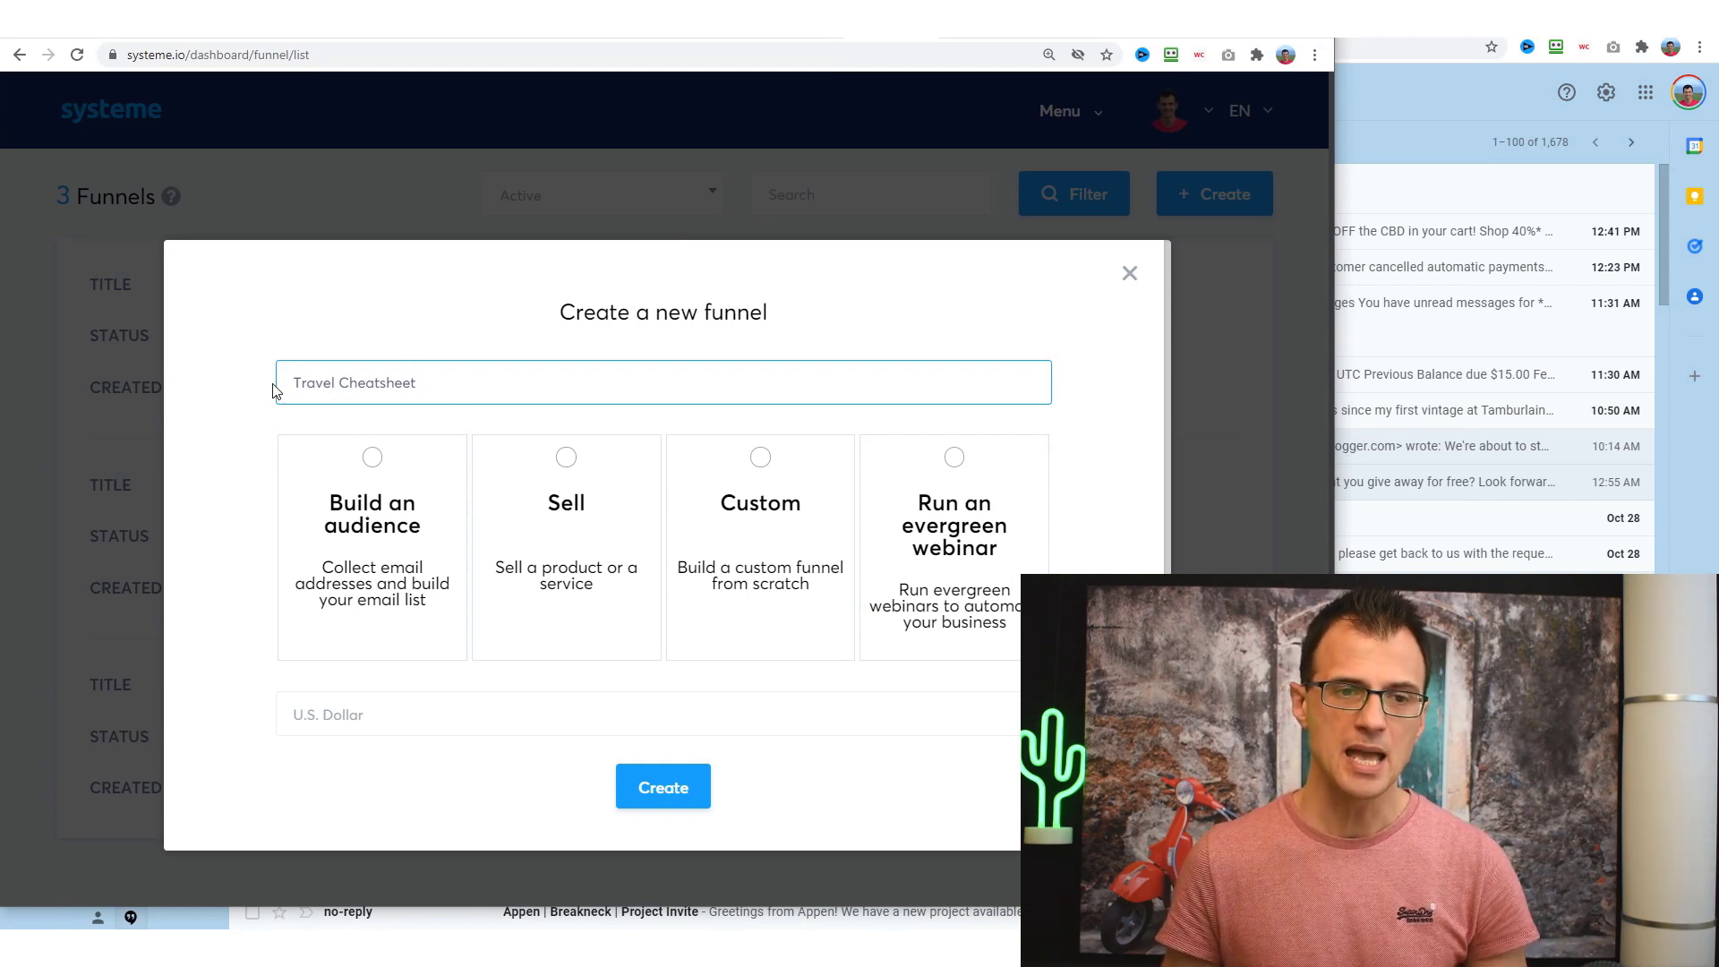
- Create Travel Cheatsheet as a Build an audience funnel using the desert 3 step squeeze template
{"action": "left_click", "coordinate": [365, 474]}
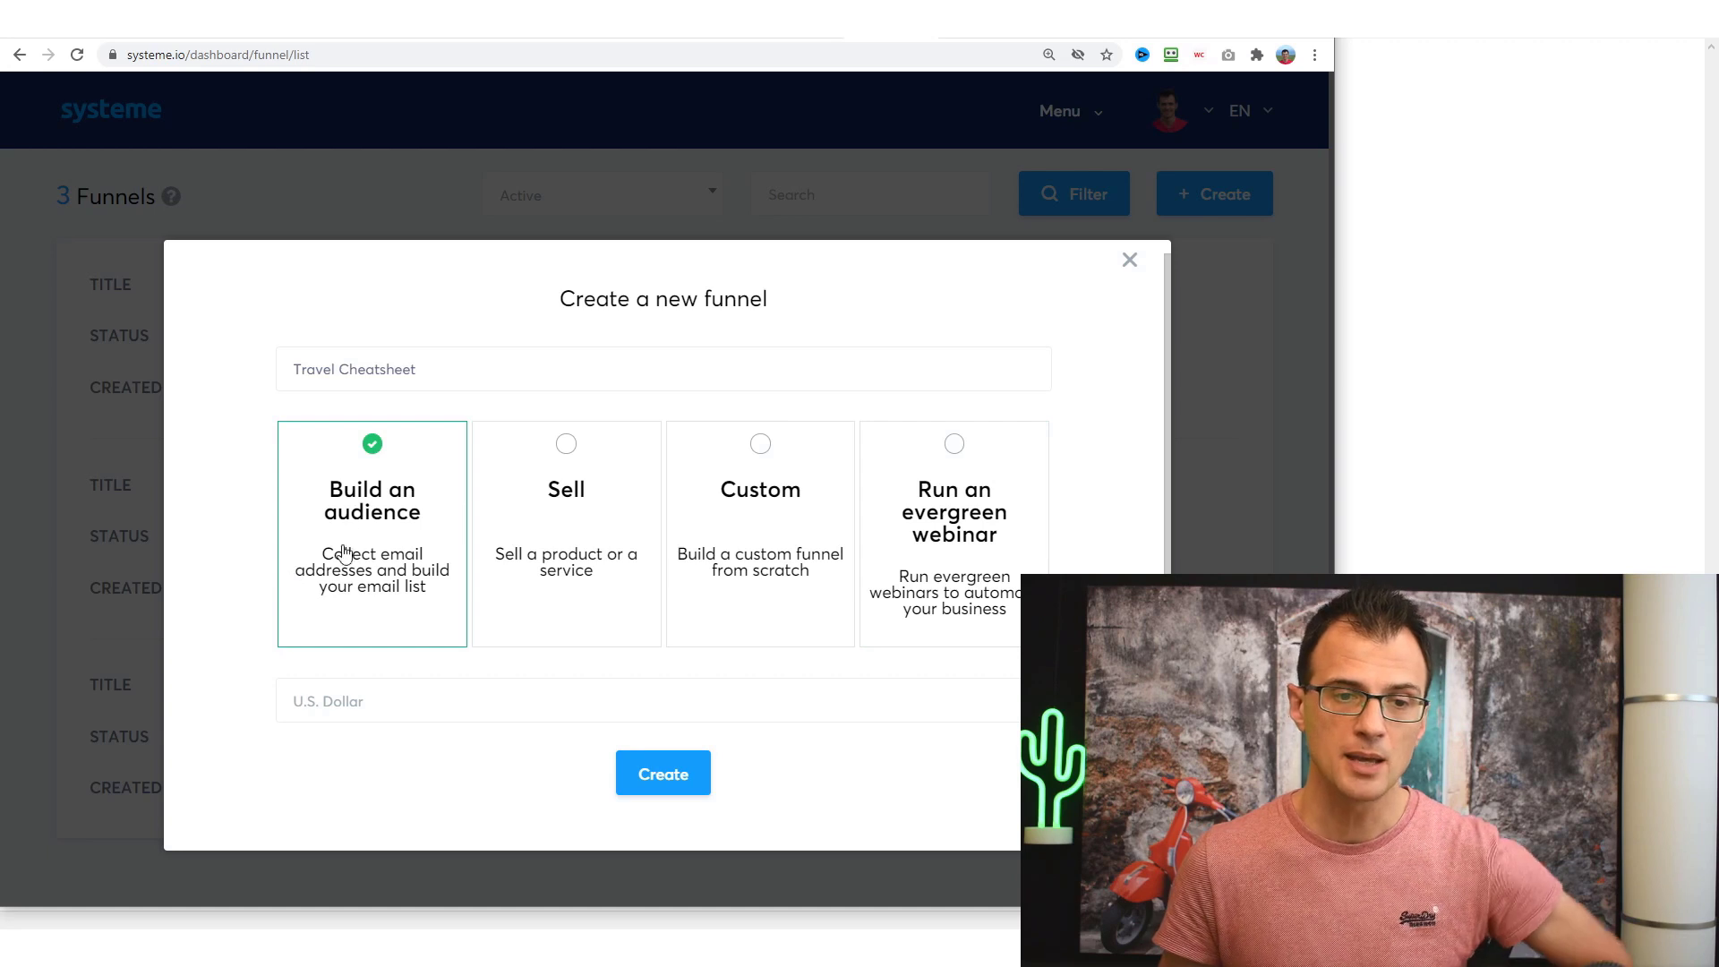
{"action": "left_click", "coordinate": [654, 777]}
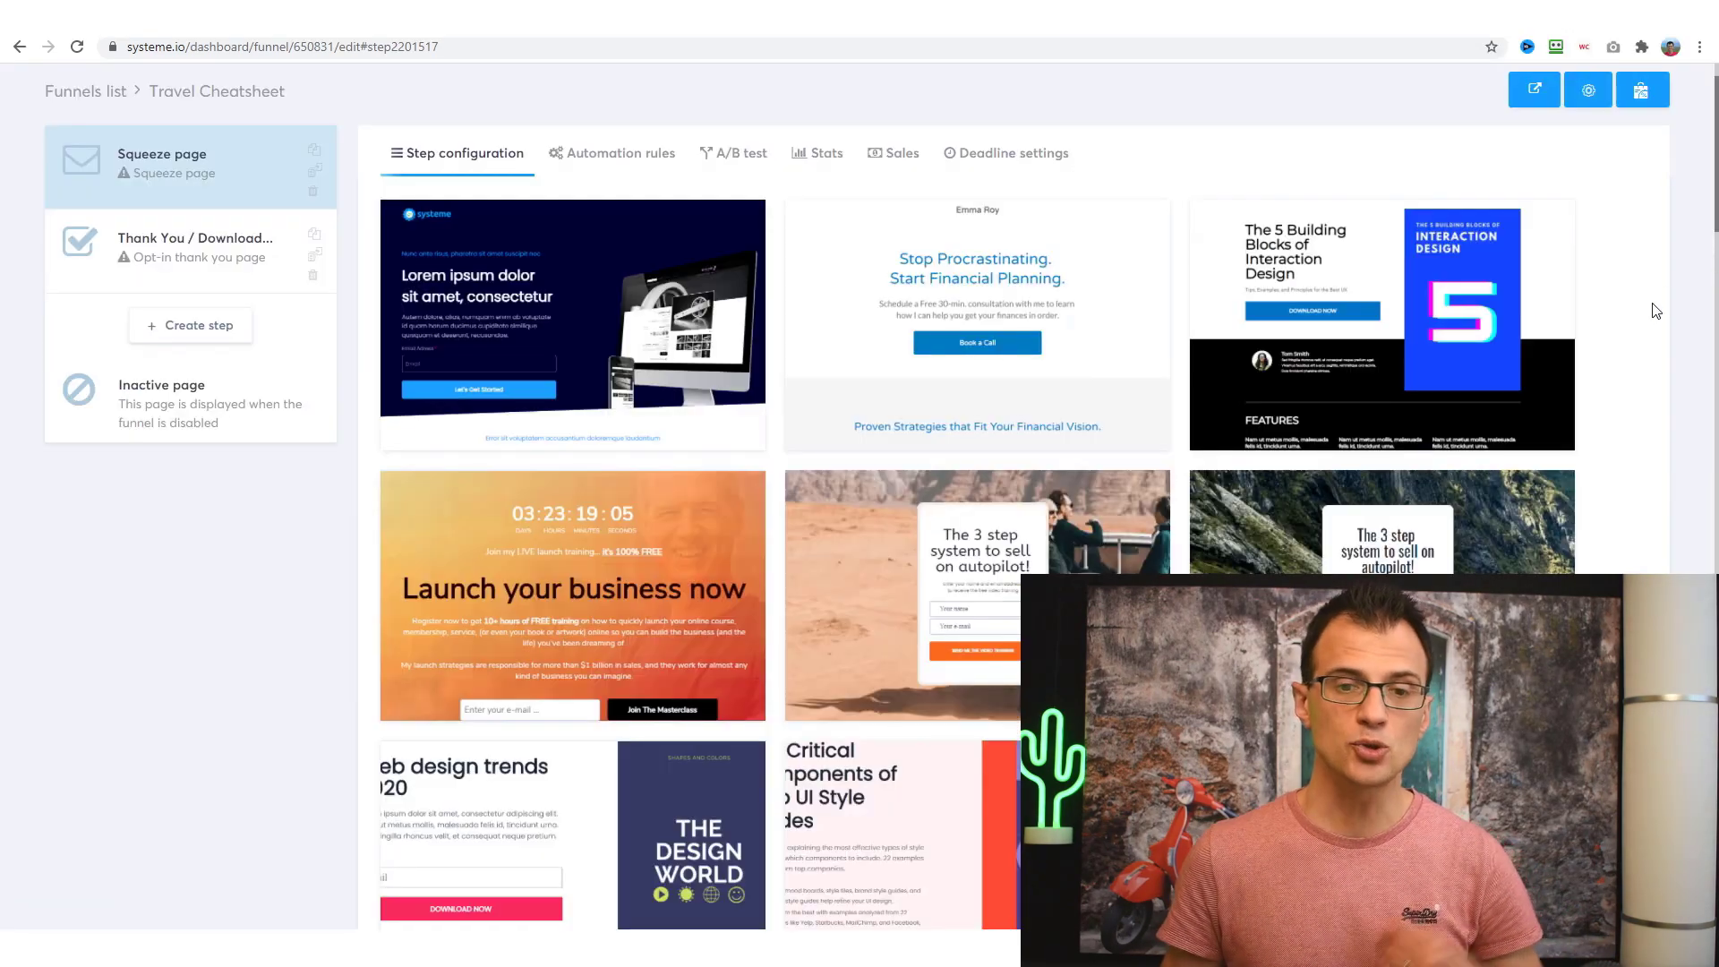
{"action": "scroll", "coordinate": [1066, 489], "scroll_direction": "down", "scroll_amount": 17}
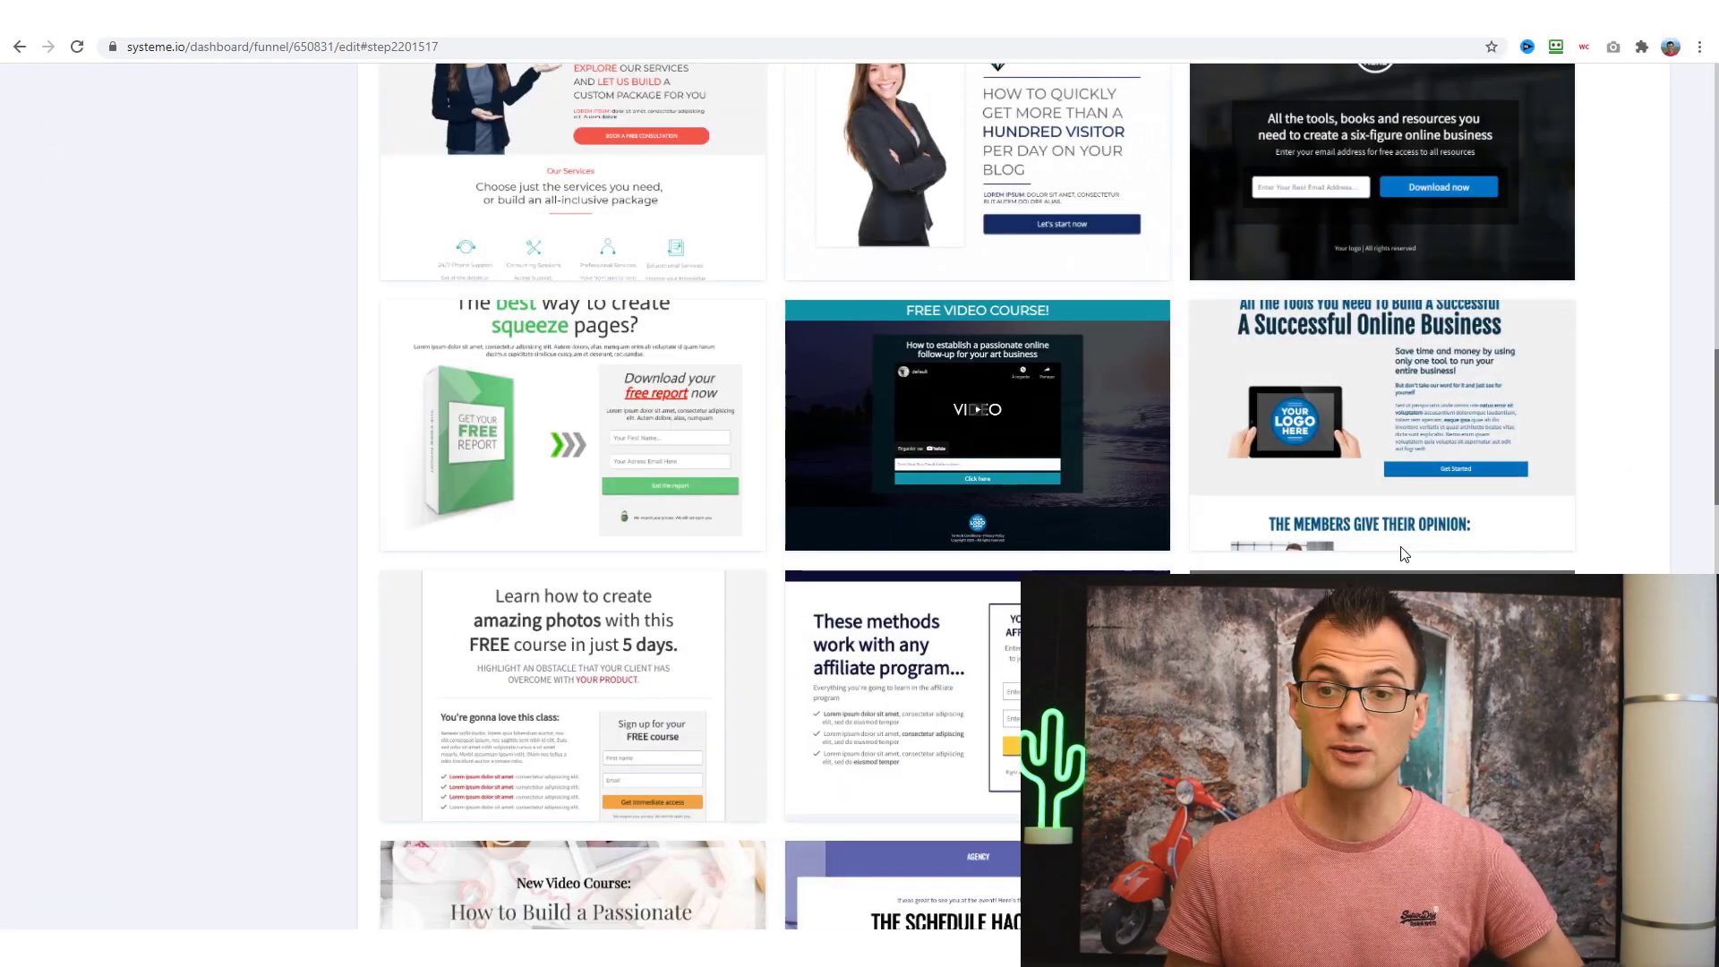
{"action": "mouse_move", "coordinate": [1403, 551]}
{"action": "scroll", "coordinate": [1403, 554], "scroll_direction": "up", "scroll_amount": 11}
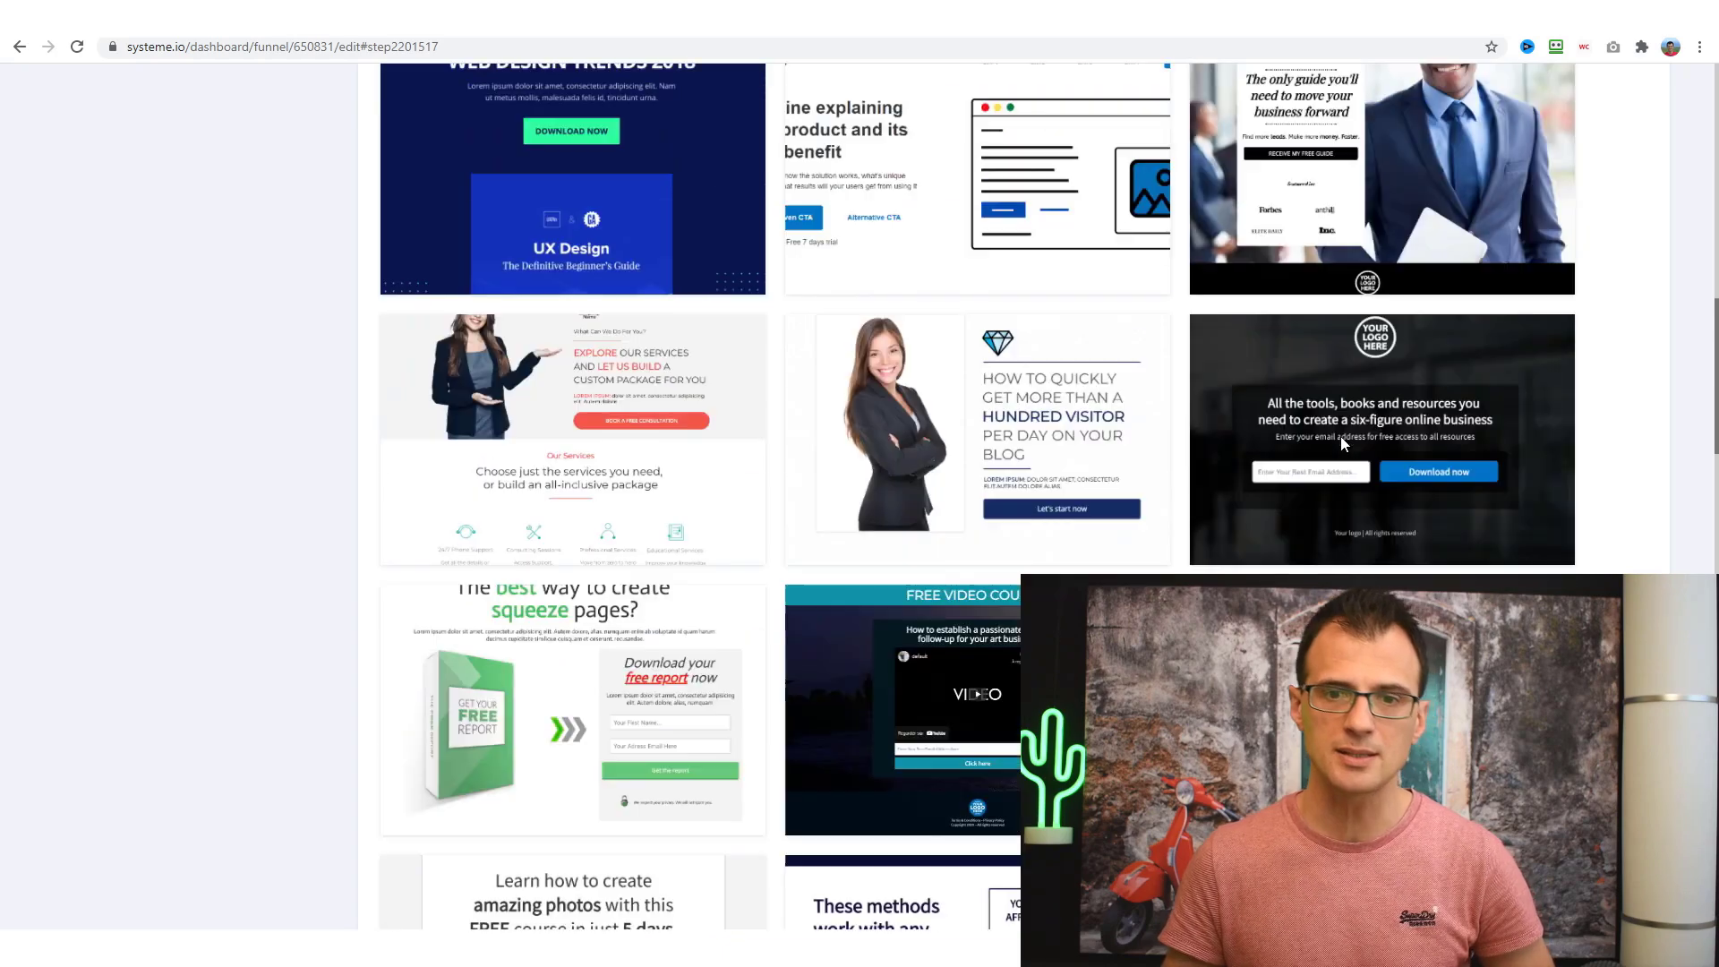
{"action": "scroll", "coordinate": [1053, 490], "scroll_direction": "down", "scroll_amount": 13}
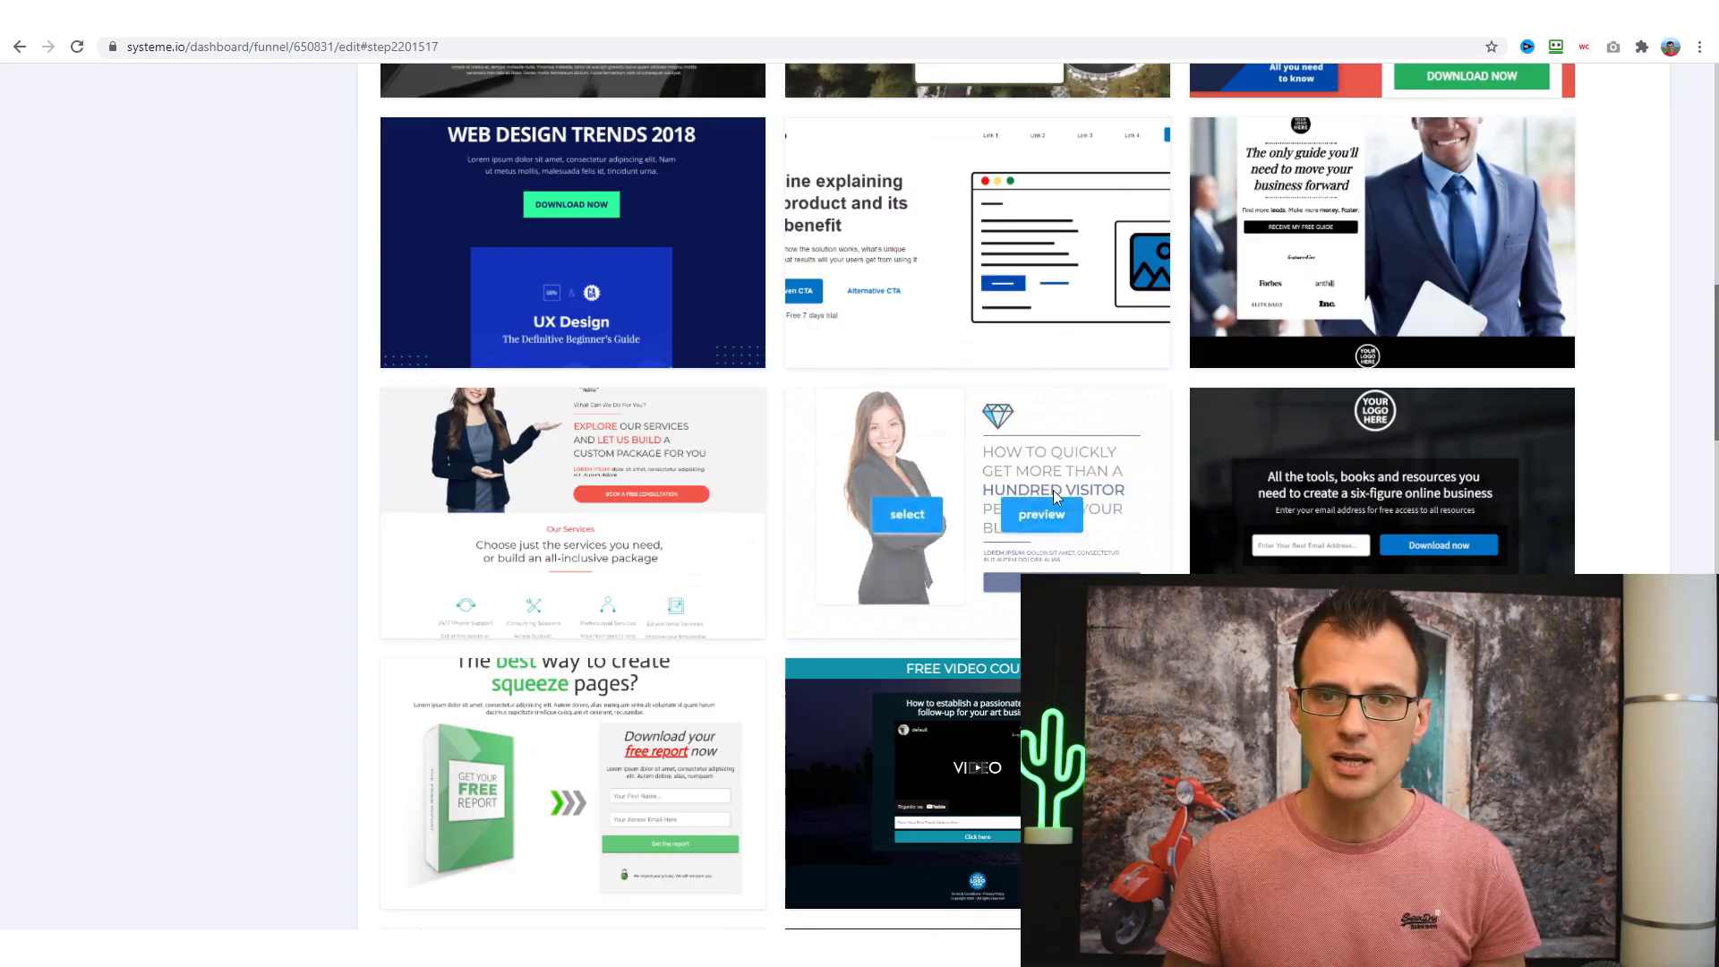
{"action": "scroll", "coordinate": [1057, 488], "scroll_direction": "up", "scroll_amount": 10}
{"action": "scroll", "coordinate": [1057, 492], "scroll_direction": "up", "scroll_amount": 5}
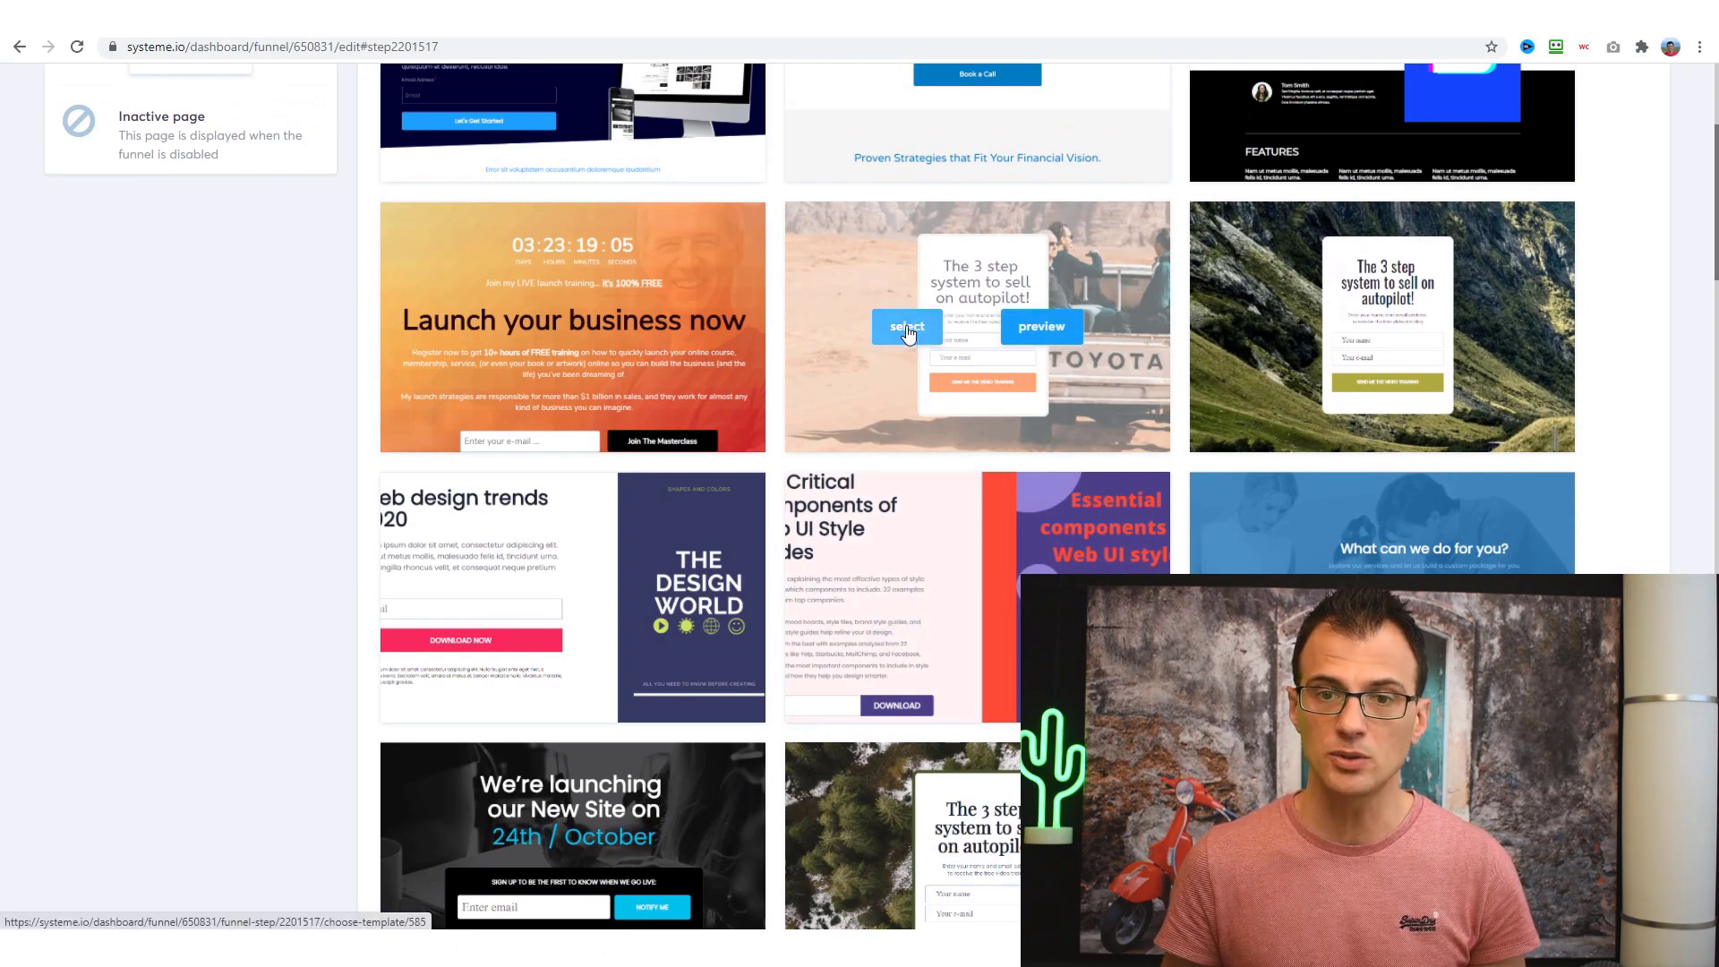
{"action": "left_click", "coordinate": [907, 331]}
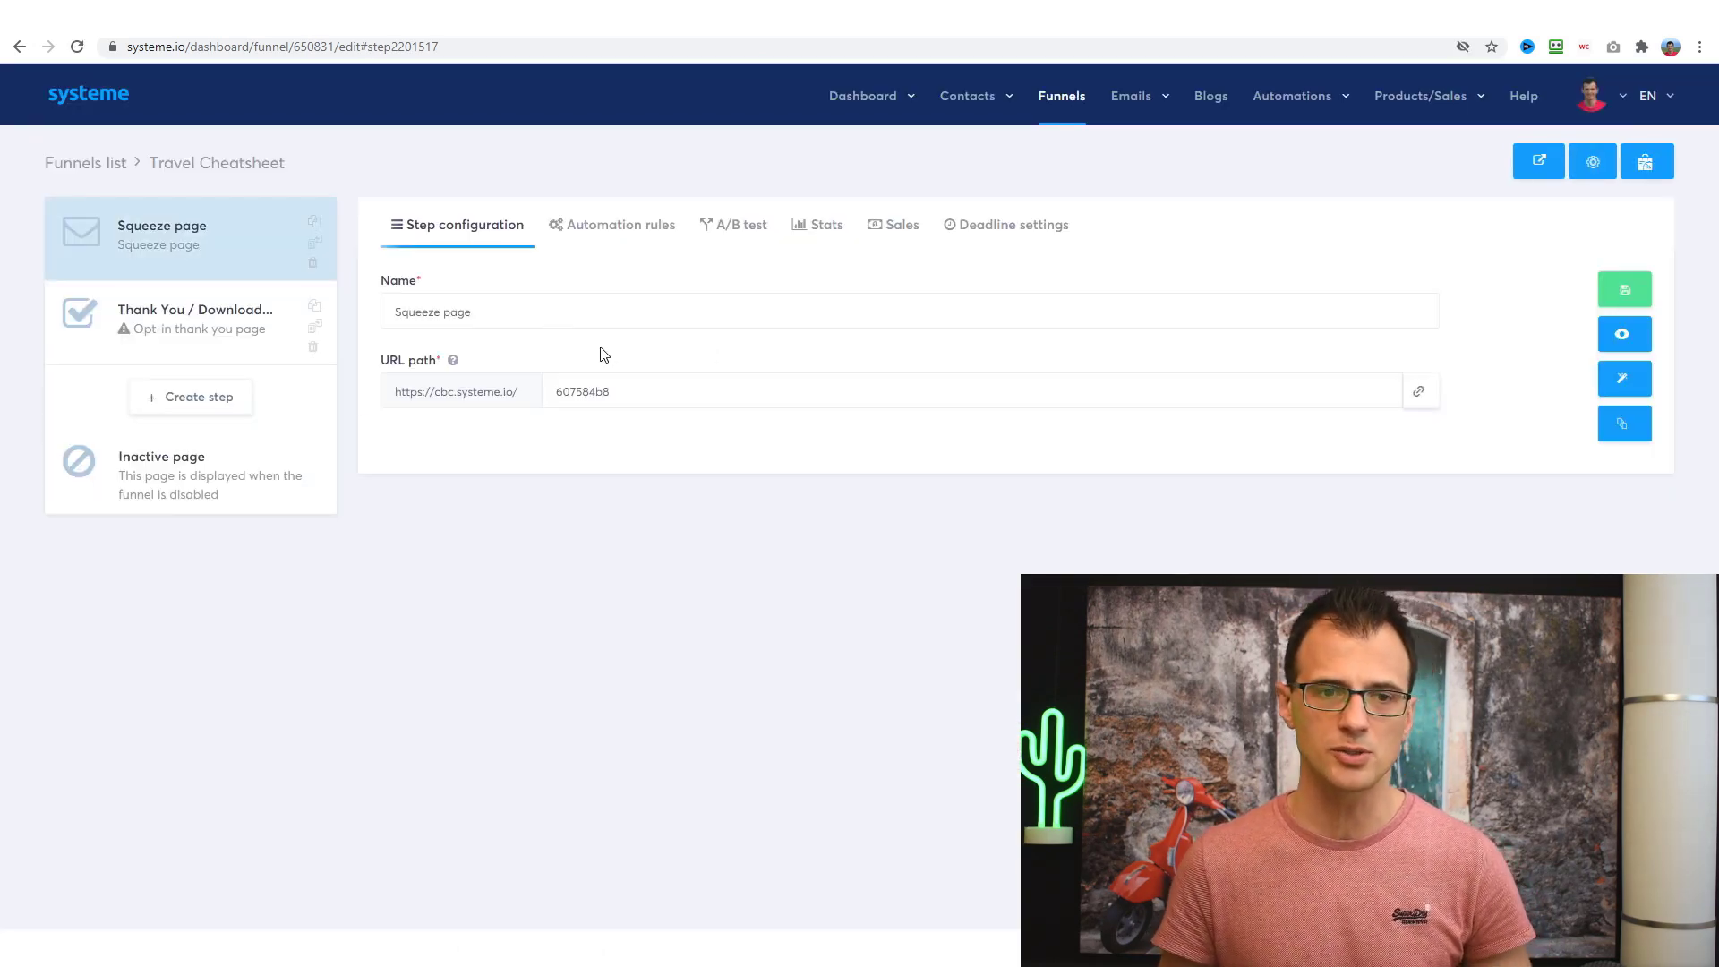
- Set the squeeze page path to cb-tr, rename it Travel Cheatsheet Squeeze Page, and edit it
{"action": "double_click", "coordinate": [659, 384]}
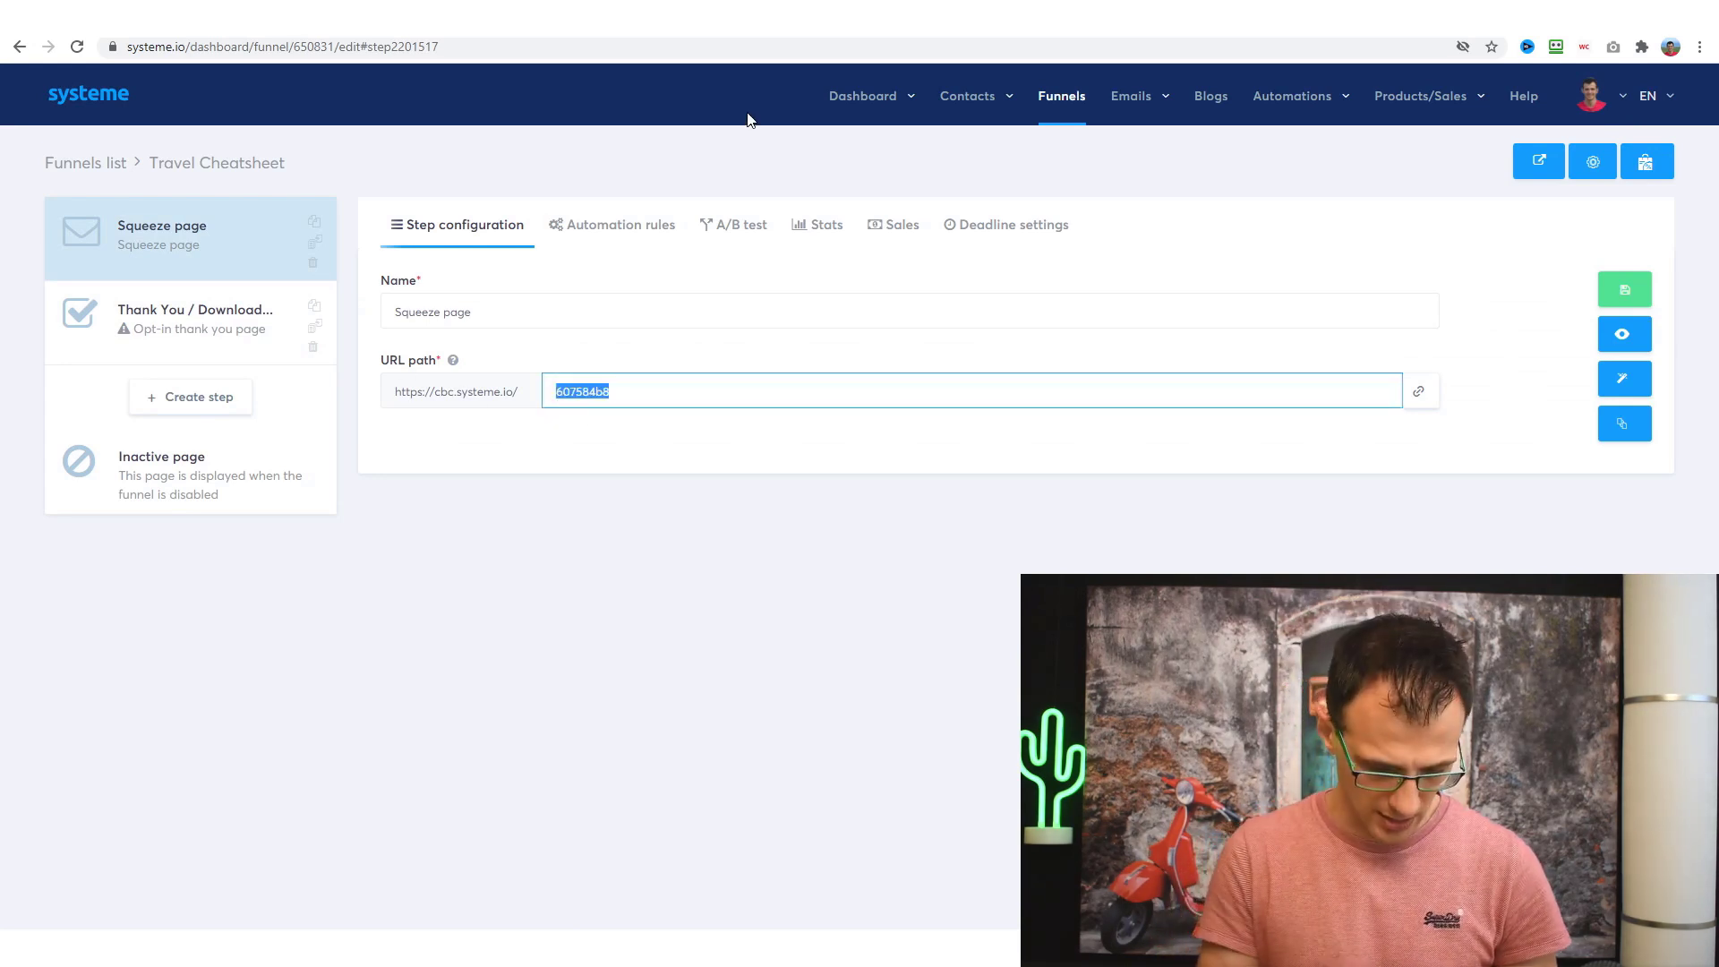
{"action": "type", "text": "cb-travel"}
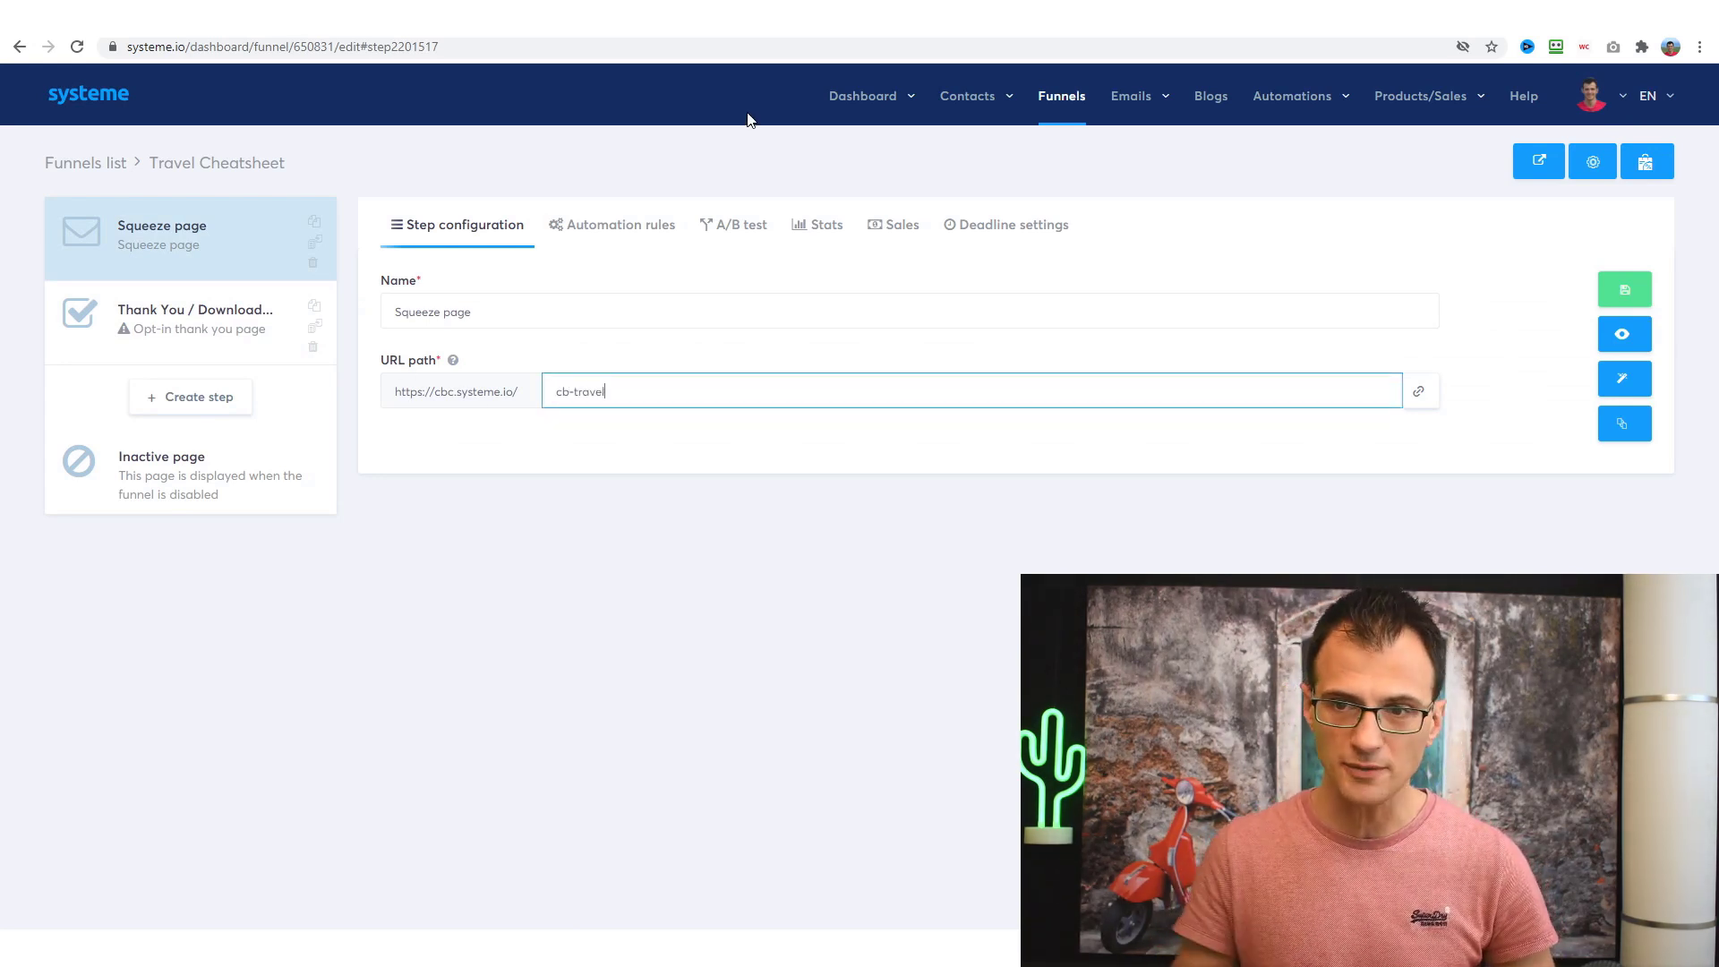
{"action": "left_click", "coordinate": [521, 314]}
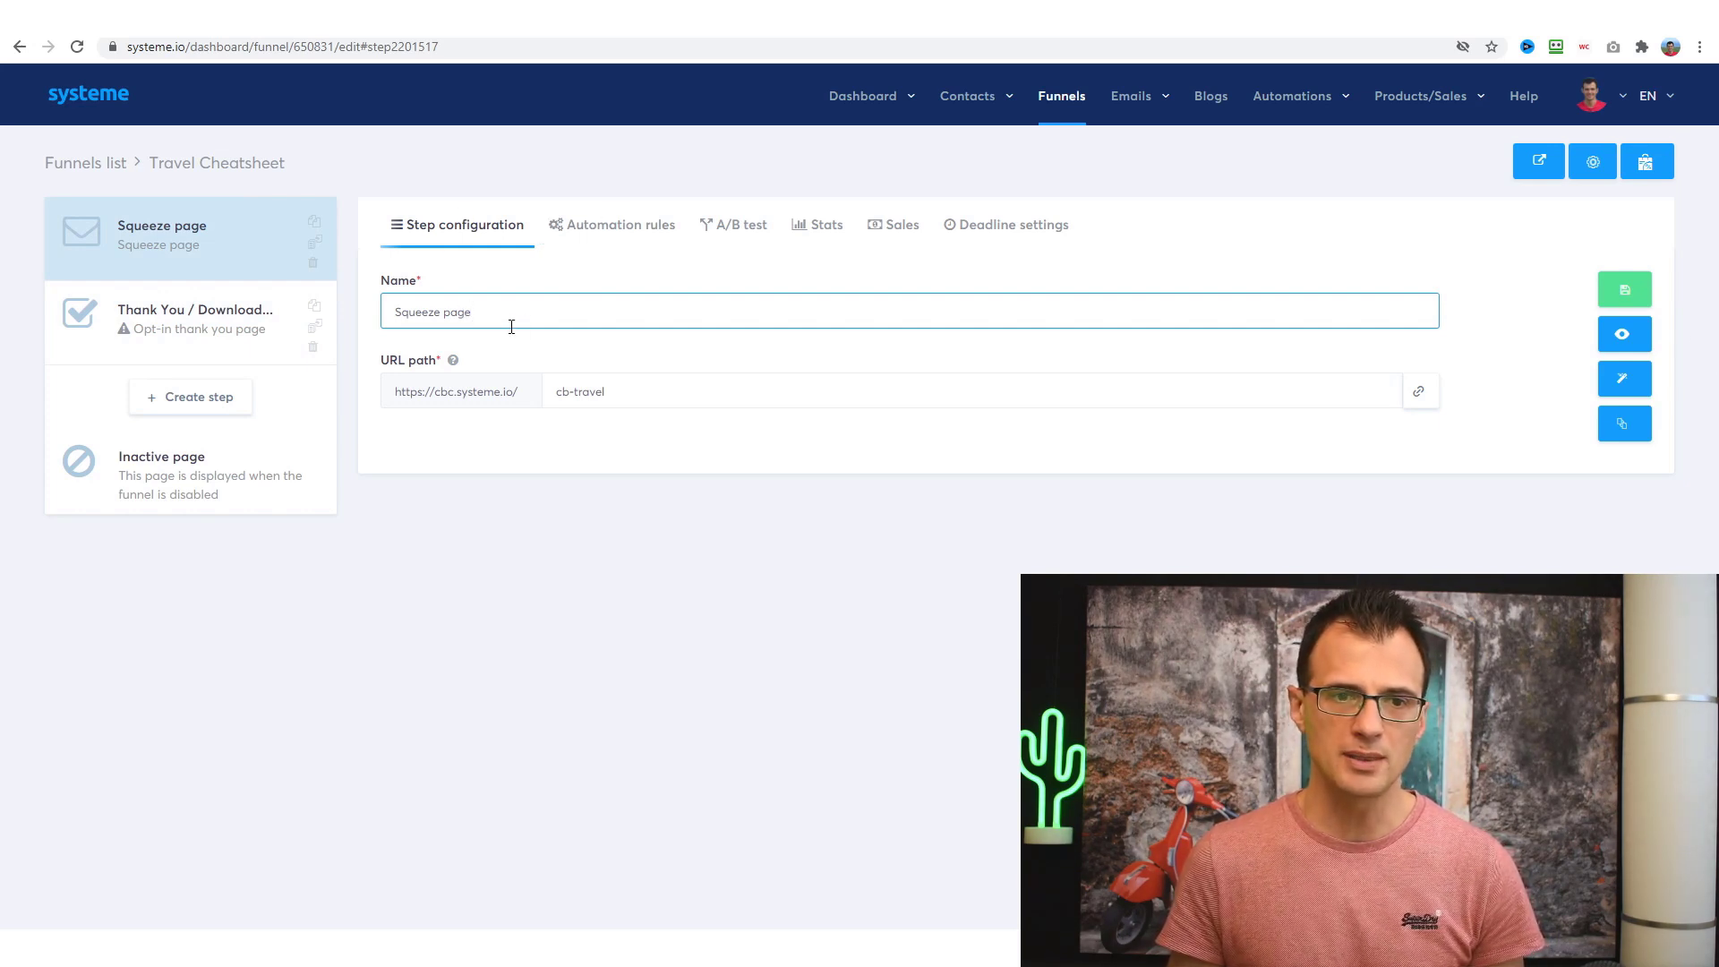
{"action": "left_click_drag", "start_coordinate": [549, 322], "coordinate": [269, 327]}
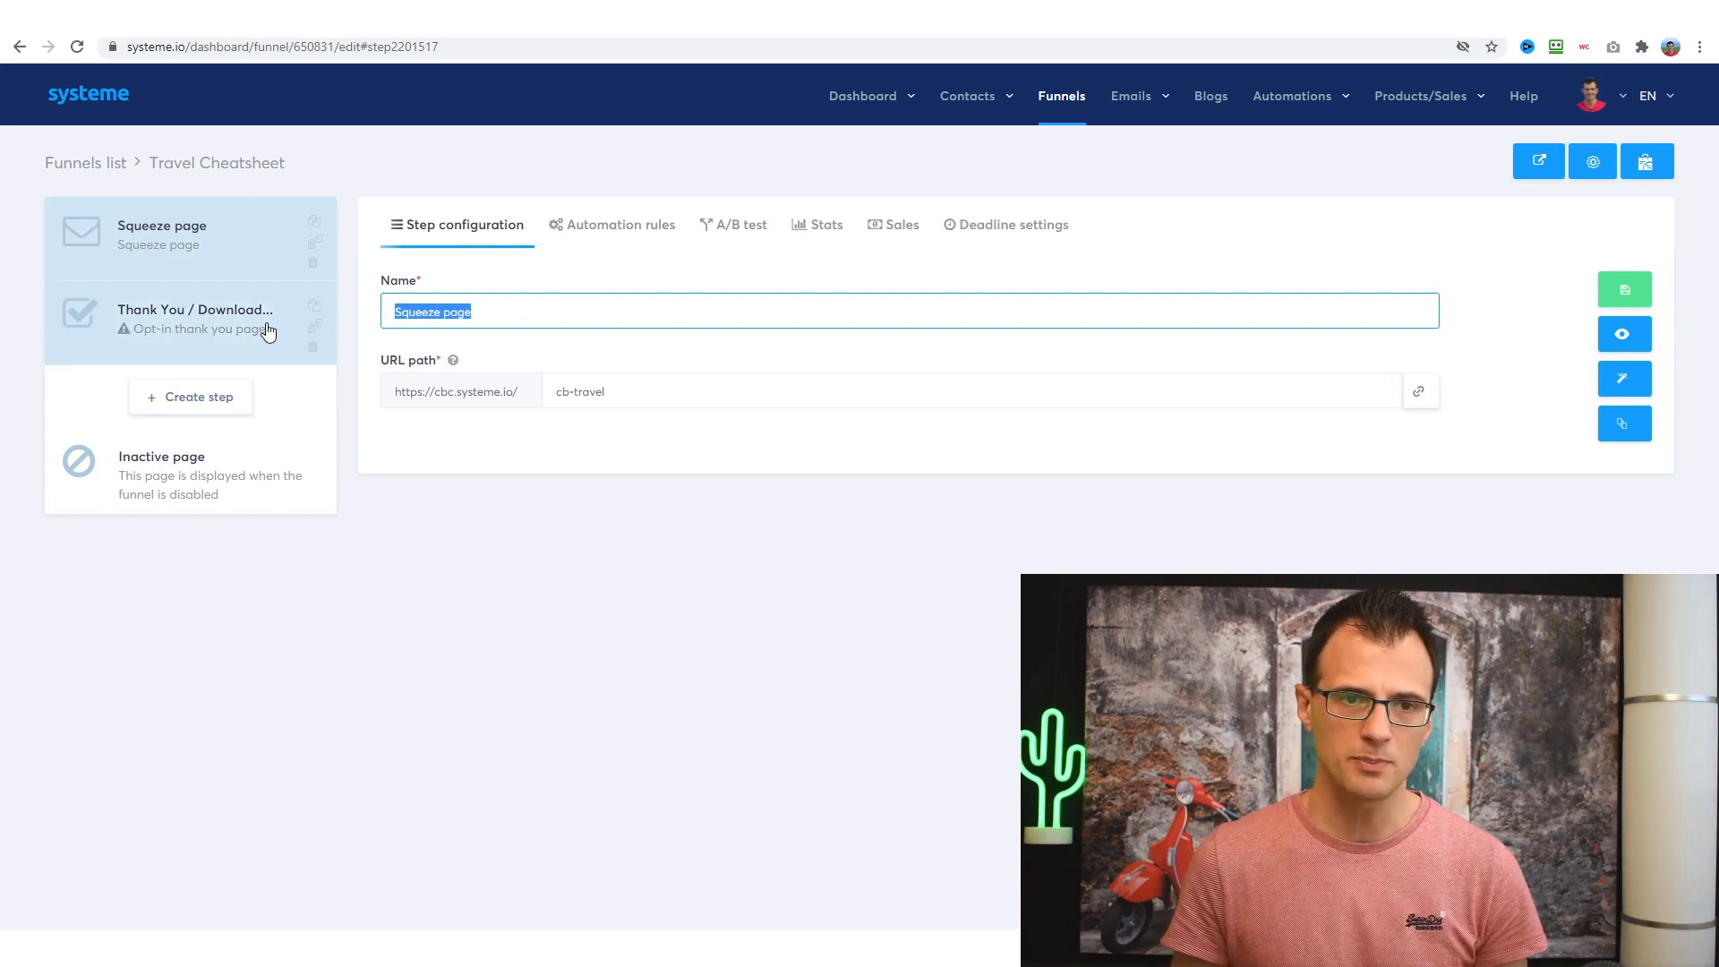
{"action": "type", "text": "Trave"}
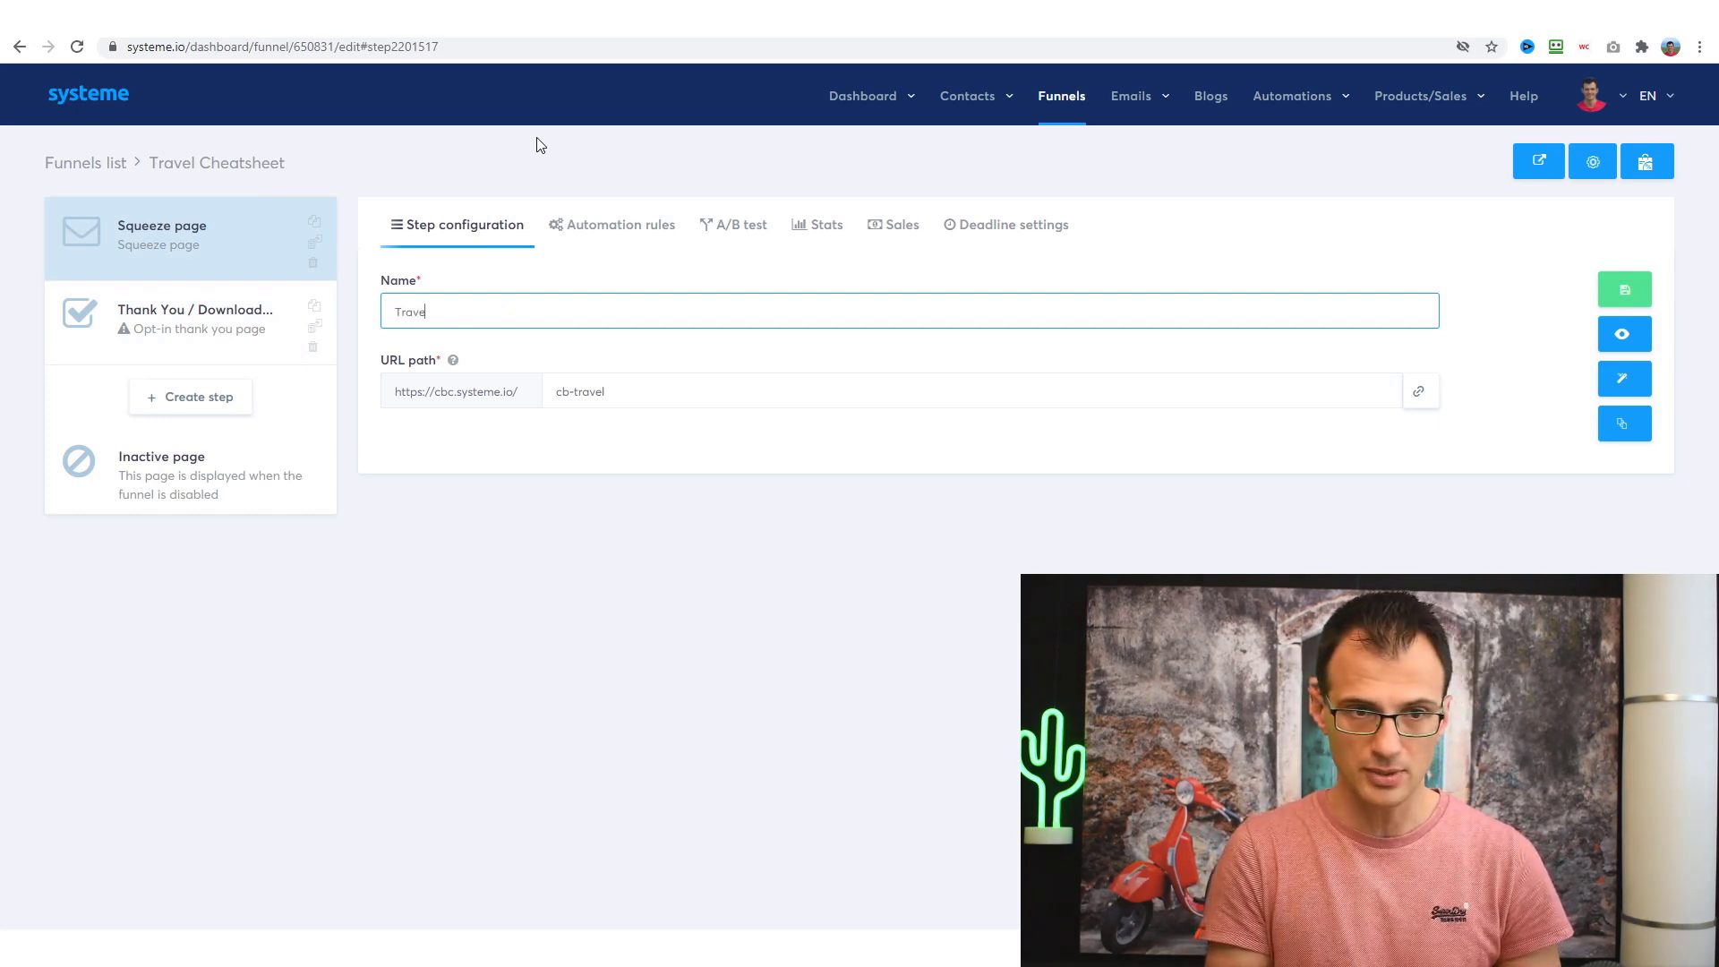
{"action": "type", "text": "l Cheatsheet Squeeze Page"}
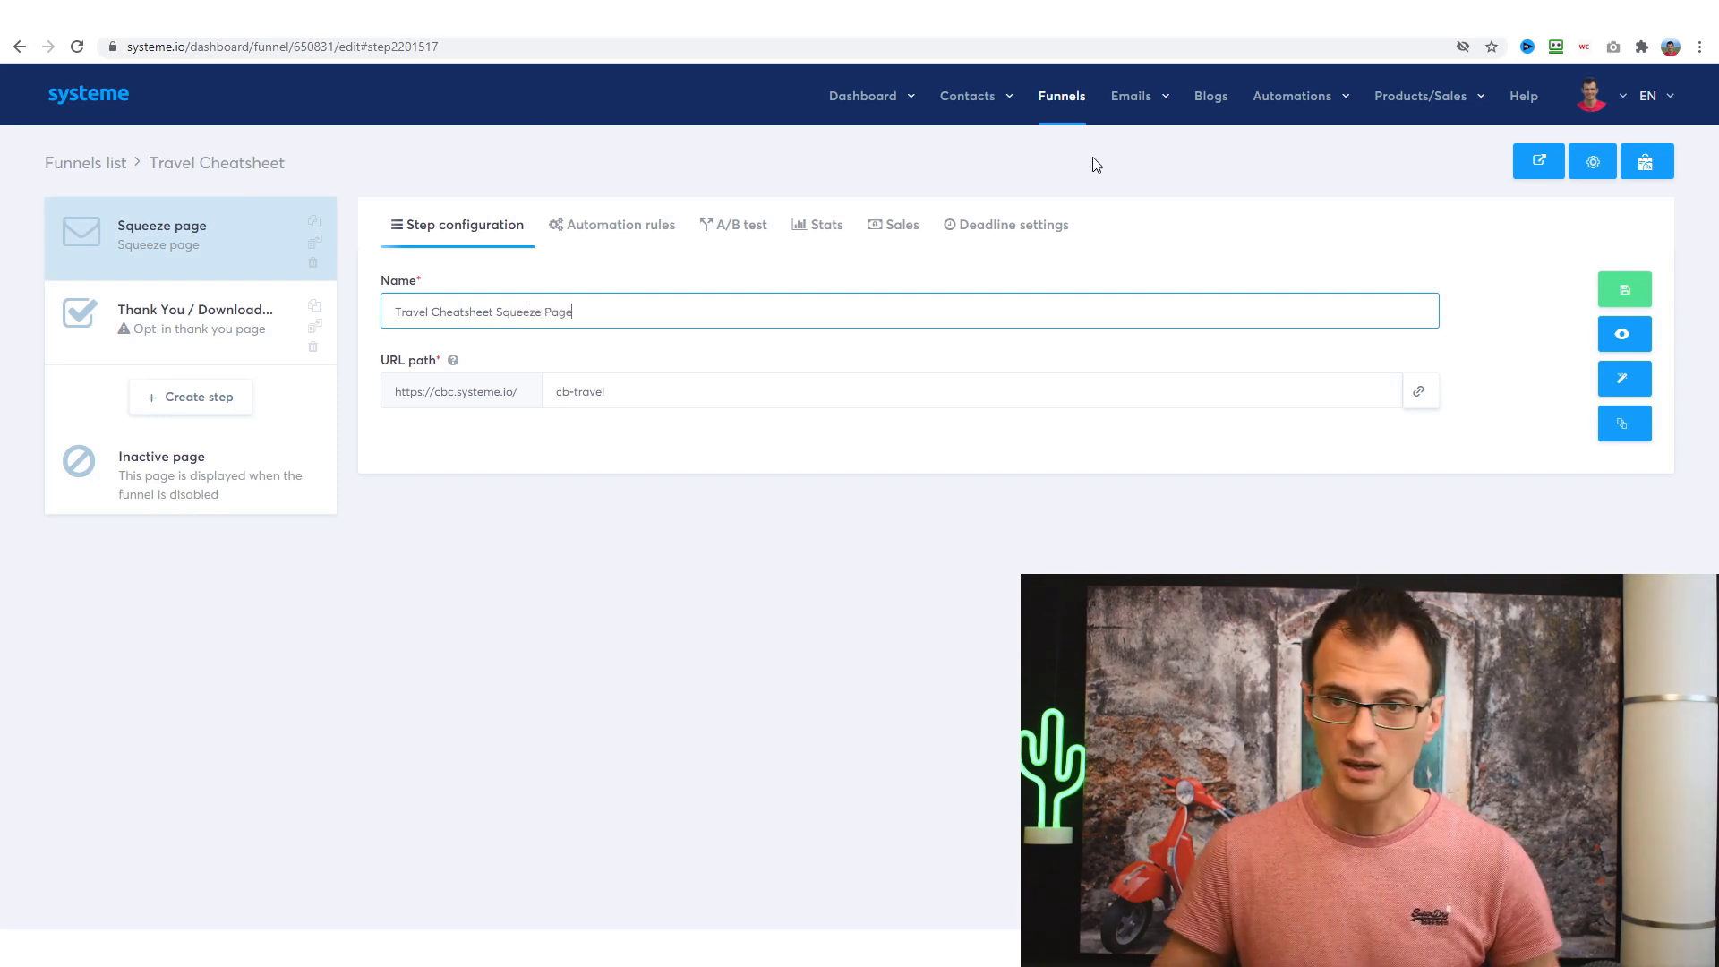
{"action": "left_click", "coordinate": [1624, 383]}
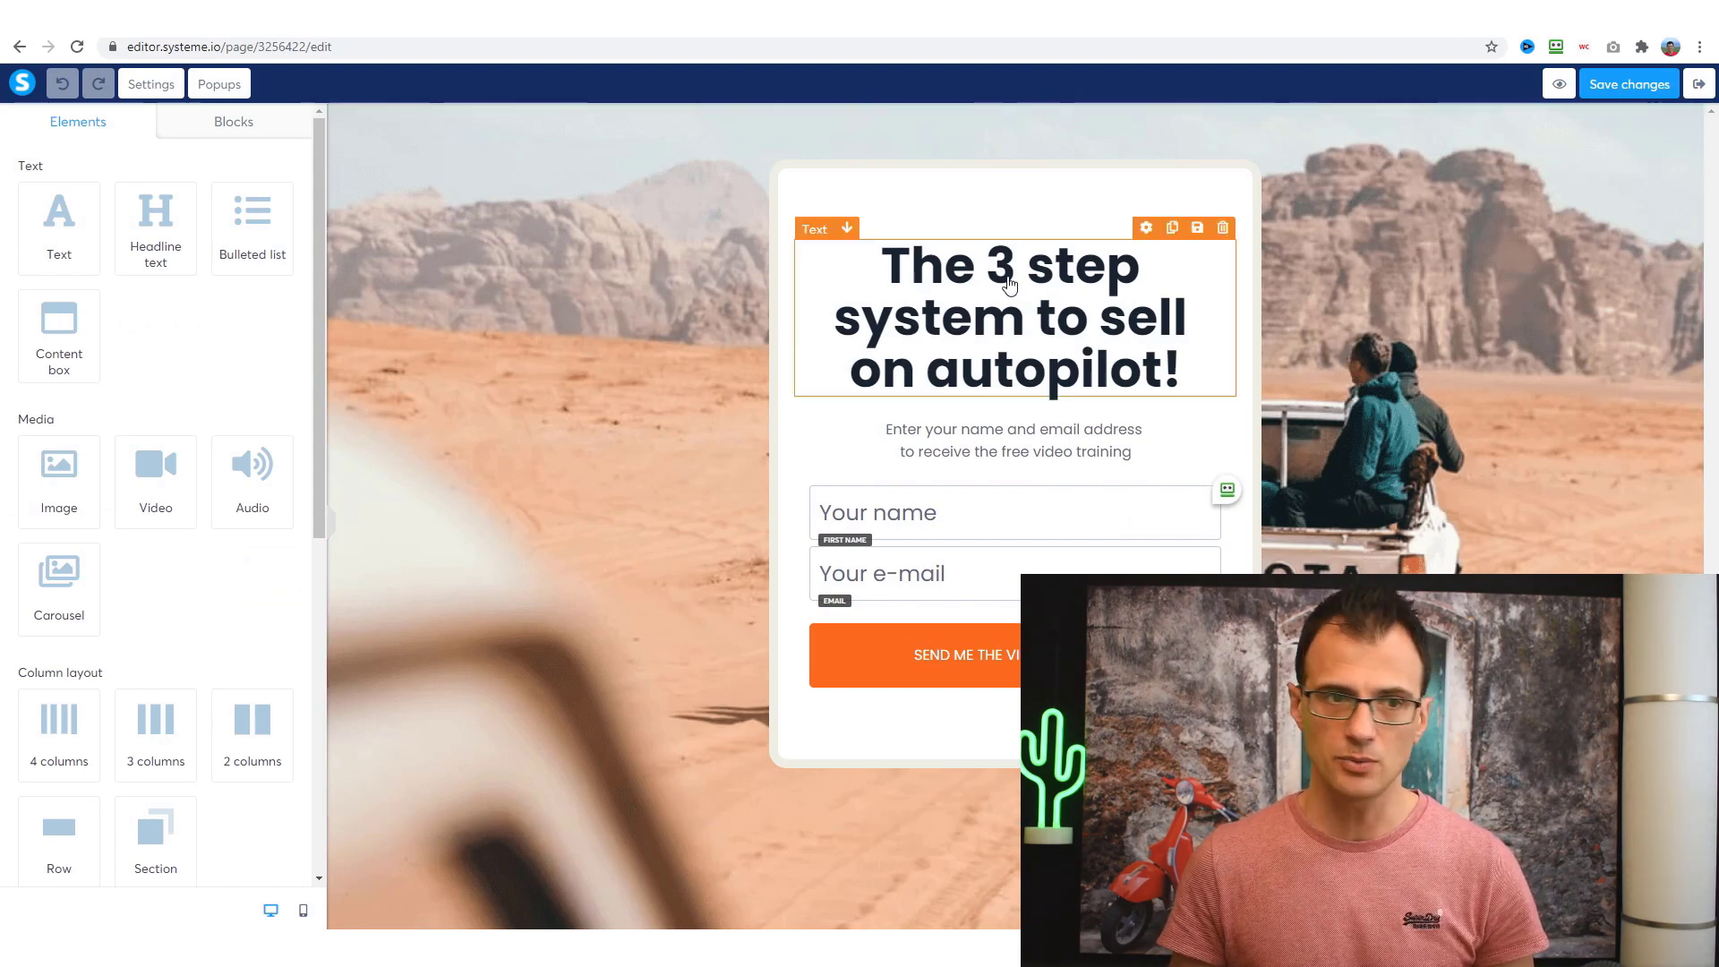
- Change the headline to Download Your Travel Cheat-Sheet and the button text to SEND ME THE CHEATSHEET
{"action": "left_click", "coordinate": [982, 295]}
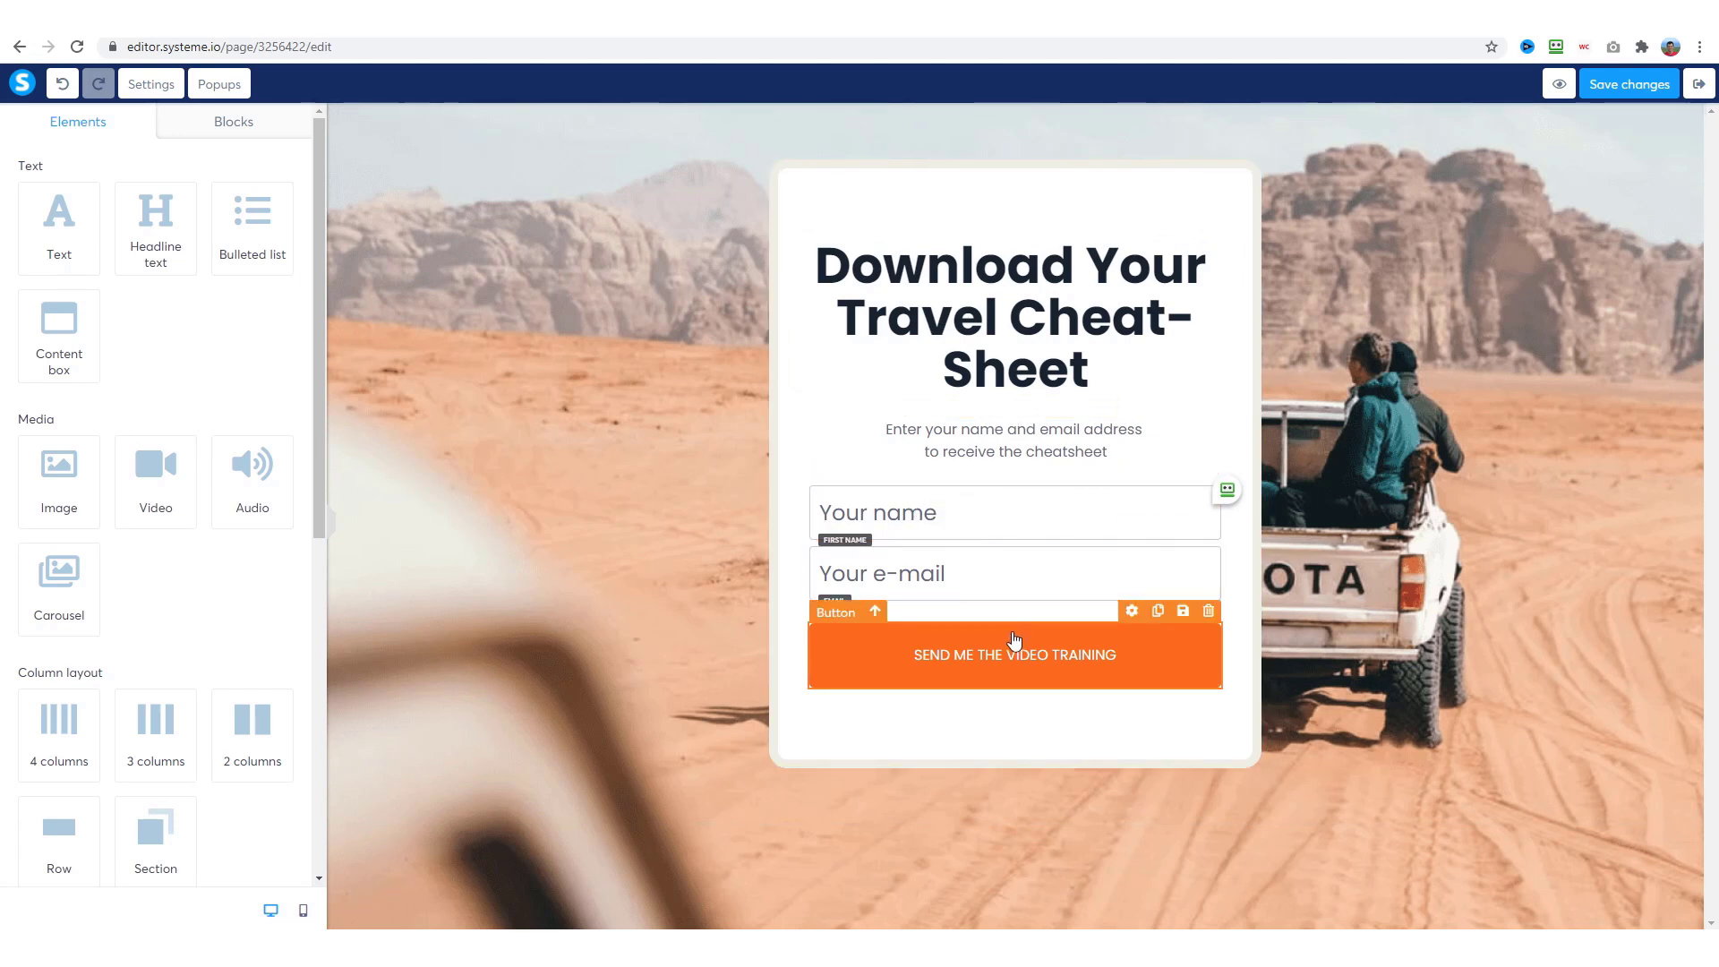
{"action": "left_click", "coordinate": [1104, 657]}
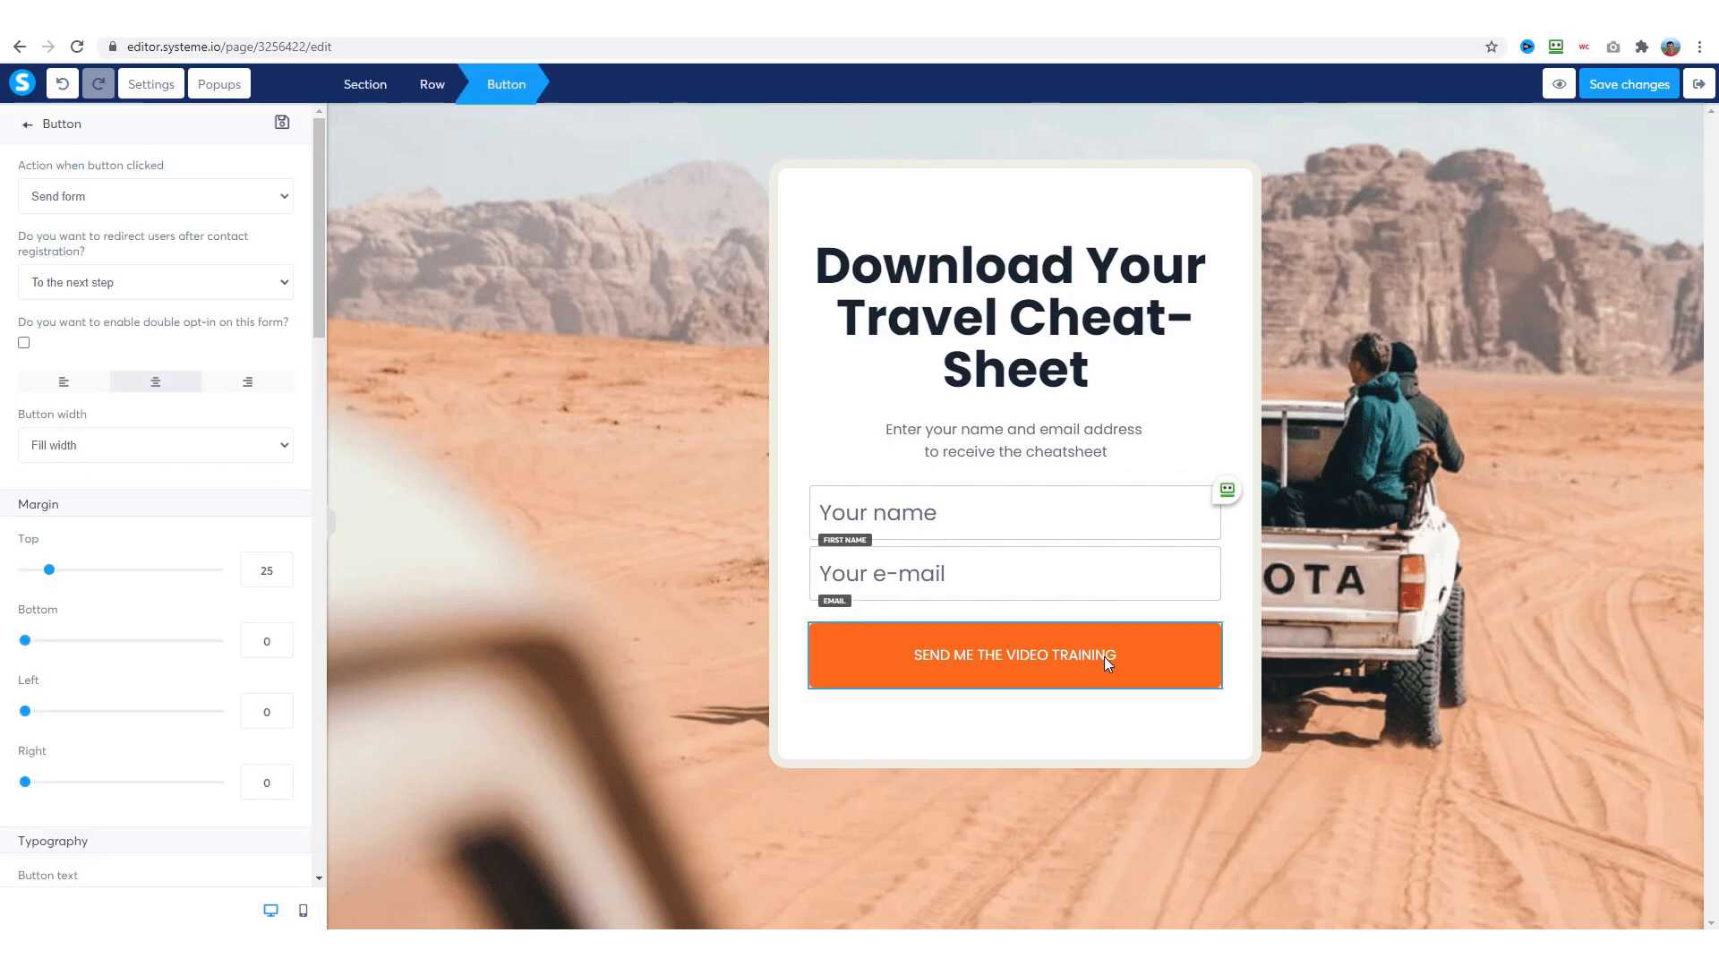
{"action": "left_click", "coordinate": [1063, 665]}
{"action": "left_click", "coordinate": [1061, 659]}
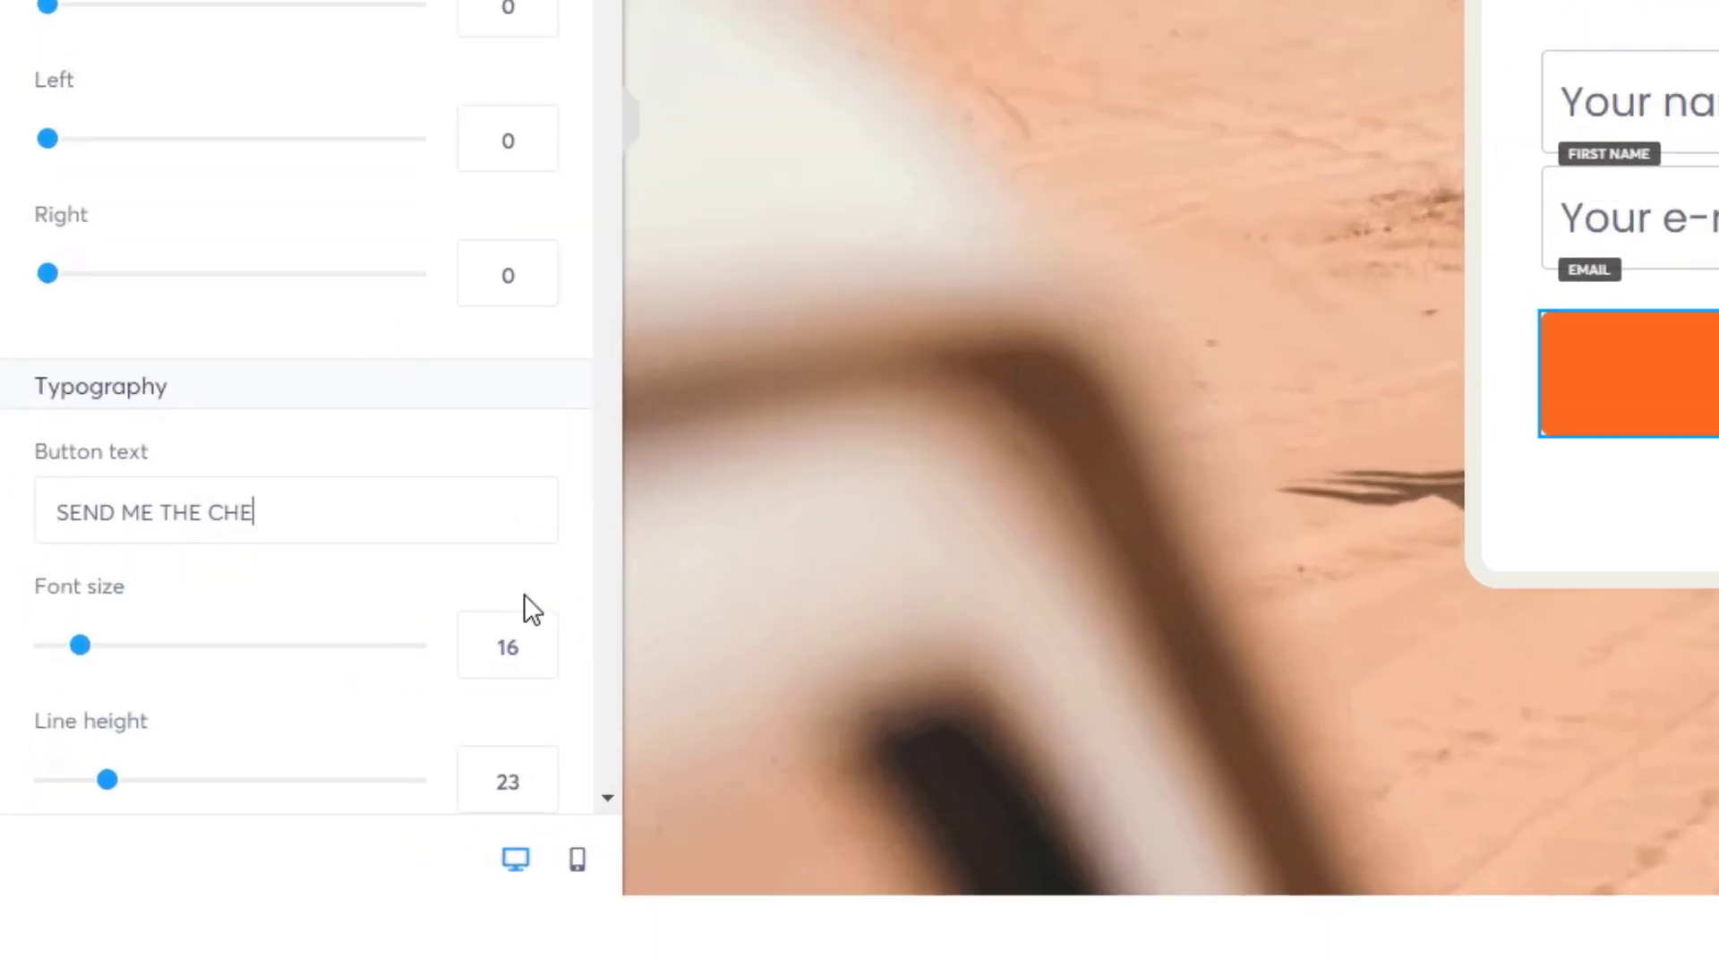
{"action": "type", "text": "ATSHEET"}
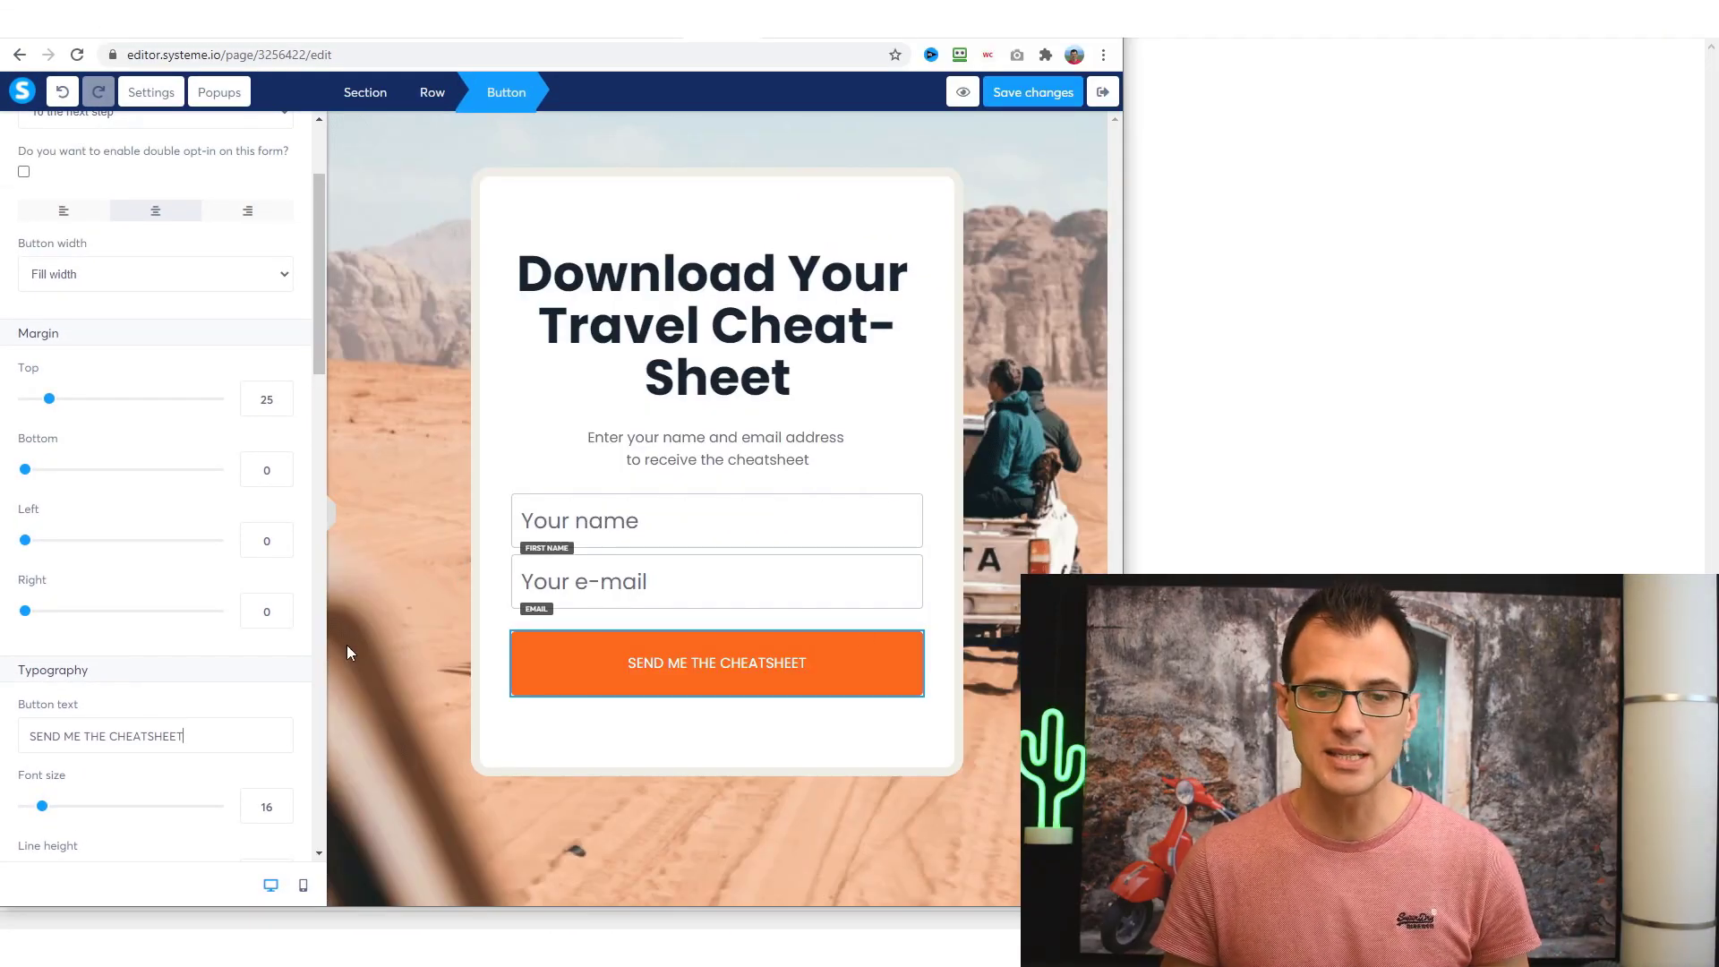
{"action": "scroll", "coordinate": [199, 519], "scroll_direction": "up", "scroll_amount": 2}
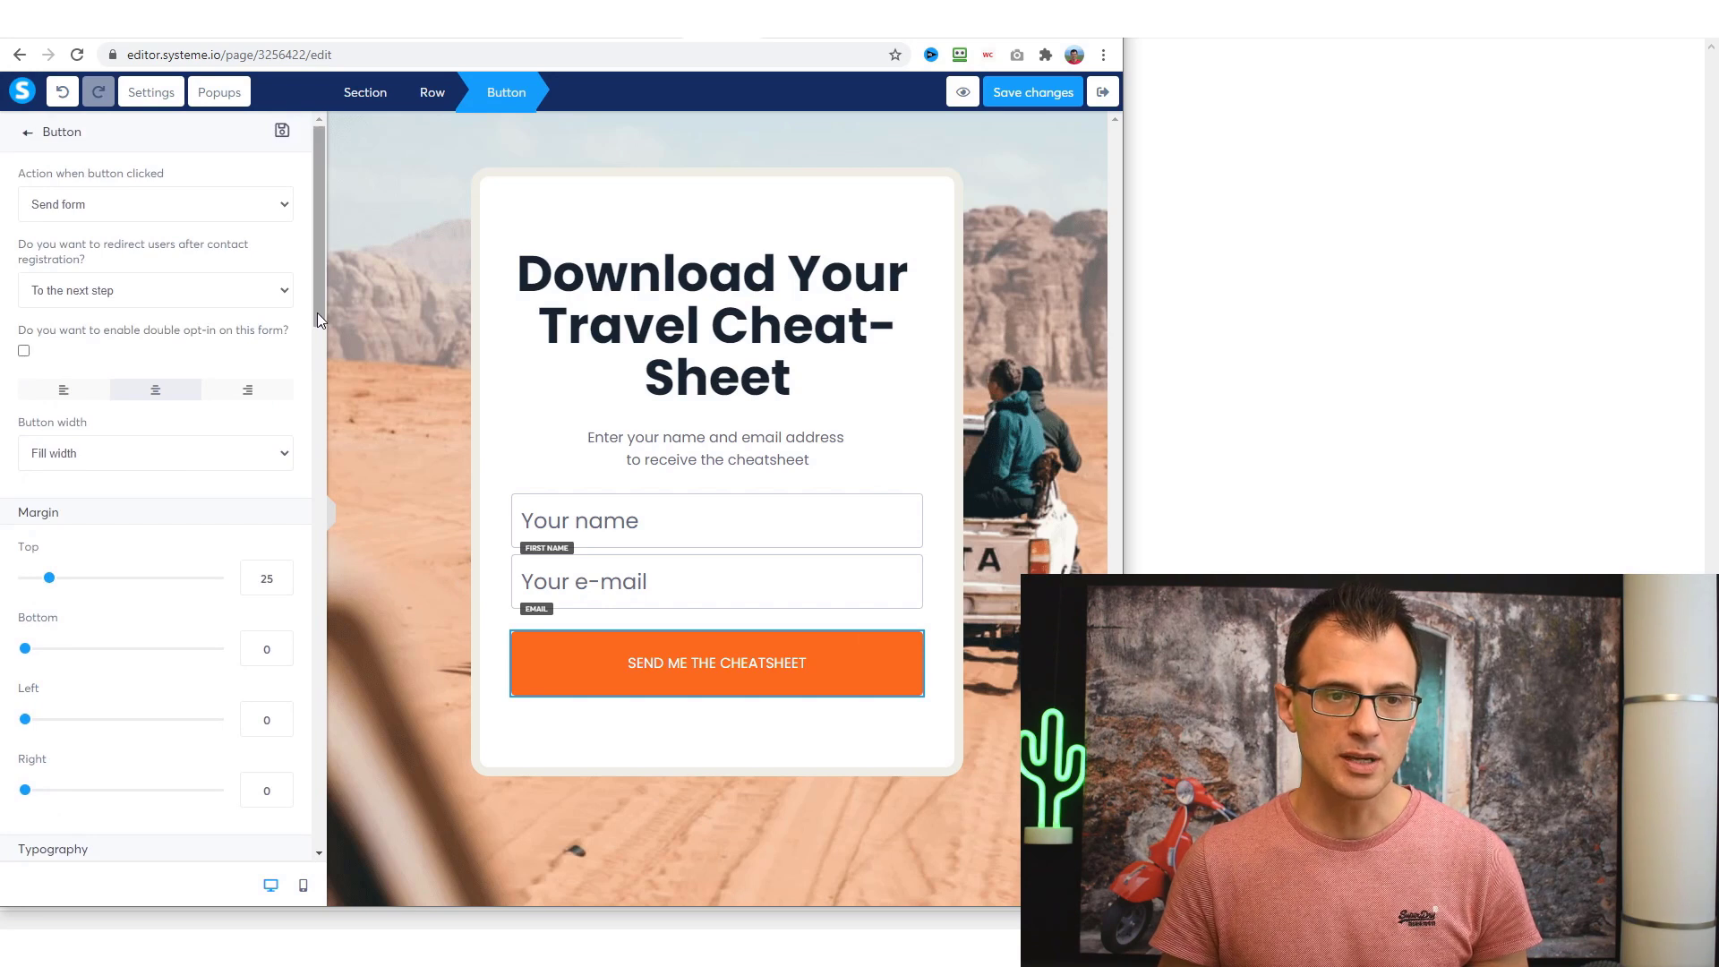
{"action": "left_click", "coordinate": [622, 208]}
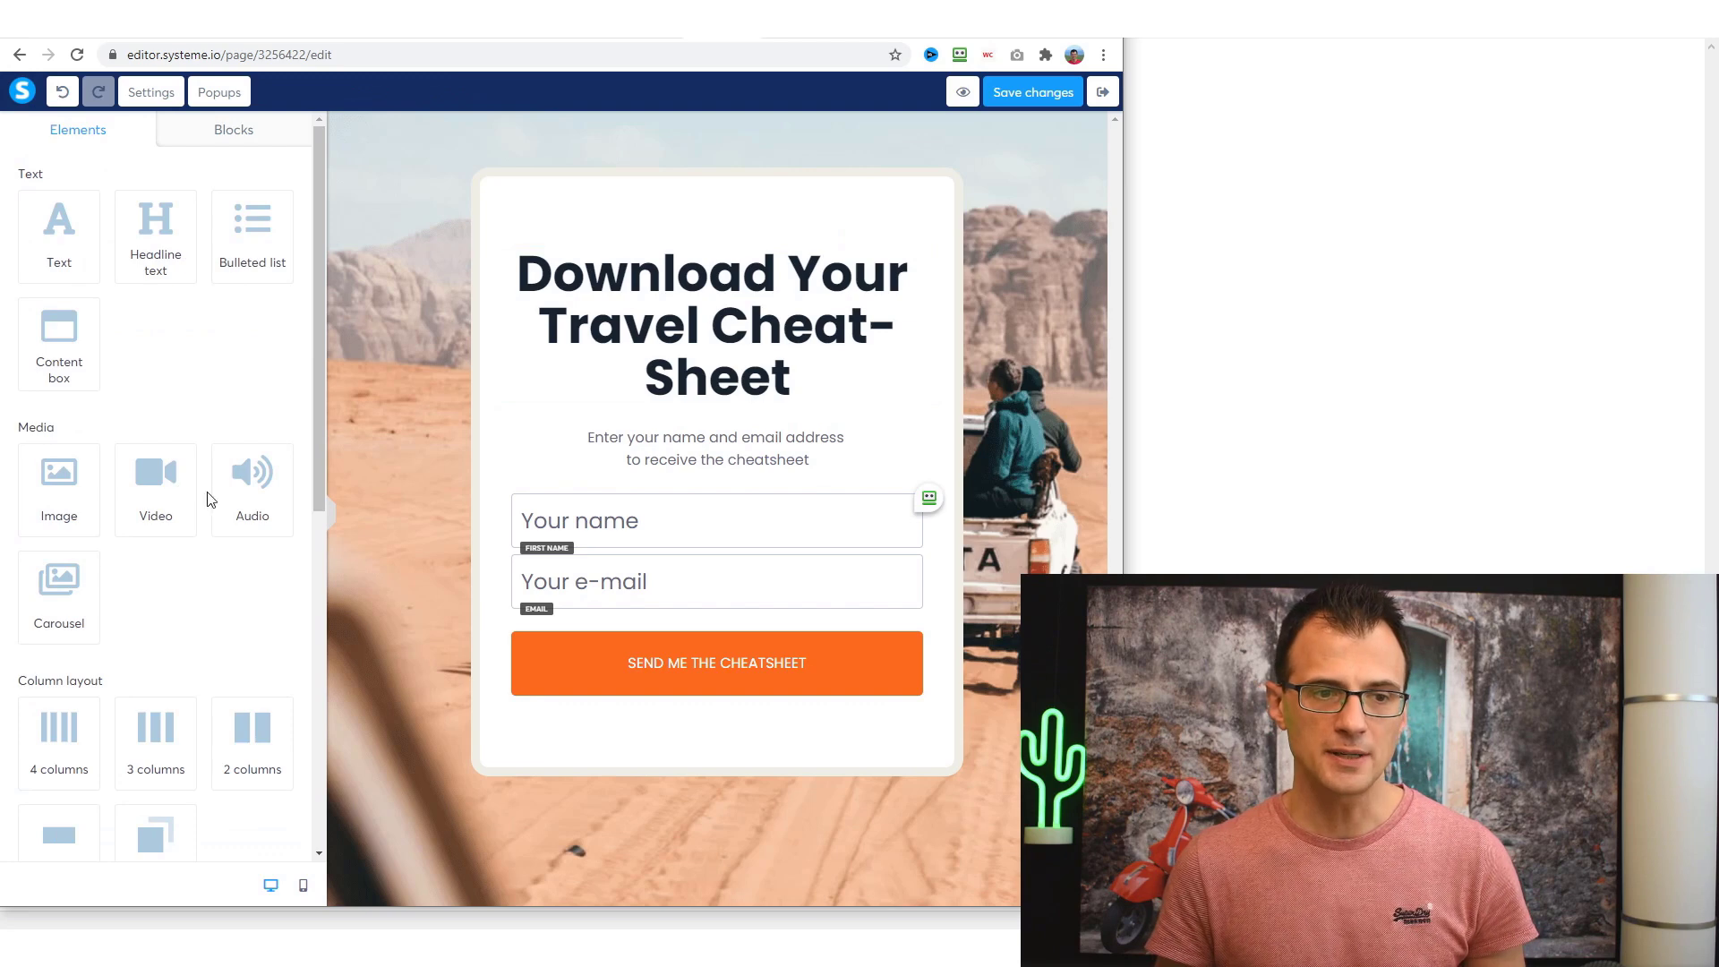
- Save the changes to the opt-in page
{"action": "scroll", "coordinate": [172, 475], "scroll_direction": "down", "scroll_amount": 4}
{"action": "scroll", "coordinate": [143, 547], "scroll_direction": "down", "scroll_amount": 3}
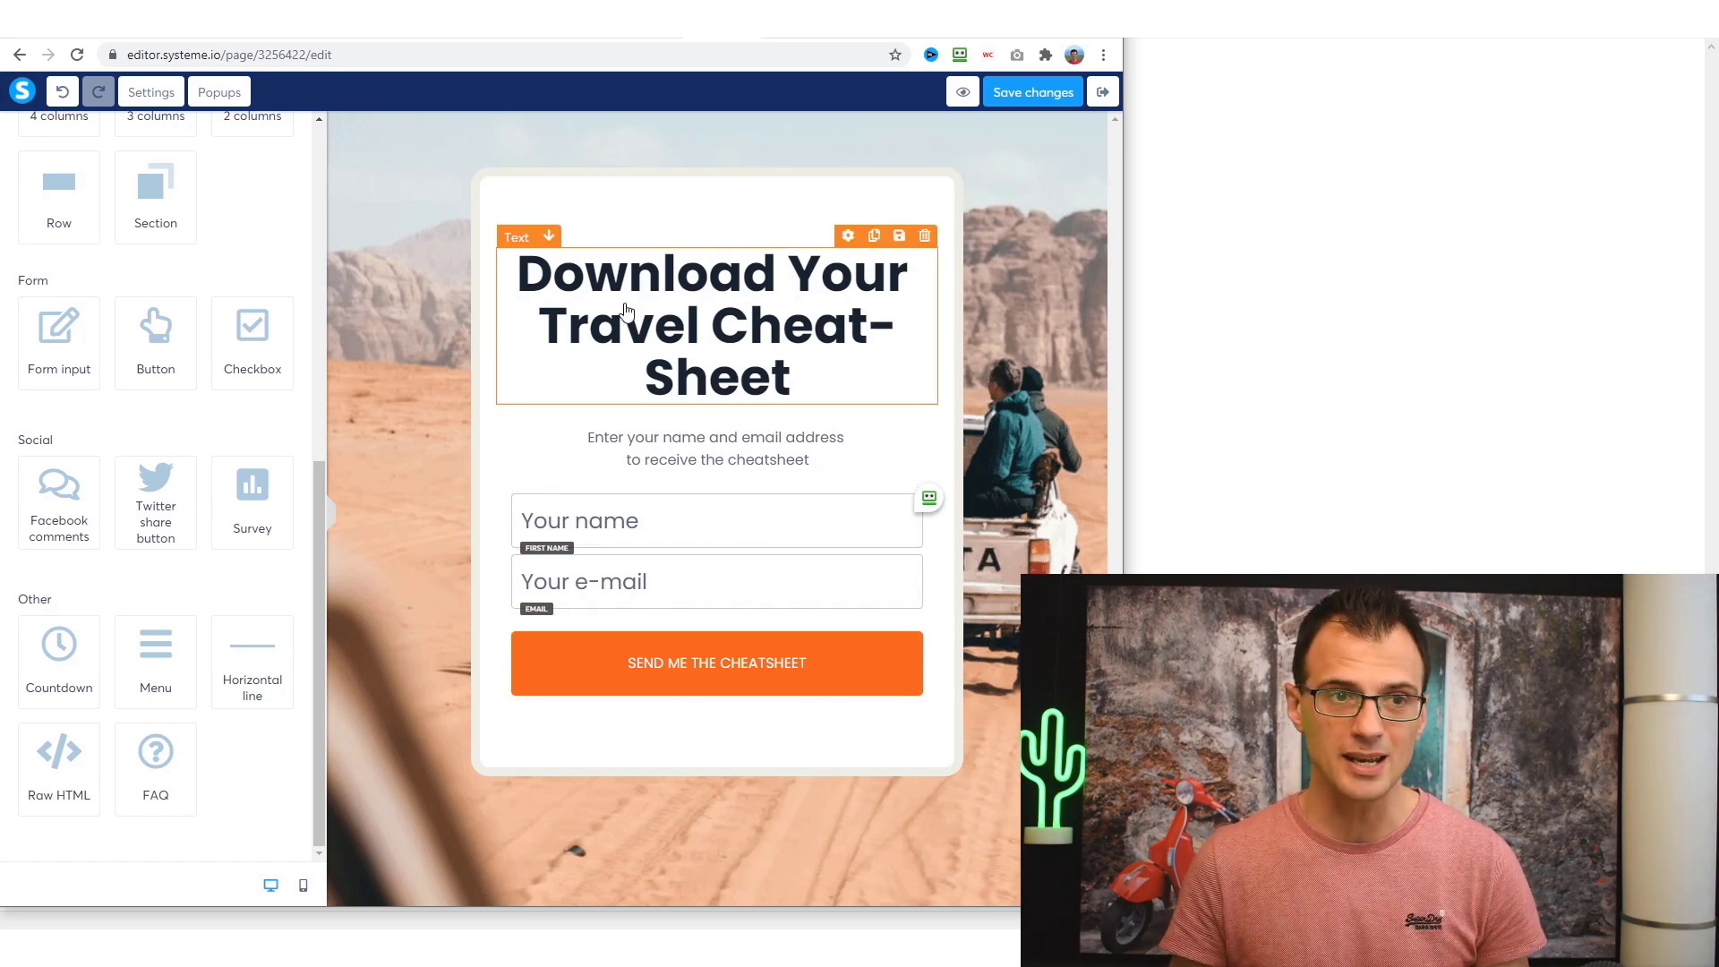
{"action": "left_click", "coordinate": [1034, 92]}
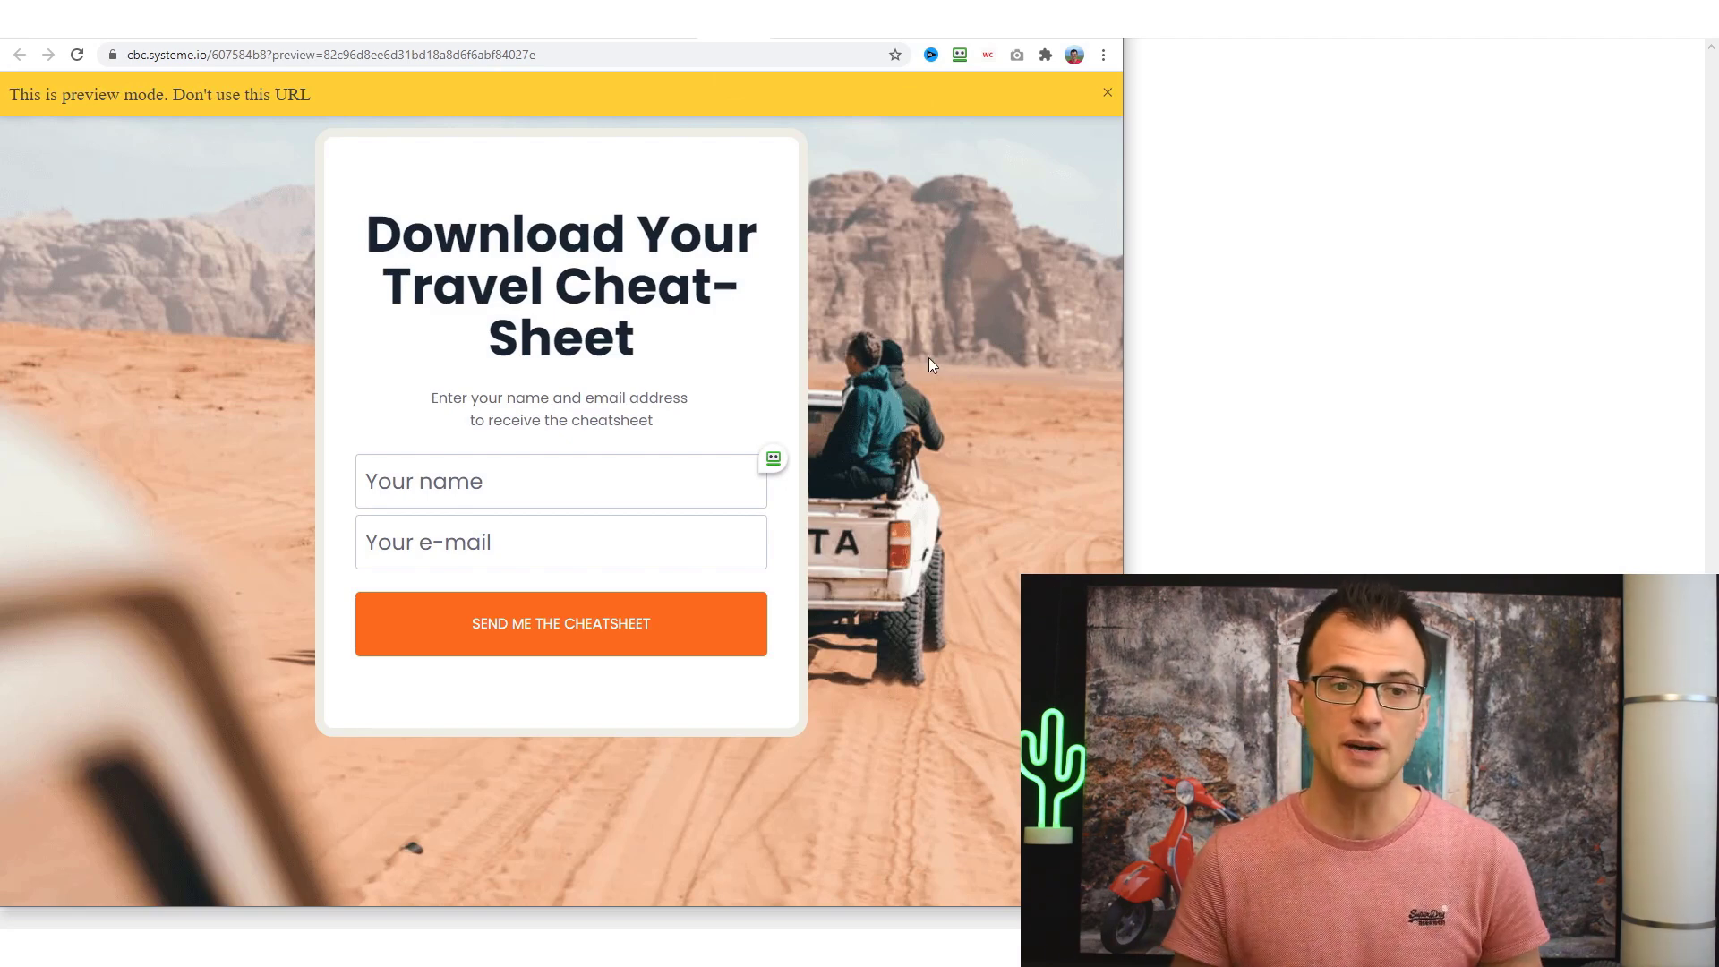
- Try the preview's Your name field, then return to the Travel Cheatsheet funnel's step settings
{"action": "left_click", "coordinate": [491, 462]}
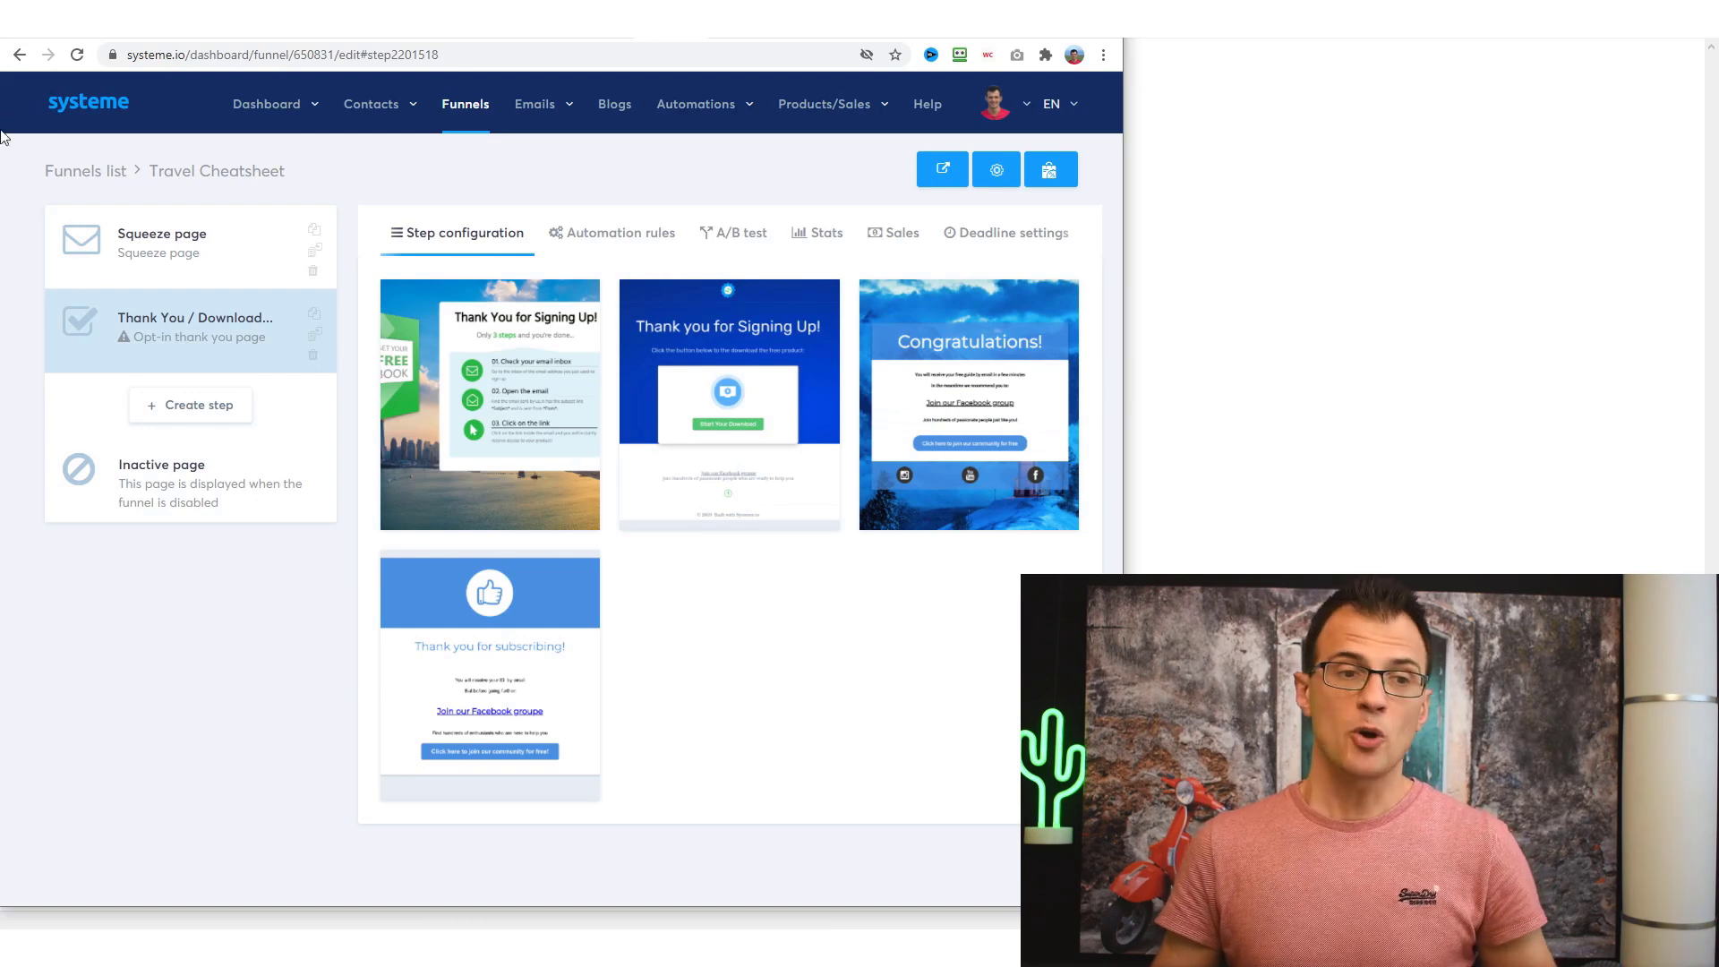
{"action": "left_click", "coordinate": [148, 256]}
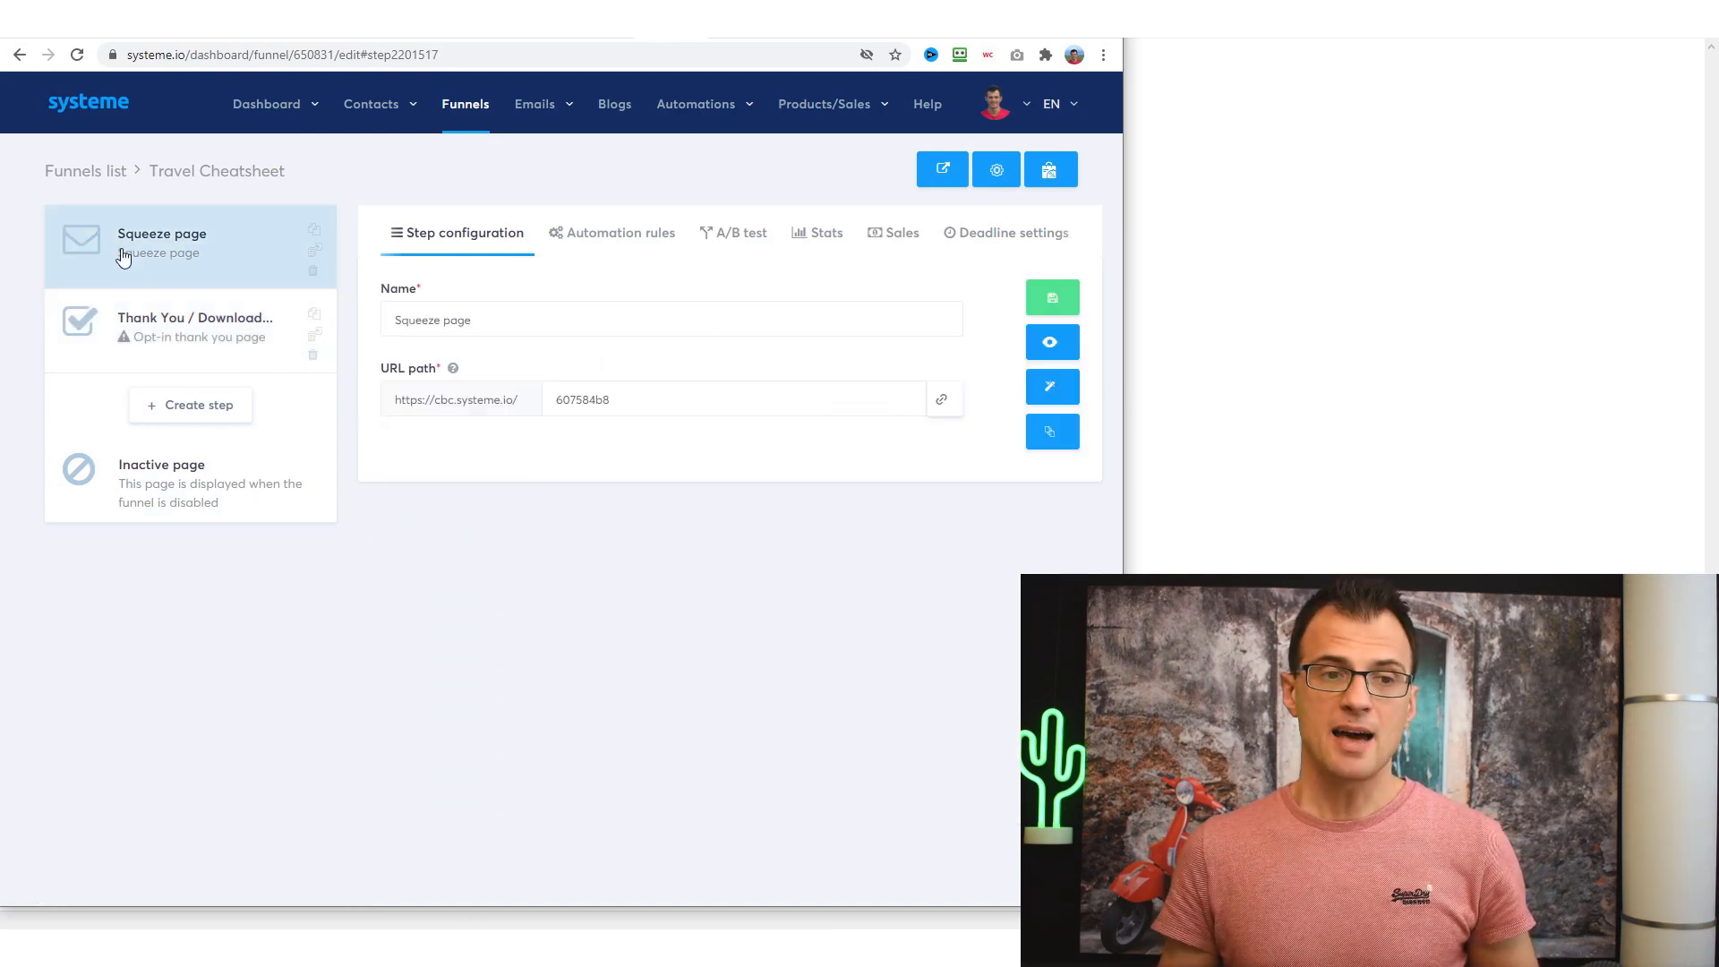
- Review the Thank You / Download step's settings
{"action": "left_click", "coordinate": [178, 359]}
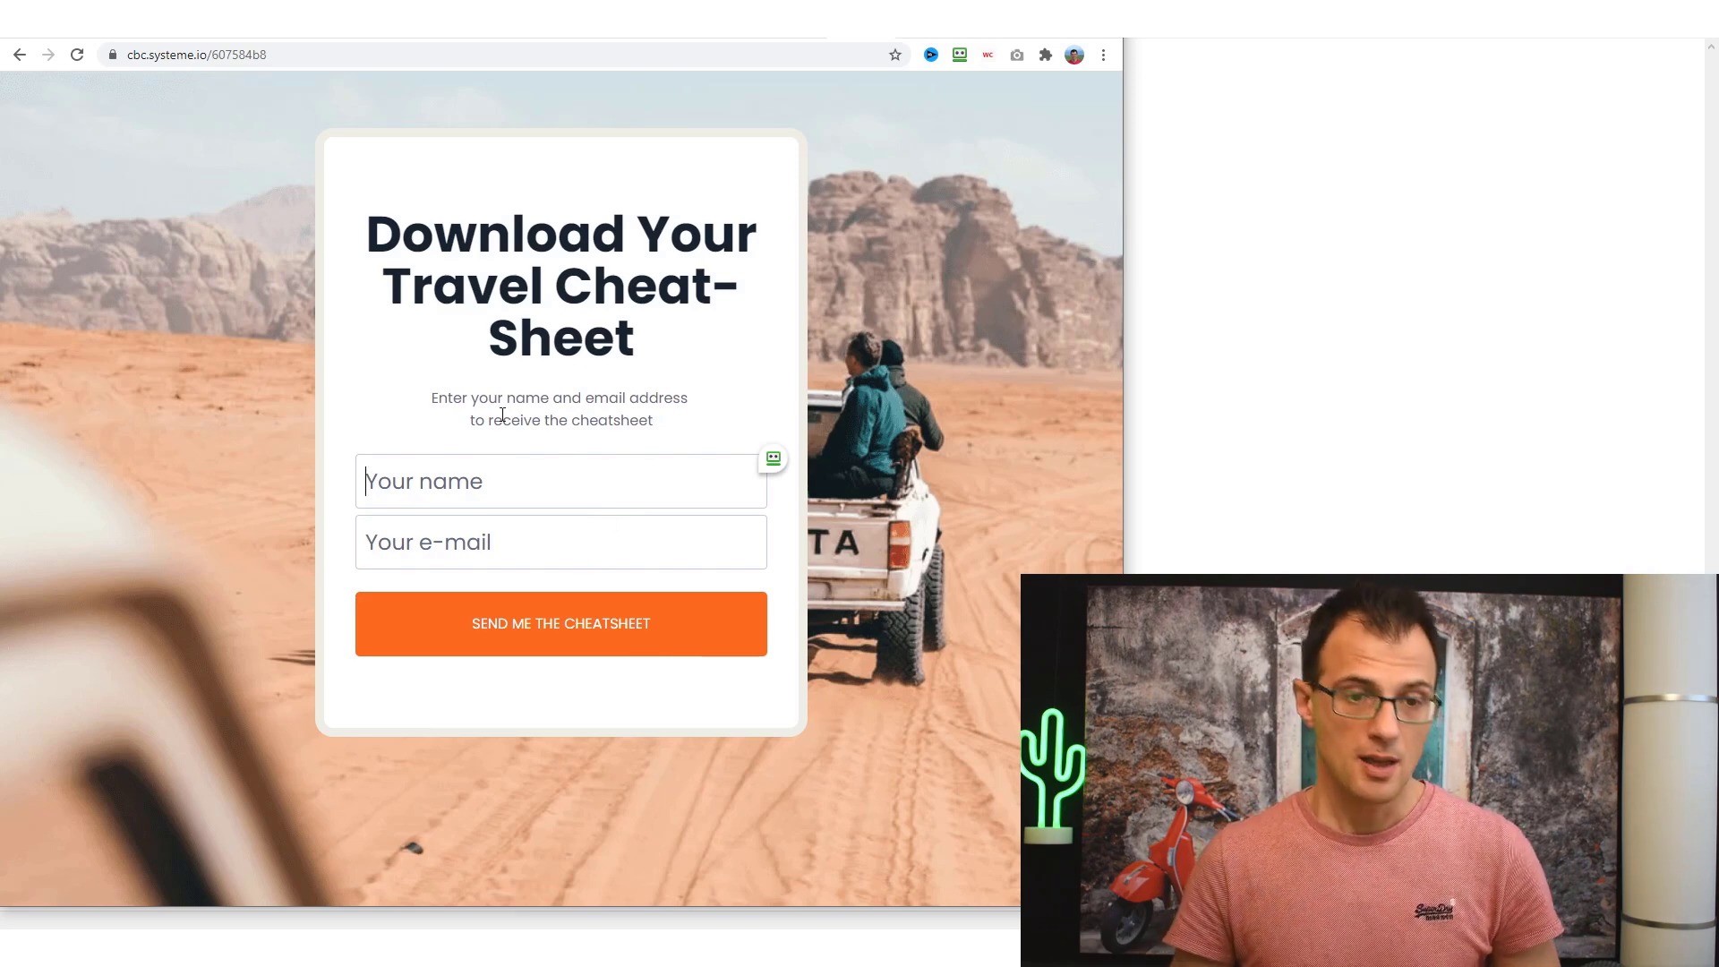
- Submit a test sign-up with a test e-mail on the live squeeze page, then go back
{"action": "type", "text": "Greg"}
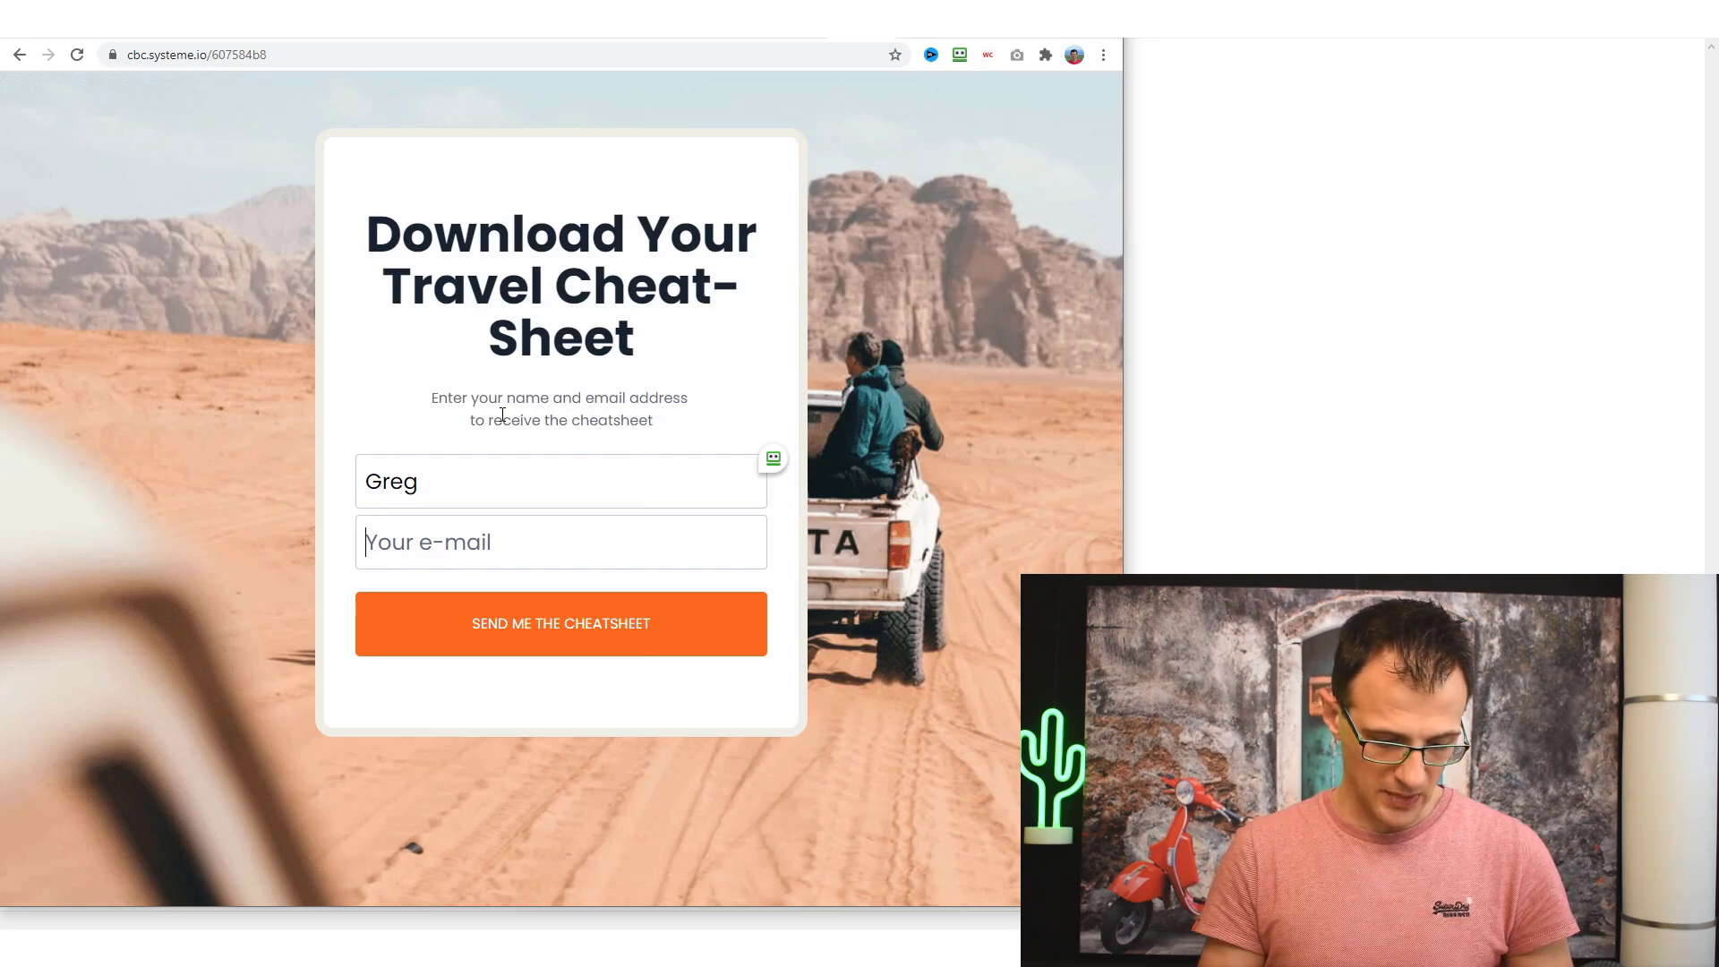
{"action": "left_click", "coordinate": [617, 650]}
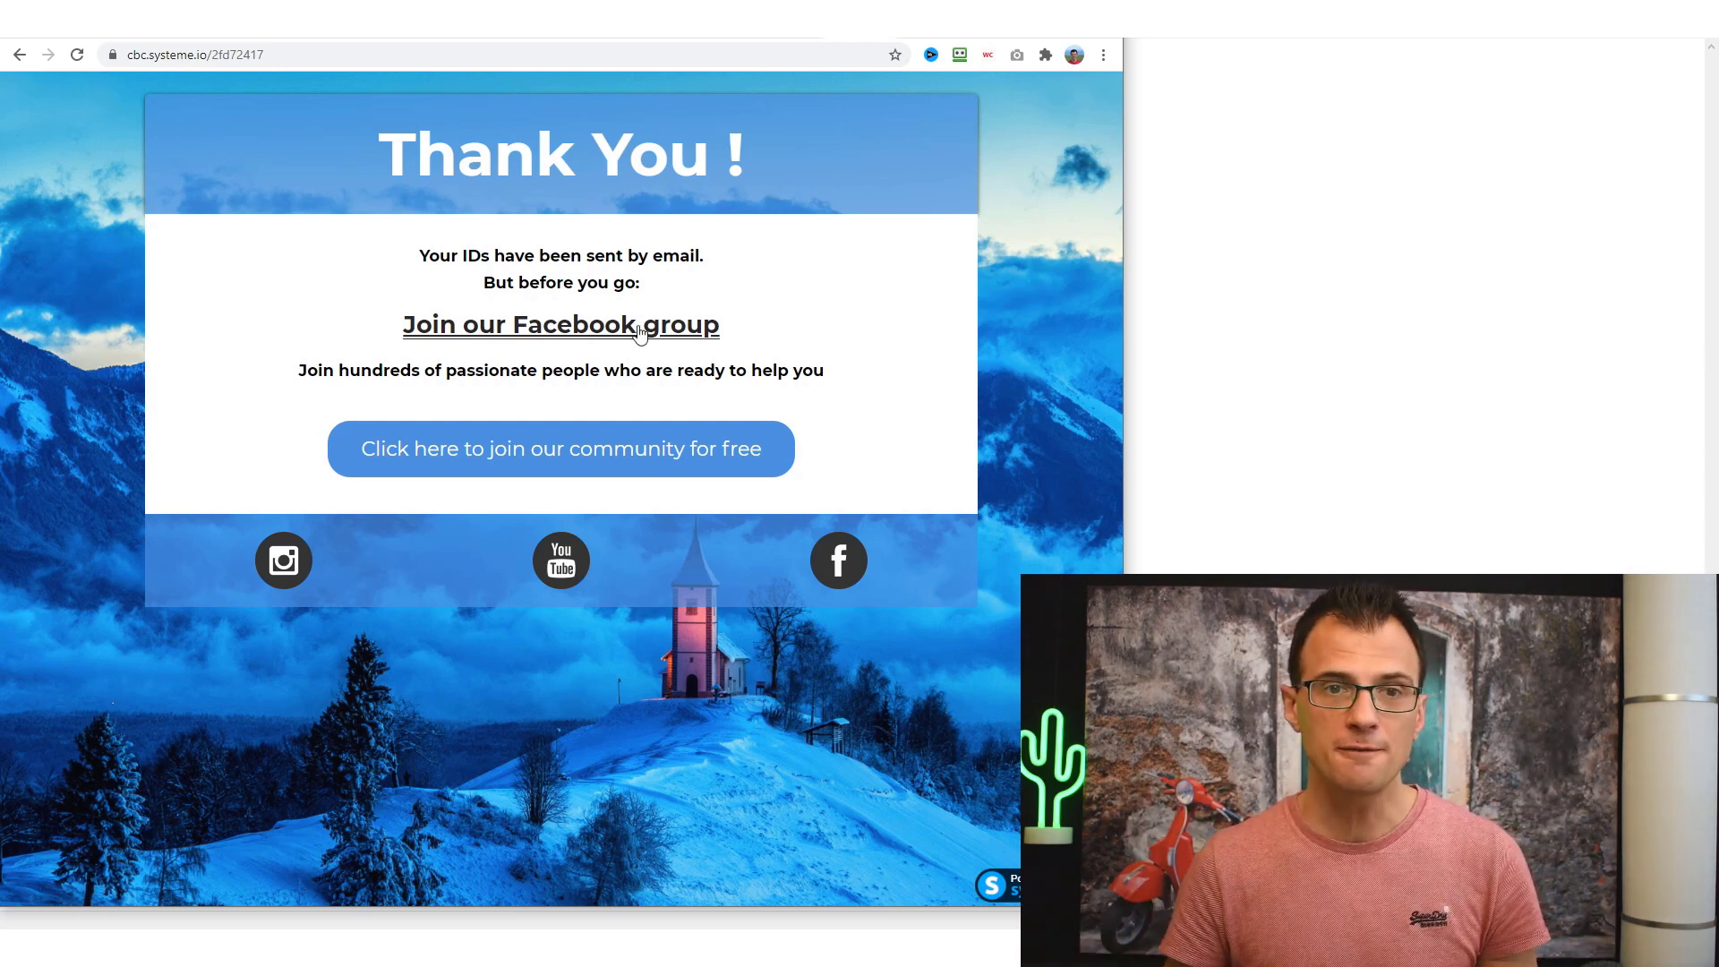
{"action": "key", "text": "alt+Left"}
{"action": "key", "text": "alt+Left"}
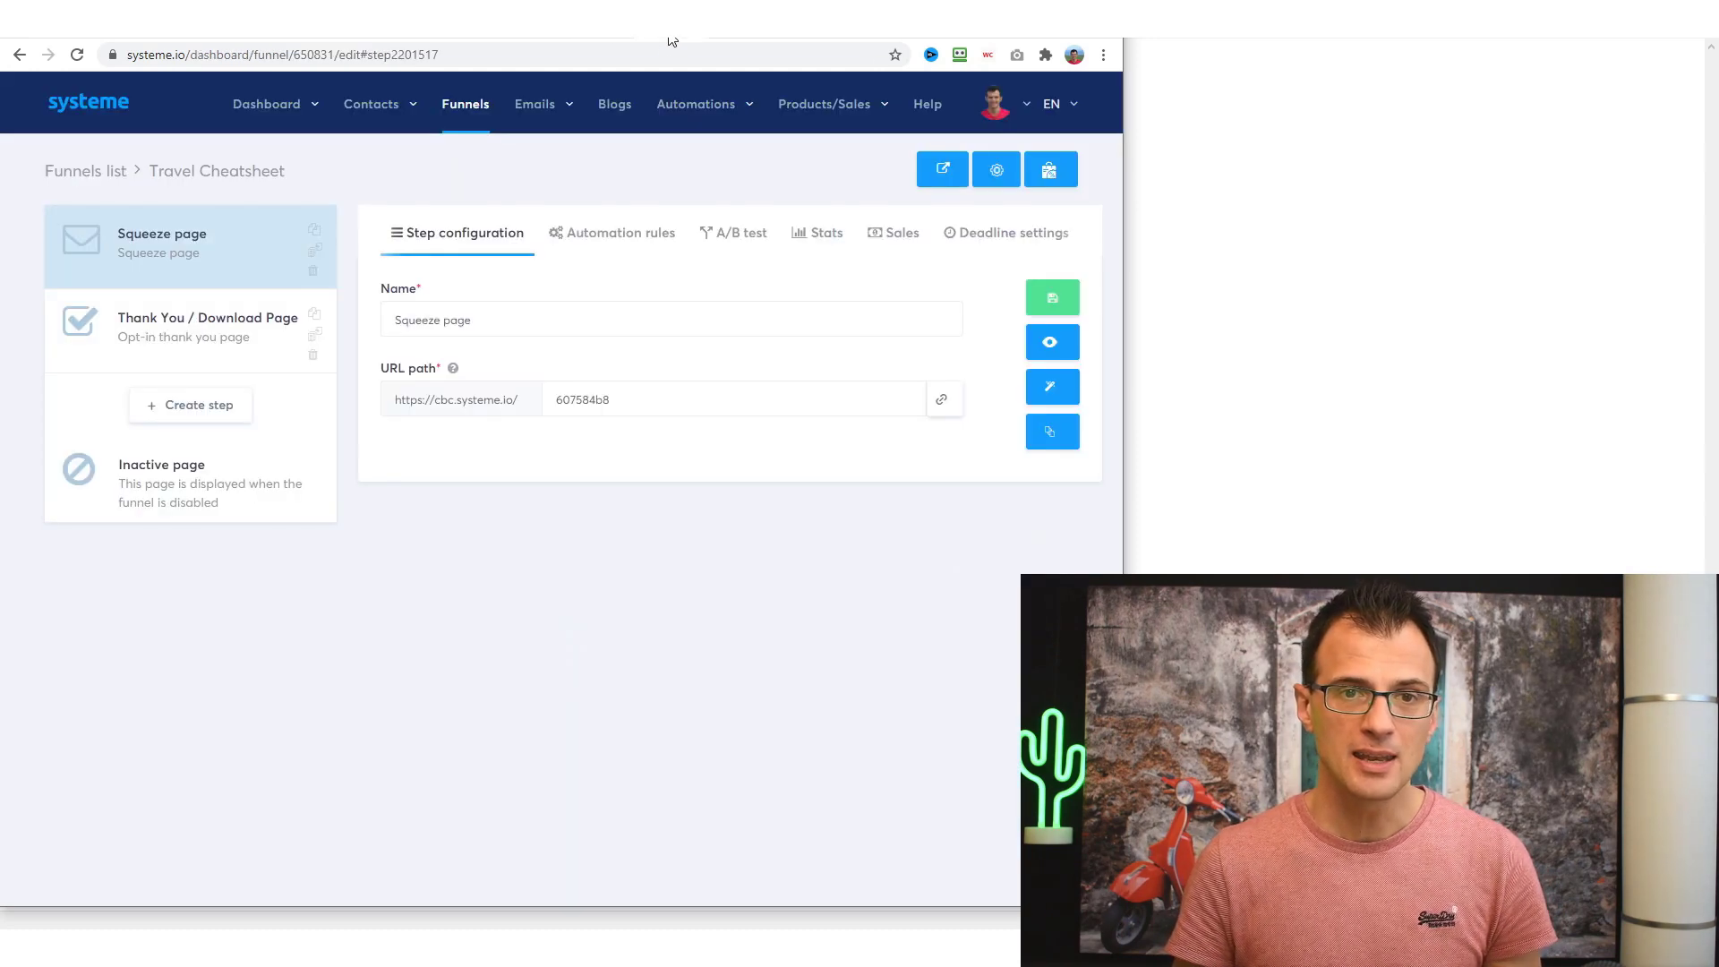
- Confirm the new contact, check the empty Newsletters page, and return to Contacts
{"action": "mouse_move", "coordinate": [371, 106]}
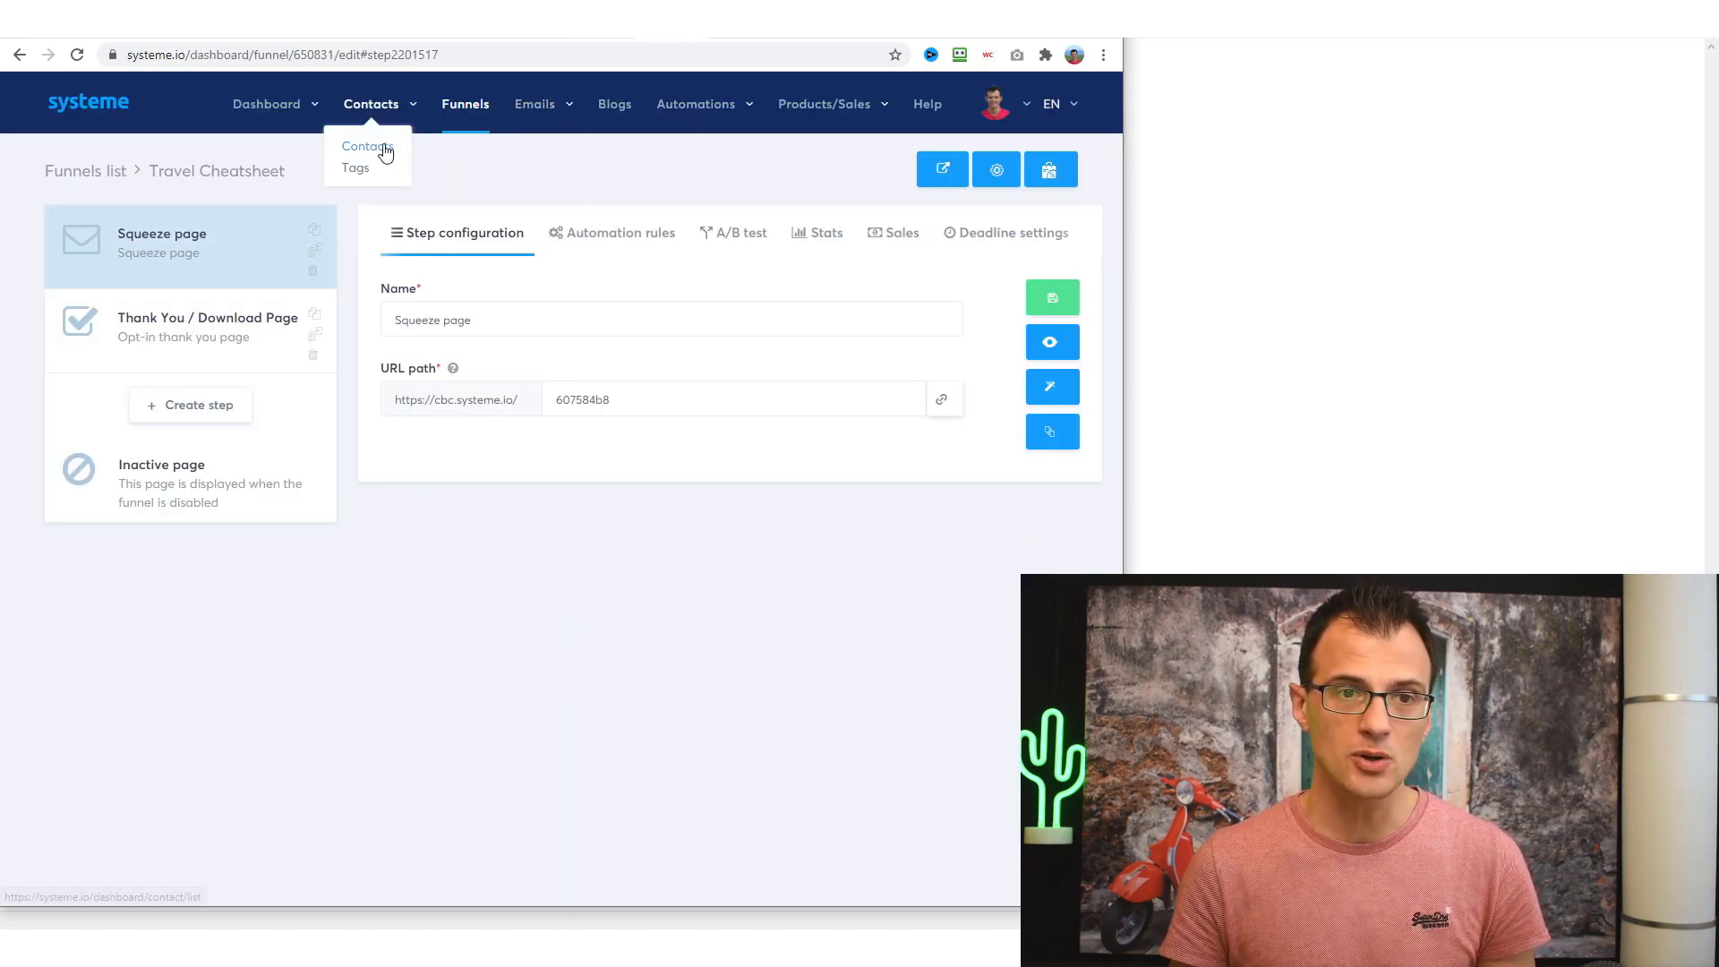
{"action": "left_click", "coordinate": [383, 143]}
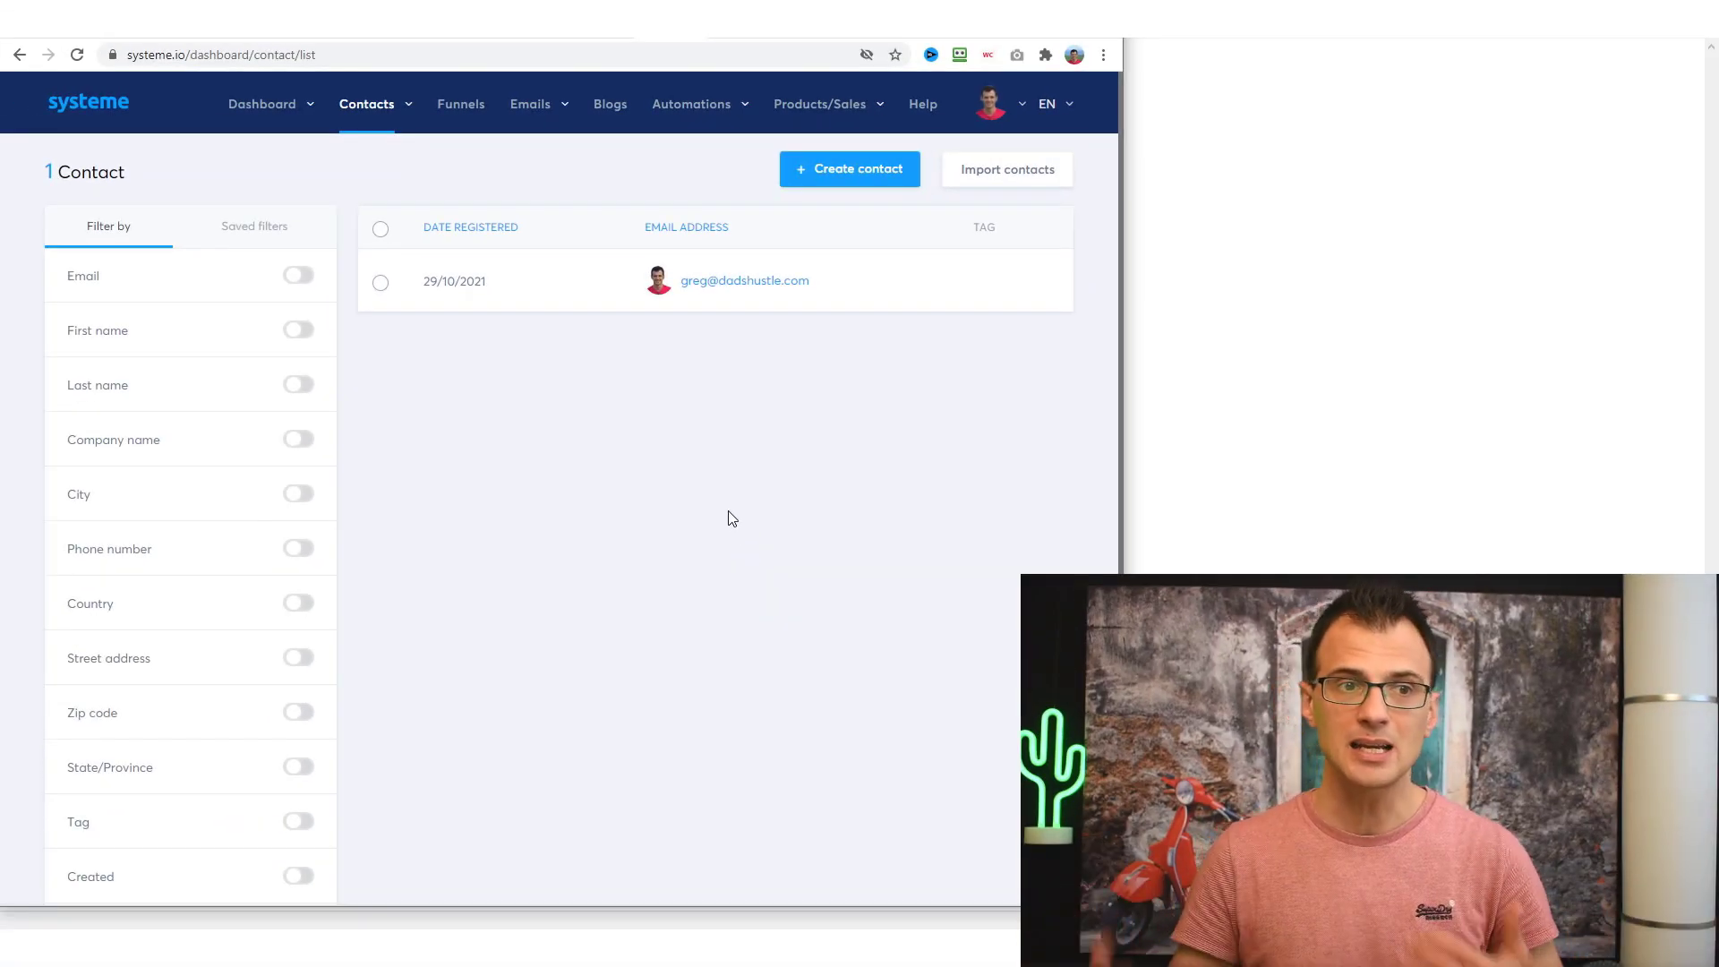
{"action": "mouse_move", "coordinate": [546, 114]}
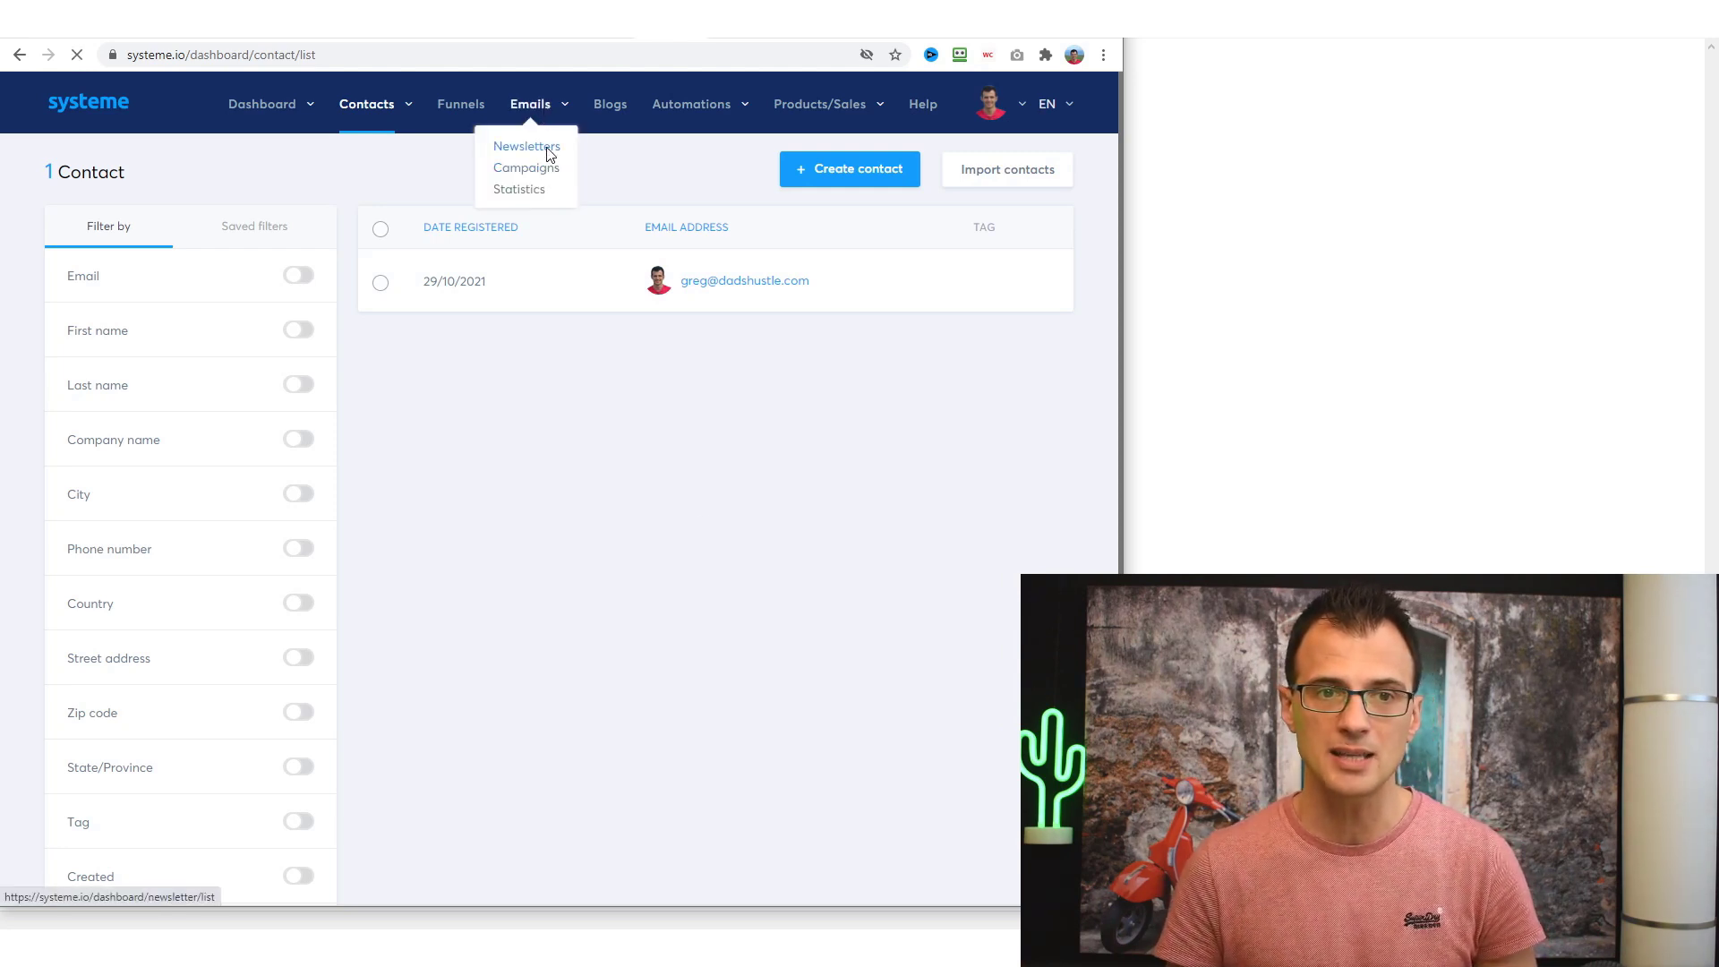
{"action": "left_click", "coordinate": [550, 147]}
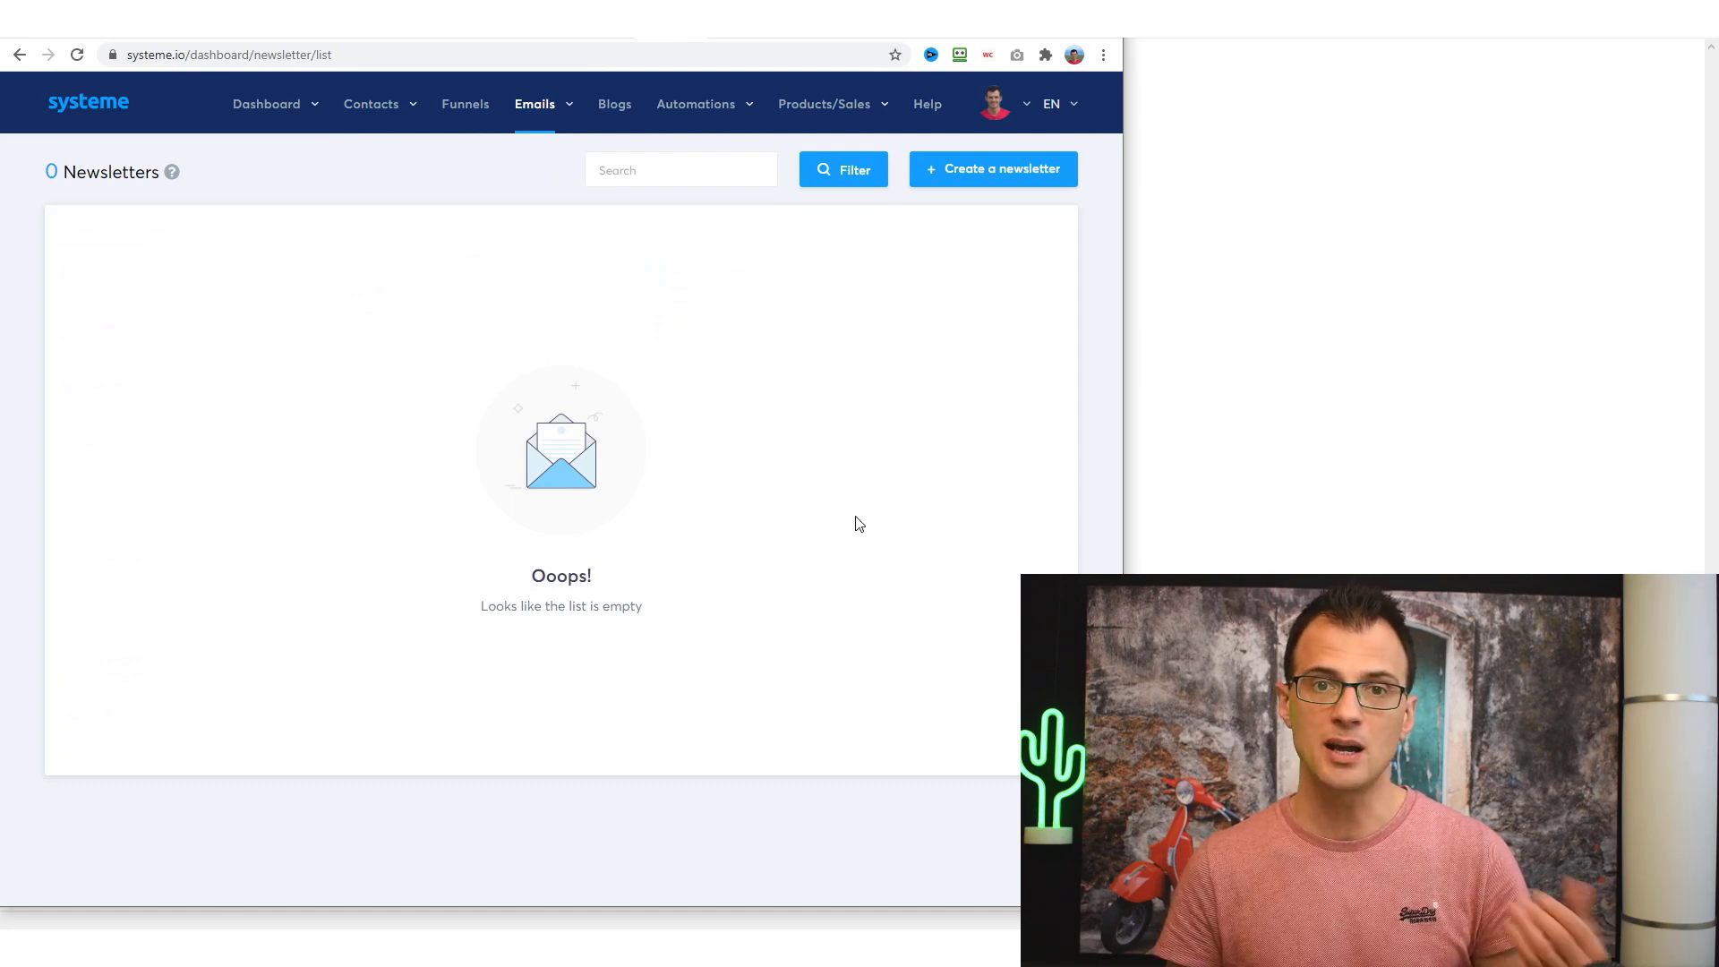
{"action": "left_click", "coordinate": [992, 172]}
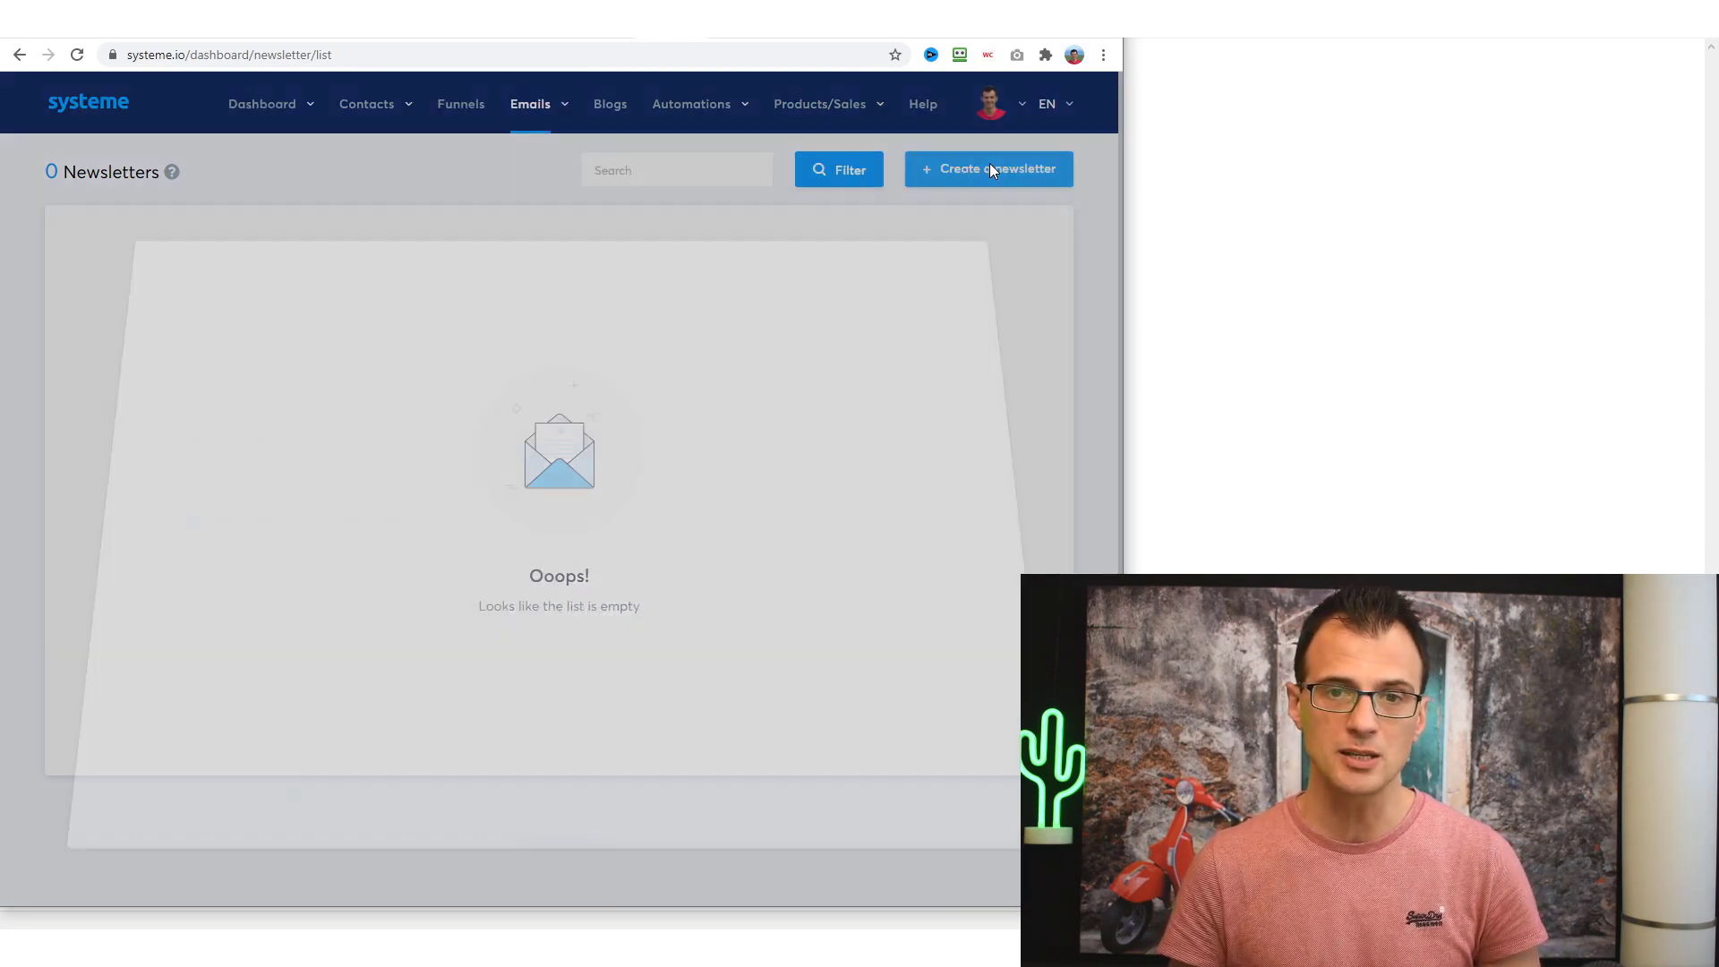
{"action": "left_click", "coordinate": [1028, 242]}
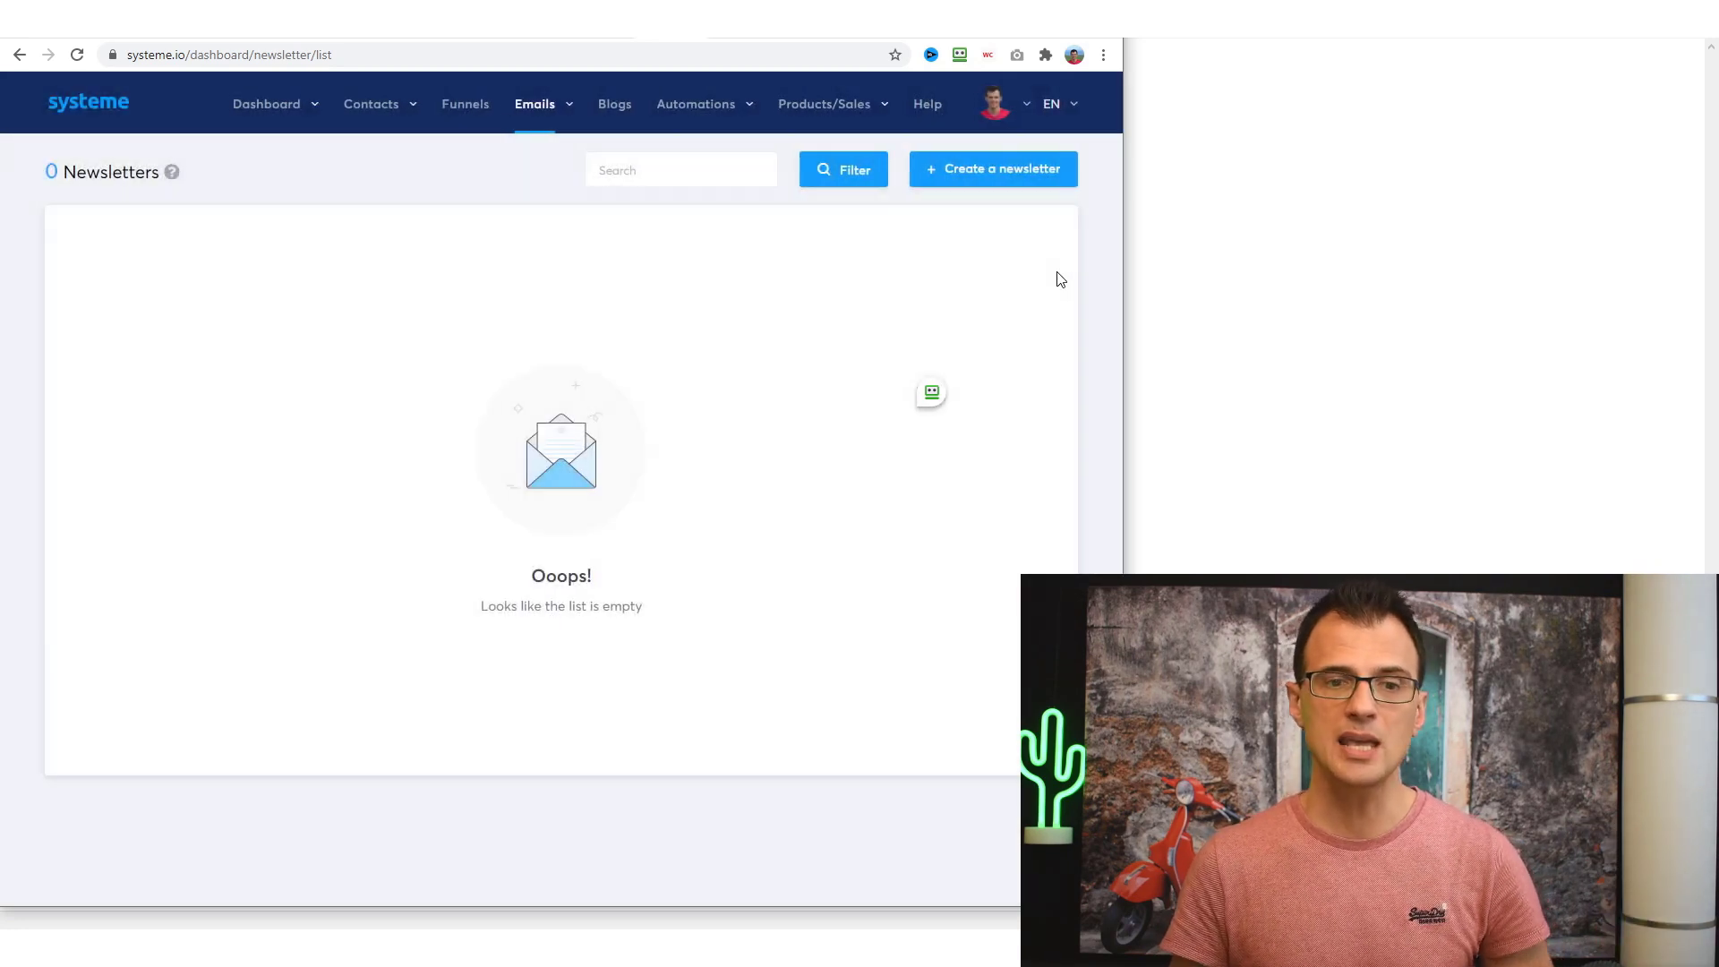
{"action": "mouse_move", "coordinate": [490, 111]}
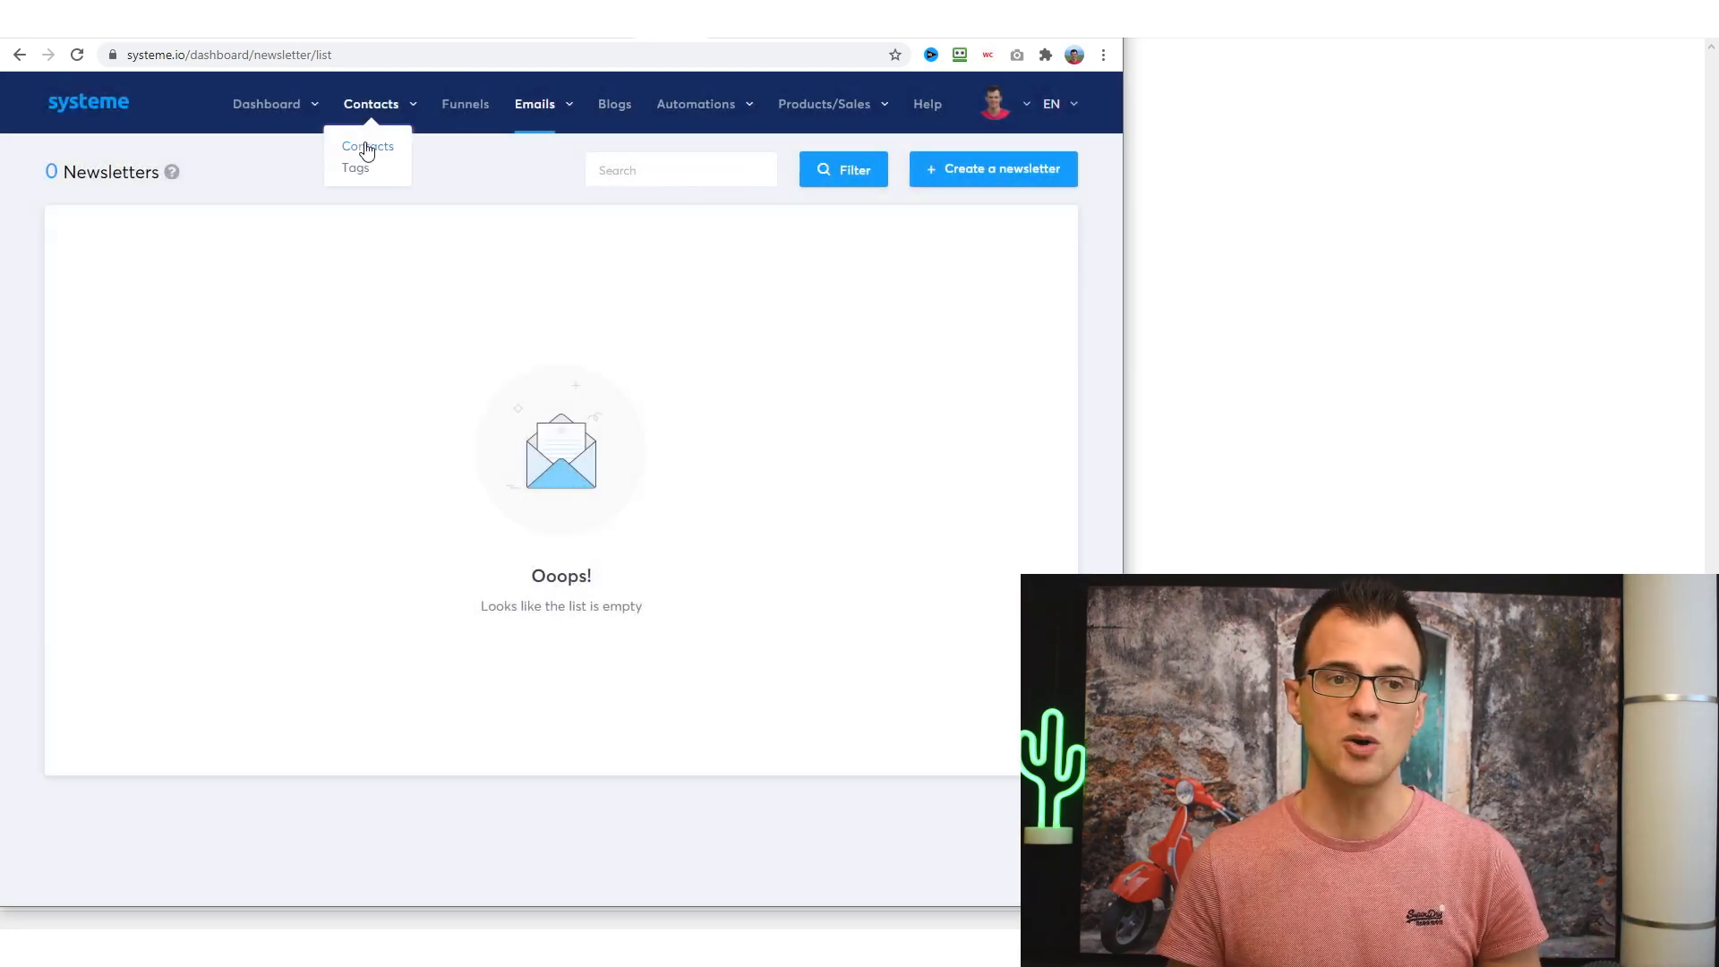
{"action": "left_click", "coordinate": [361, 148]}
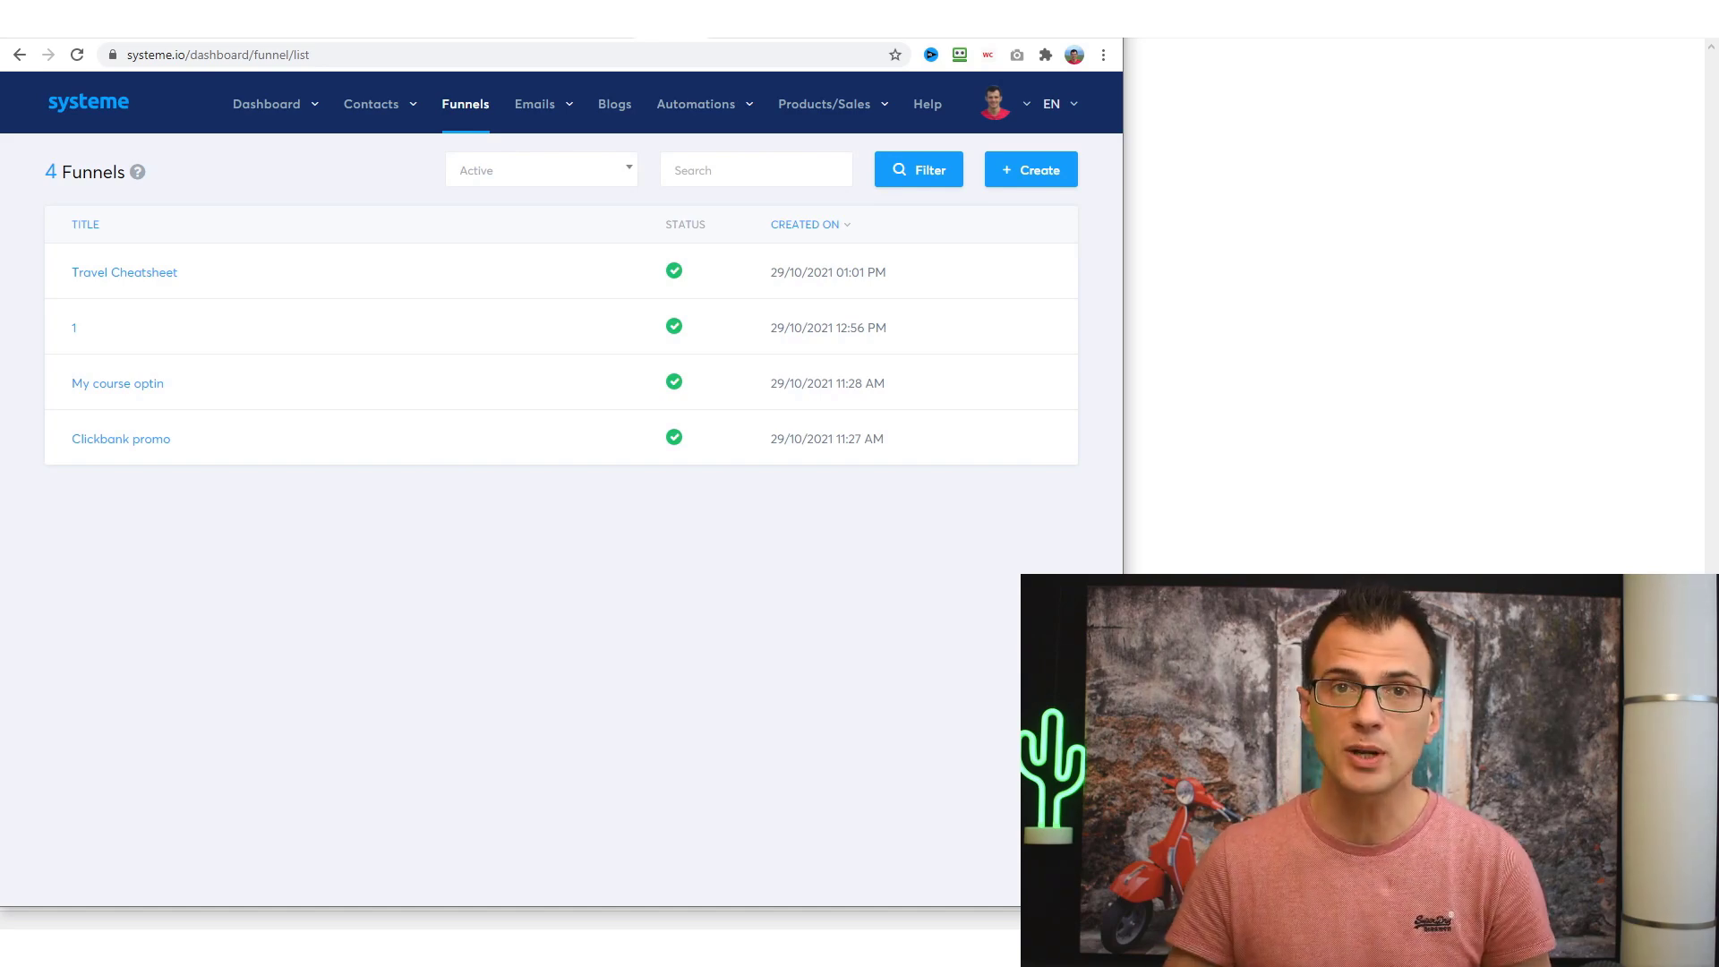
- Create a Sell funnel named 2 and widen the browser window
{"action": "left_click", "coordinate": [1040, 172]}
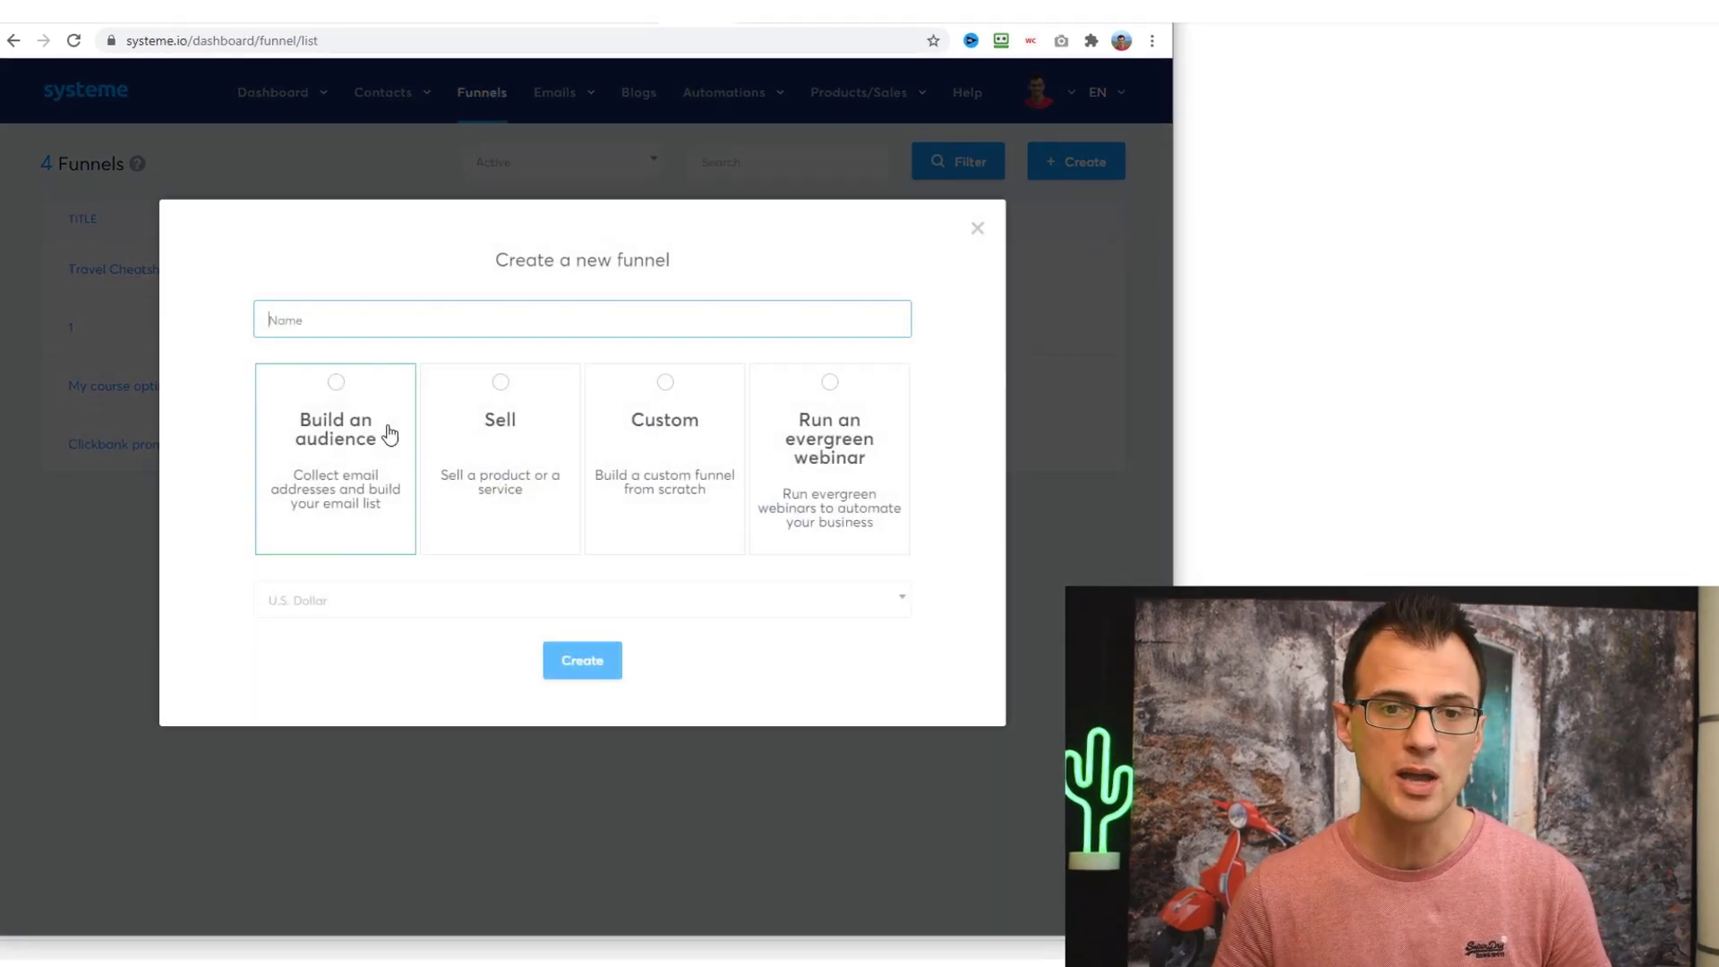
{"action": "left_click", "coordinate": [348, 318]}
{"action": "type", "text": "2"}
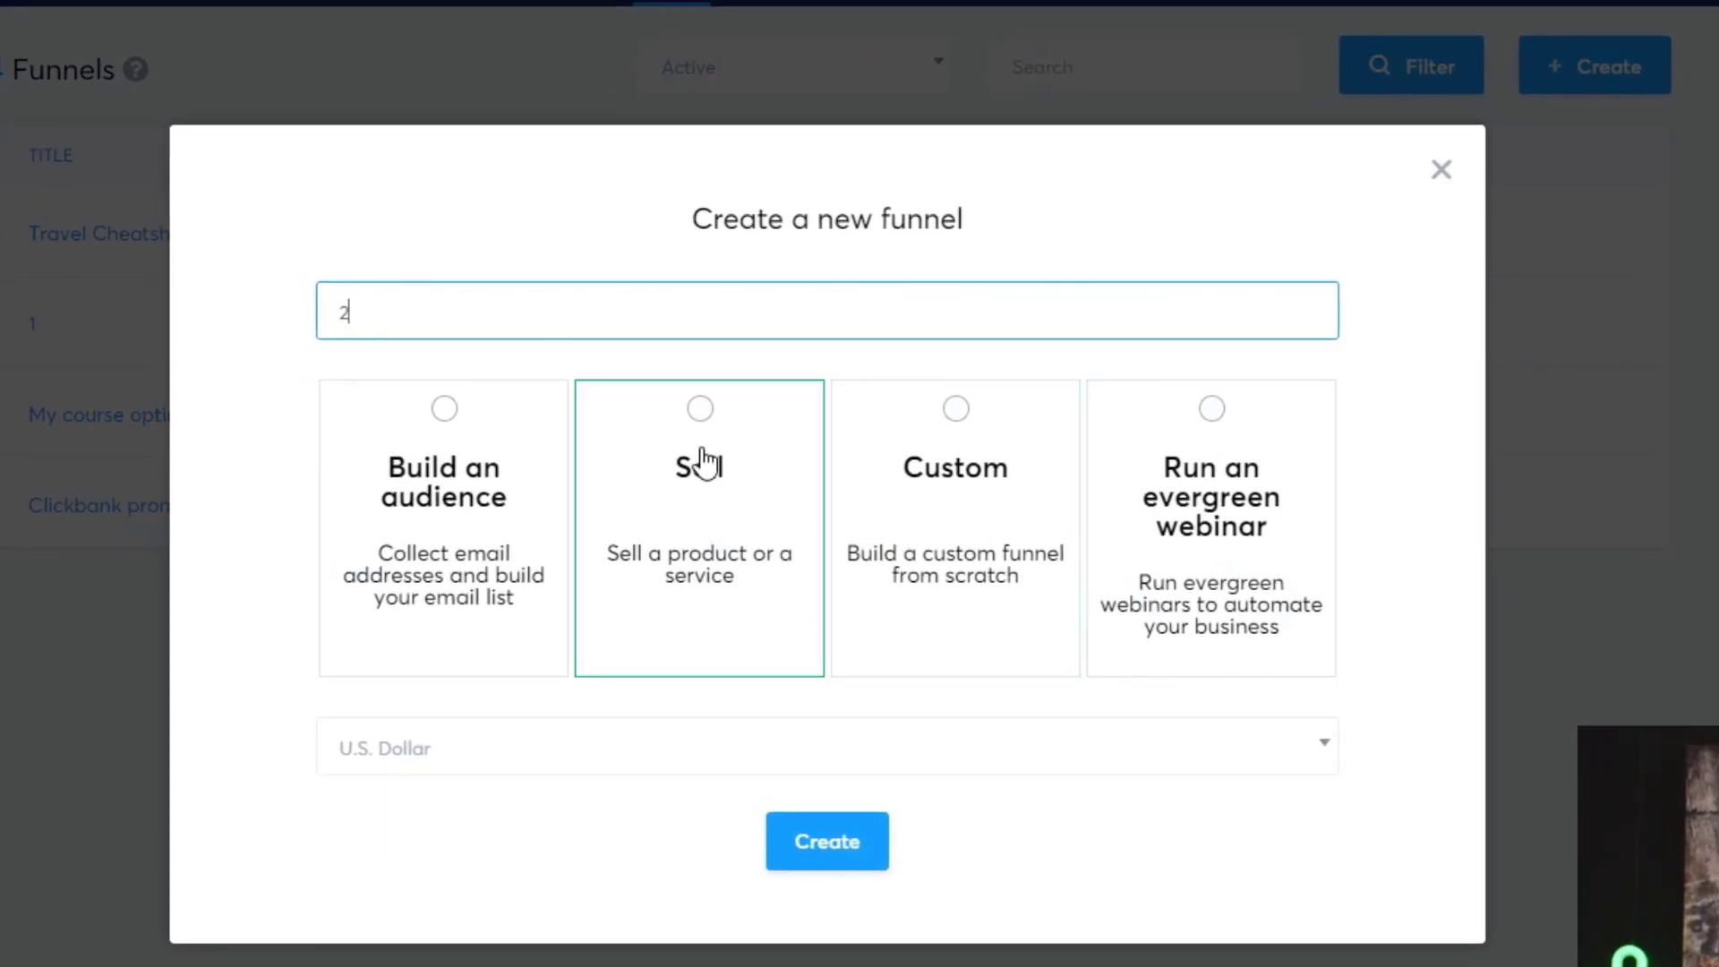
{"action": "left_click", "coordinate": [699, 460]}
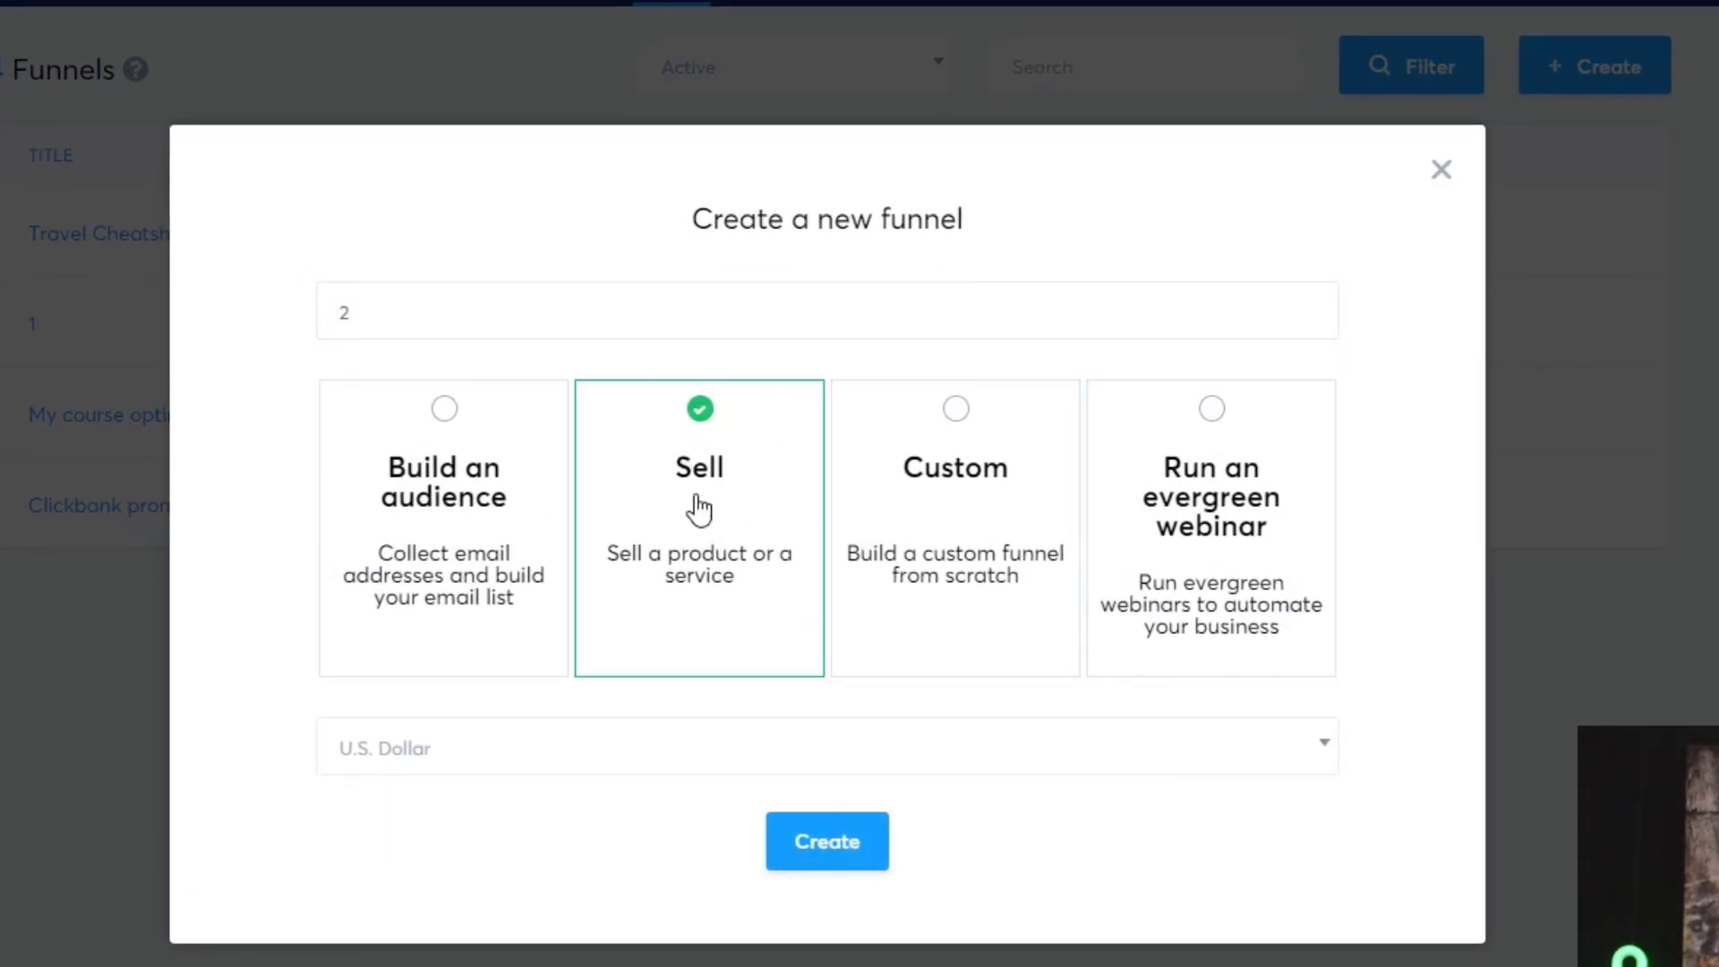
{"action": "left_click", "coordinate": [858, 842]}
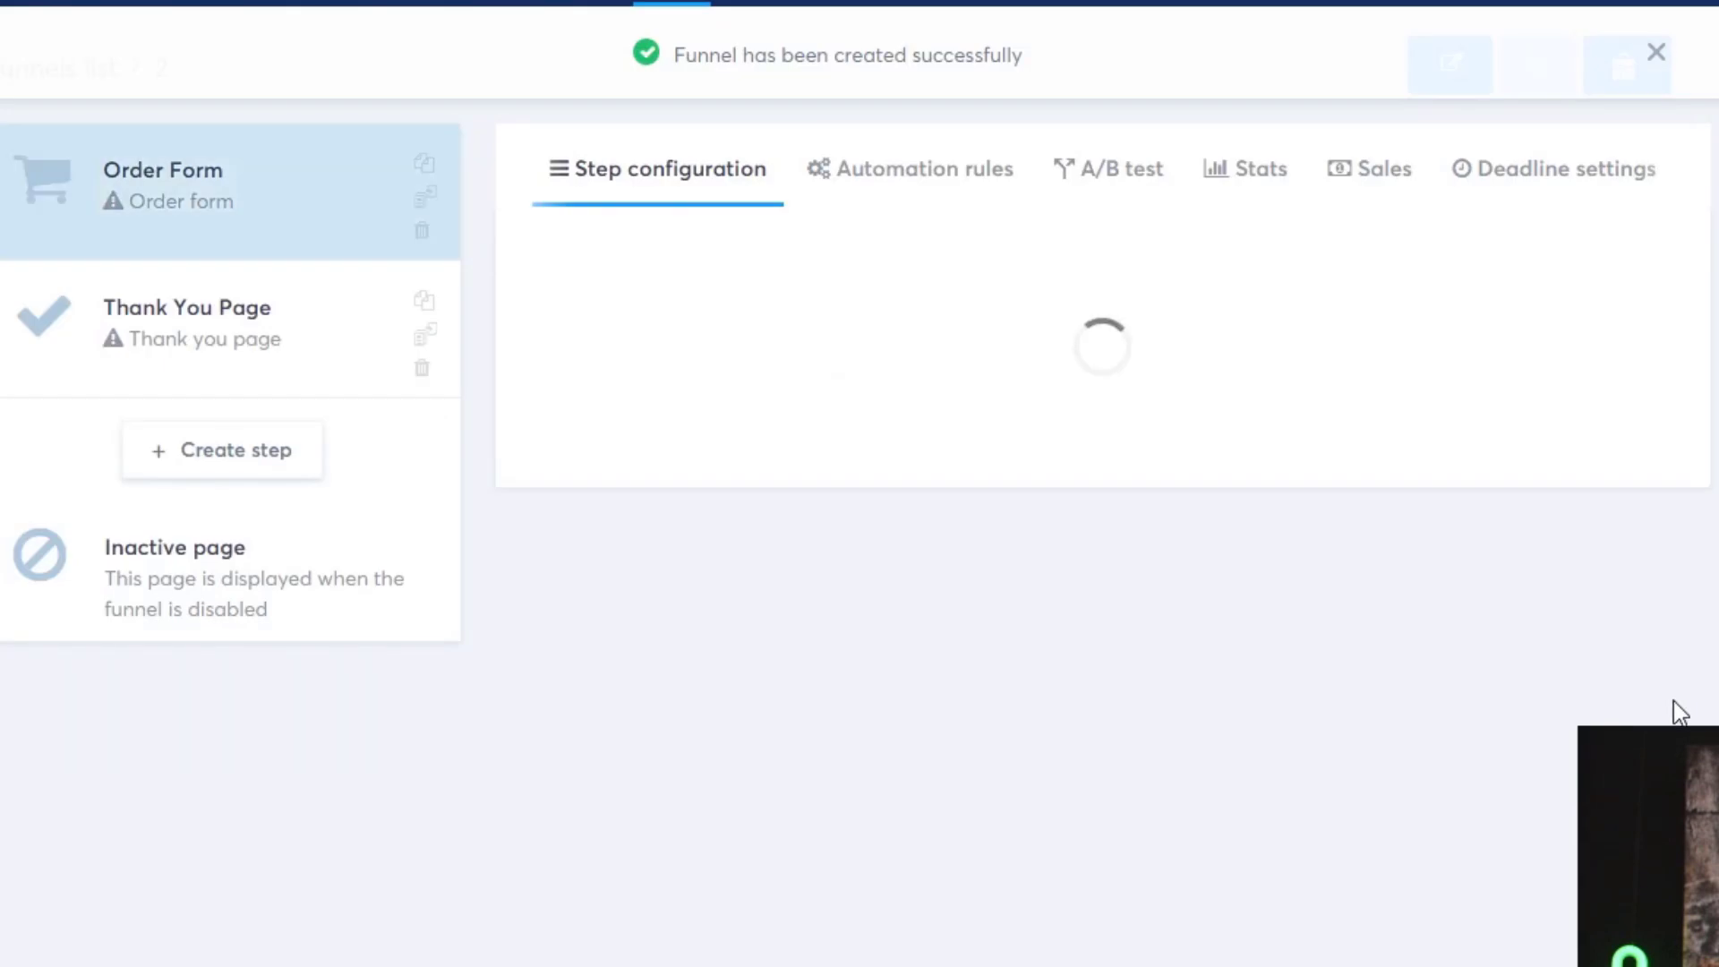
{"action": "mouse_move", "coordinate": [1485, 636]}
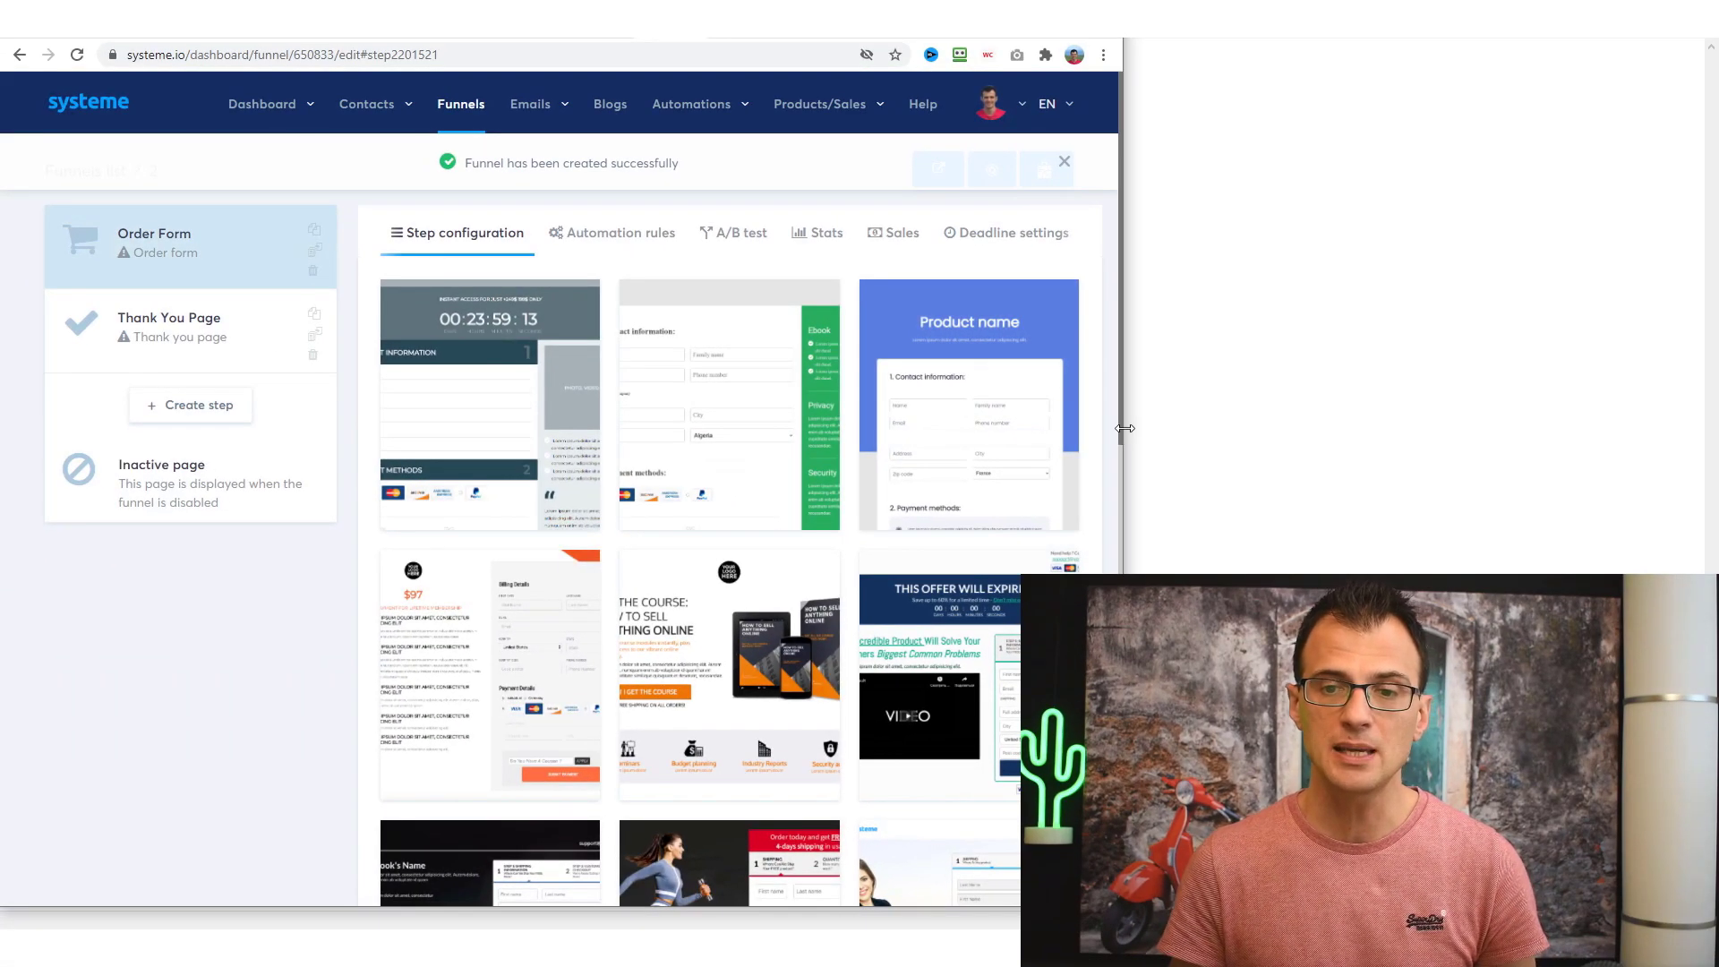
{"action": "left_click_drag", "start_coordinate": [1126, 428], "coordinate": [1658, 391]}
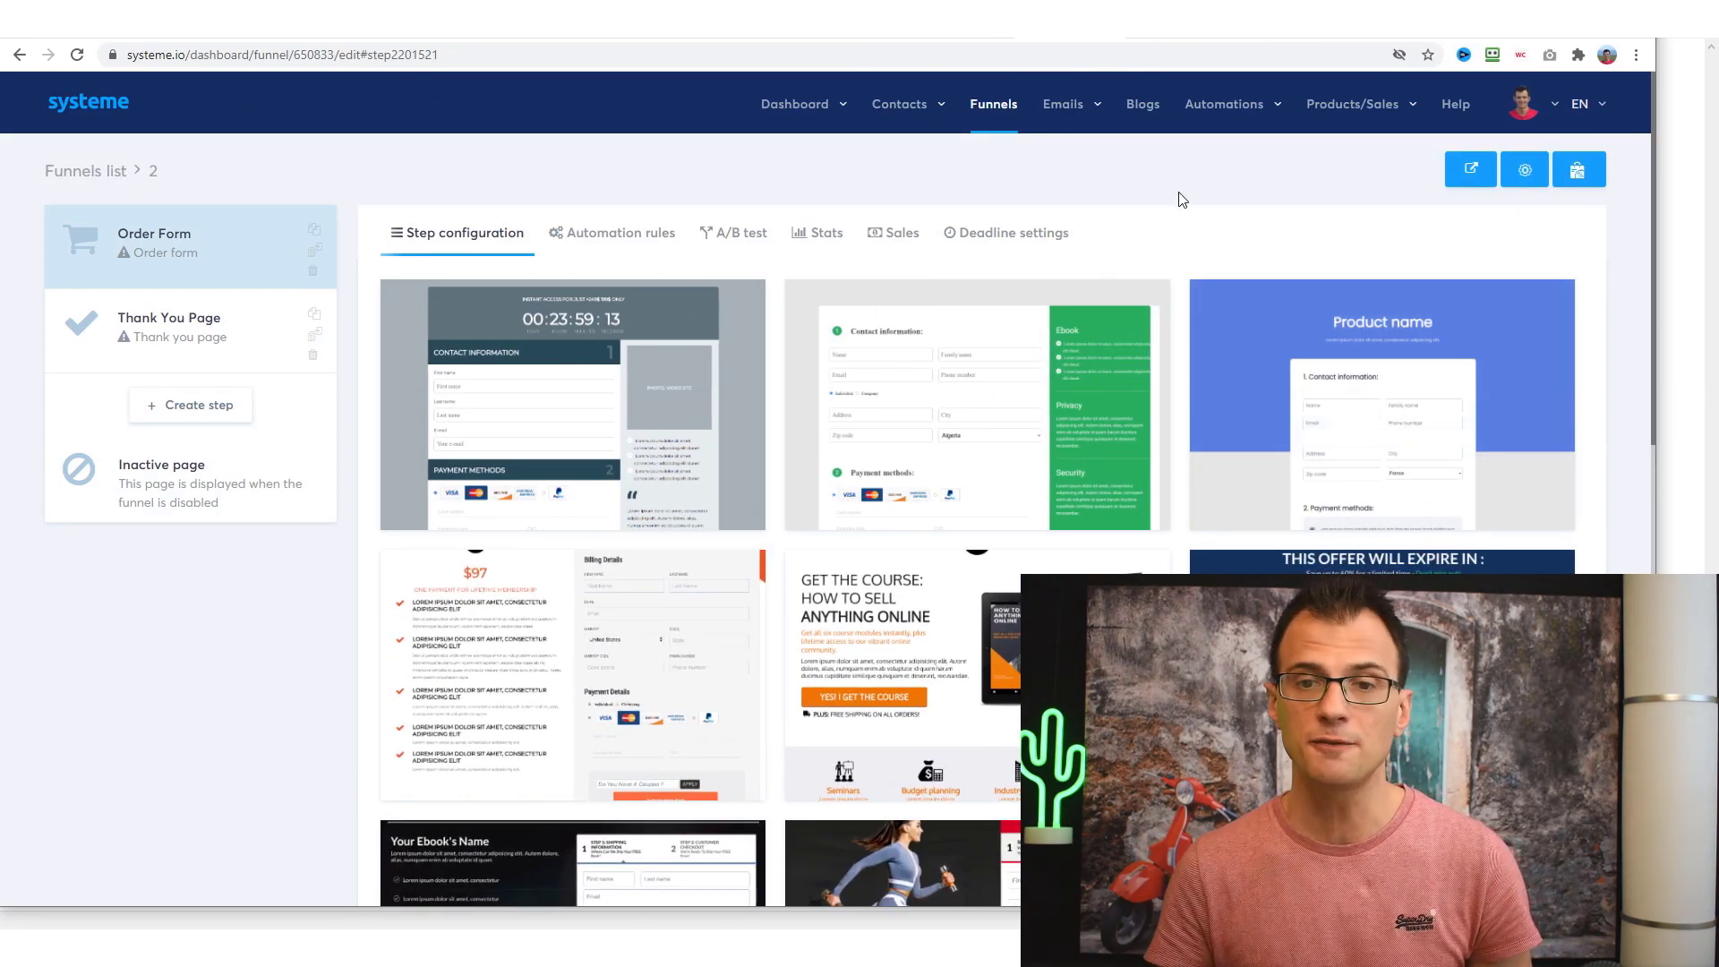
- Browse the order-form templates for funnel 2, then bring up the Products/Sales menu showing Courses
{"action": "scroll", "coordinate": [1213, 188], "scroll_direction": "down", "scroll_amount": 2}
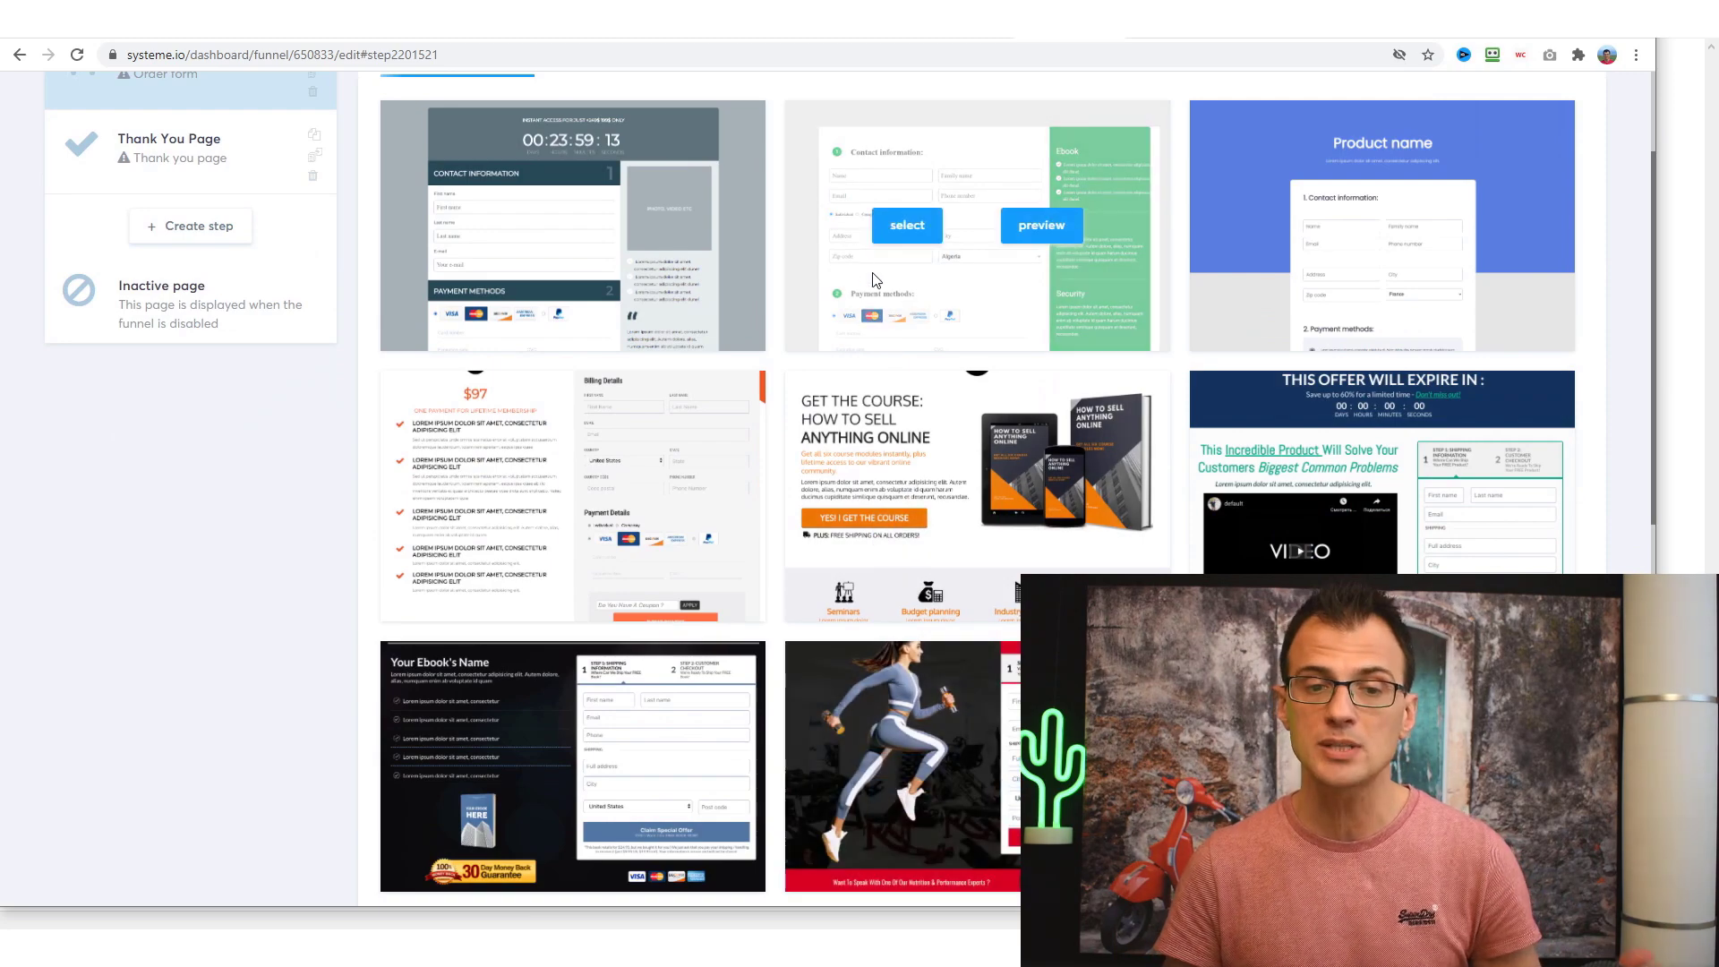
{"action": "scroll", "coordinate": [1117, 397], "scroll_direction": "down", "scroll_amount": 4}
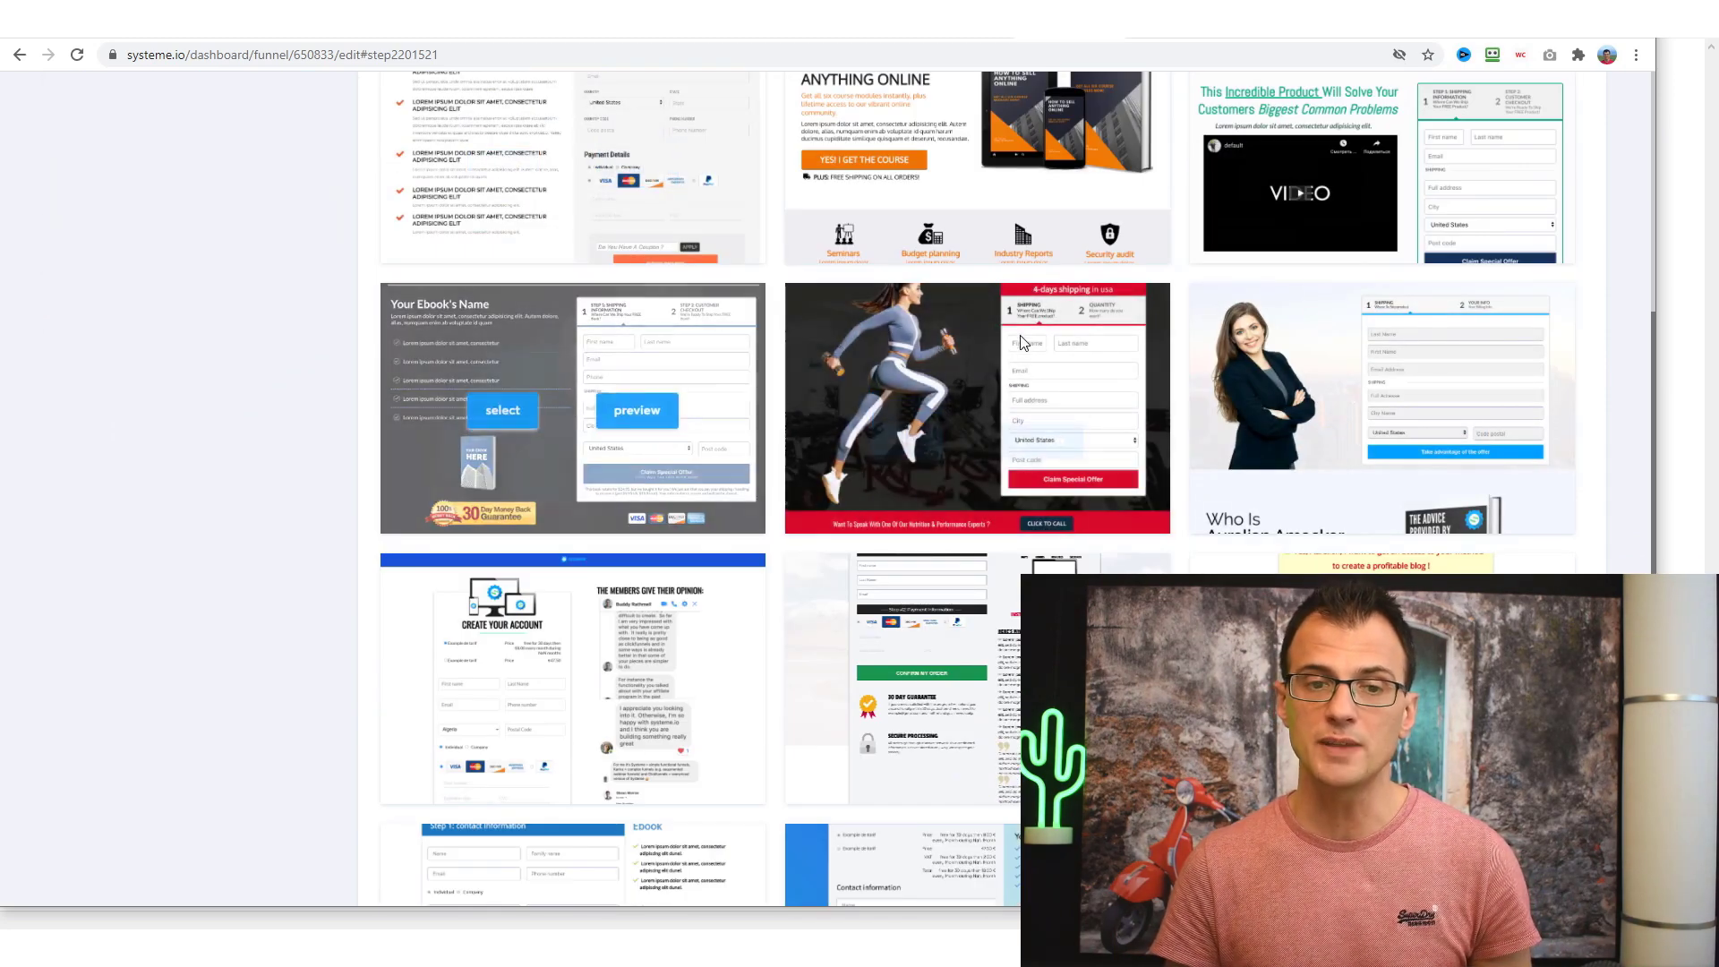
{"action": "scroll", "coordinate": [573, 407], "scroll_direction": "up", "scroll_amount": 5}
{"action": "scroll", "coordinate": [573, 582], "scroll_direction": "down", "scroll_amount": 3}
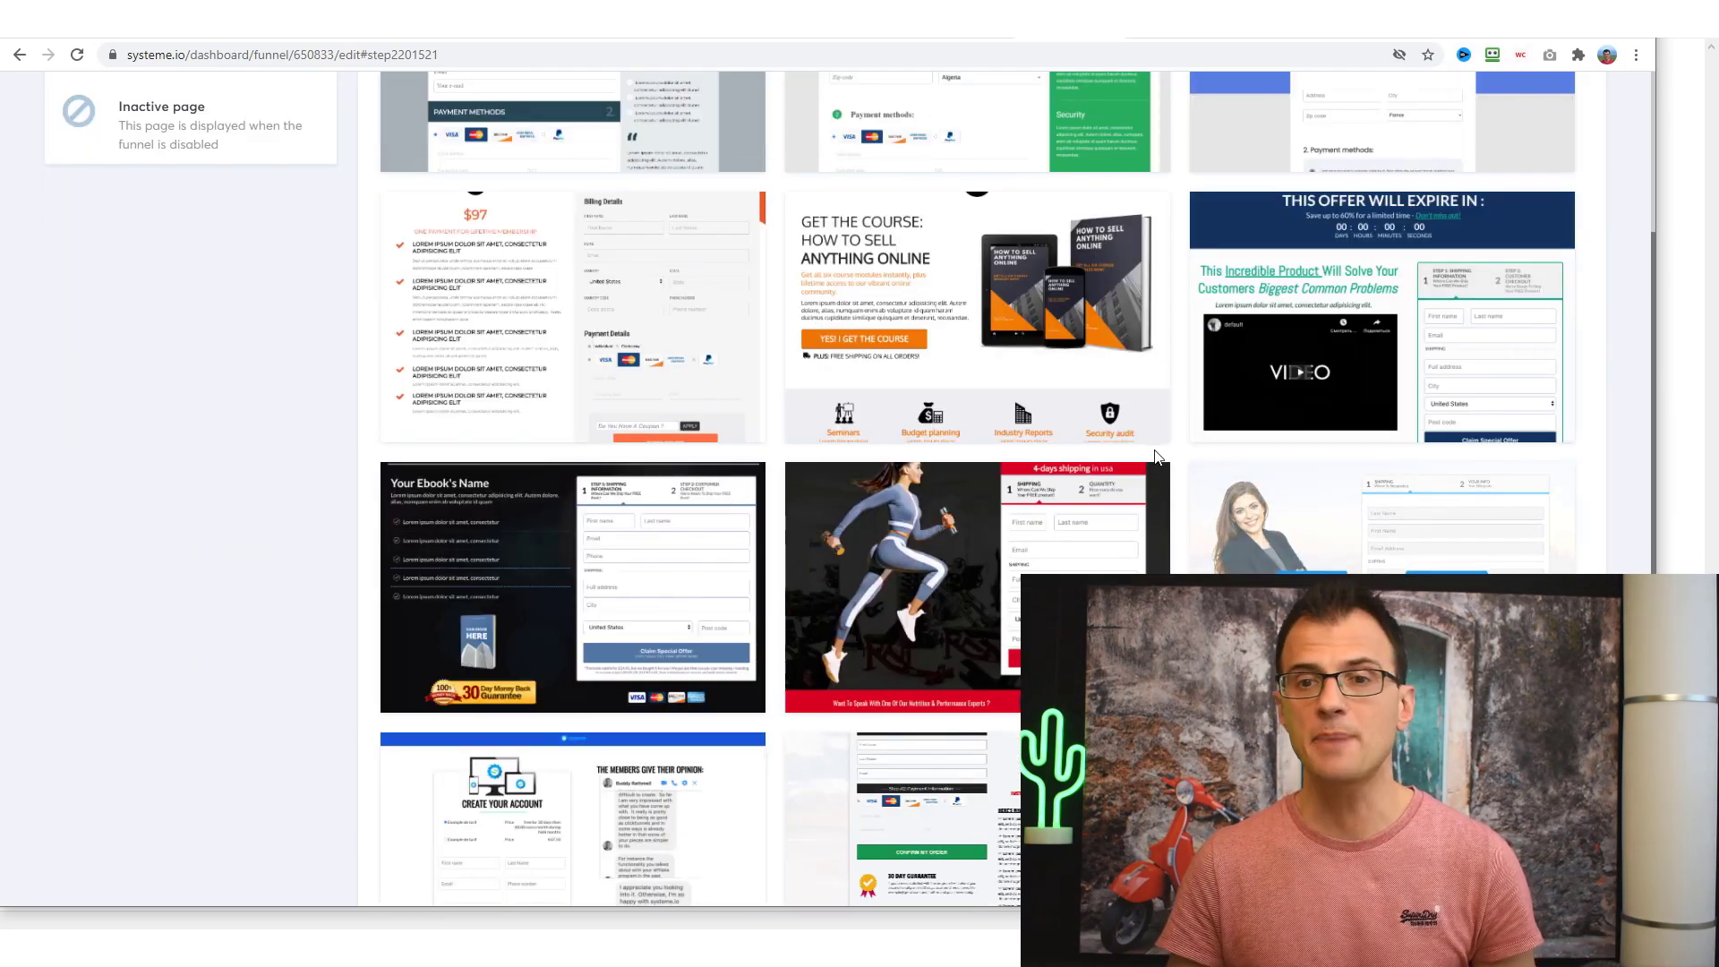
{"action": "scroll", "coordinate": [1059, 562], "scroll_direction": "up", "scroll_amount": 2}
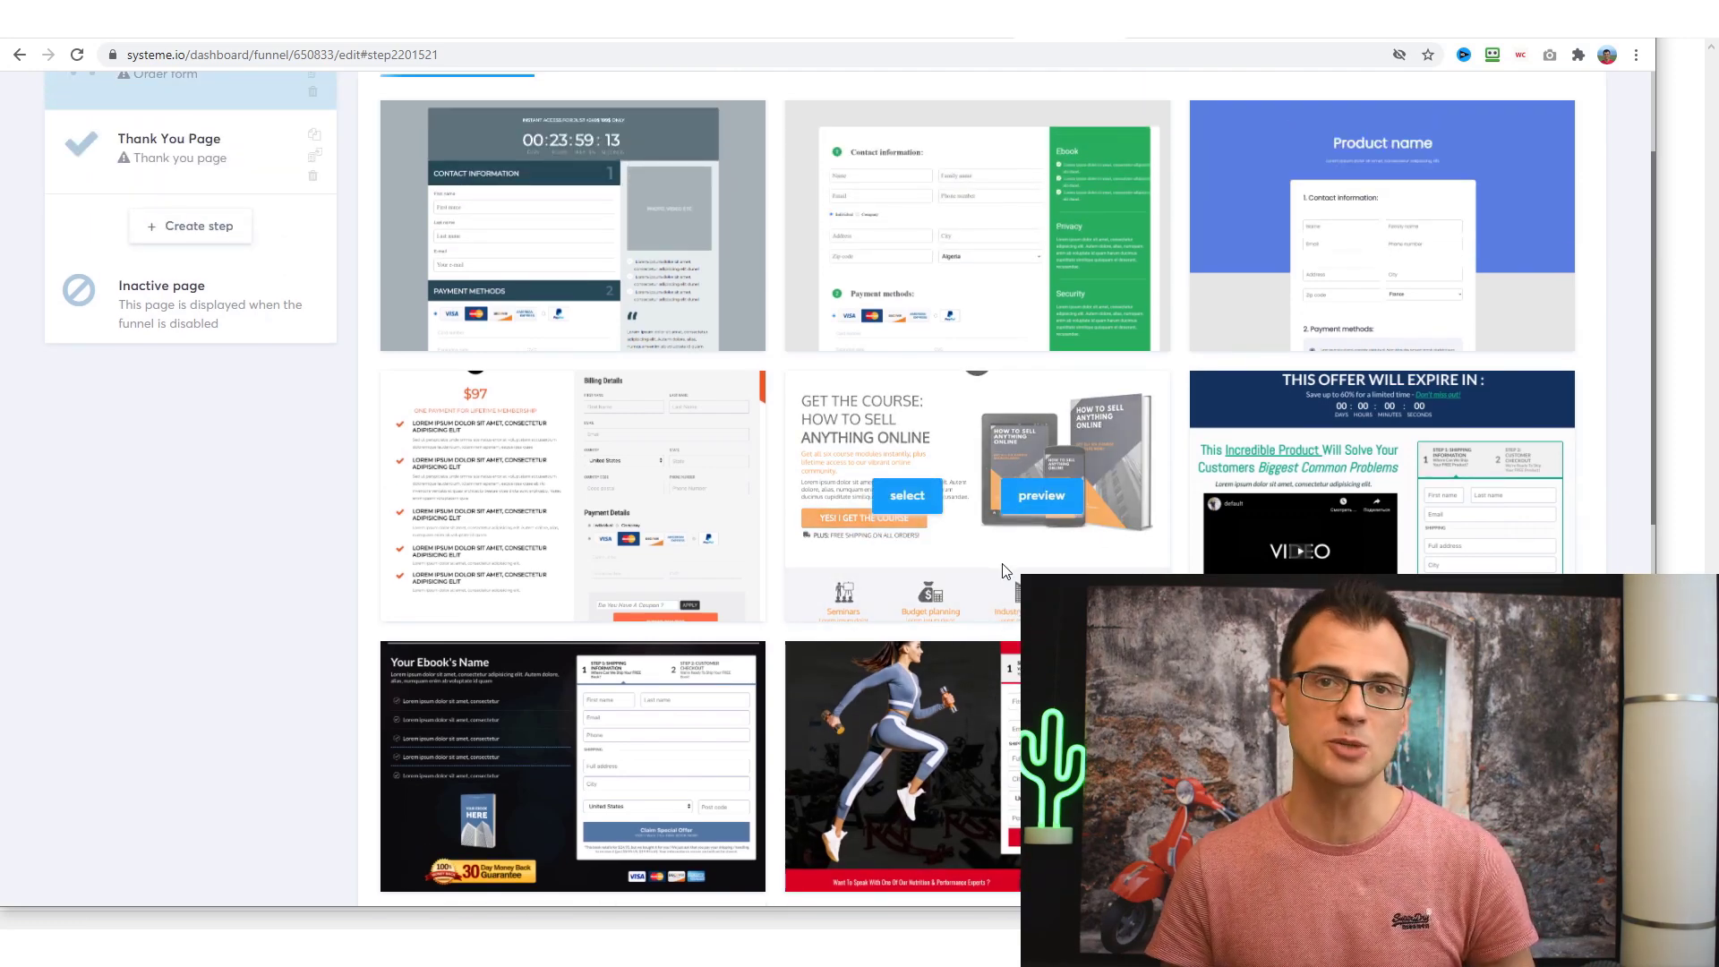
{"action": "scroll", "coordinate": [1012, 610], "scroll_direction": "up", "scroll_amount": 2}
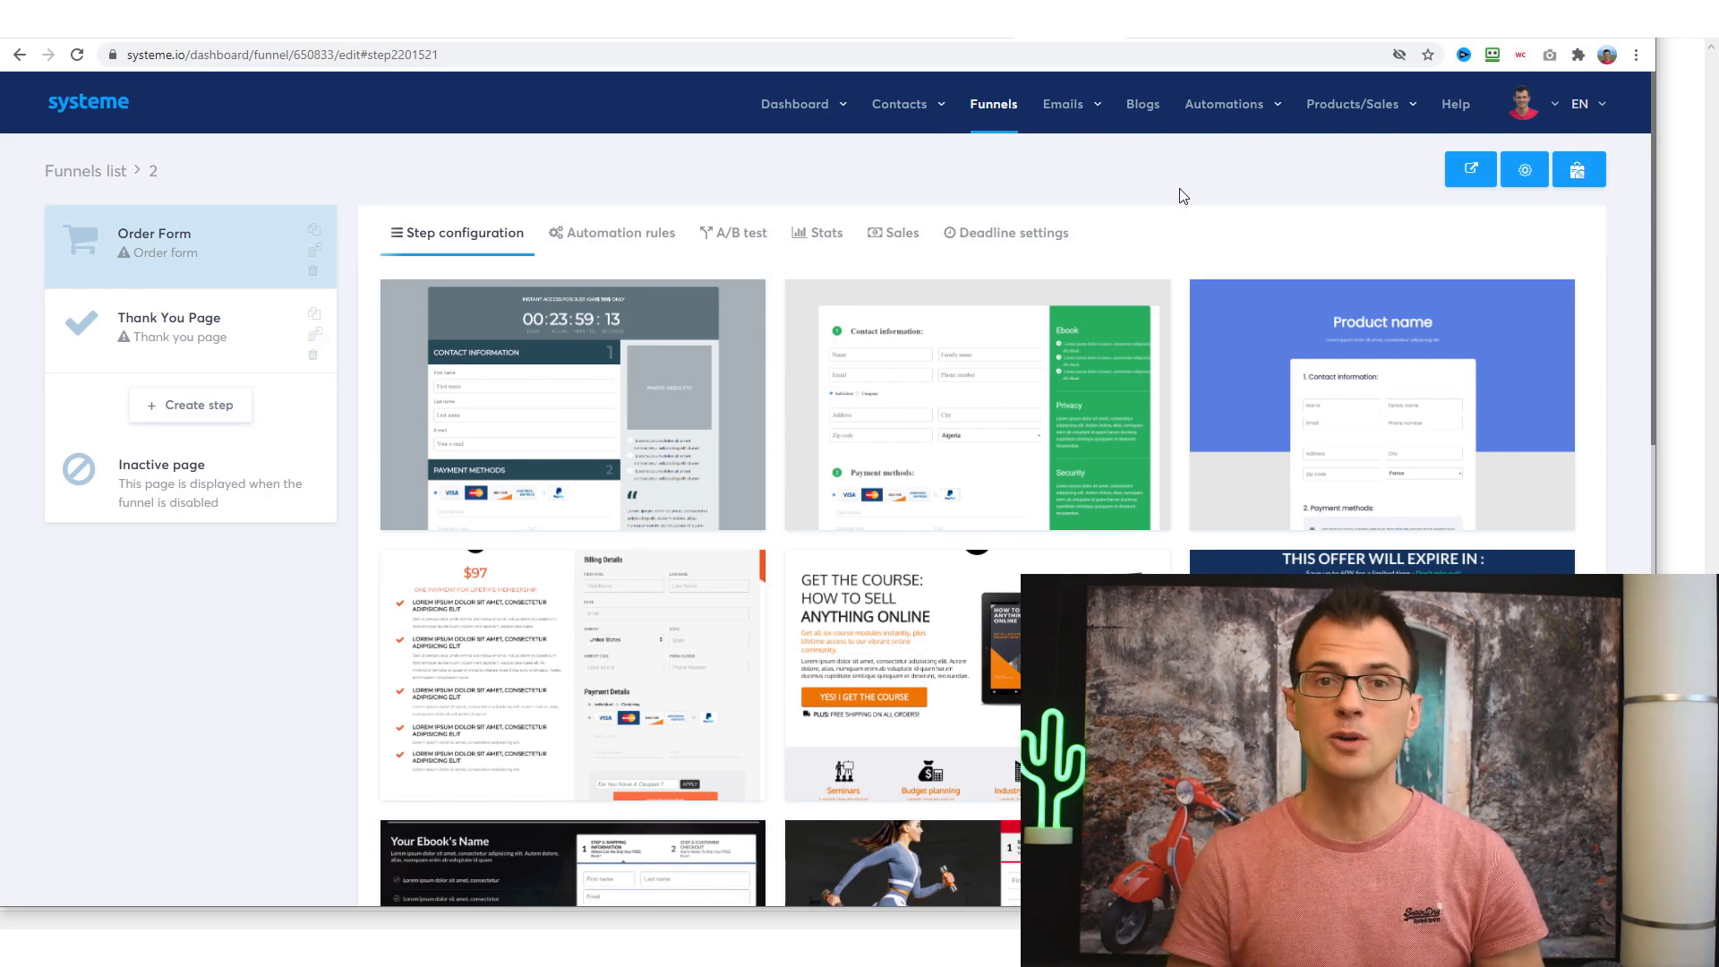
{"action": "mouse_move", "coordinate": [1350, 131]}
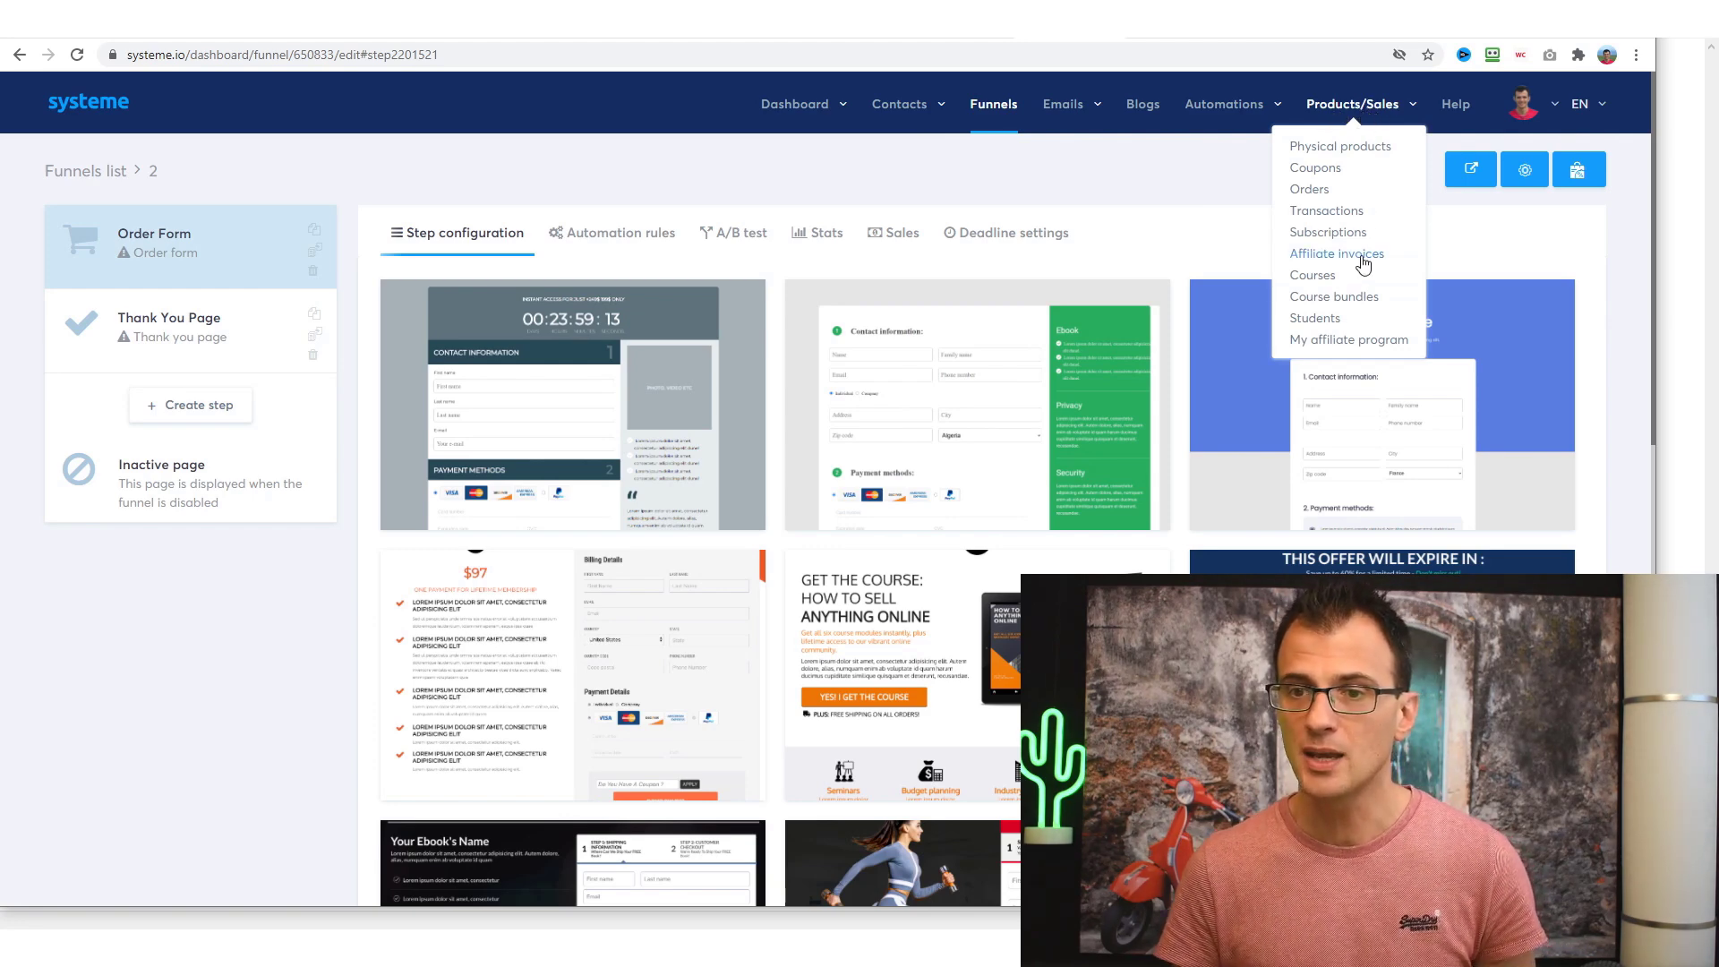
- Open the Courses list and start adding a new course
{"action": "left_click", "coordinate": [1323, 278]}
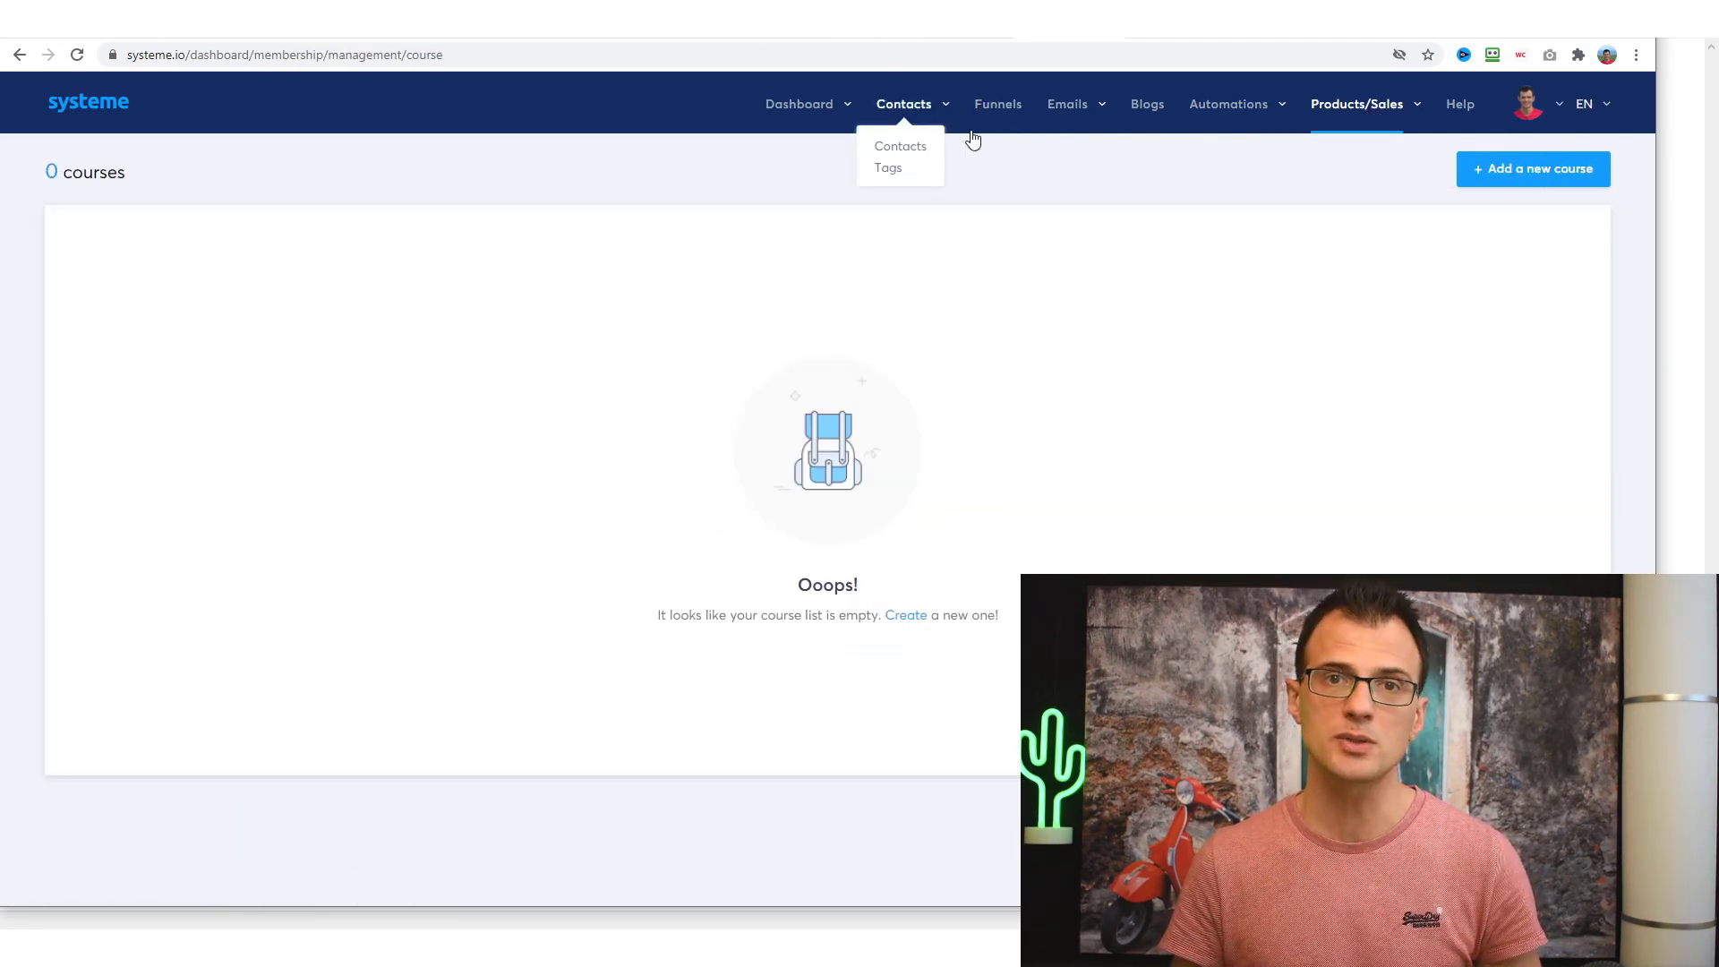
{"action": "left_click", "coordinate": [1496, 177]}
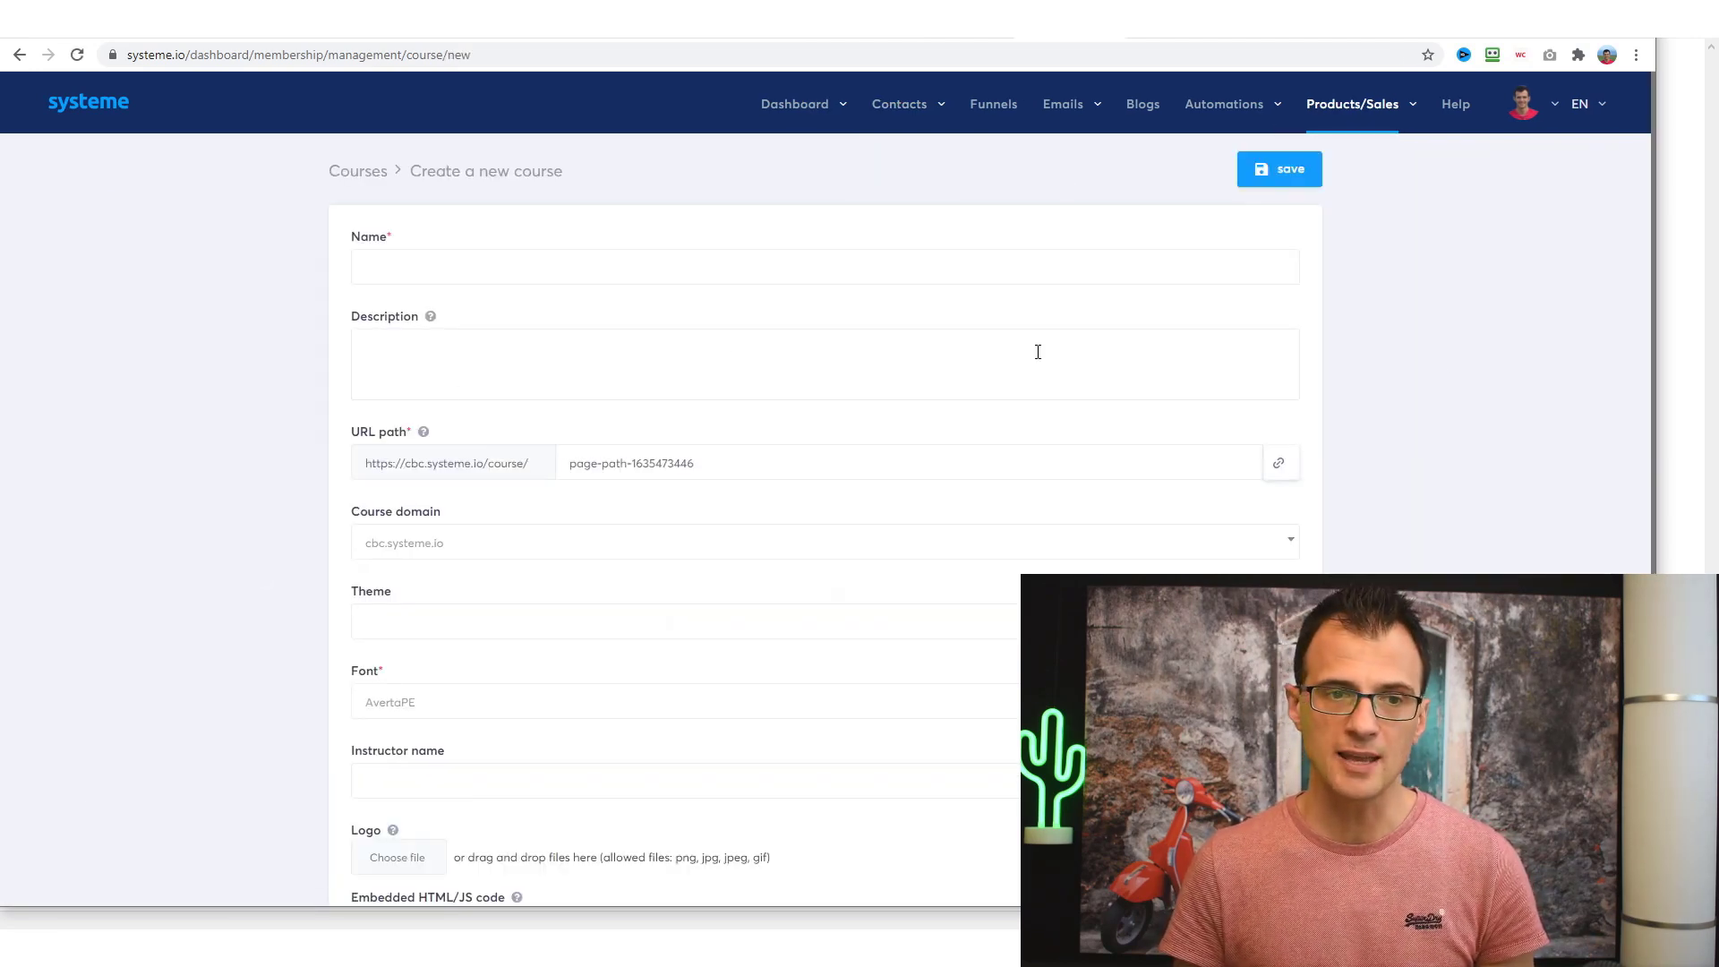
{"action": "scroll", "coordinate": [1038, 352], "scroll_direction": "down", "scroll_amount": 4}
{"action": "scroll", "coordinate": [1038, 352], "scroll_direction": "up", "scroll_amount": 4}
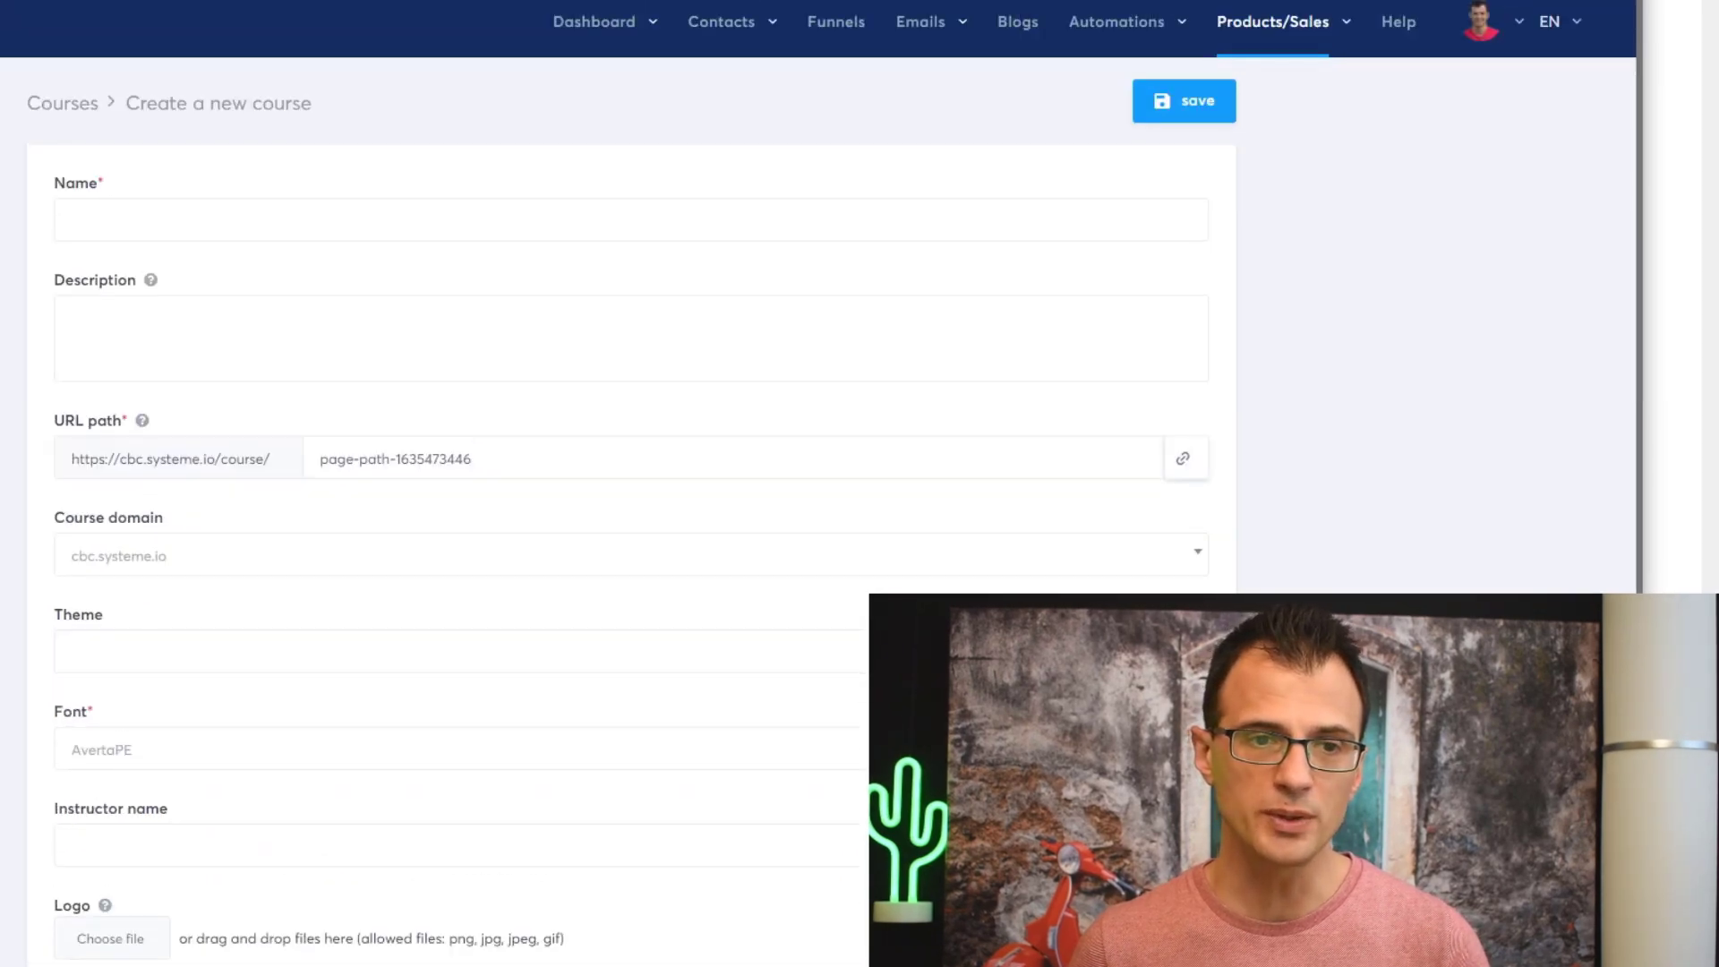
- Fill in the course name and check the Sales page funnel dropdown without choosing one
{"action": "left_click", "coordinate": [224, 226]}
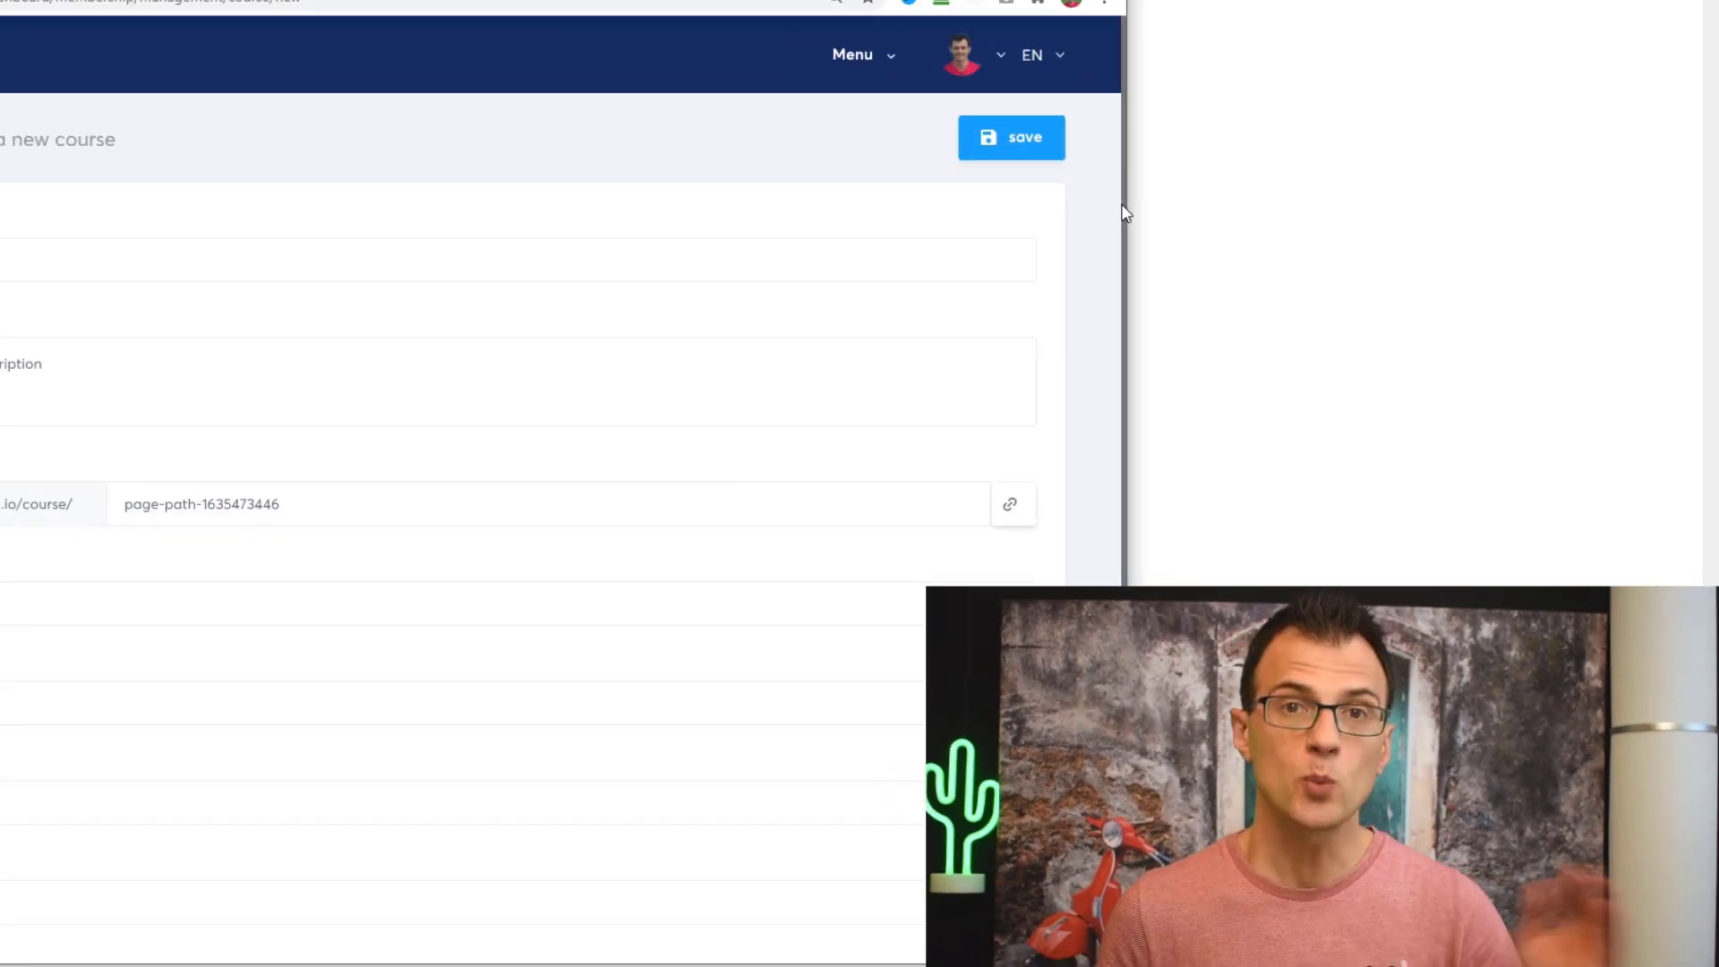
{"action": "scroll", "coordinate": [1191, 253], "scroll_direction": "down", "scroll_amount": 4}
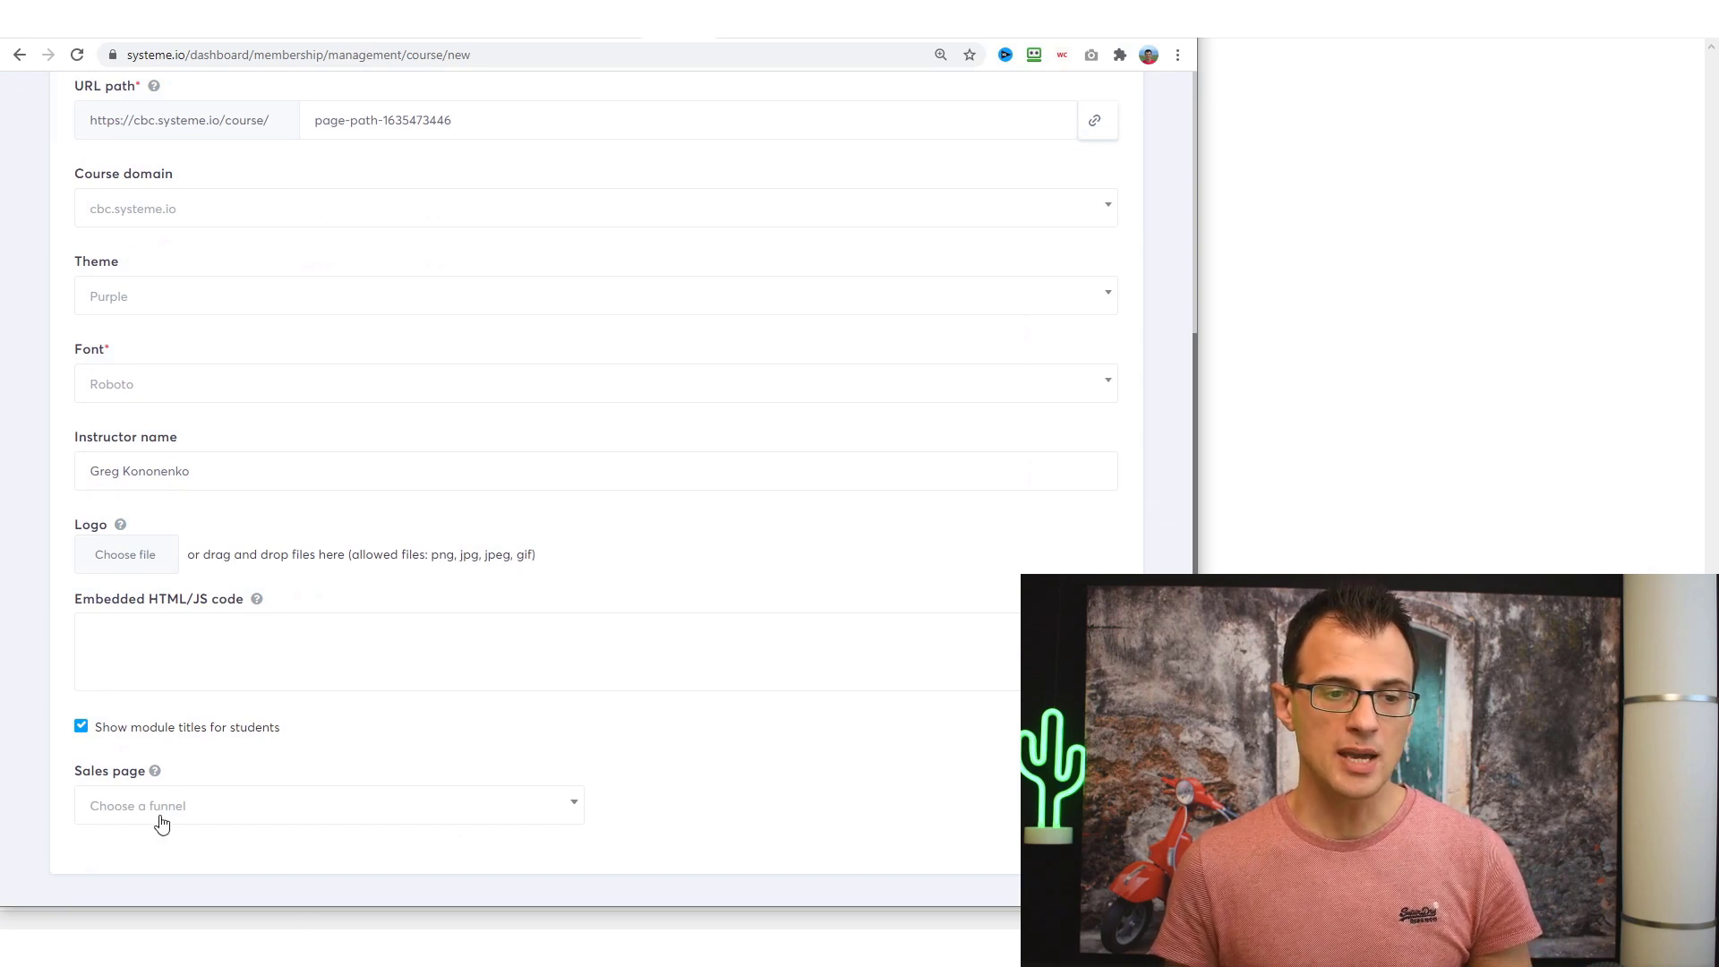
{"action": "left_click", "coordinate": [191, 809]}
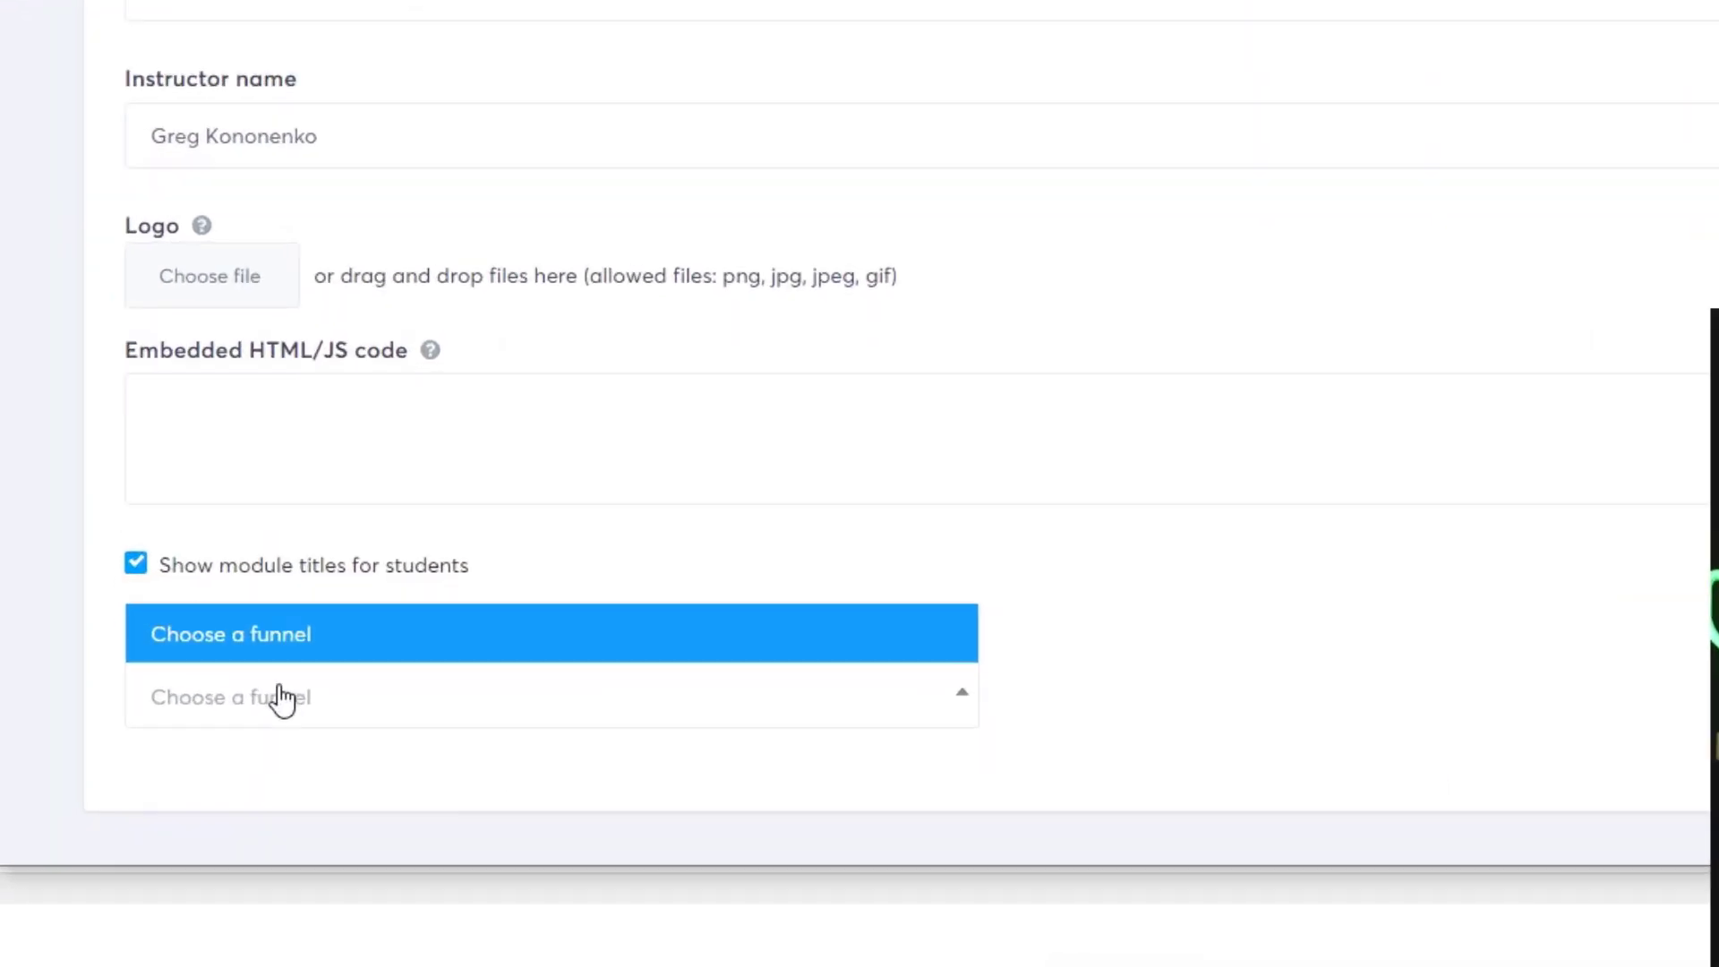
{"action": "left_click", "coordinate": [175, 813]}
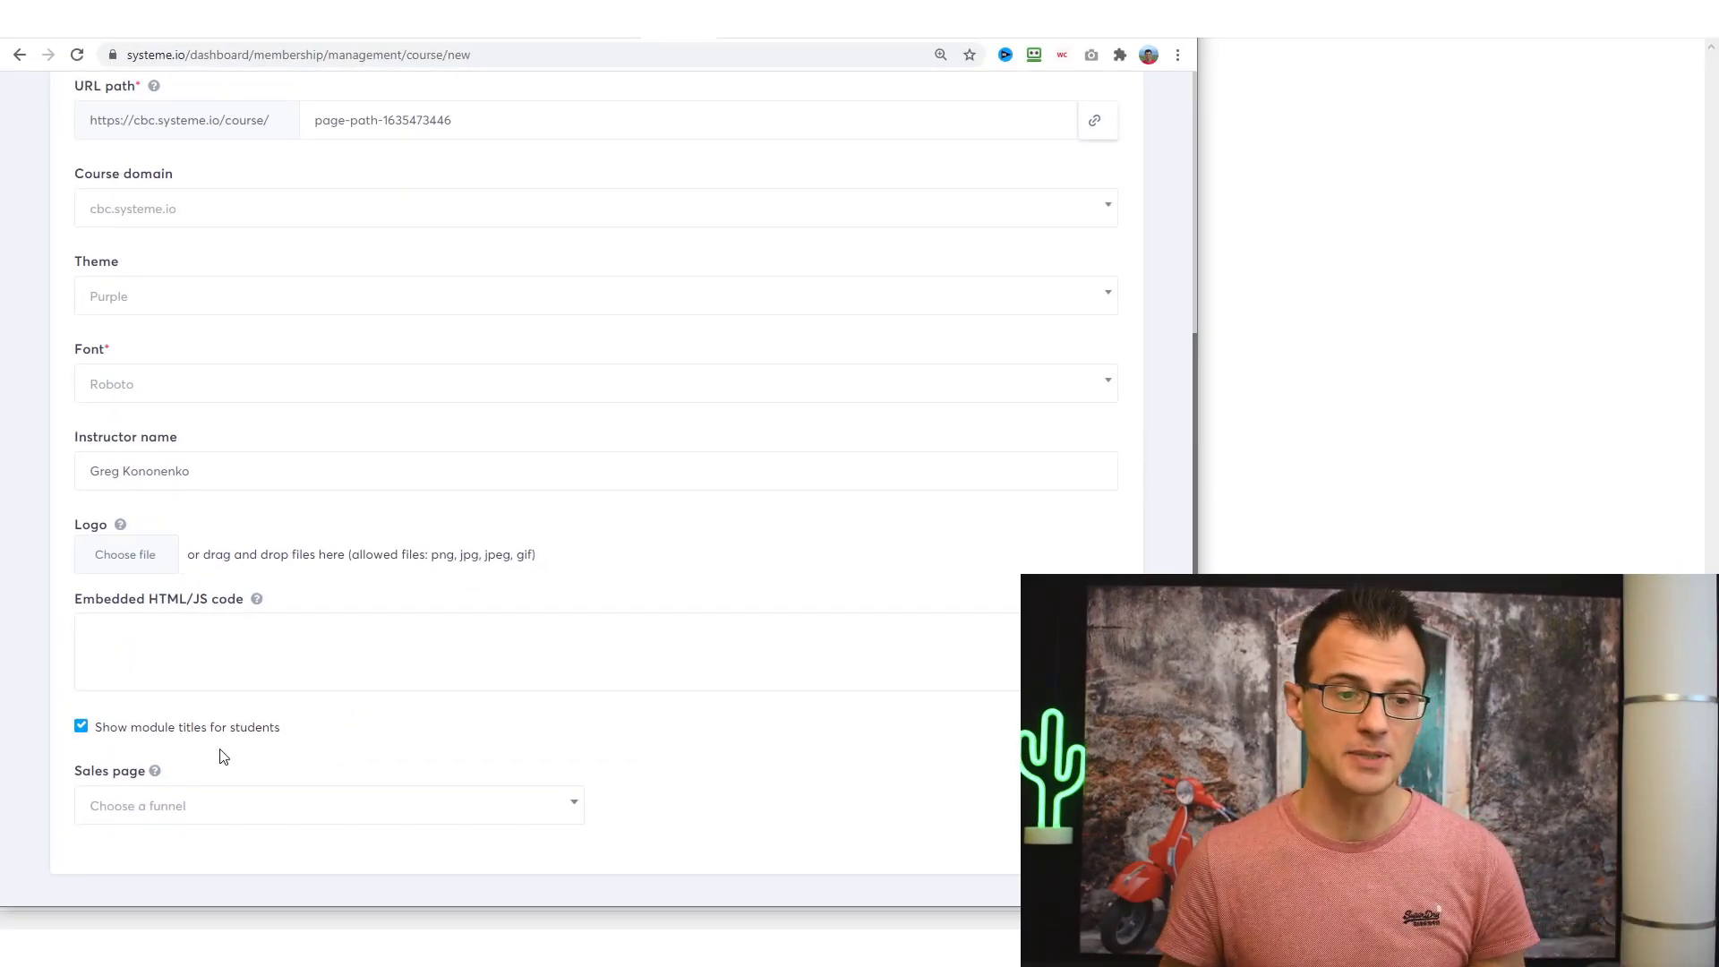
{"action": "scroll", "coordinate": [737, 626], "scroll_direction": "up", "scroll_amount": 5}
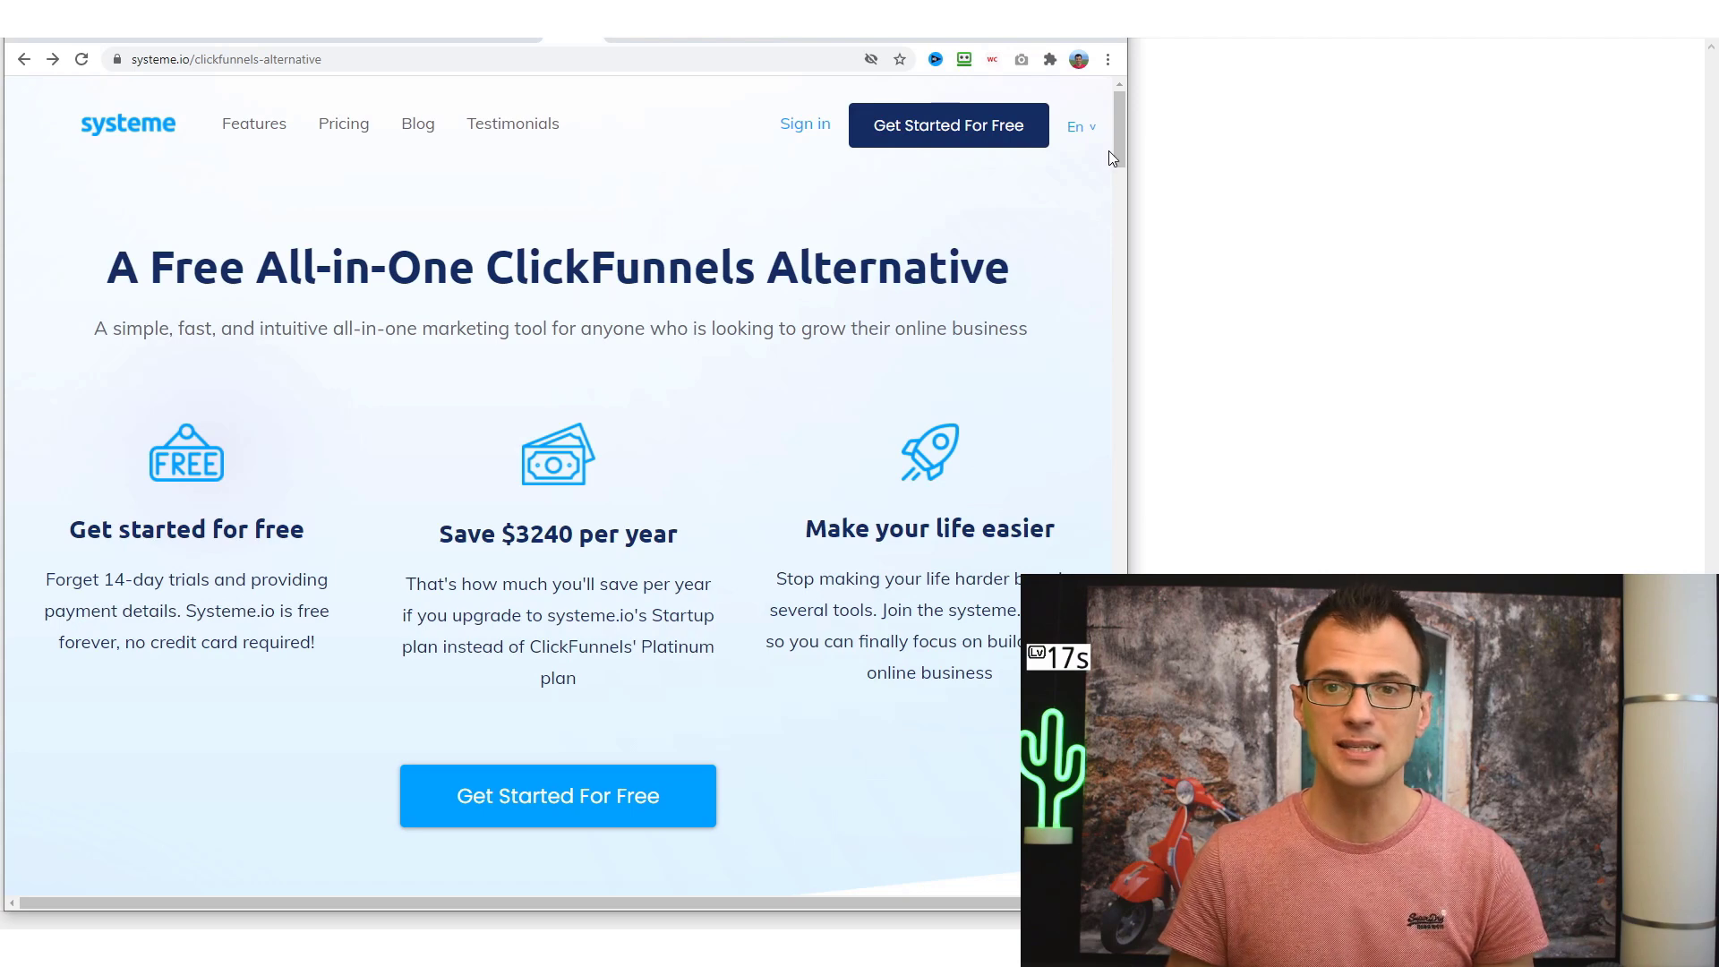
- Scroll the hero section and highlight the 'Get started for free' heading and 'Forget 14-day' text
{"action": "scroll", "coordinate": [1116, 154], "scroll_direction": "down", "scroll_amount": 1}
{"action": "scroll", "coordinate": [1110, 193], "scroll_direction": "down", "scroll_amount": 3}
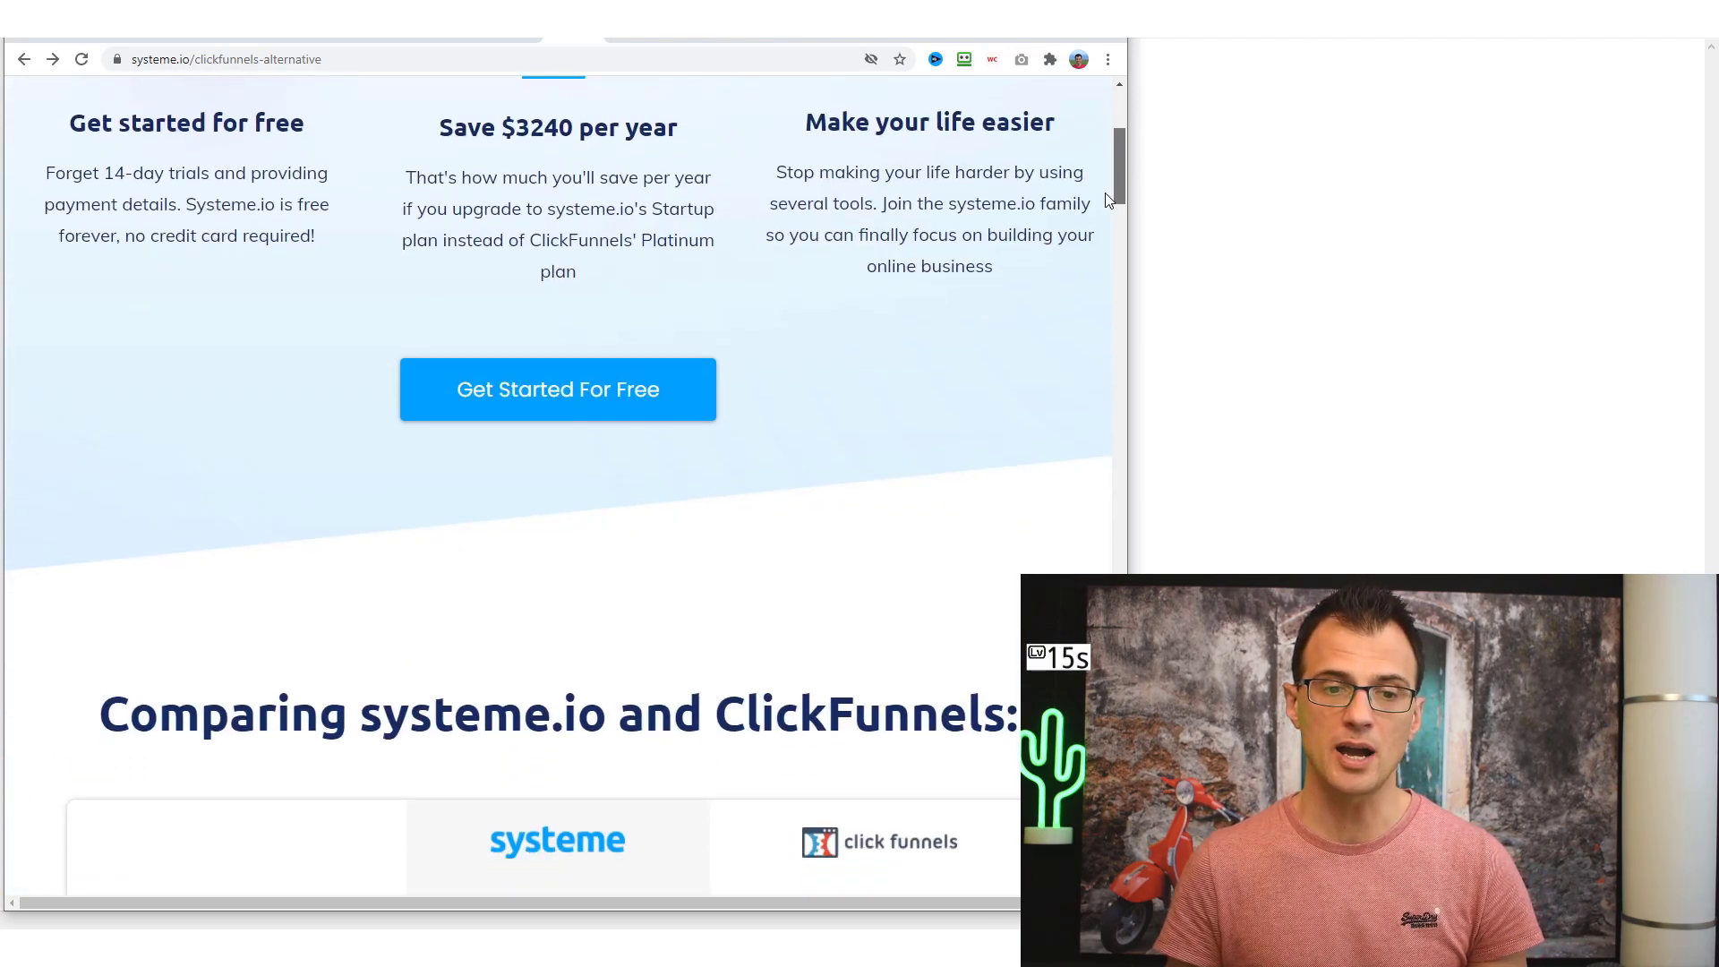
{"action": "scroll", "coordinate": [1108, 188], "scroll_direction": "up", "scroll_amount": 3}
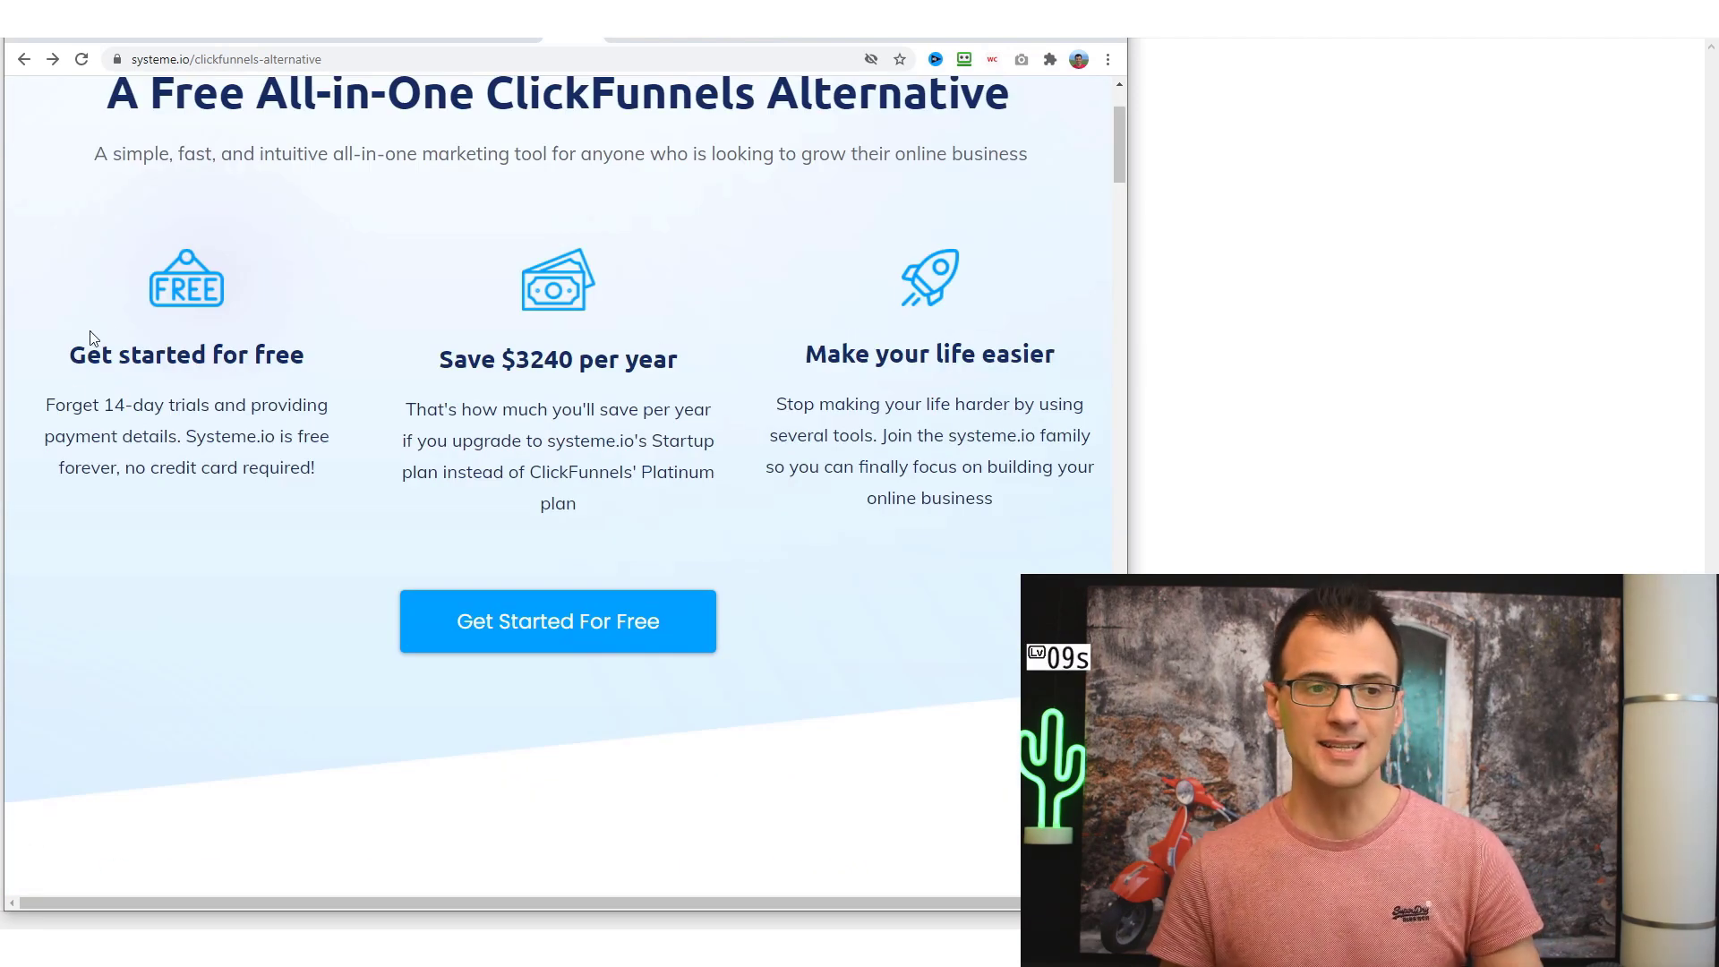
{"action": "left_click_drag", "start_coordinate": [80, 380], "coordinate": [224, 382]}
{"action": "left_click", "coordinate": [76, 423]}
{"action": "double_click", "coordinate": [82, 403]}
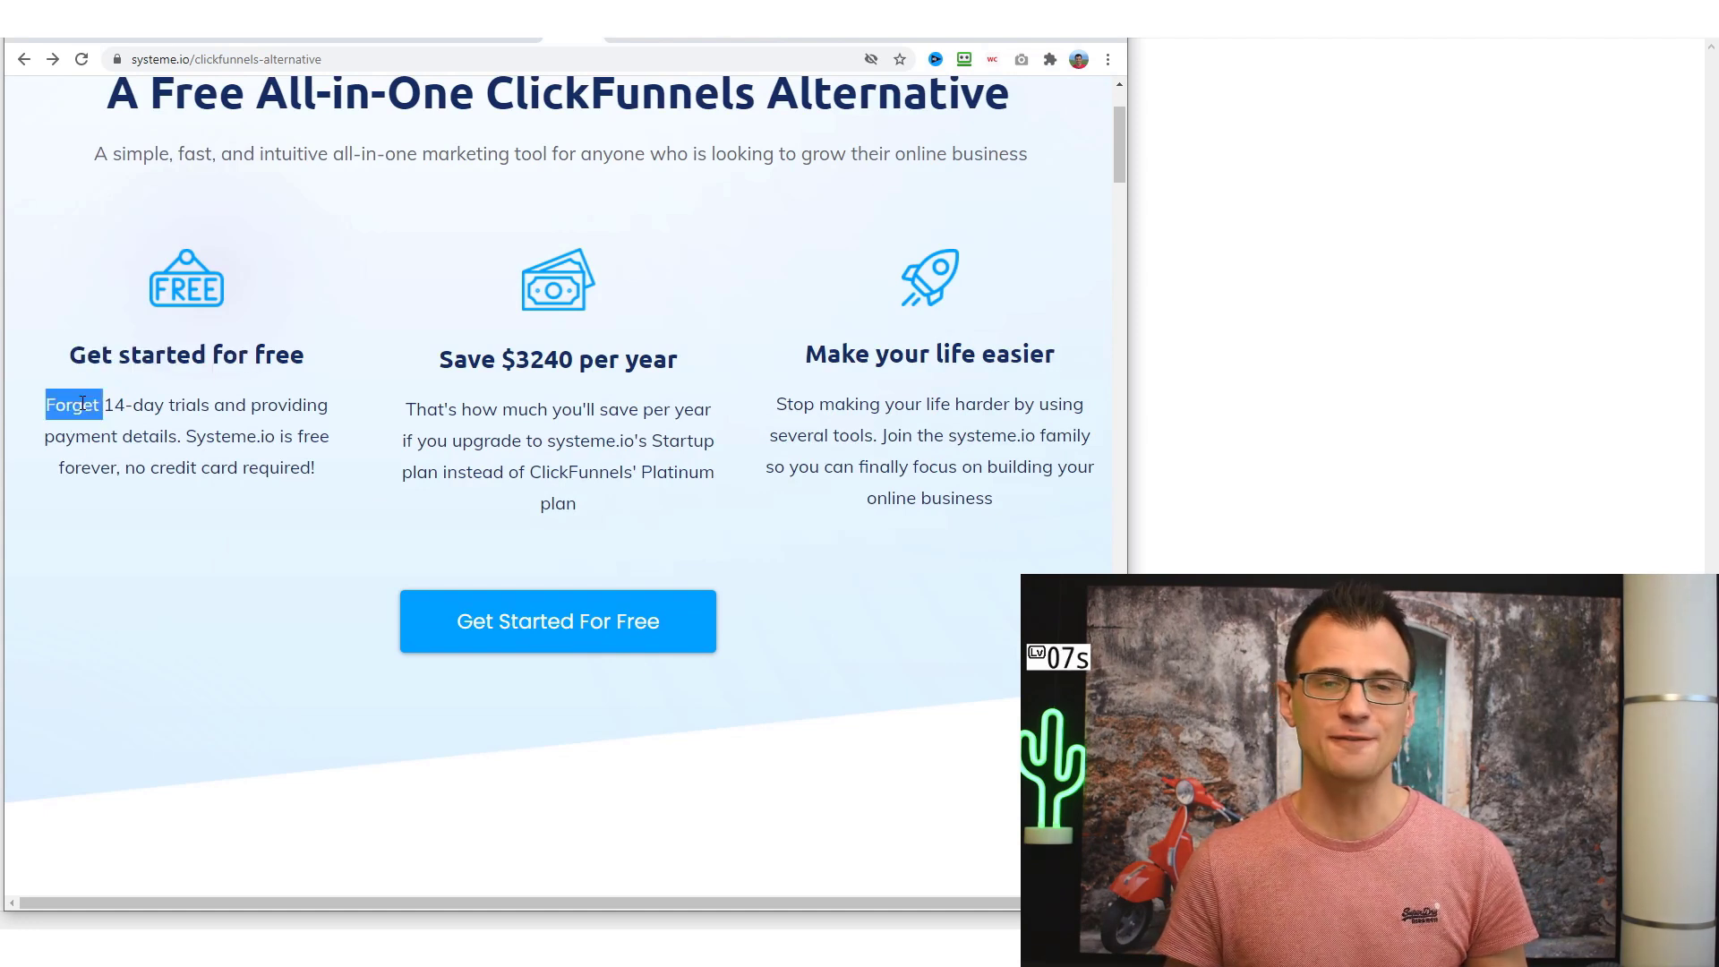
{"action": "left_click_drag", "start_coordinate": [82, 403], "coordinate": [160, 408]}
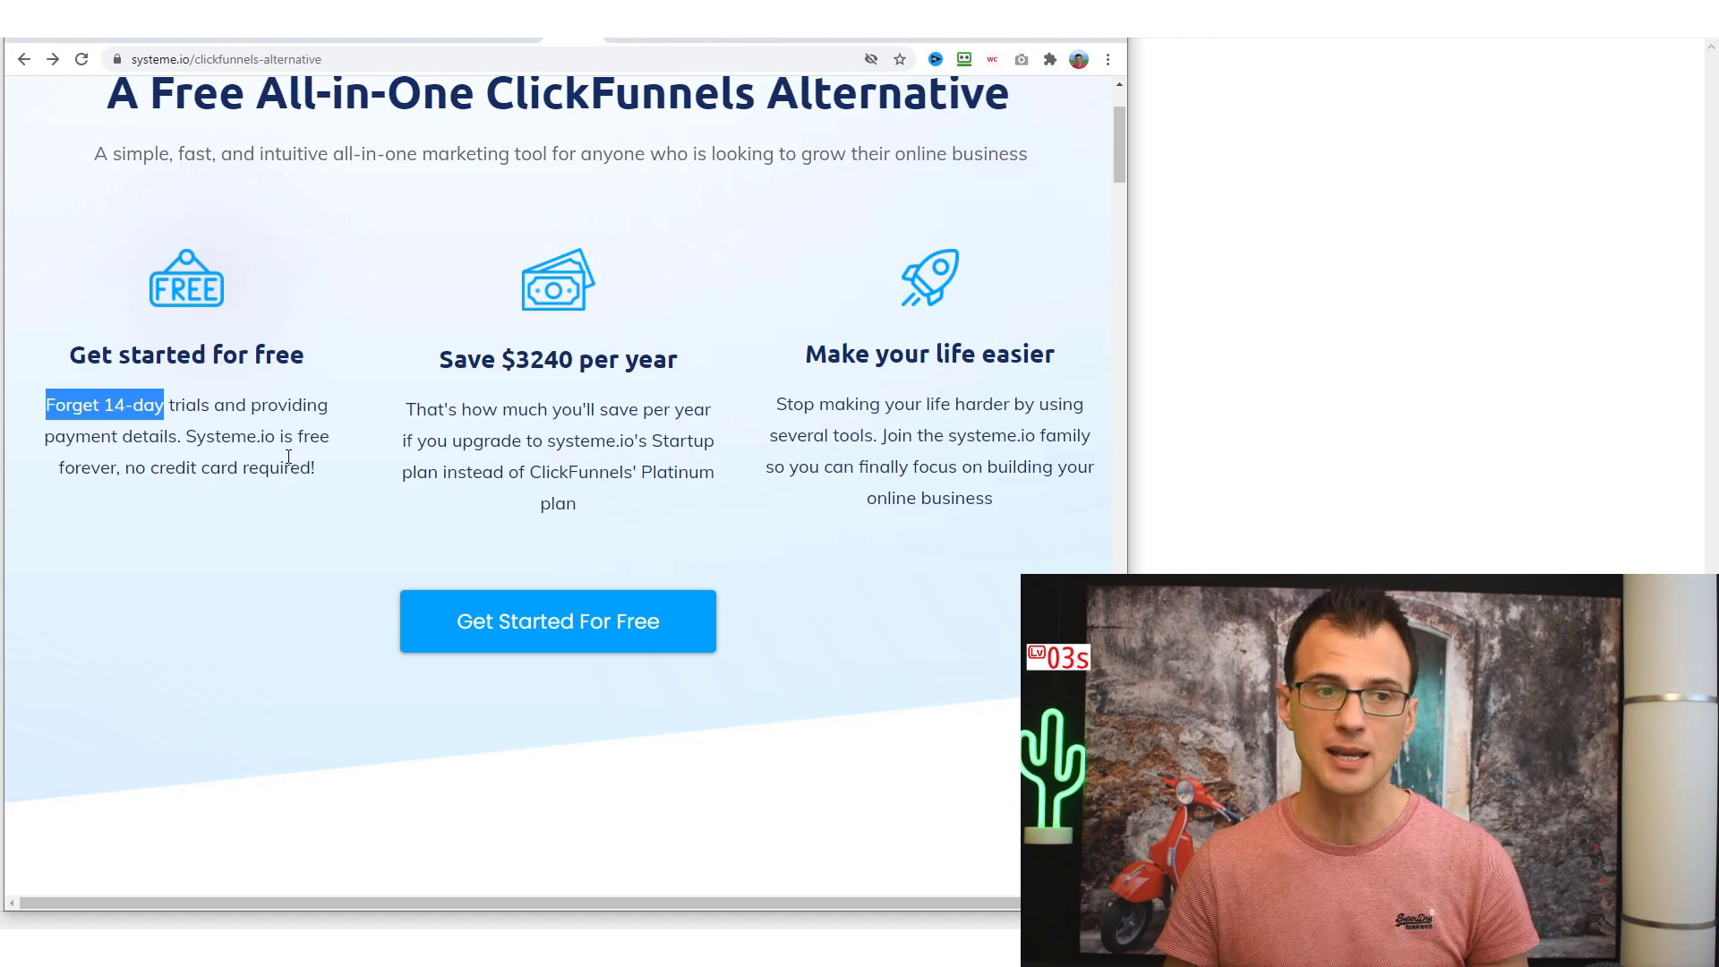
{"action": "left_click", "coordinate": [83, 460]}
{"action": "scroll", "coordinate": [440, 510], "scroll_direction": "down", "scroll_amount": 1}
- Compare systeme.io's FREE price with ClickFunnels' $97/month and the 1,000 contacts value
{"action": "scroll", "coordinate": [268, 422], "scroll_direction": "down", "scroll_amount": 7}
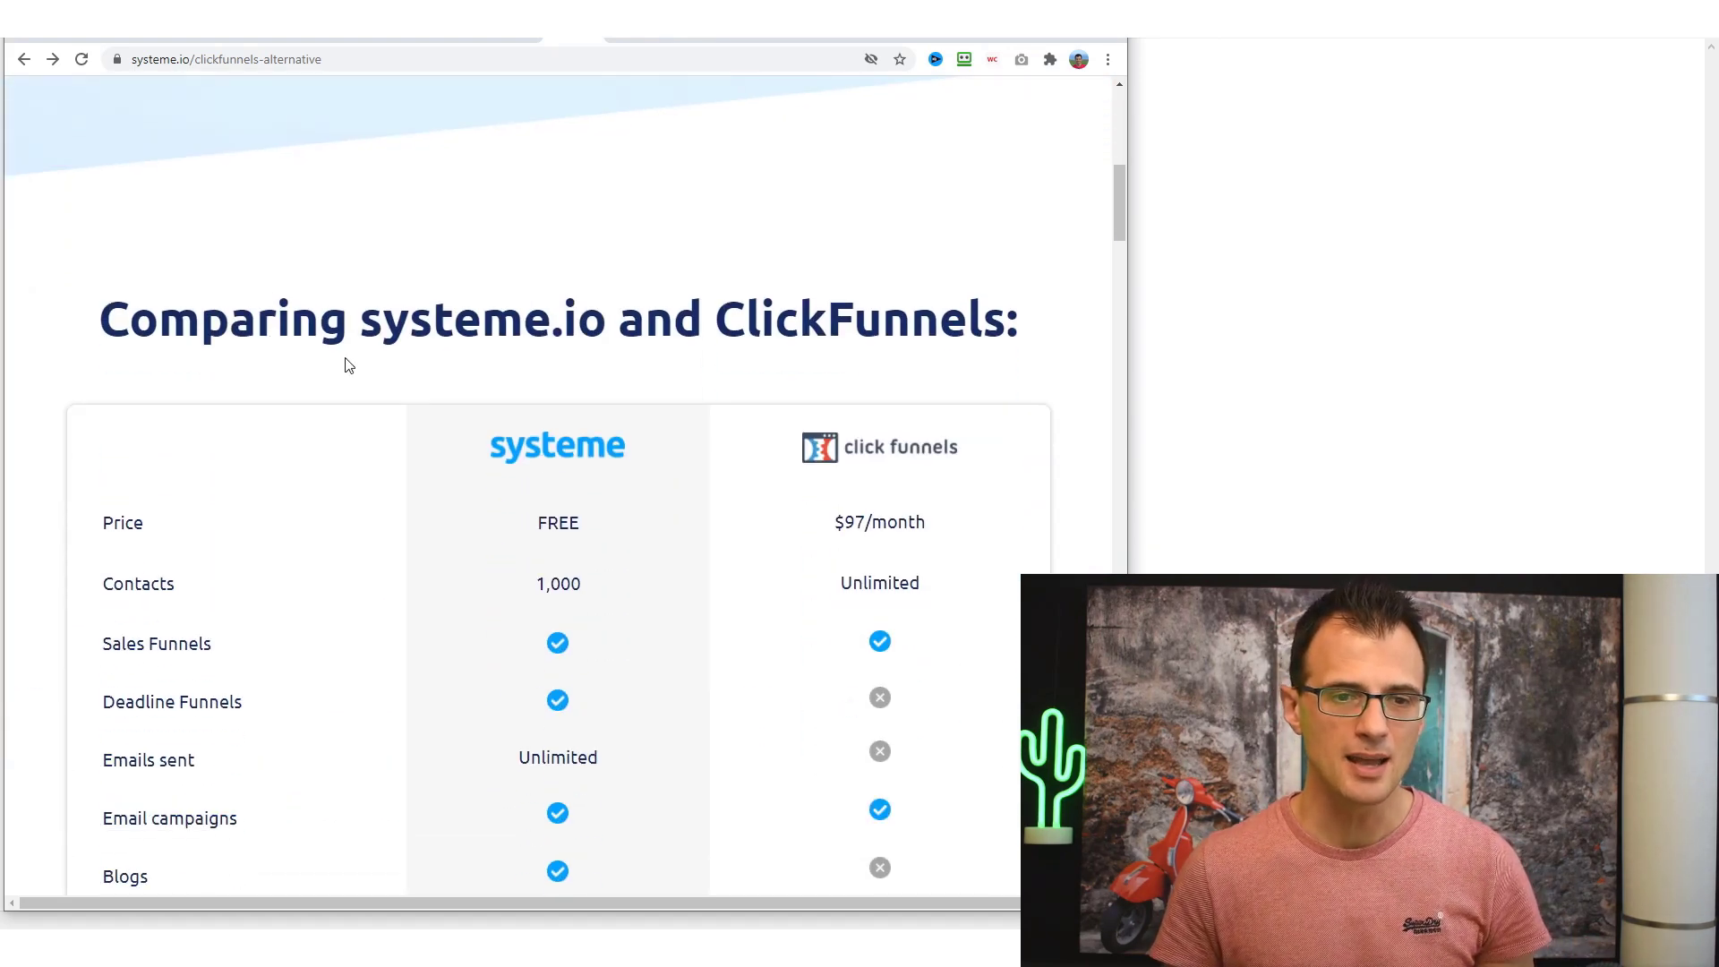
{"action": "scroll", "coordinate": [1101, 244], "scroll_direction": "down", "scroll_amount": 3}
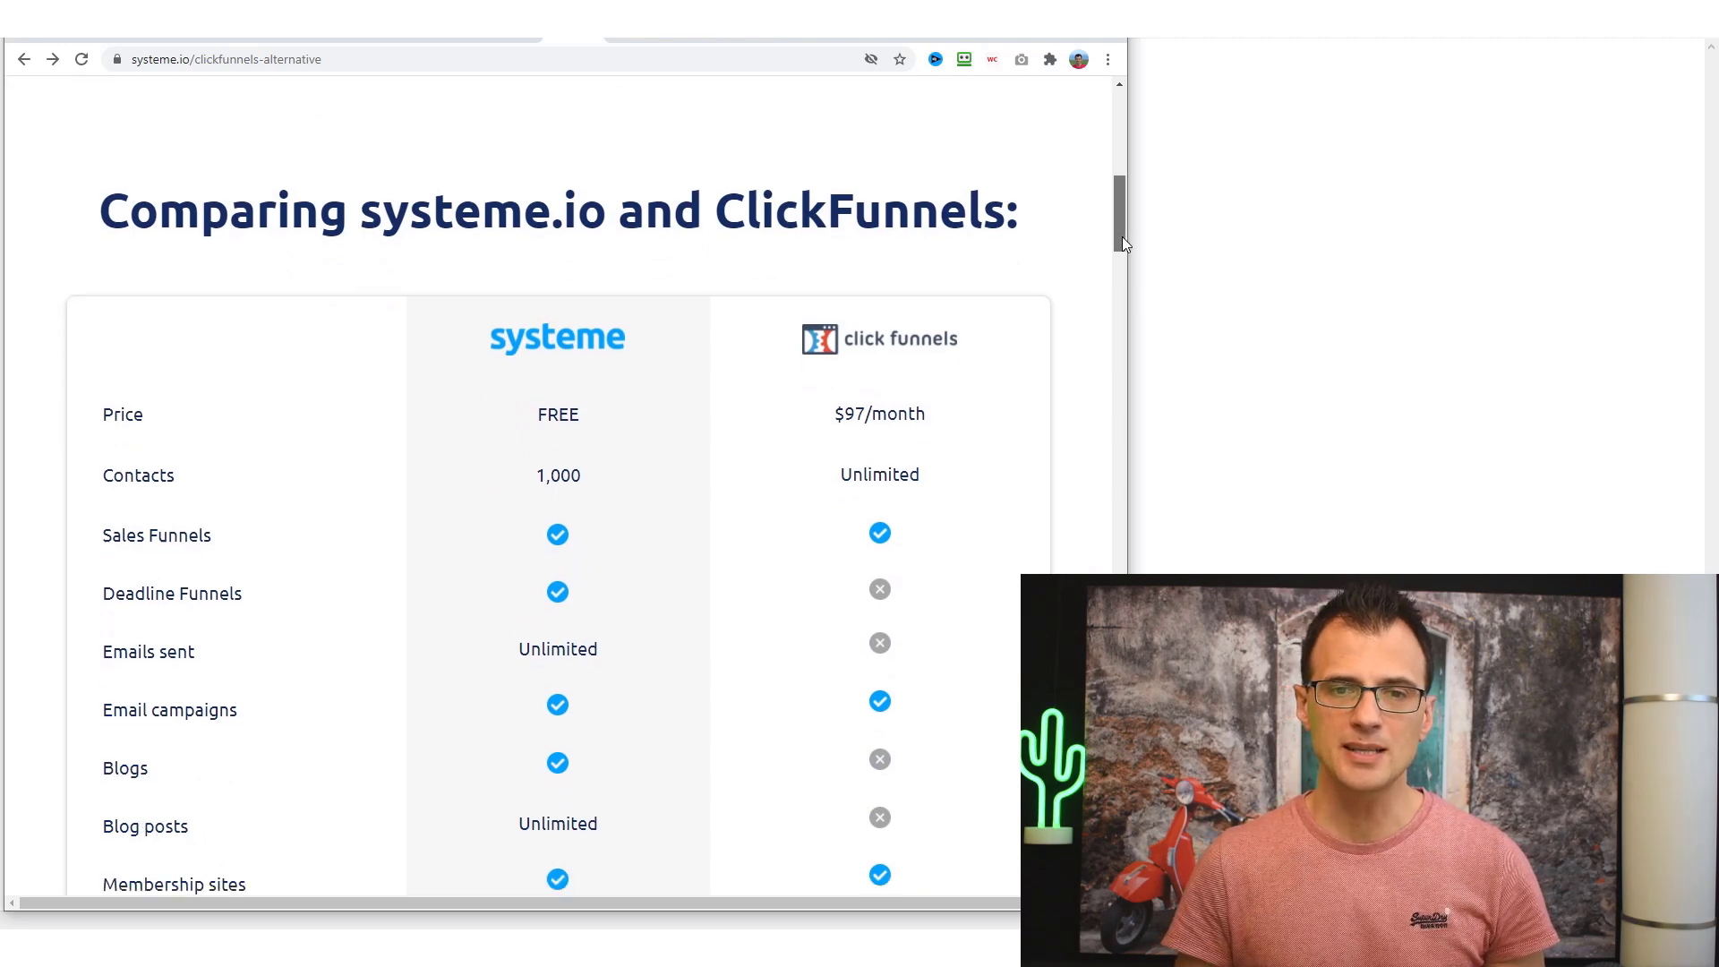
{"action": "left_click_drag", "start_coordinate": [1127, 242], "coordinate": [1016, 246]}
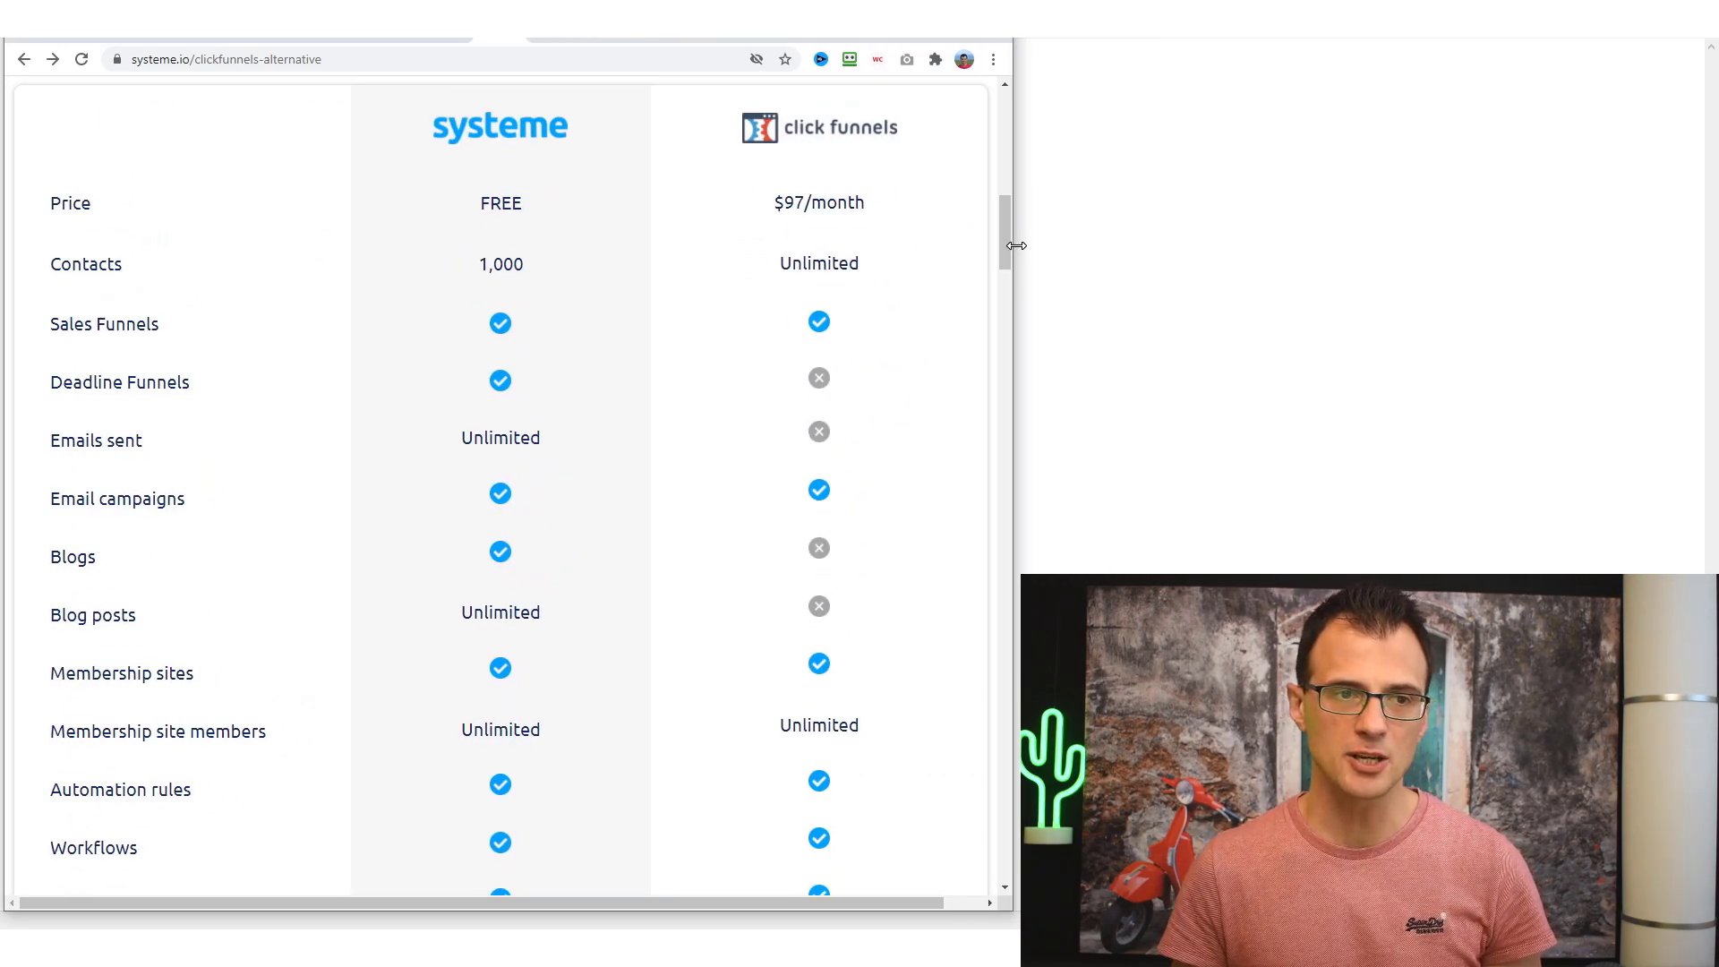
{"action": "scroll", "coordinate": [925, 371], "scroll_direction": "up", "scroll_amount": 1}
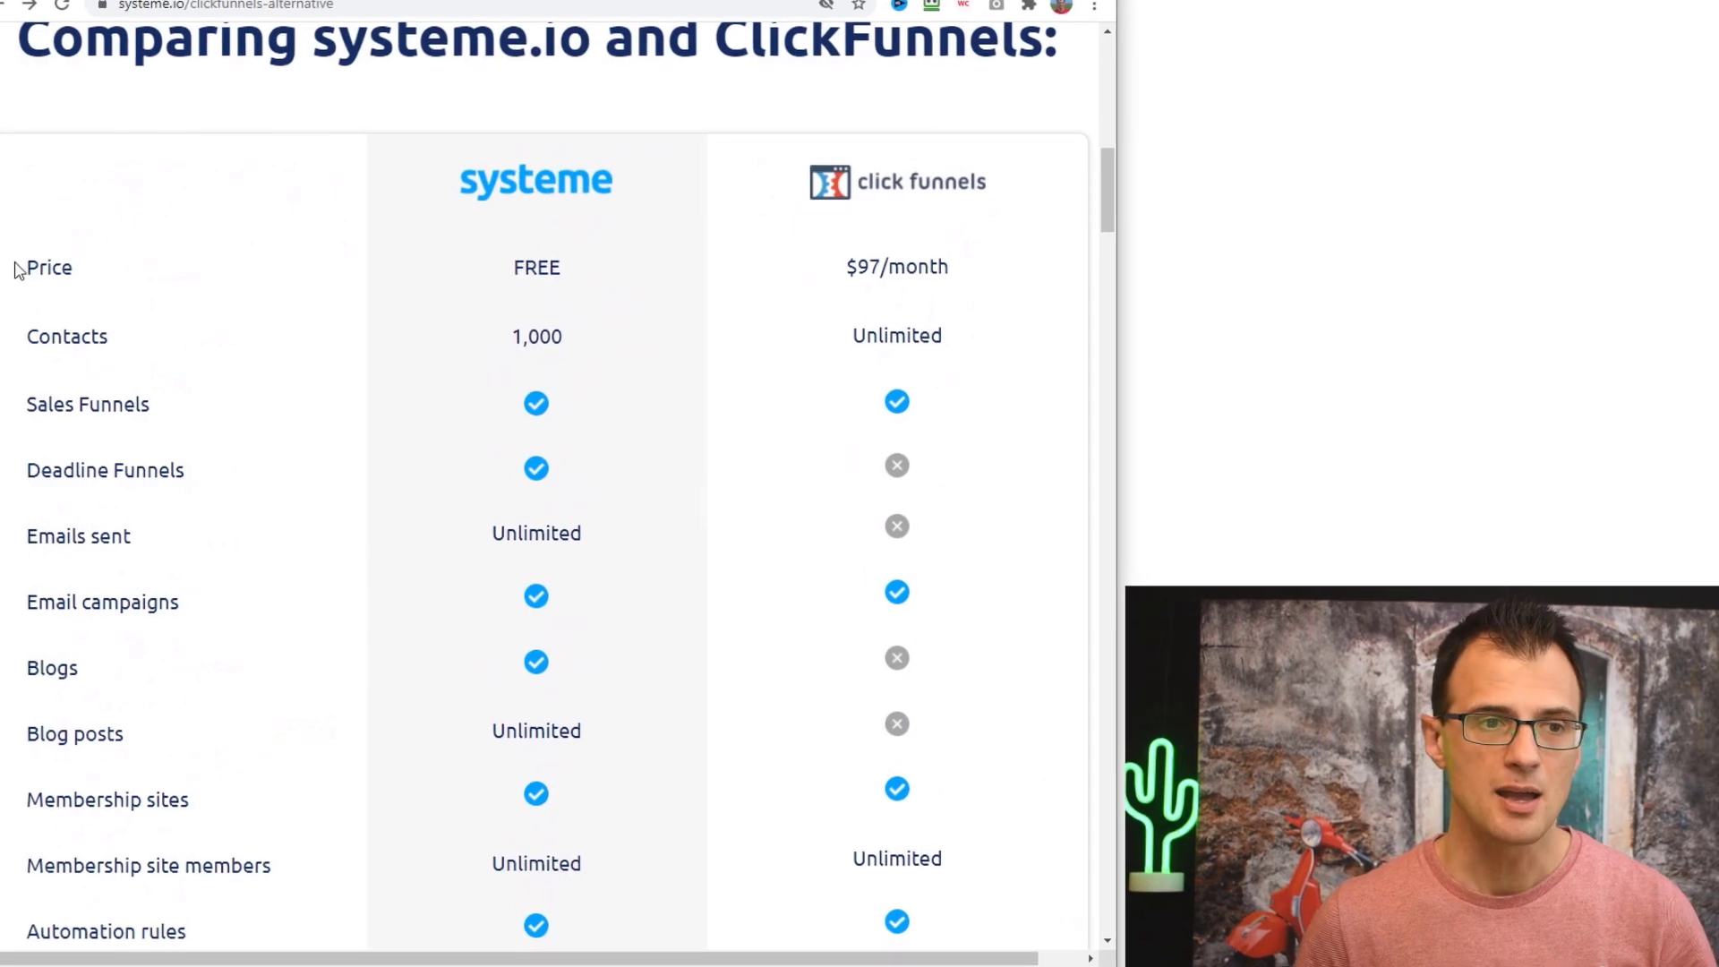
{"action": "left_click_drag", "start_coordinate": [580, 270], "coordinate": [459, 284]}
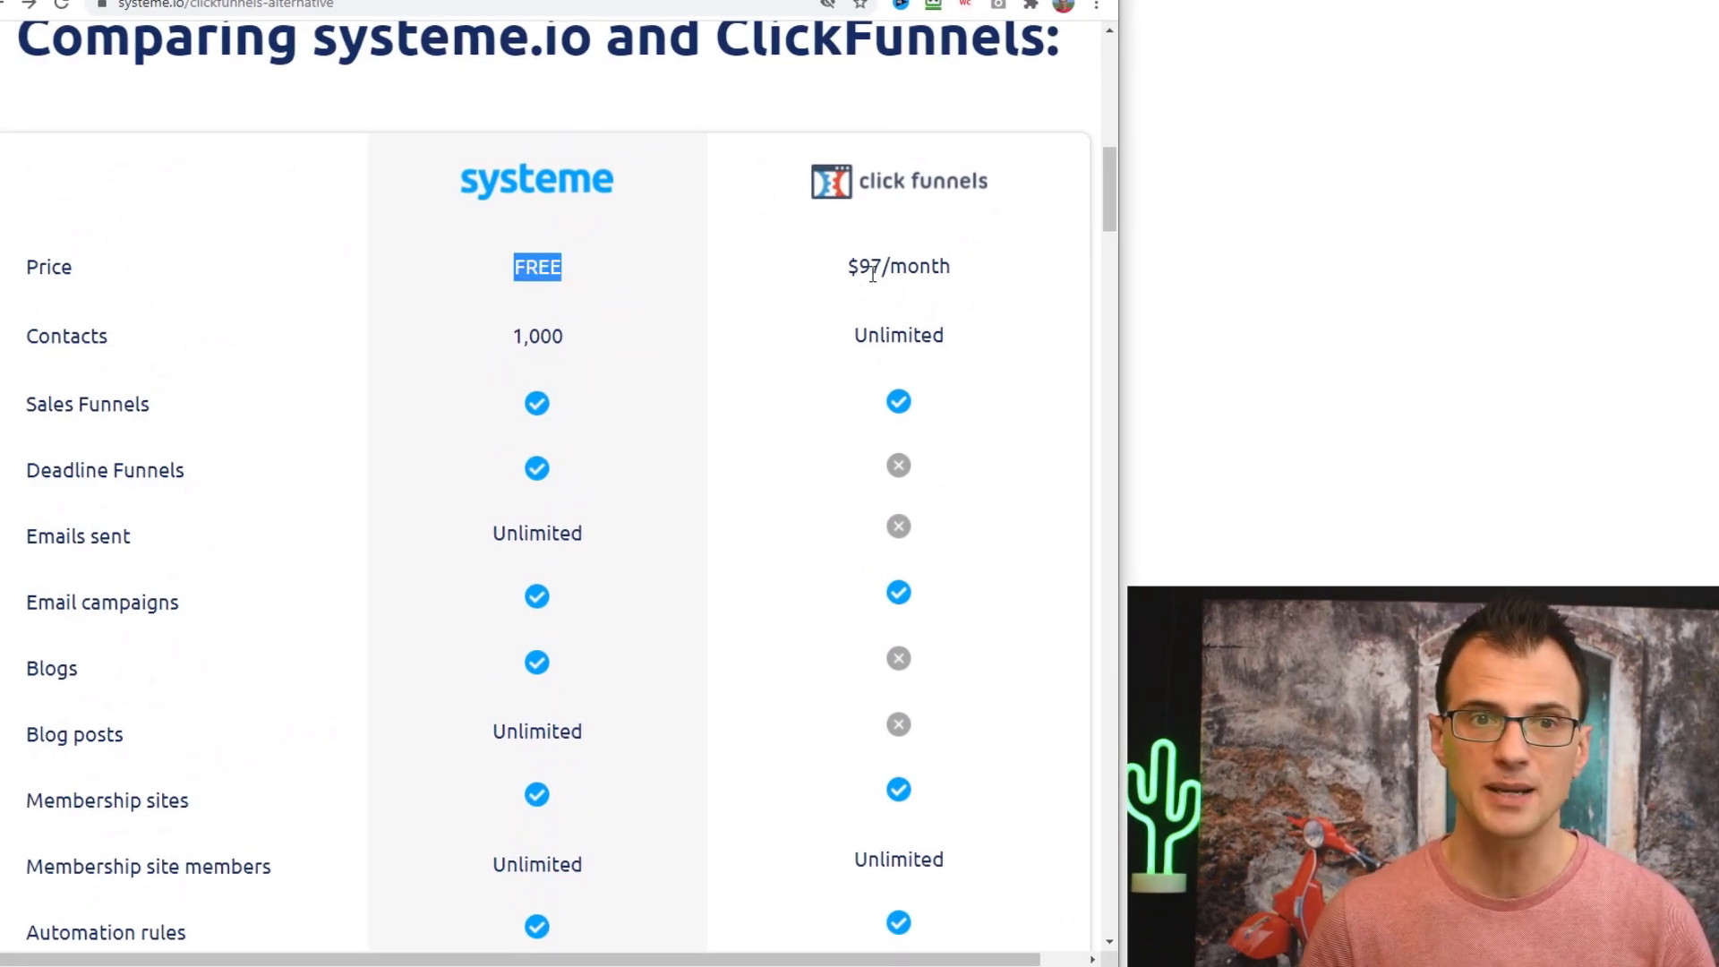
{"action": "left_click_drag", "start_coordinate": [839, 271], "coordinate": [936, 287]}
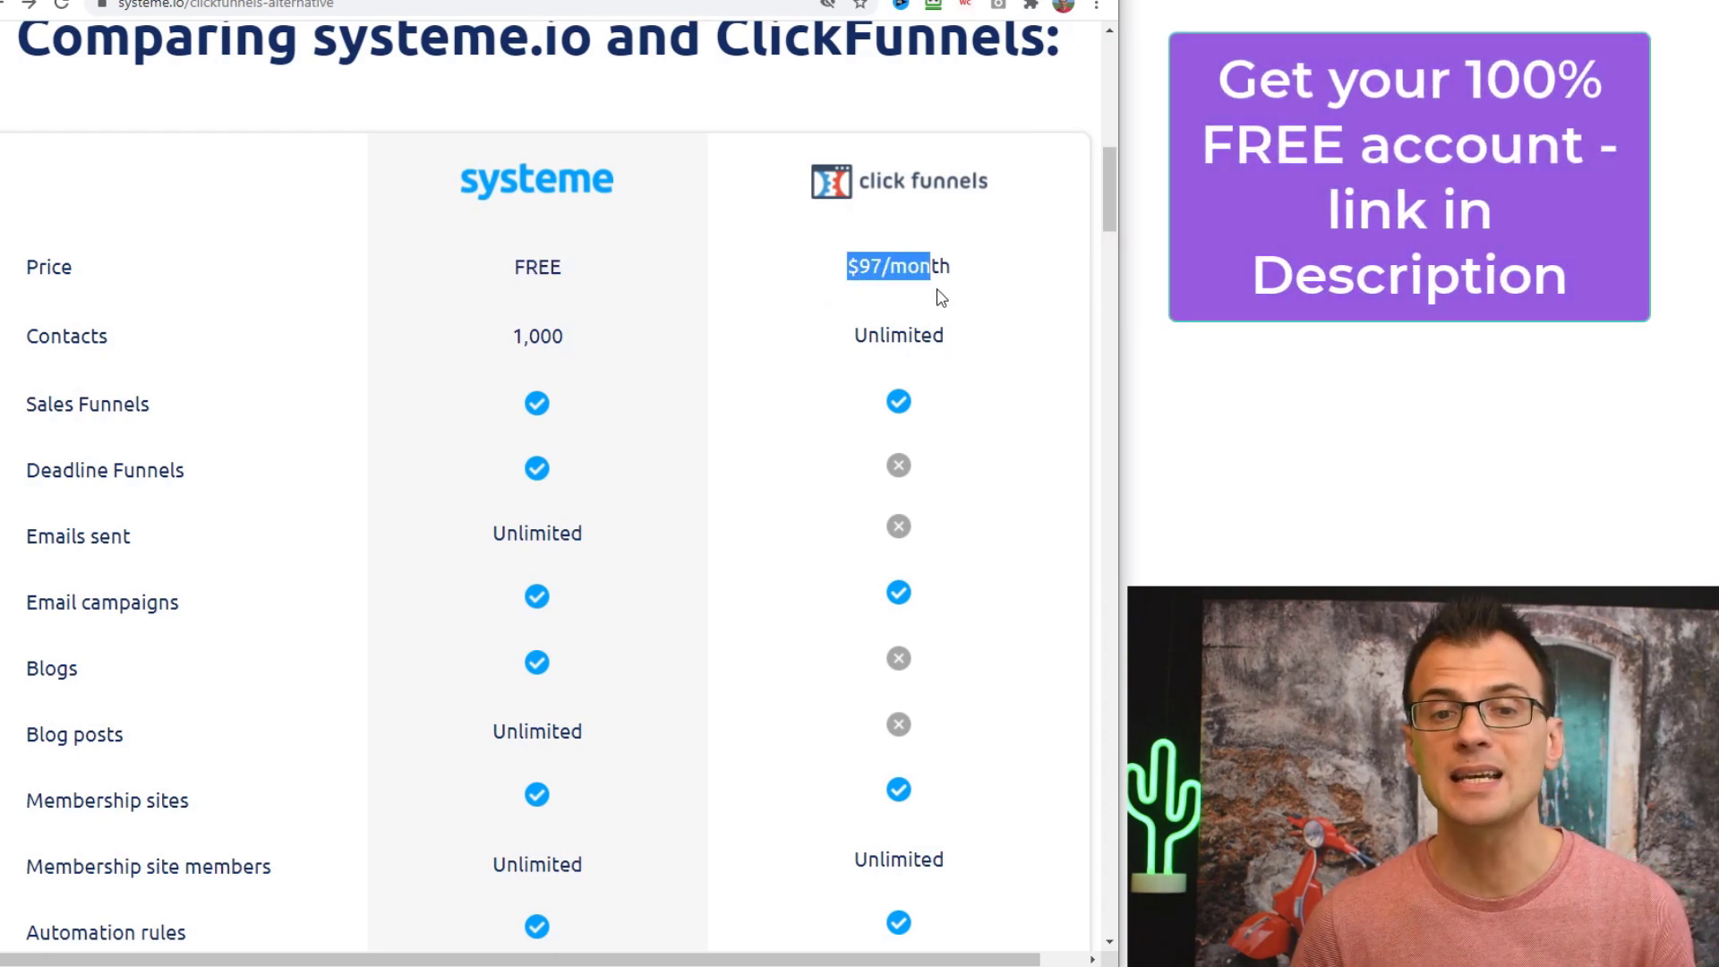
{"action": "left_click", "coordinate": [656, 374]}
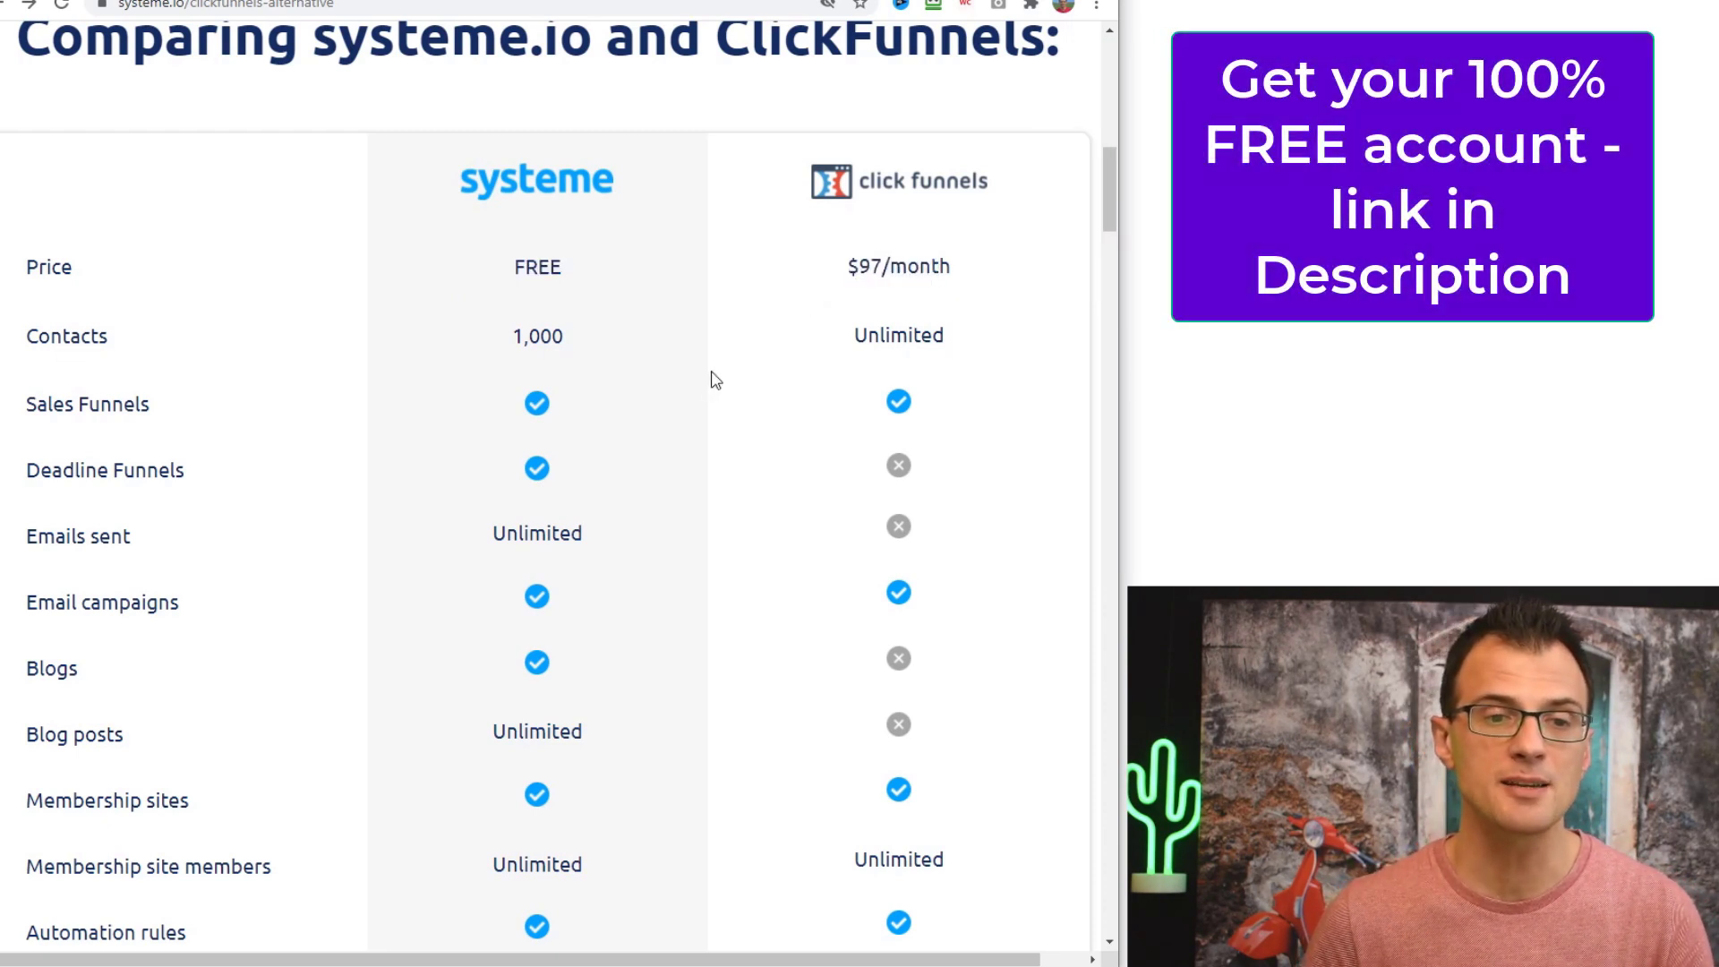
{"action": "left_click_drag", "start_coordinate": [575, 354], "coordinate": [514, 352]}
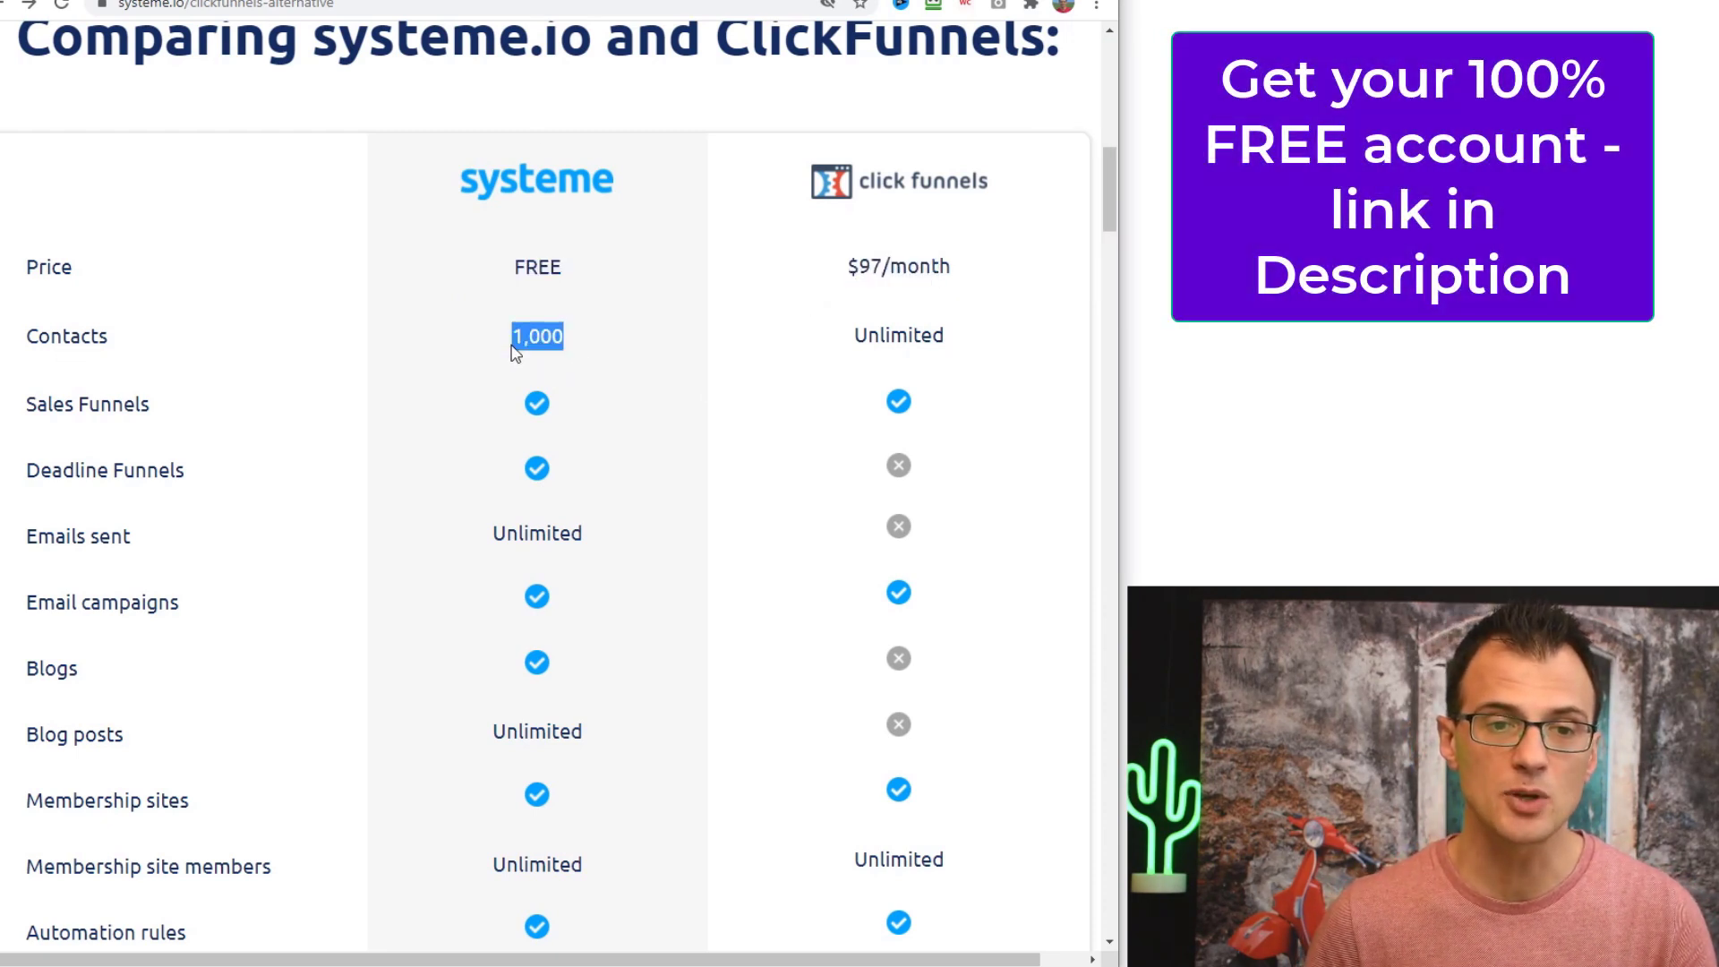
{"action": "left_click", "coordinate": [683, 378]}
- Highlight systeme's FREE price, the Sales Funnels and Deadline Funnels checkmarks, and Unlimited emails
{"action": "scroll", "coordinate": [556, 502], "scroll_direction": "up", "scroll_amount": 2}
{"action": "double_click", "coordinate": [533, 470]}
{"action": "scroll", "coordinate": [686, 518], "scroll_direction": "down", "scroll_amount": 1}
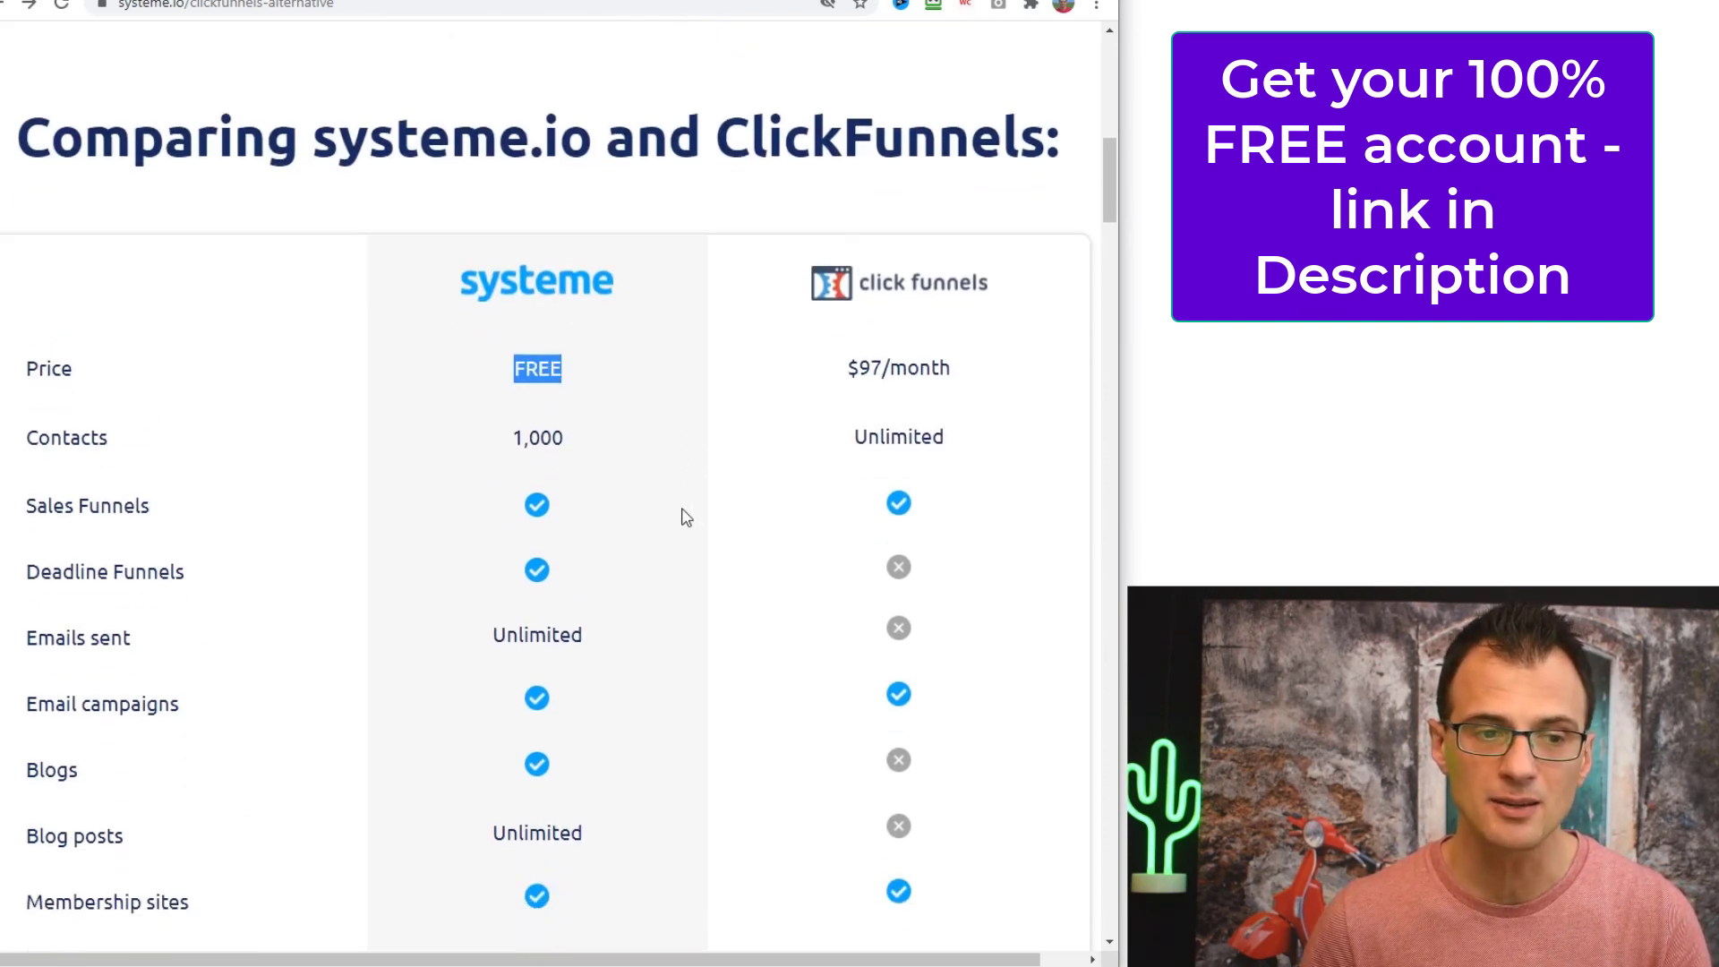
{"action": "scroll", "coordinate": [675, 525], "scroll_direction": "down", "scroll_amount": 3}
{"action": "left_click", "coordinate": [522, 197]}
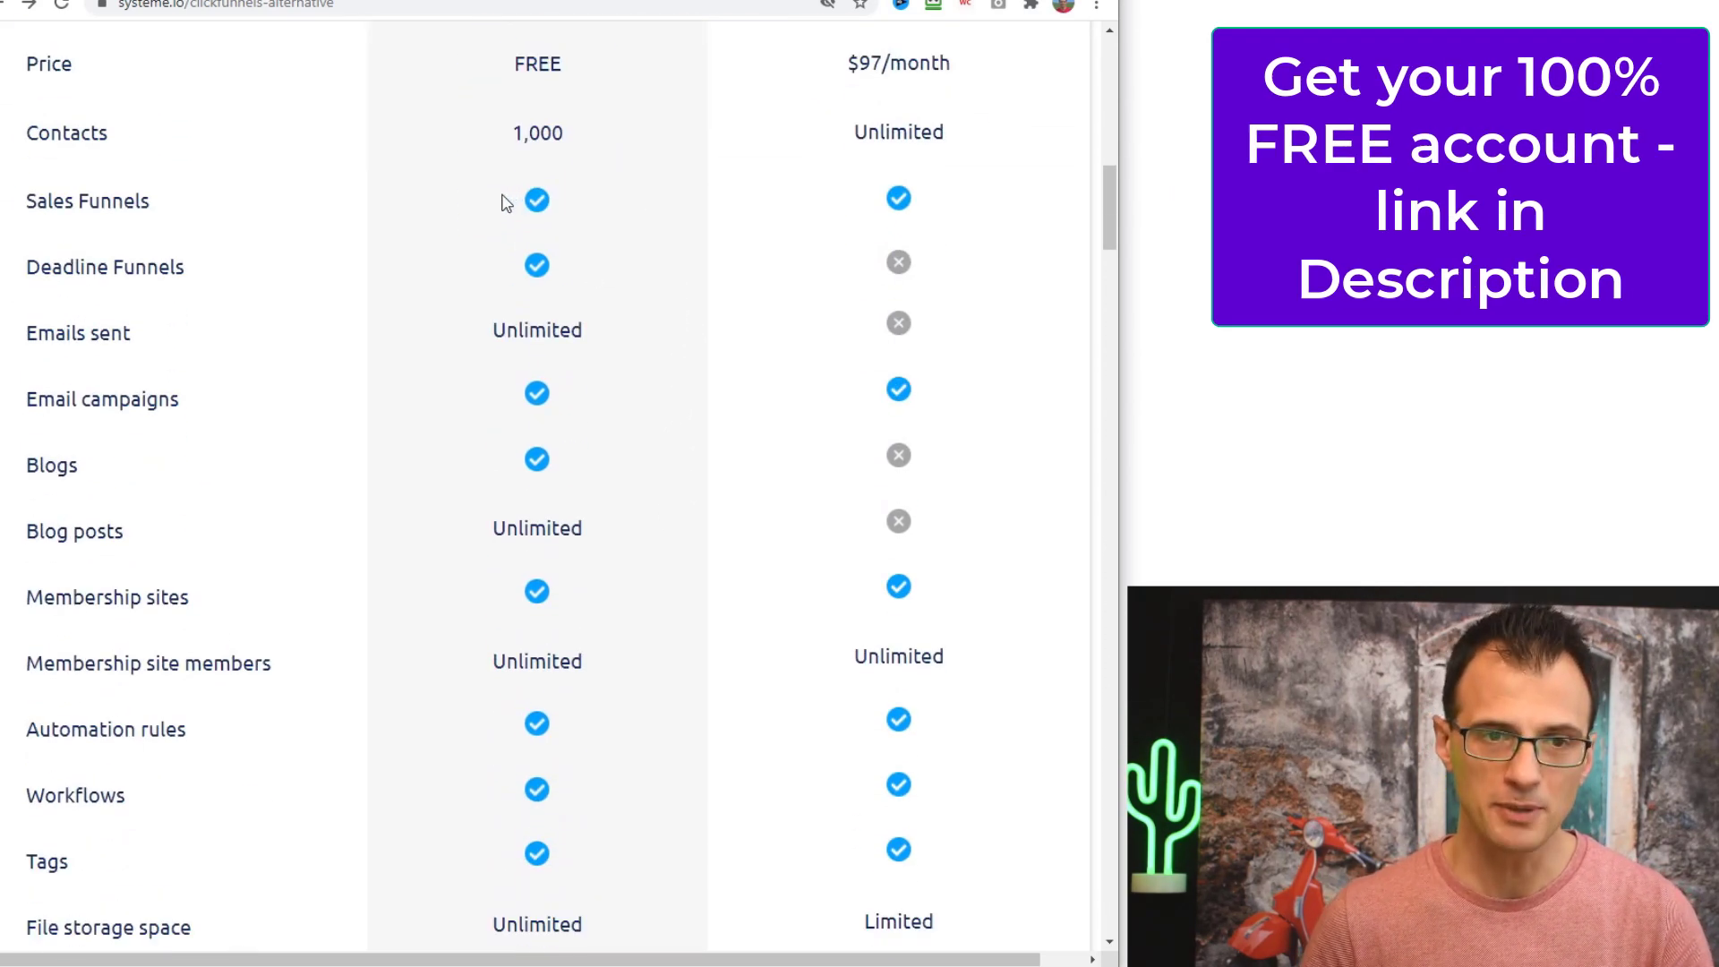
{"action": "double_click", "coordinate": [506, 203]}
{"action": "left_click", "coordinate": [503, 310]}
{"action": "double_click", "coordinate": [569, 281]}
{"action": "left_click", "coordinate": [582, 354]}
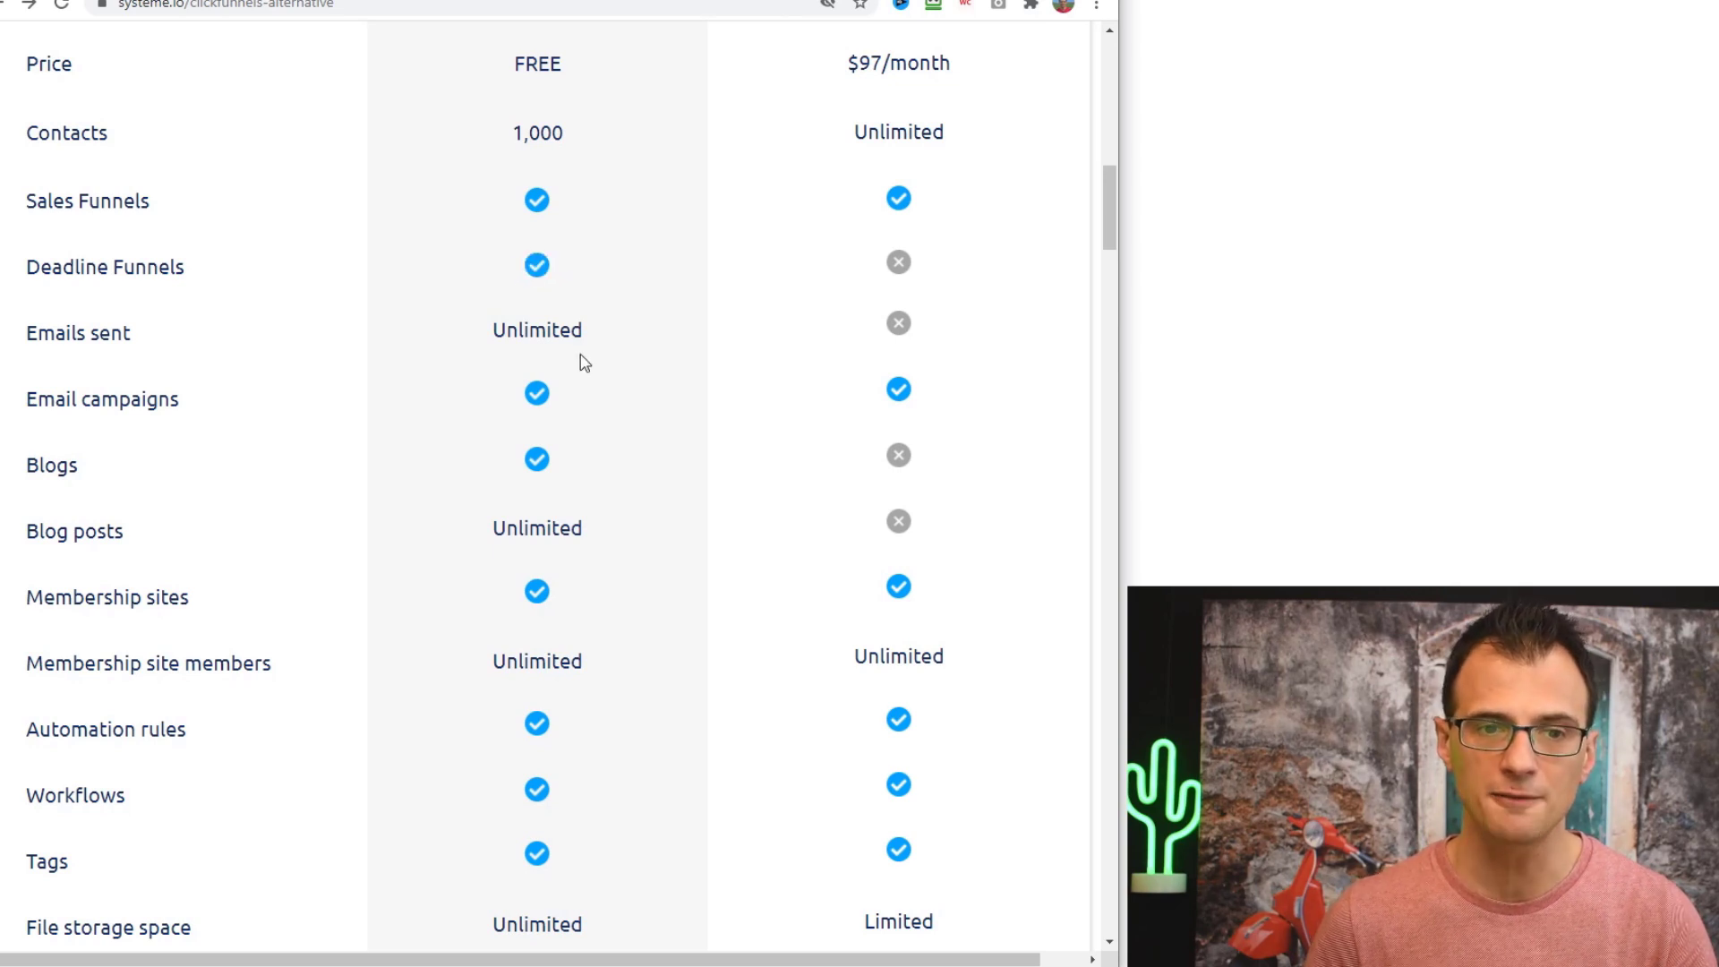
{"action": "left_click_drag", "start_coordinate": [624, 349], "coordinate": [456, 350]}
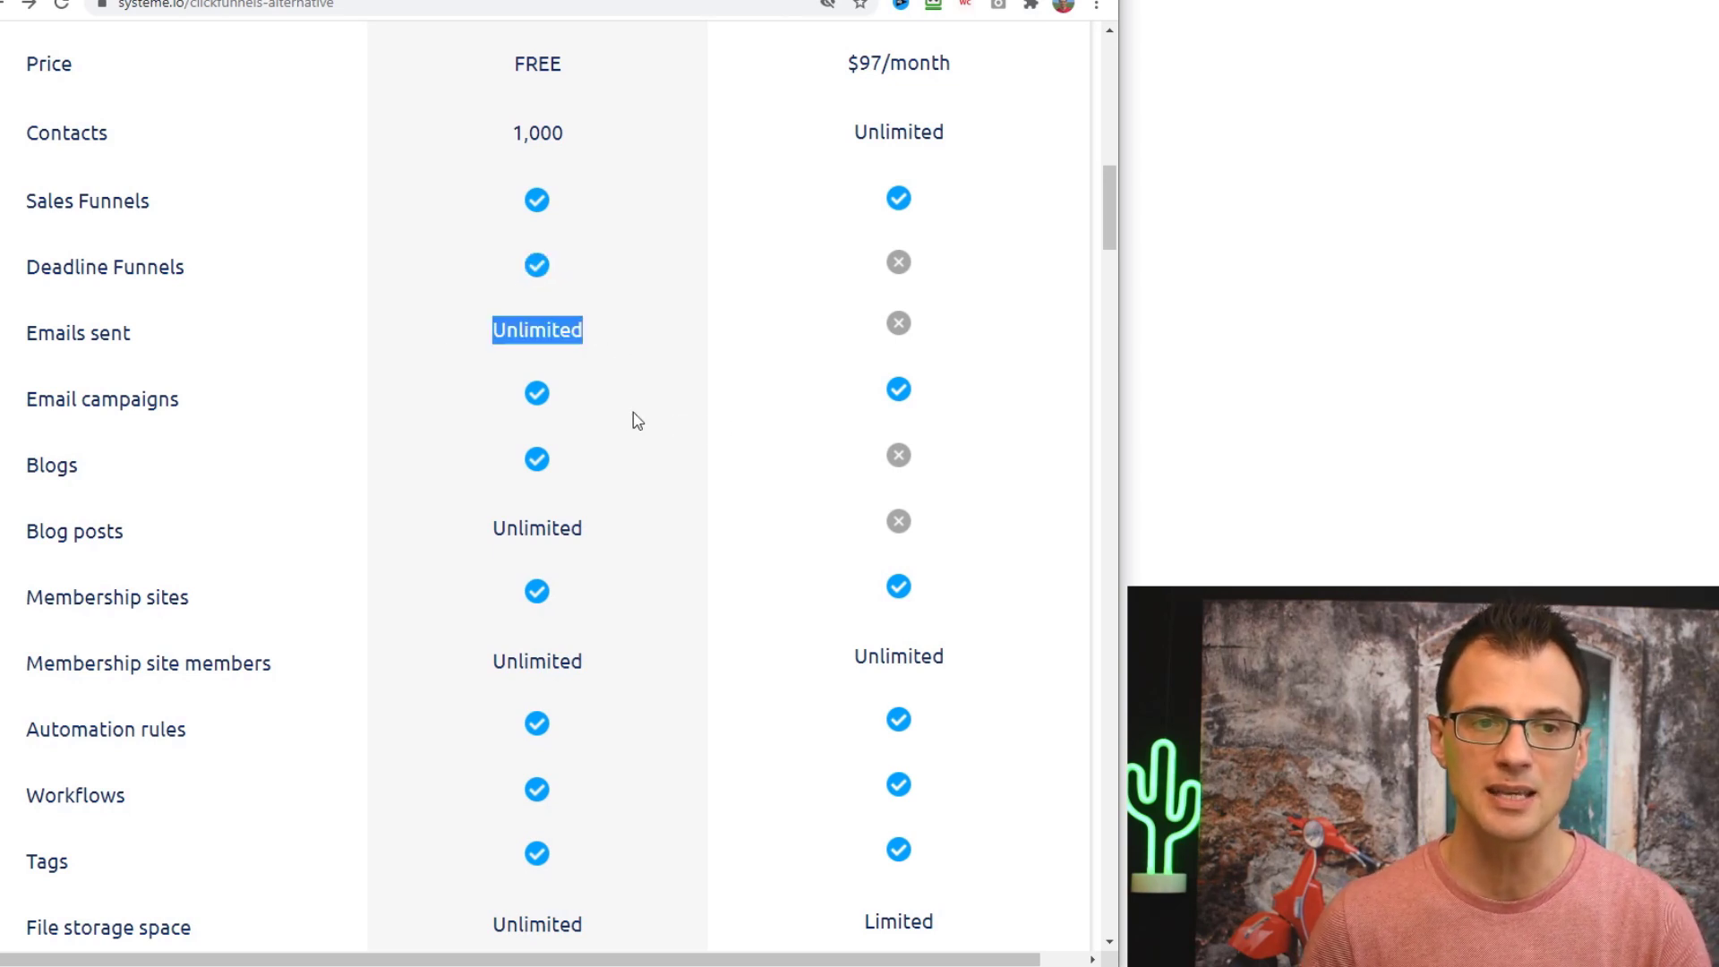
- Highlight the Blogs row in the comparison table and scroll further down
{"action": "scroll", "coordinate": [822, 408], "scroll_direction": "up", "scroll_amount": 1}
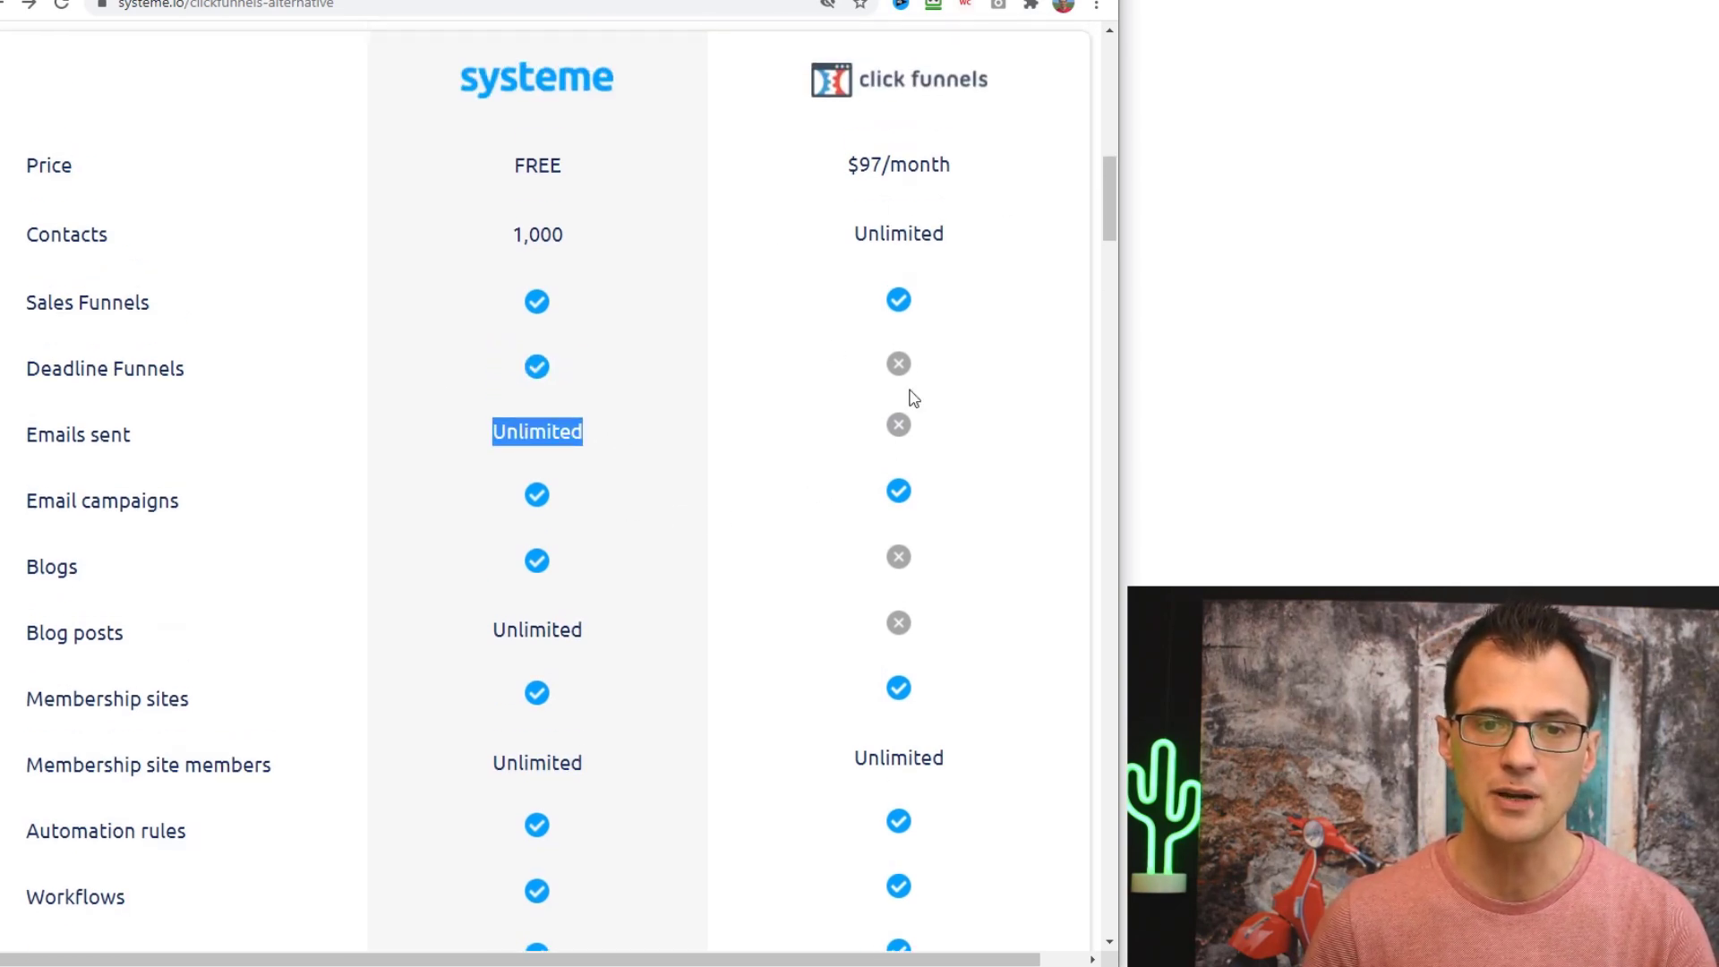
{"action": "scroll", "coordinate": [683, 480], "scroll_direction": "down", "scroll_amount": 2}
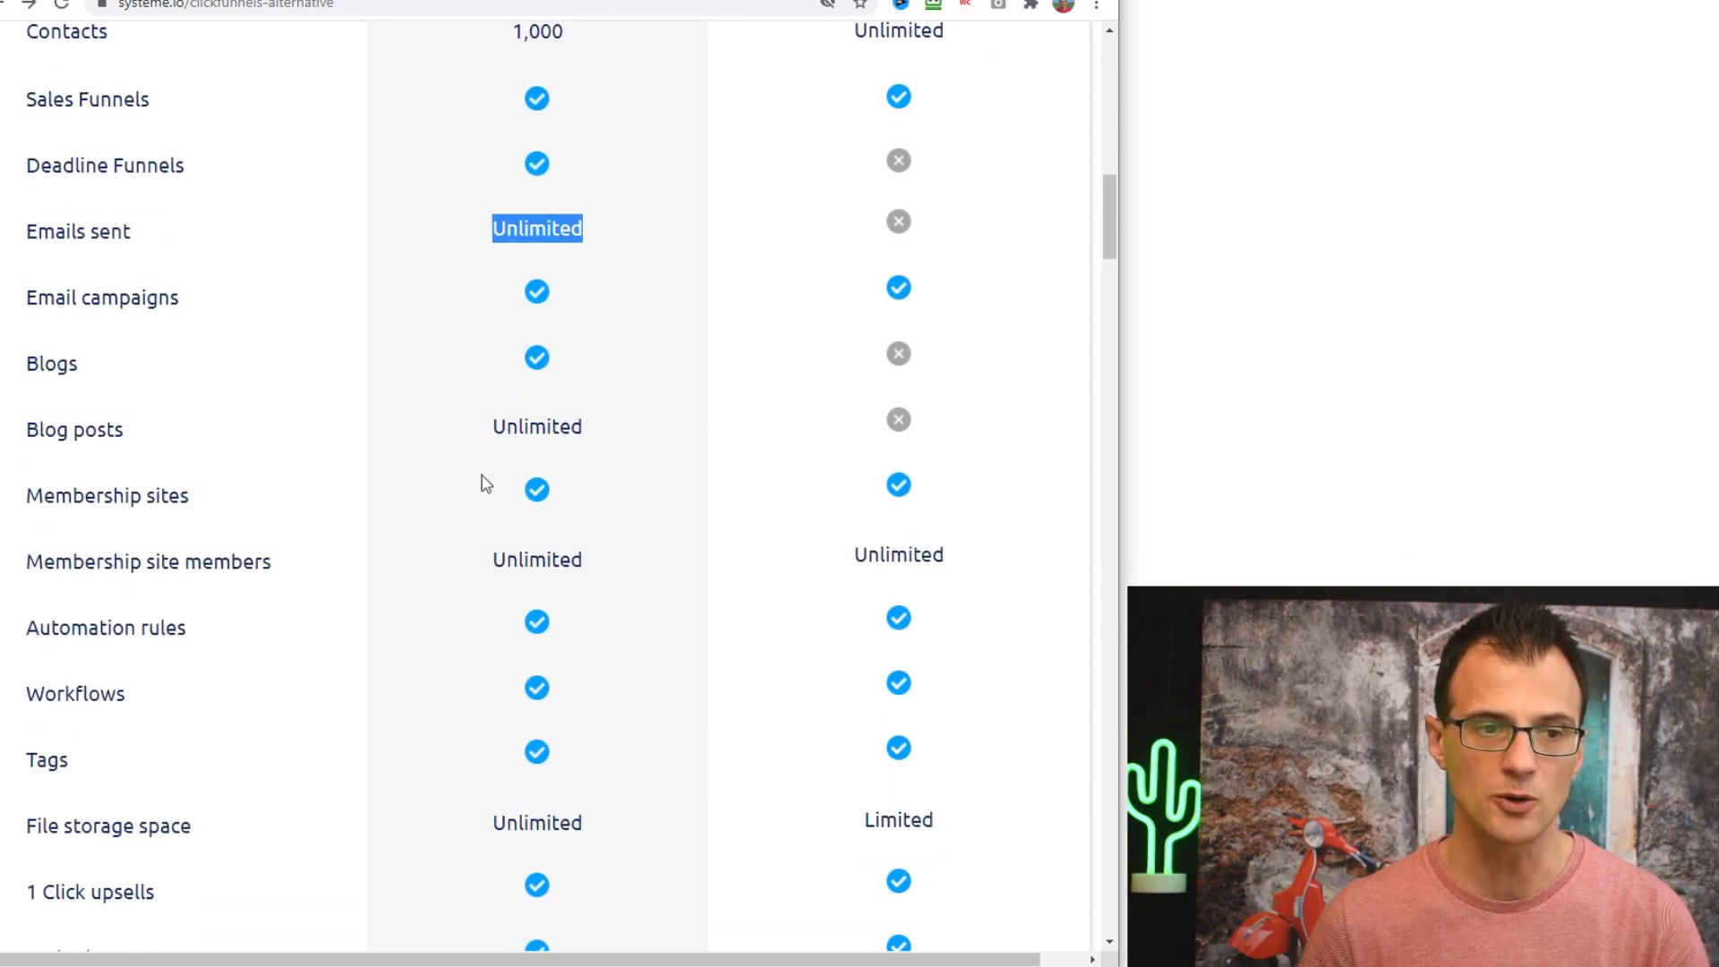
{"action": "left_click", "coordinate": [242, 371]}
{"action": "left_click_drag", "start_coordinate": [62, 295], "coordinate": [527, 403]}
{"action": "left_click", "coordinate": [546, 390]}
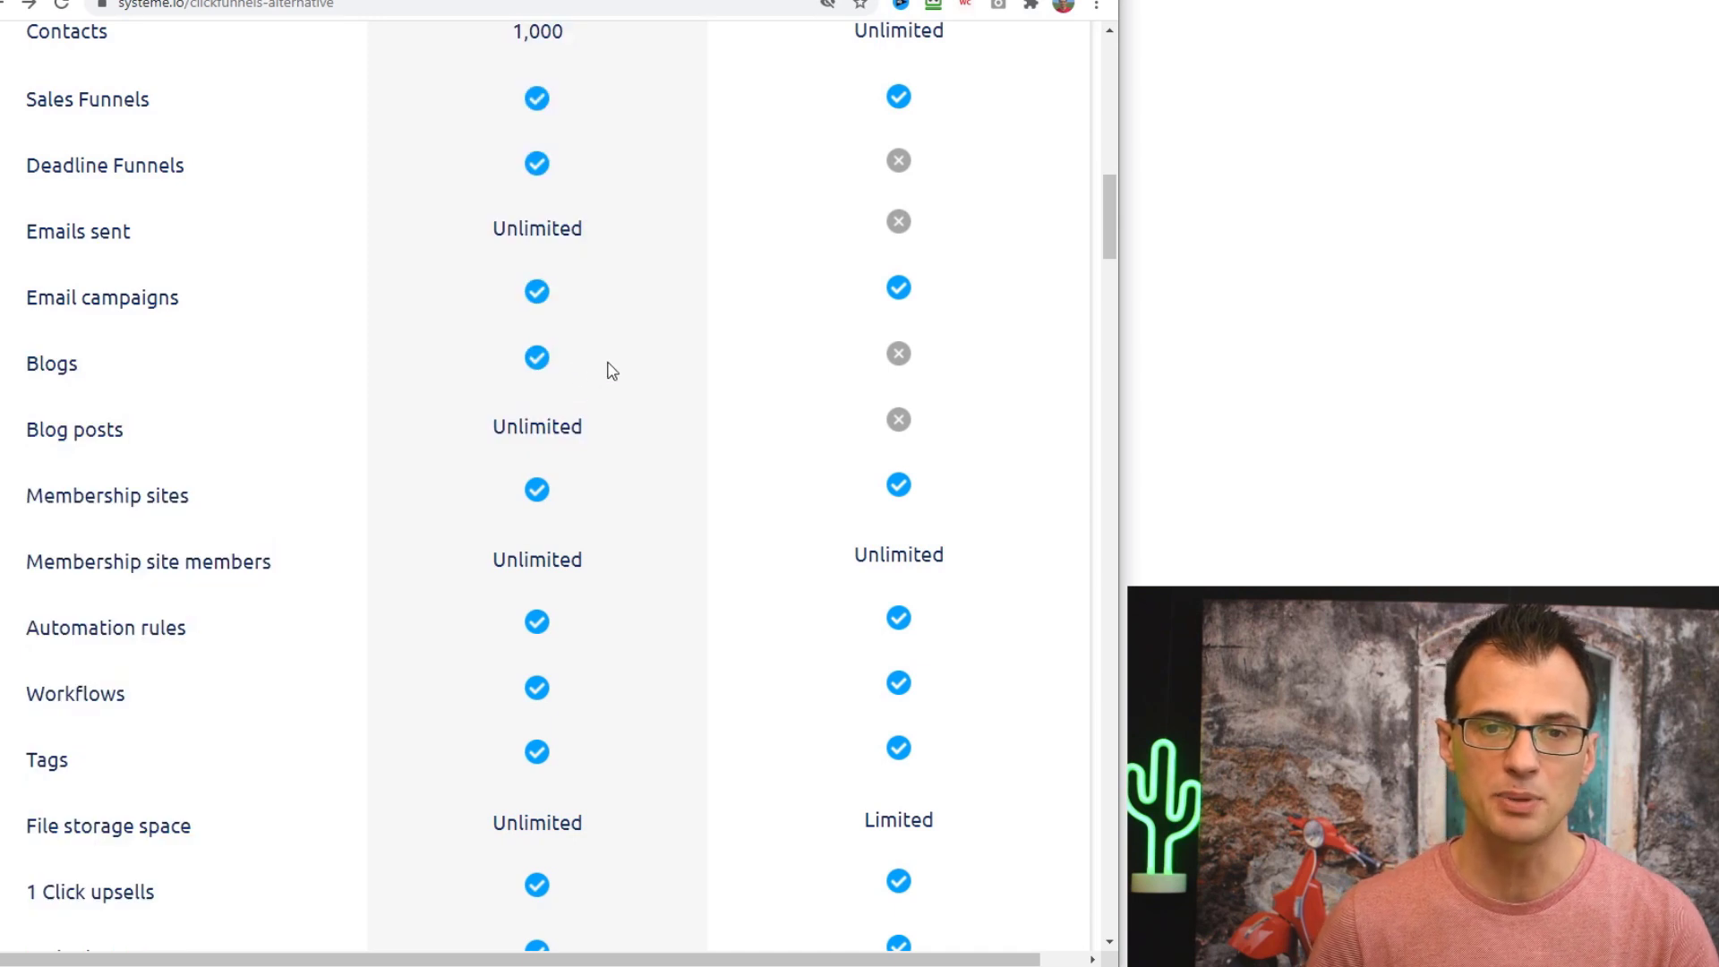
{"action": "scroll", "coordinate": [629, 410], "scroll_direction": "down", "scroll_amount": 3}
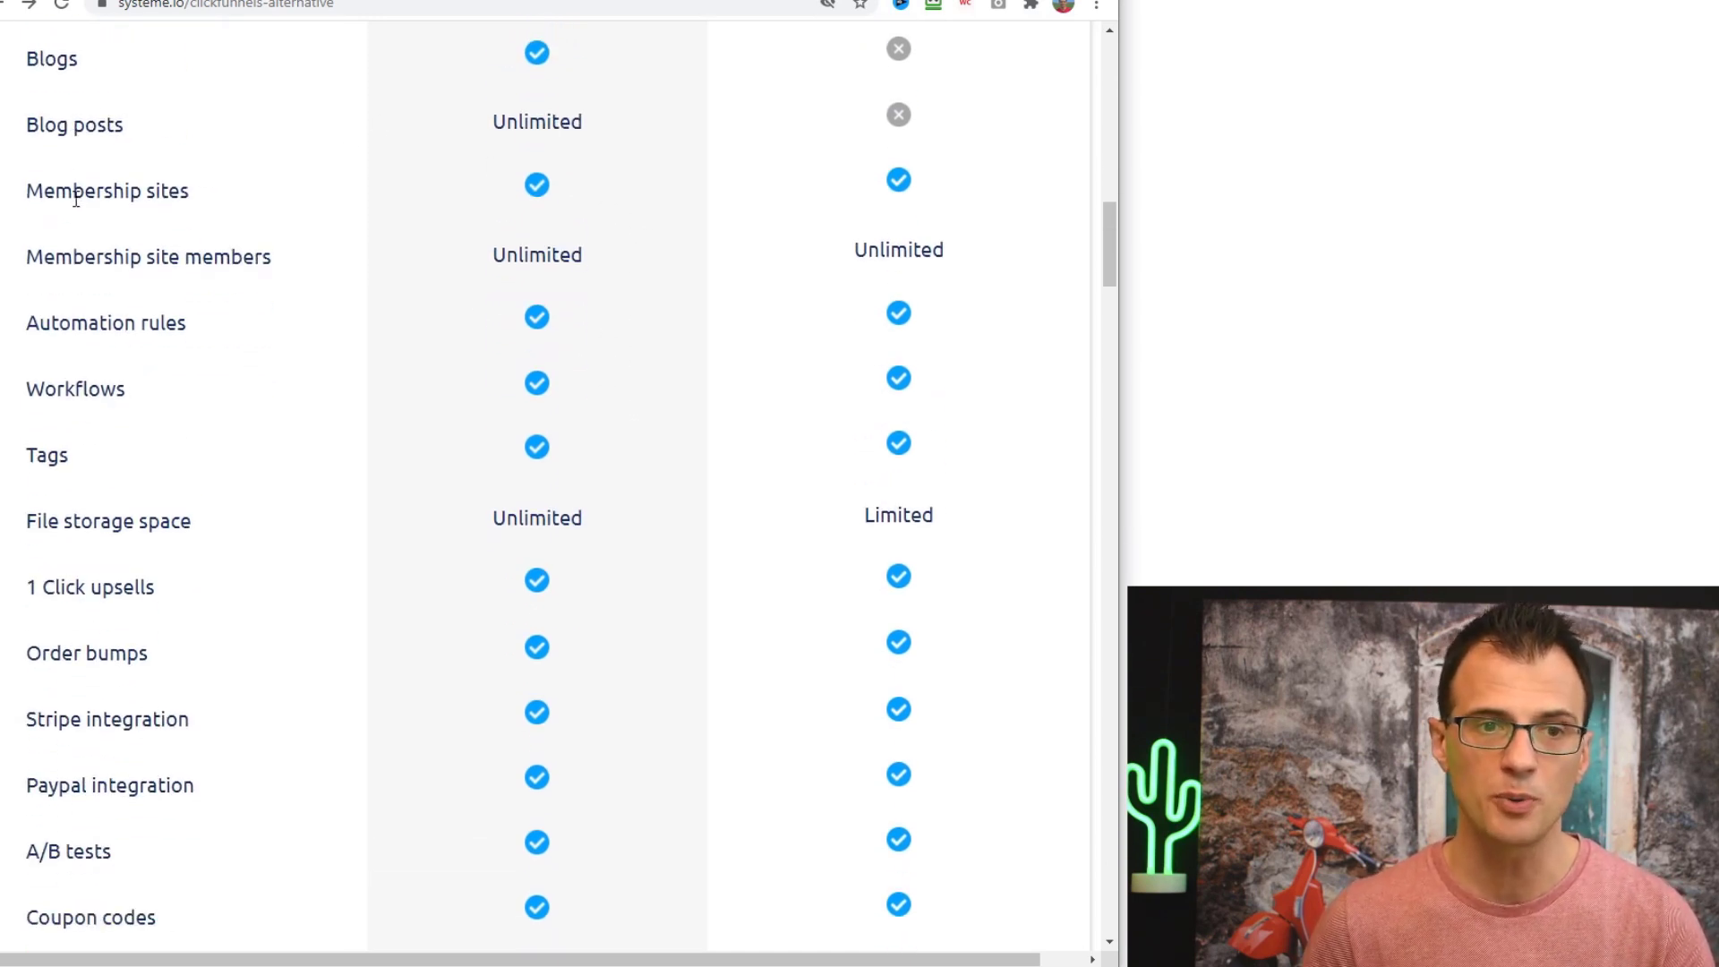
{"action": "scroll", "coordinate": [118, 231], "scroll_direction": "down", "scroll_amount": 2}
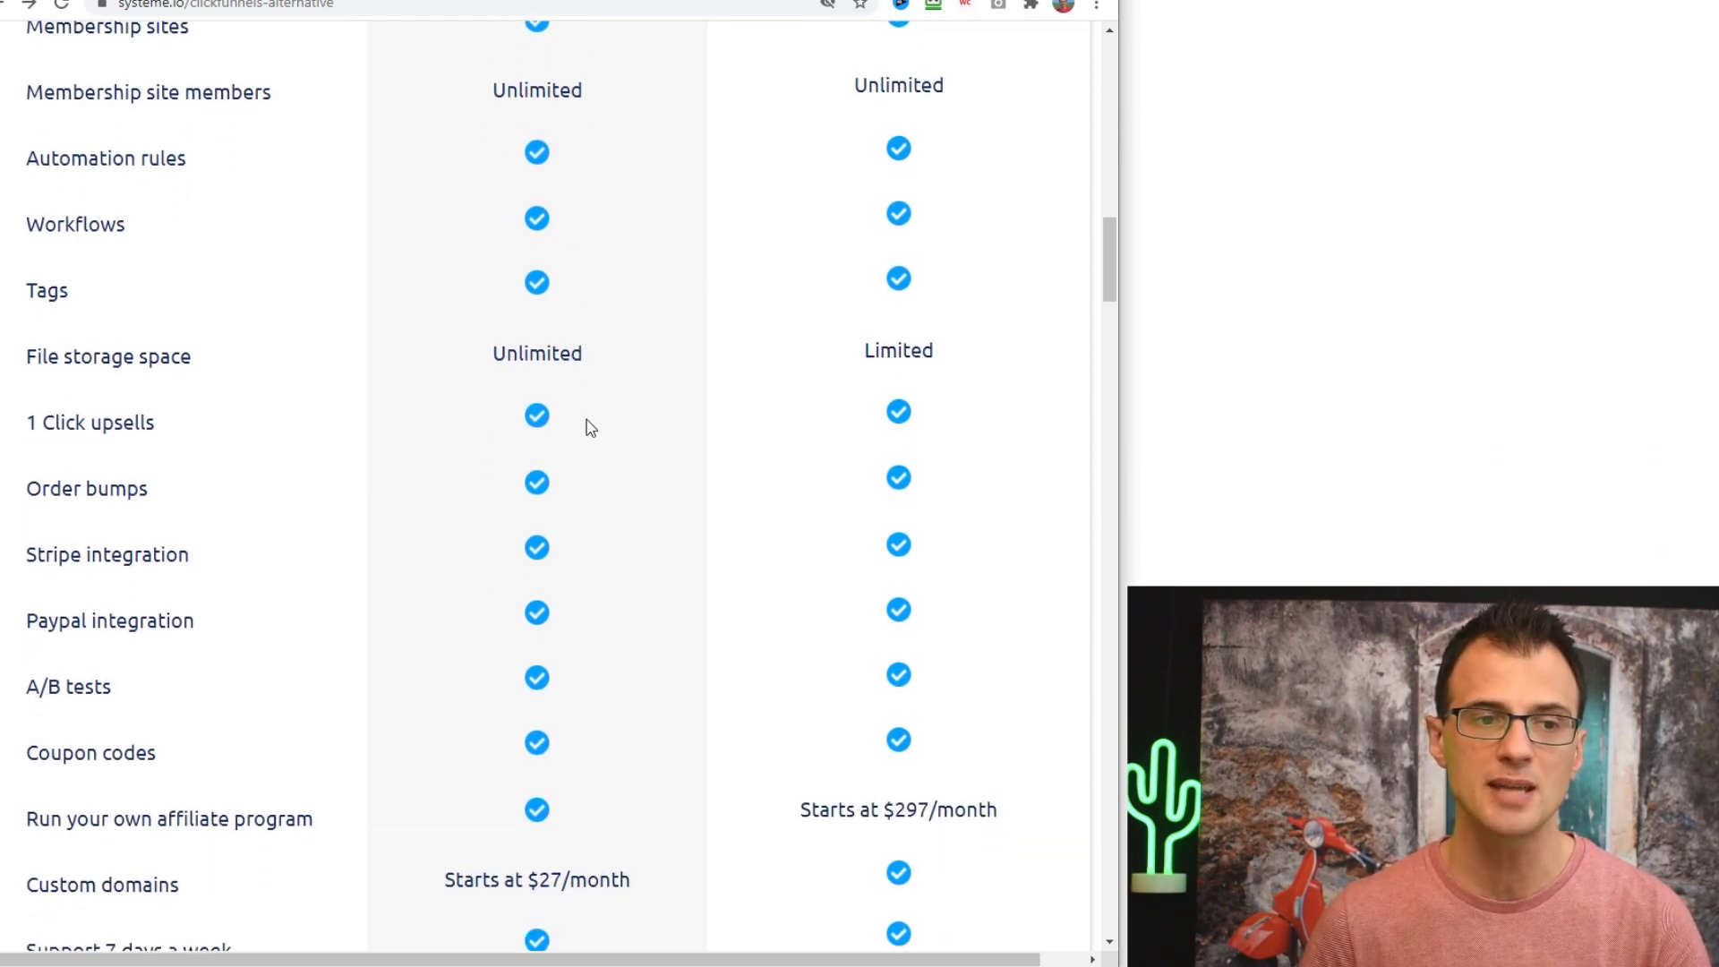
{"action": "scroll", "coordinate": [583, 422], "scroll_direction": "down", "scroll_amount": 3}
- Highlight the 1 Click upsells checkmark and the Stripe and Paypal integration labels
{"action": "left_click_drag", "start_coordinate": [582, 109], "coordinate": [503, 122]}
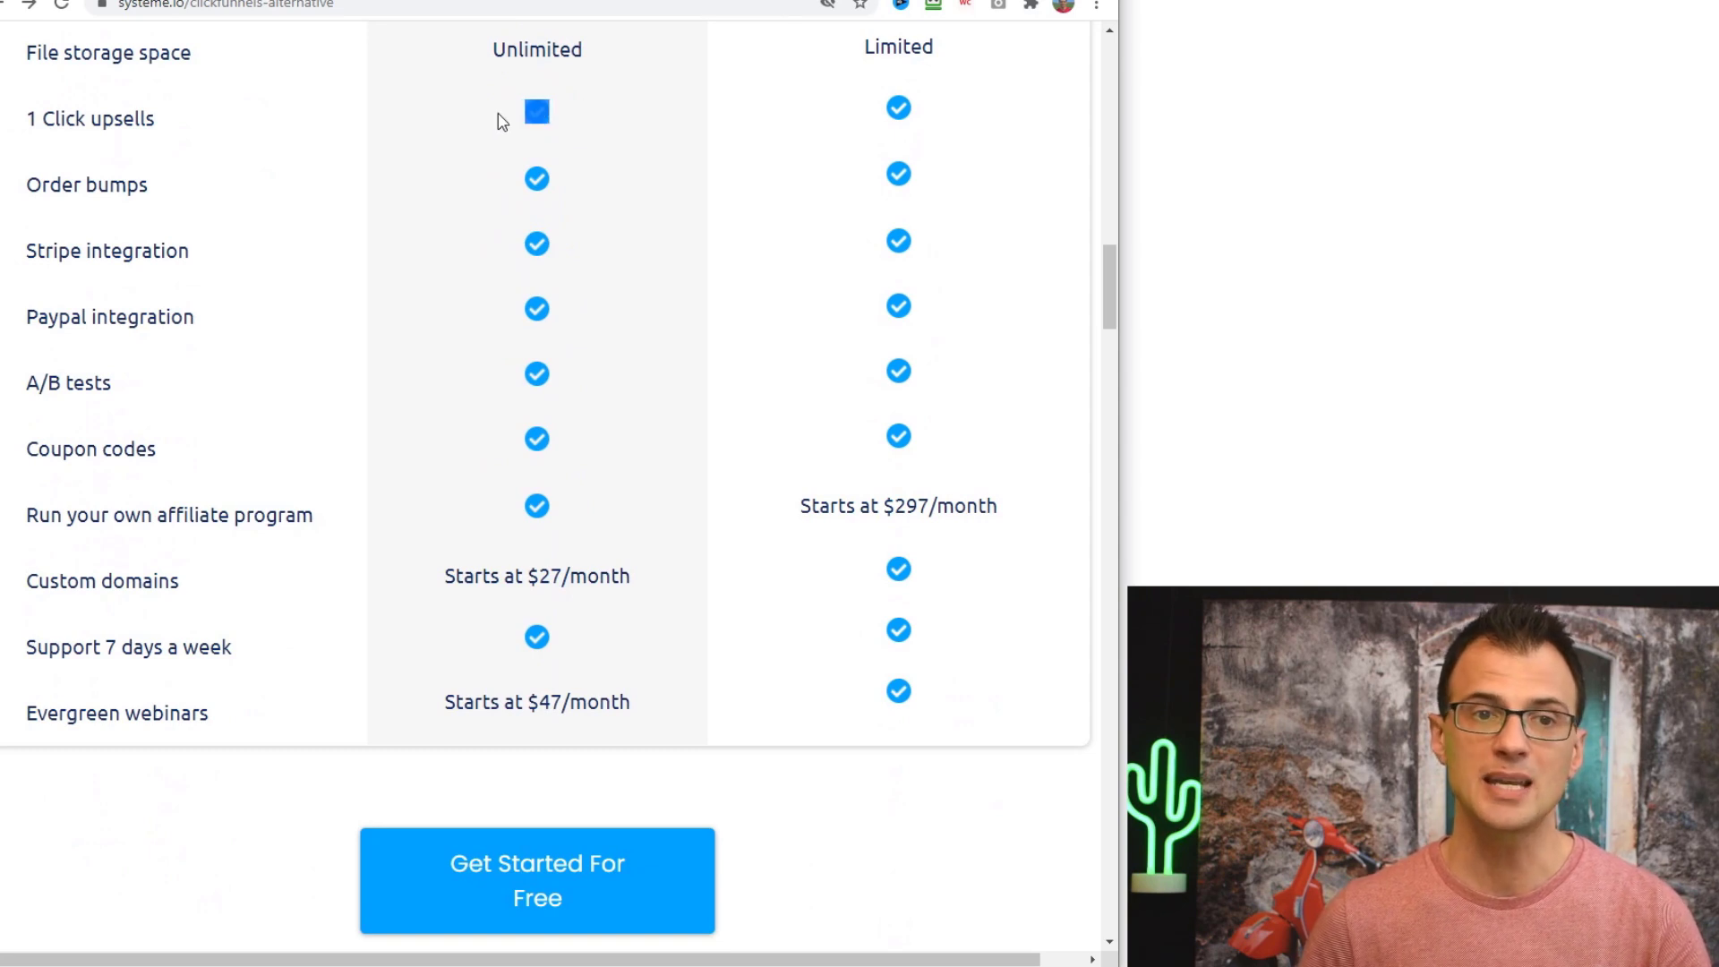
{"action": "left_click", "coordinate": [111, 273]}
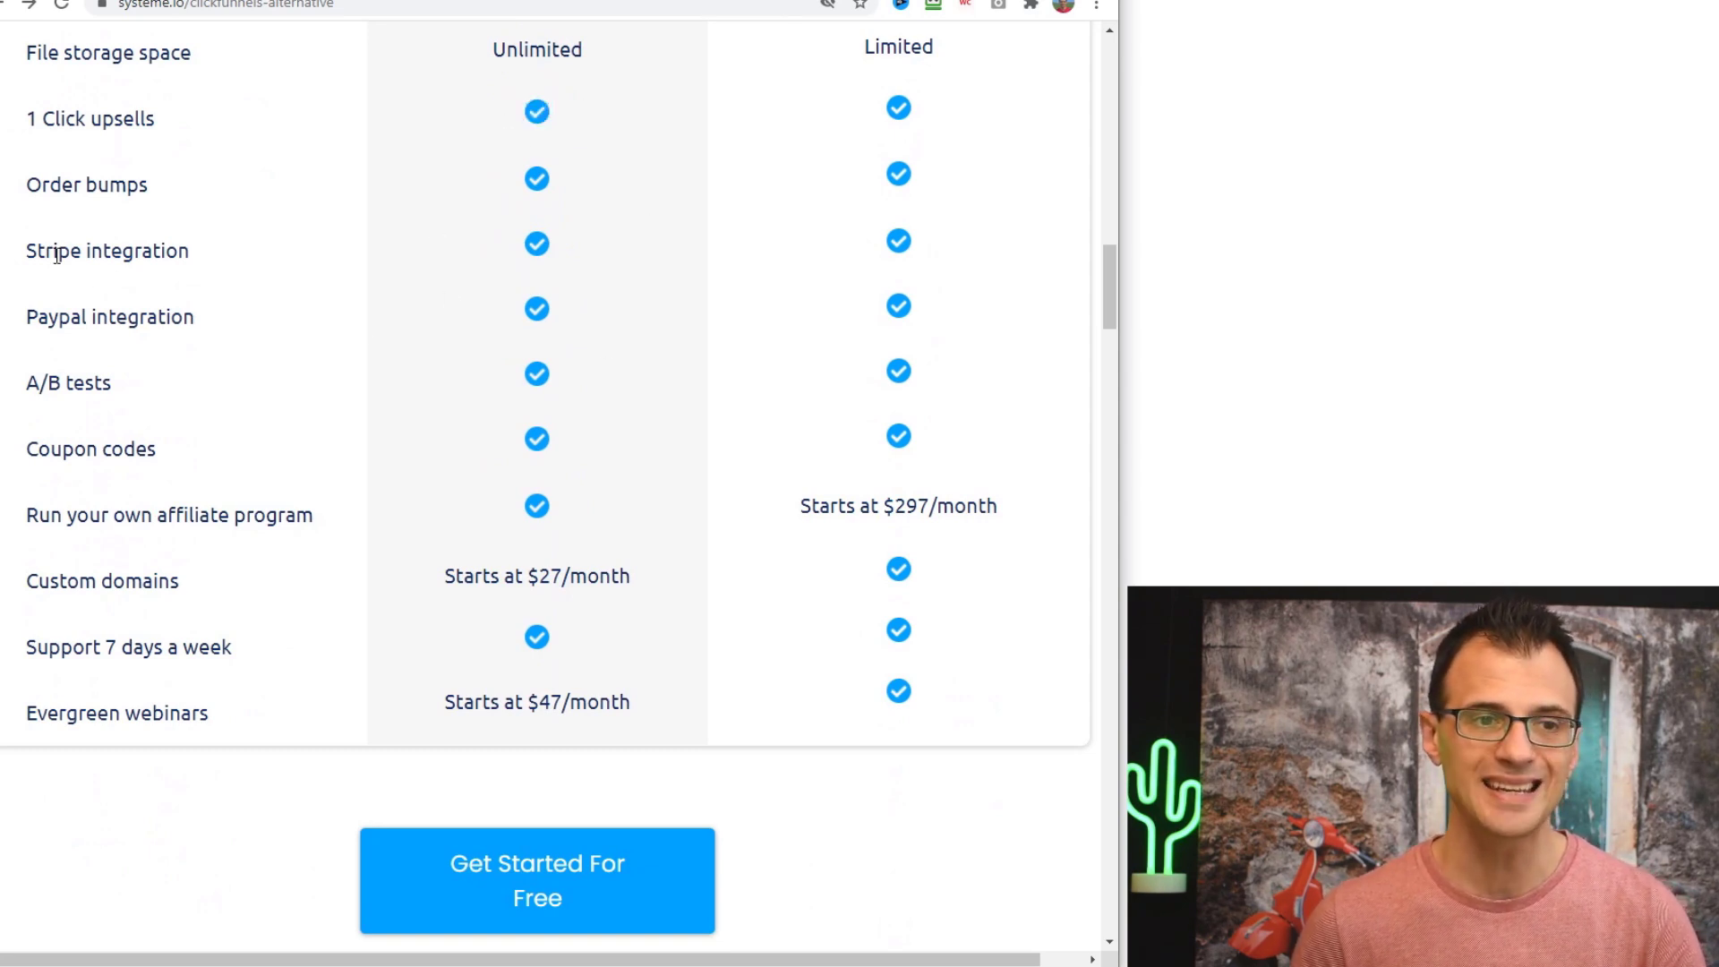
{"action": "left_click_drag", "start_coordinate": [58, 254], "coordinate": [139, 289]}
{"action": "left_click", "coordinate": [78, 323]}
{"action": "triple_click", "coordinate": [78, 322]}
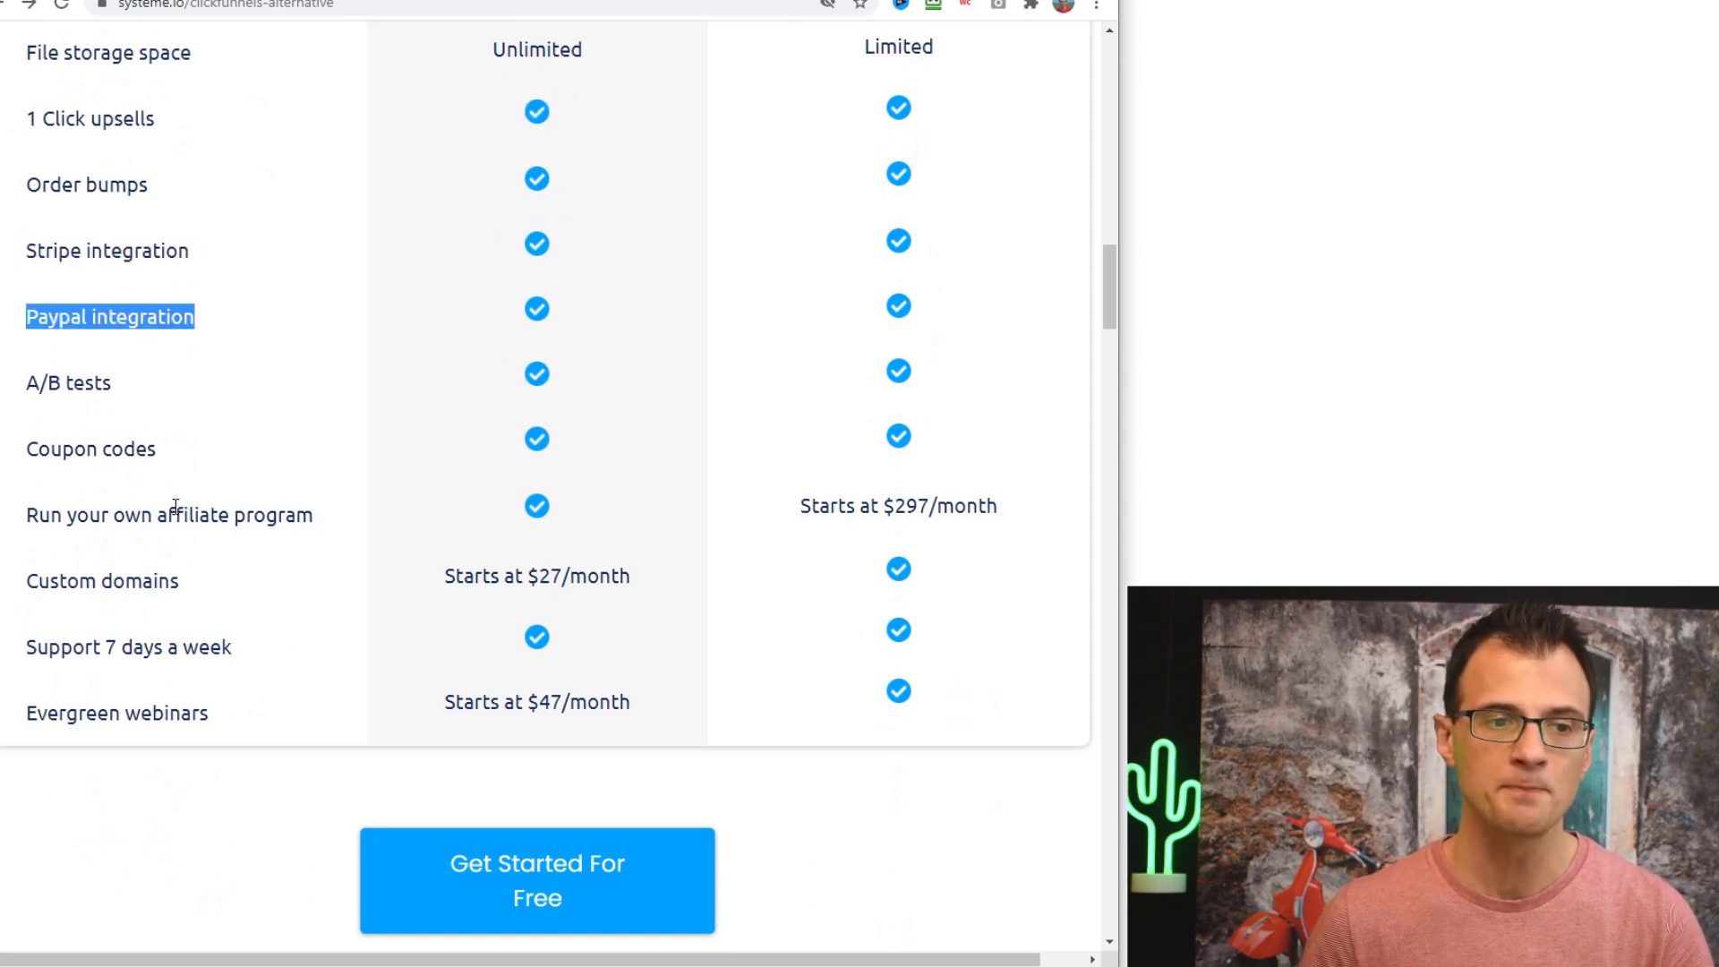
{"action": "scroll", "coordinate": [176, 506], "scroll_direction": "down", "scroll_amount": 2}
{"action": "left_click_drag", "start_coordinate": [25, 244], "coordinate": [358, 269]}
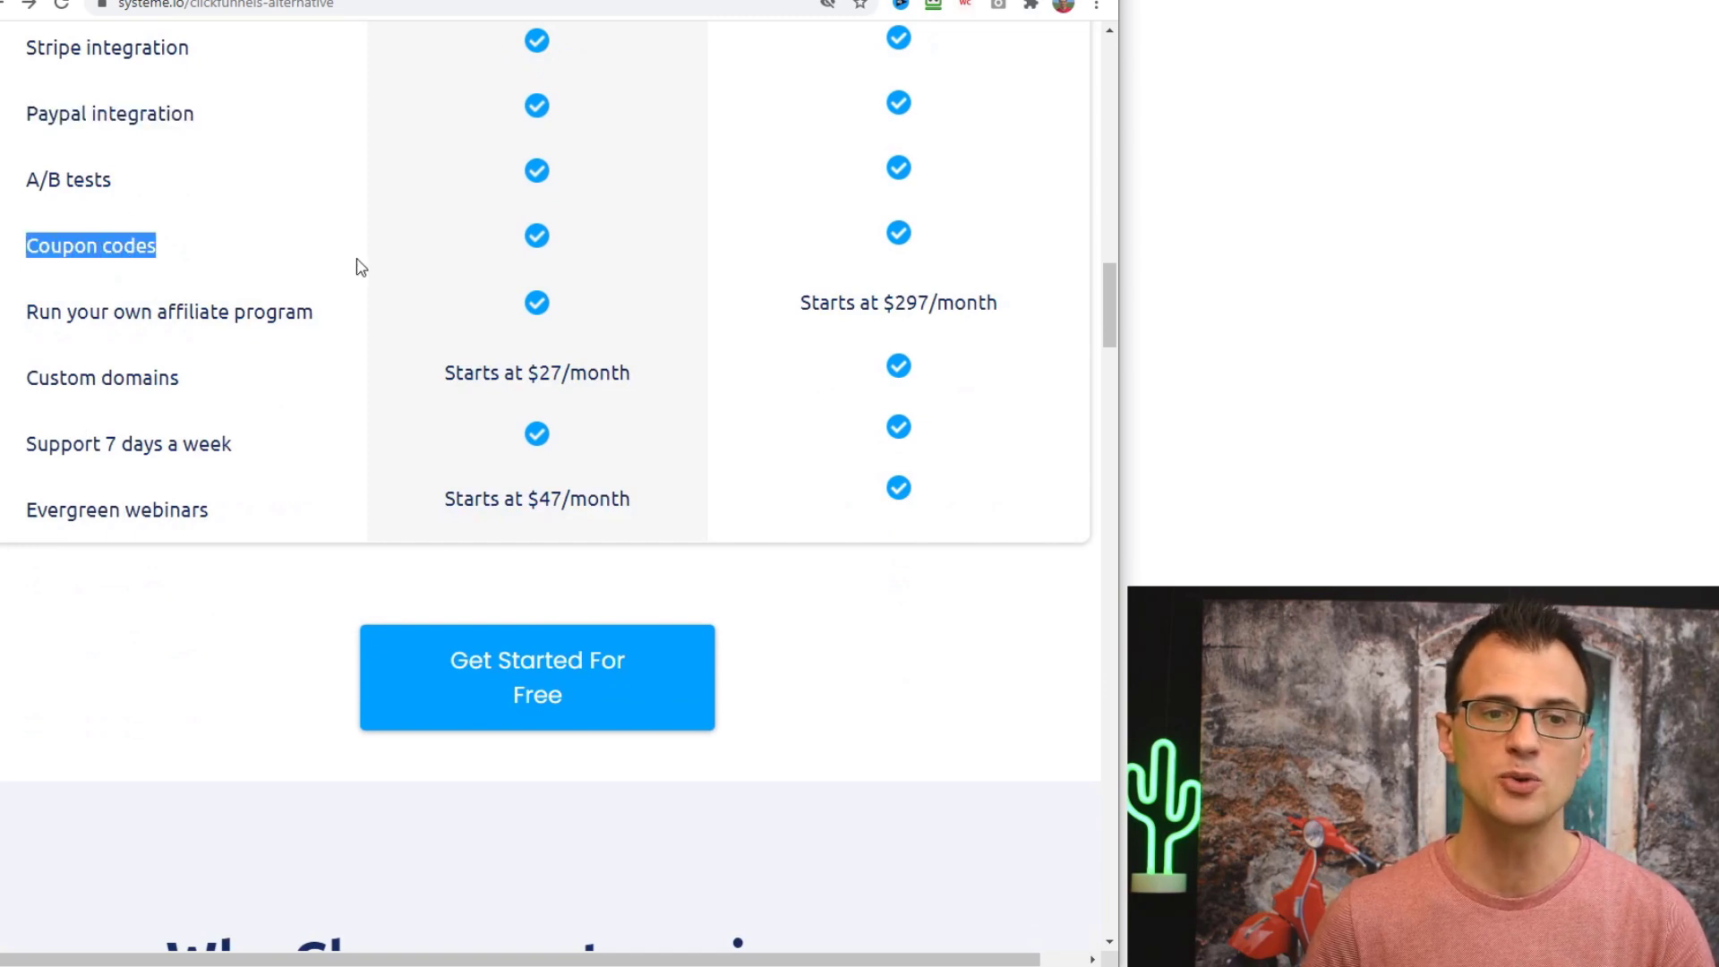
- Highlight the Evergreen webinars row and reach the 'Why Choose systeme.io over ClickFunnels?' section
{"action": "scroll", "coordinate": [176, 339], "scroll_direction": "down", "scroll_amount": 2}
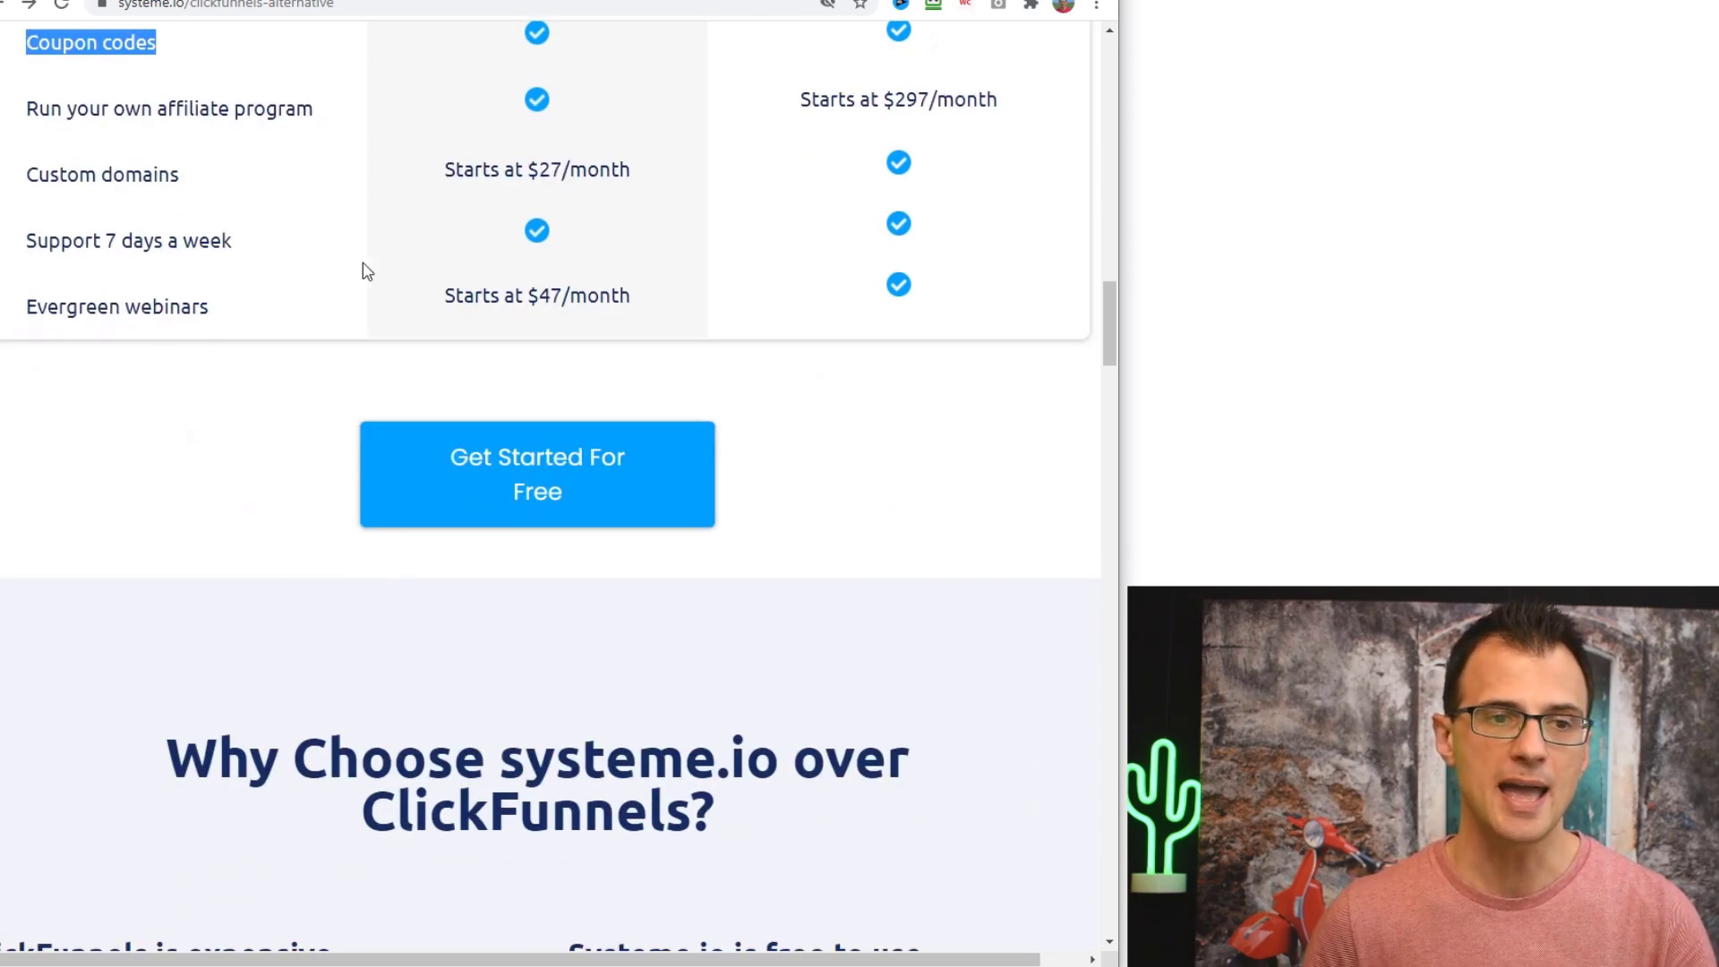
{"action": "scroll", "coordinate": [364, 302], "scroll_direction": "up", "scroll_amount": 2}
{"action": "scroll", "coordinate": [146, 372], "scroll_direction": "down", "scroll_amount": 4}
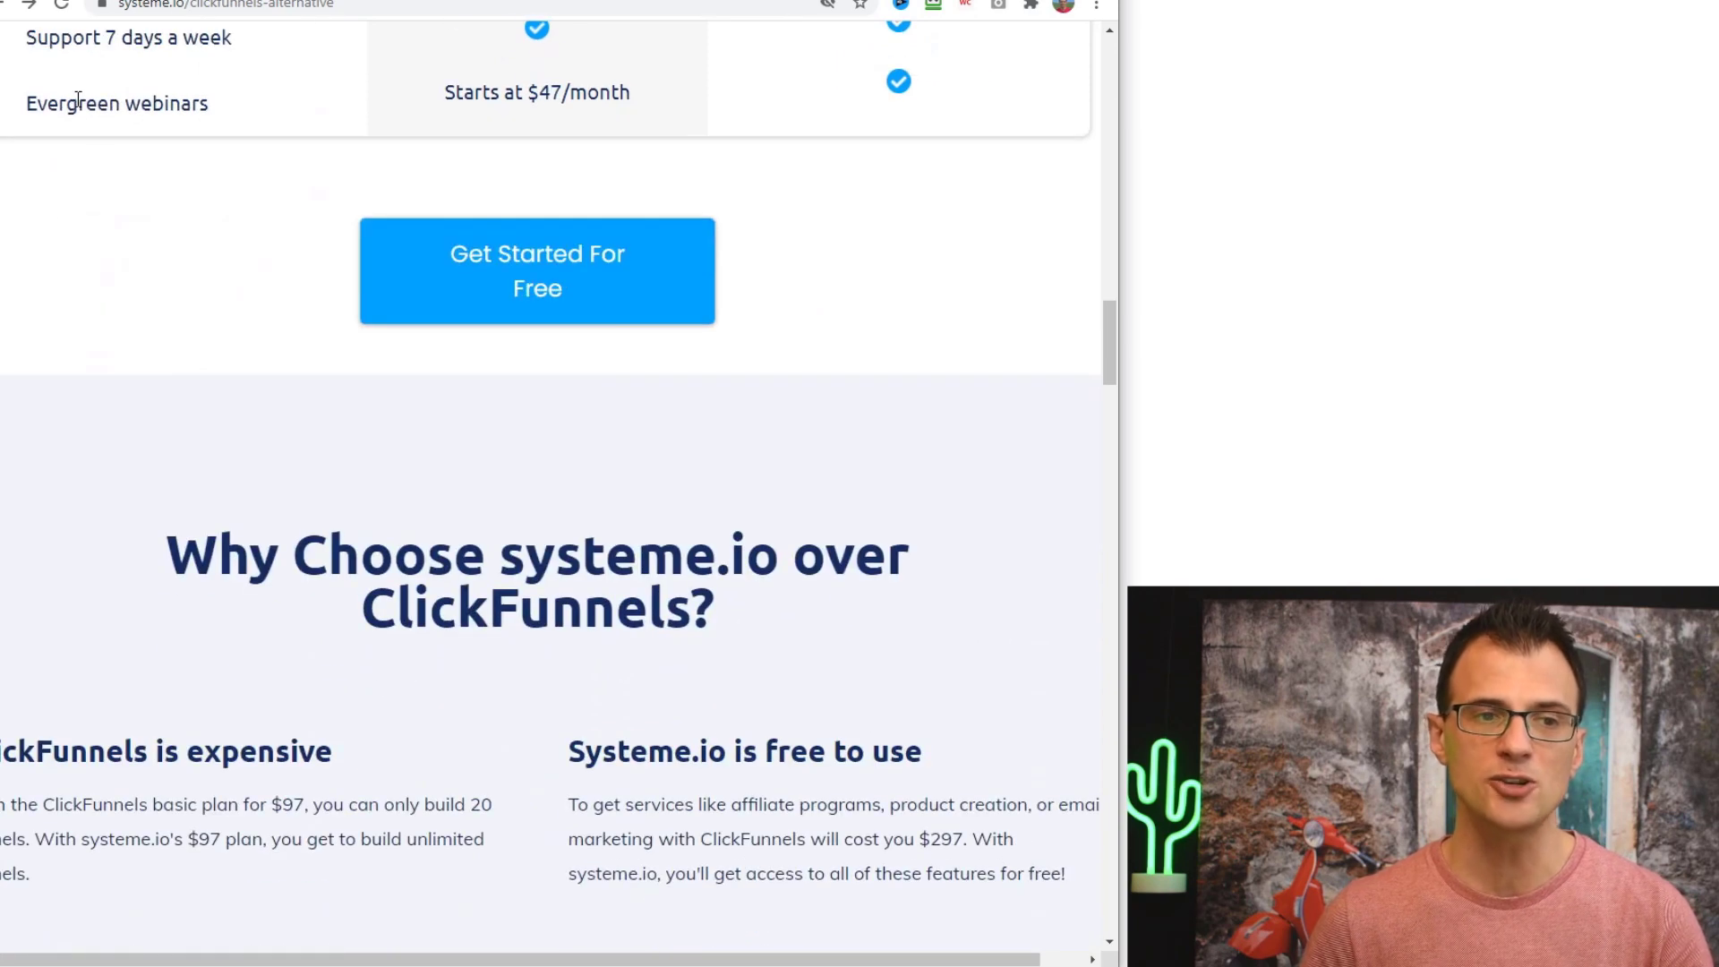
{"action": "left_click_drag", "start_coordinate": [26, 104], "coordinate": [383, 130]}
{"action": "left_click", "coordinate": [531, 102]}
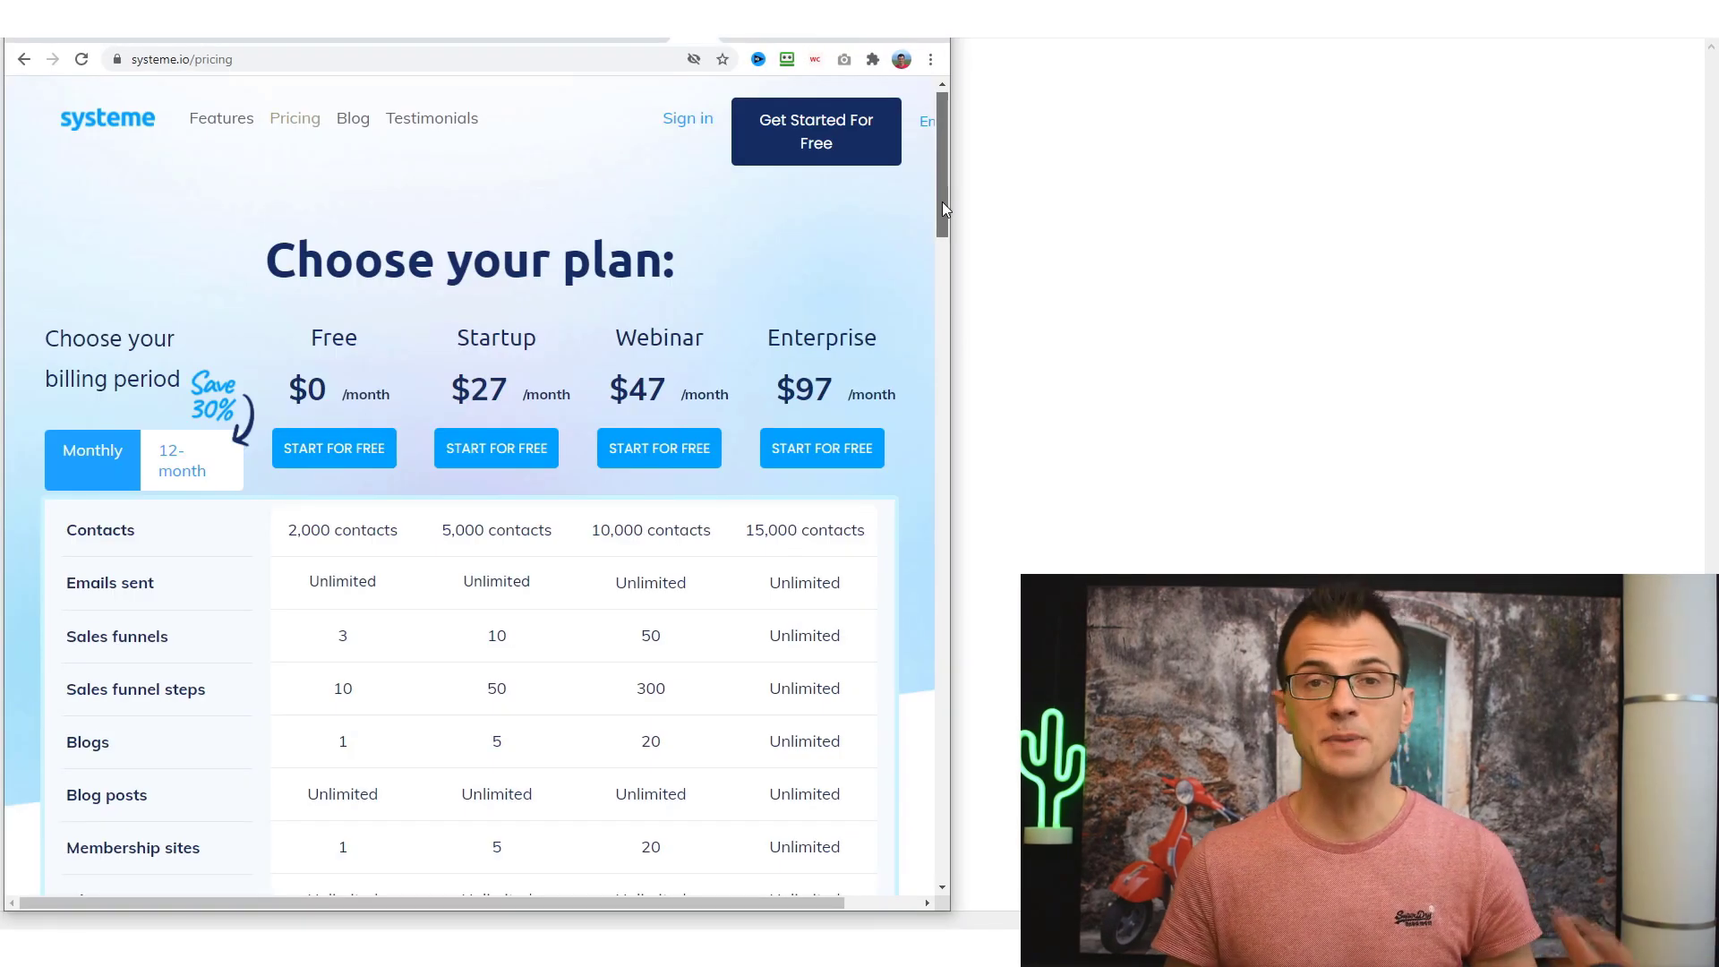
{"action": "left_click_drag", "start_coordinate": [942, 202], "coordinate": [941, 236]}
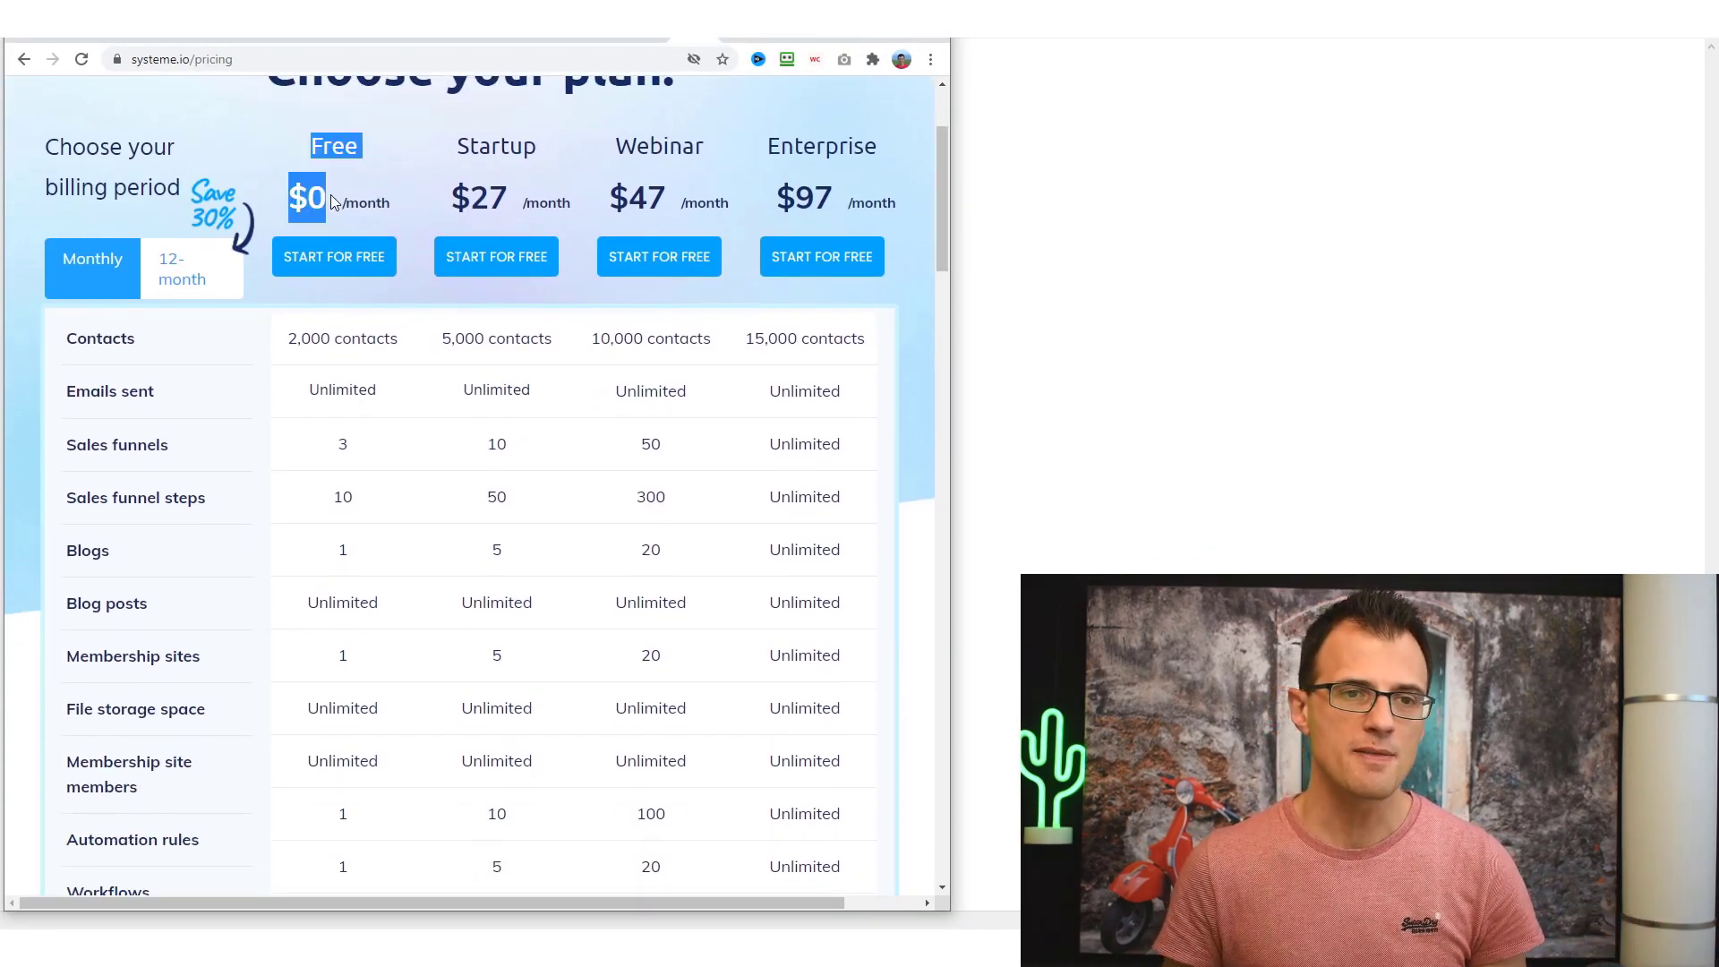
- Highlight the Free plan's 2,000 contacts, scroll the plan table, and return to the Contacts row
{"action": "left_click", "coordinate": [304, 348]}
{"action": "scroll", "coordinate": [315, 349], "scroll_direction": "down", "scroll_amount": 1}
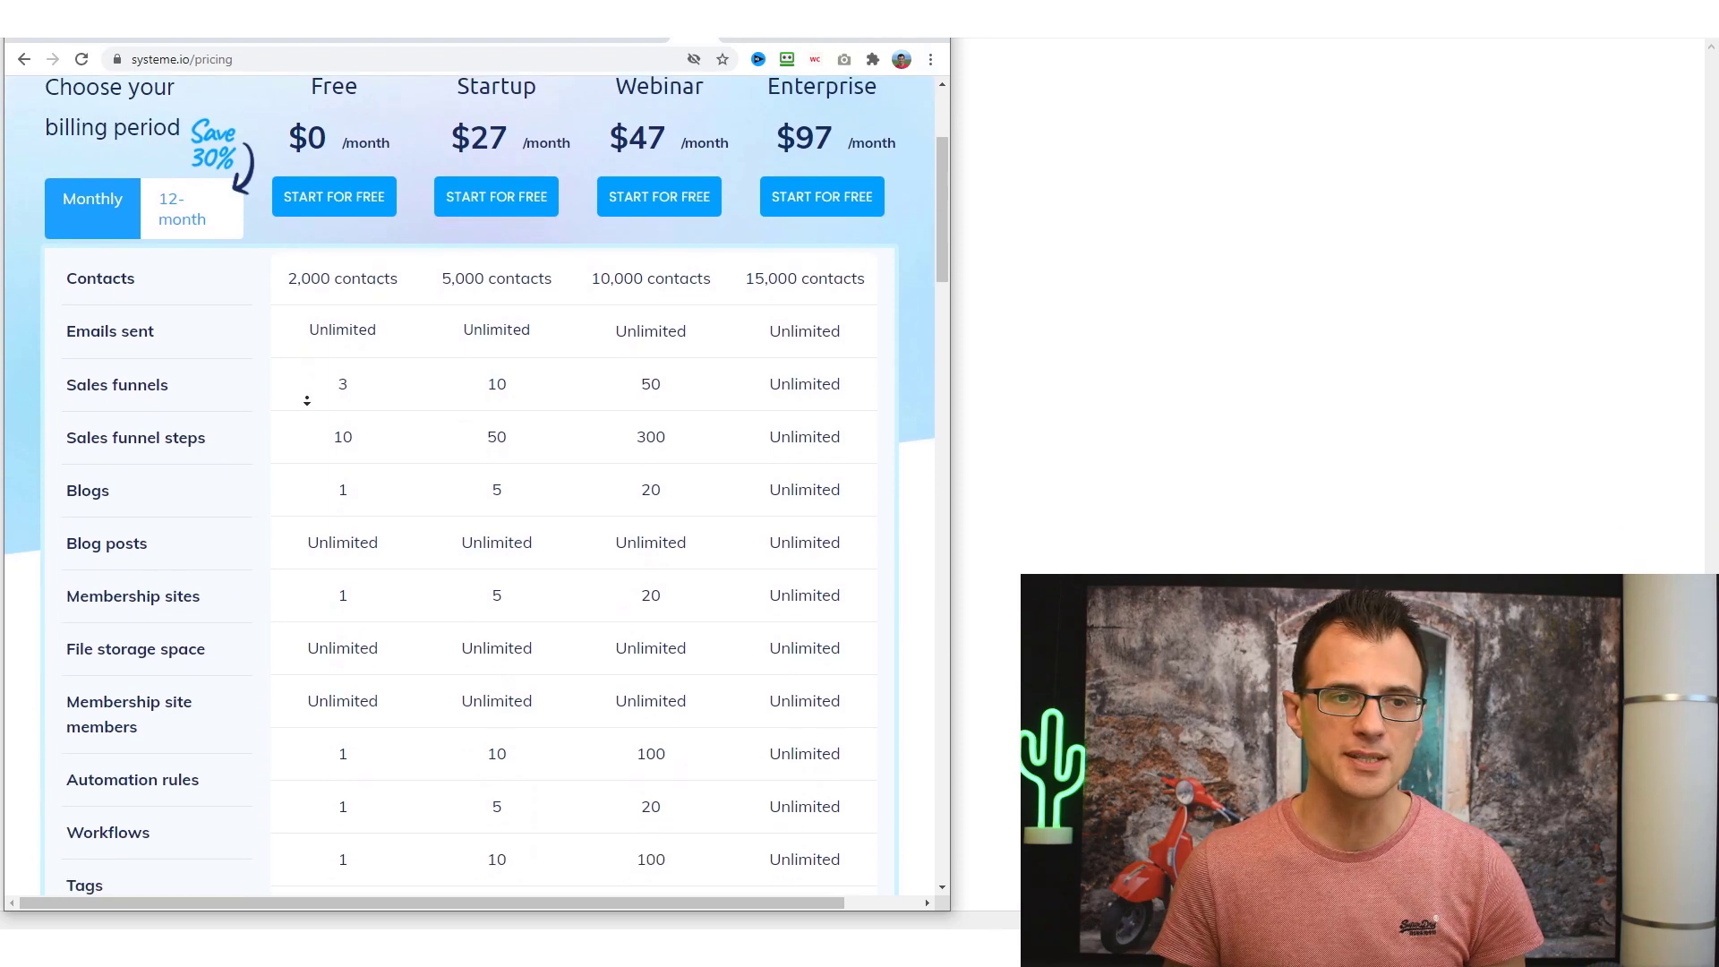
{"action": "triple_click", "coordinate": [305, 239]}
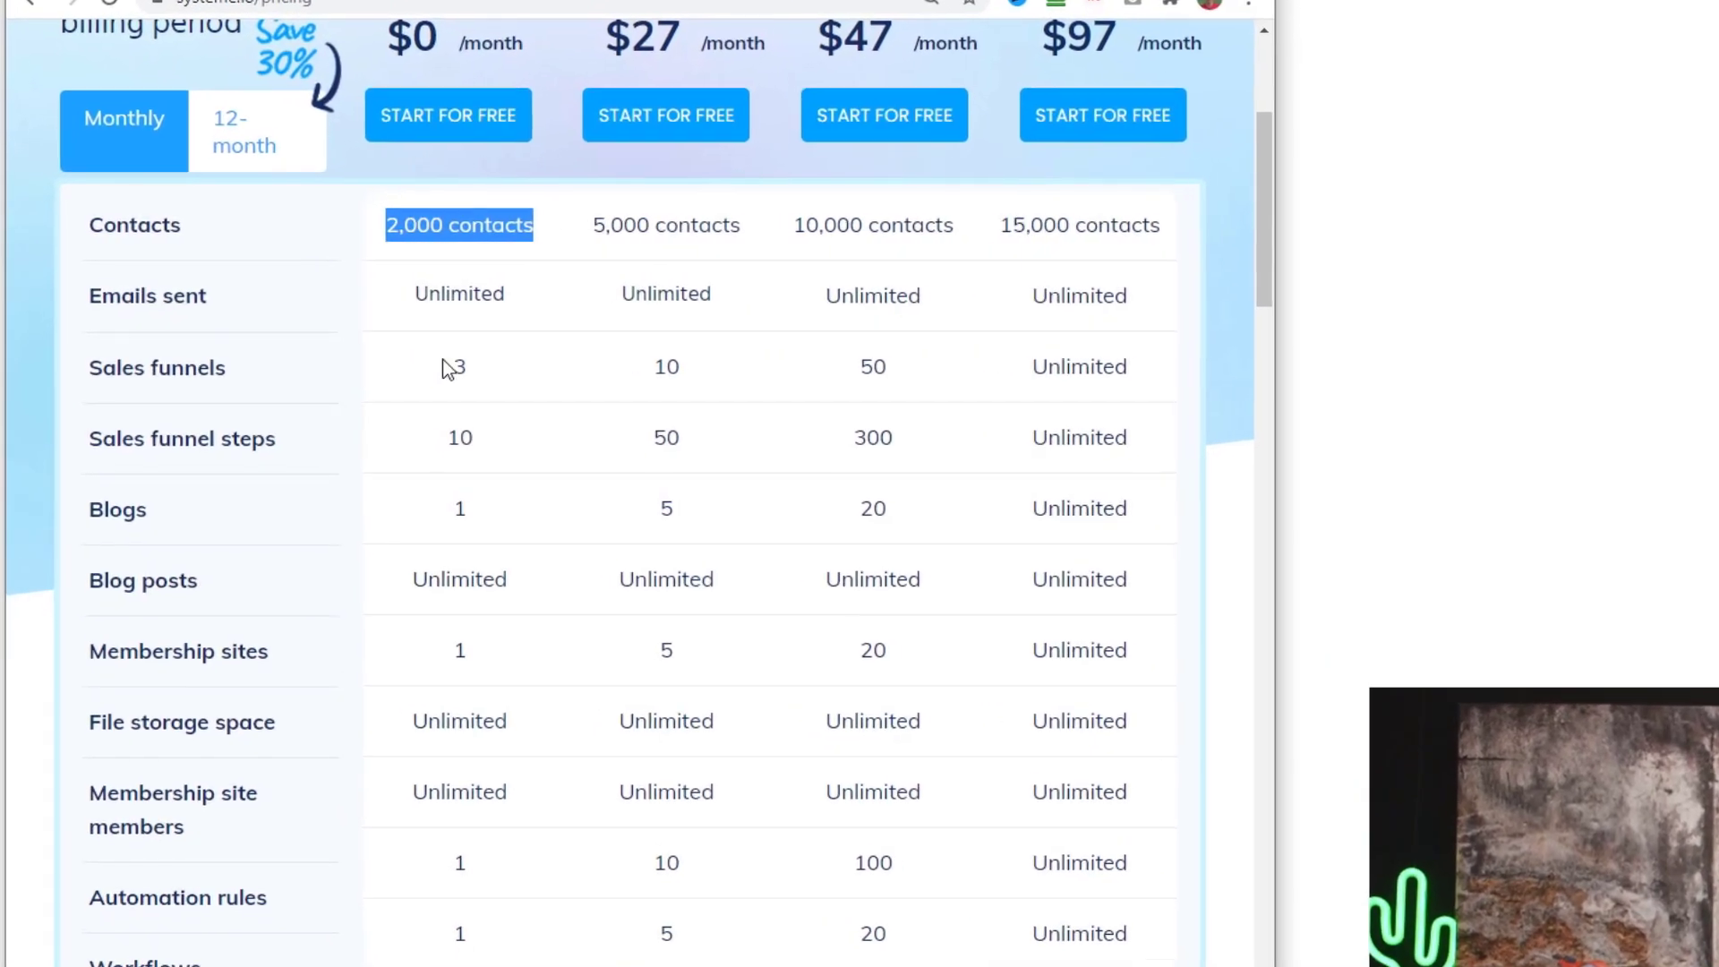
{"action": "scroll", "coordinate": [441, 687], "scroll_direction": "down", "scroll_amount": 12}
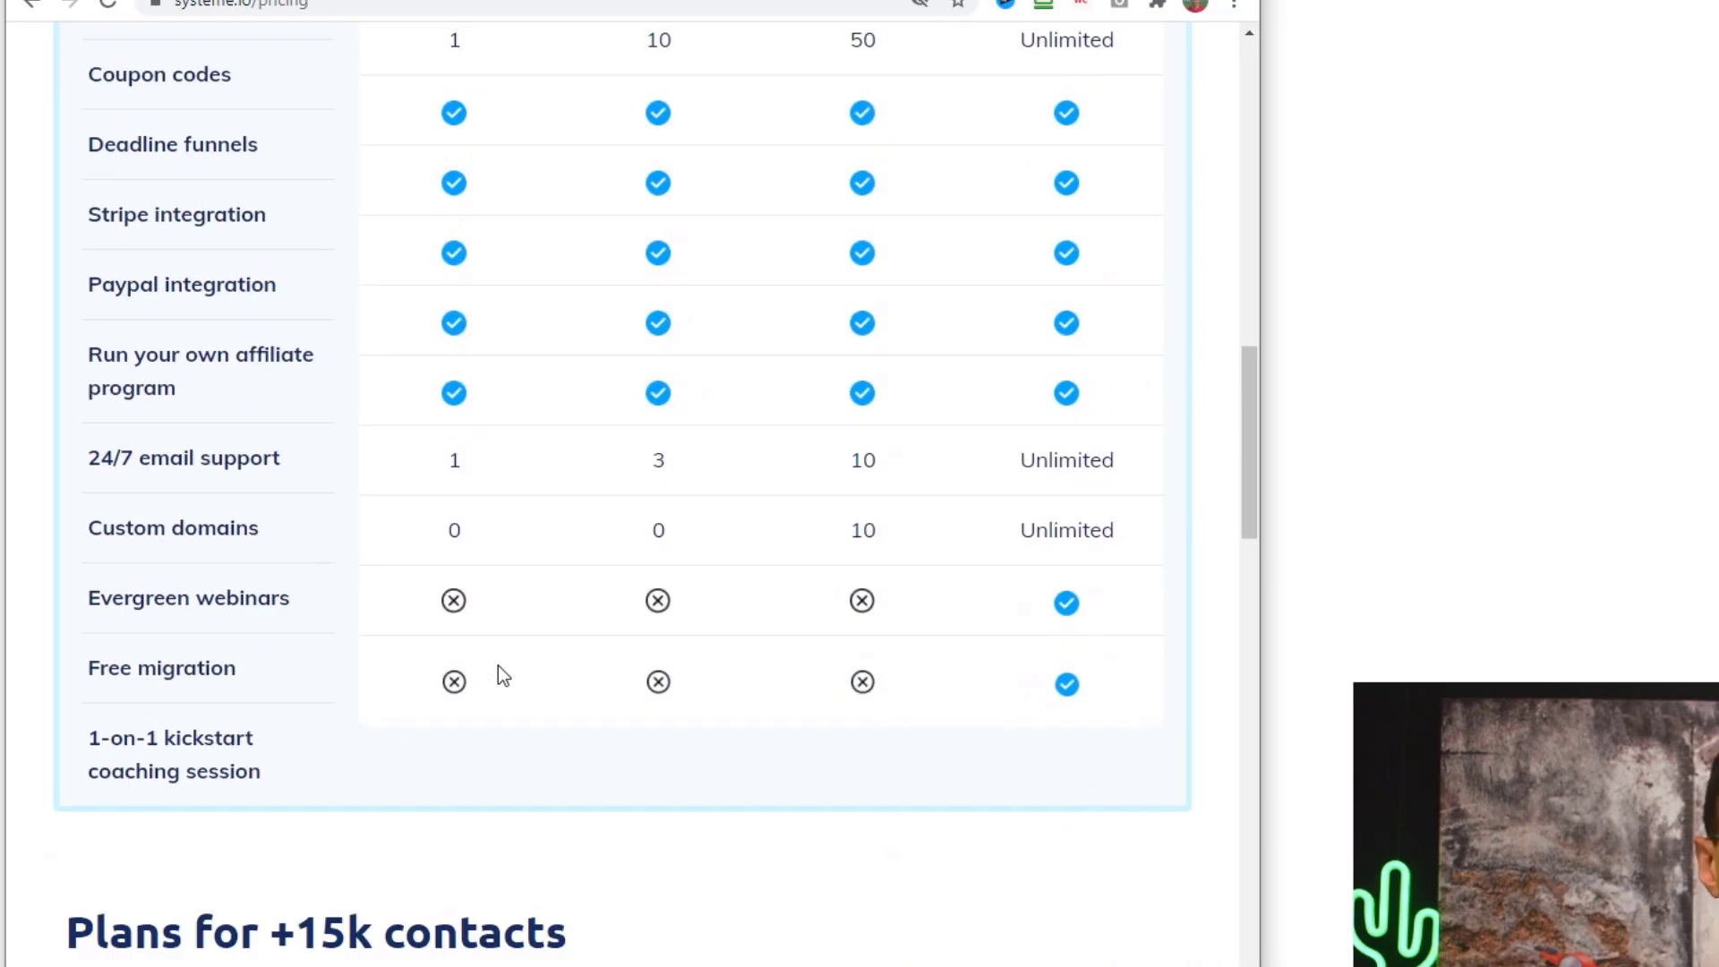
{"action": "scroll", "coordinate": [483, 784], "scroll_direction": "down", "scroll_amount": 5}
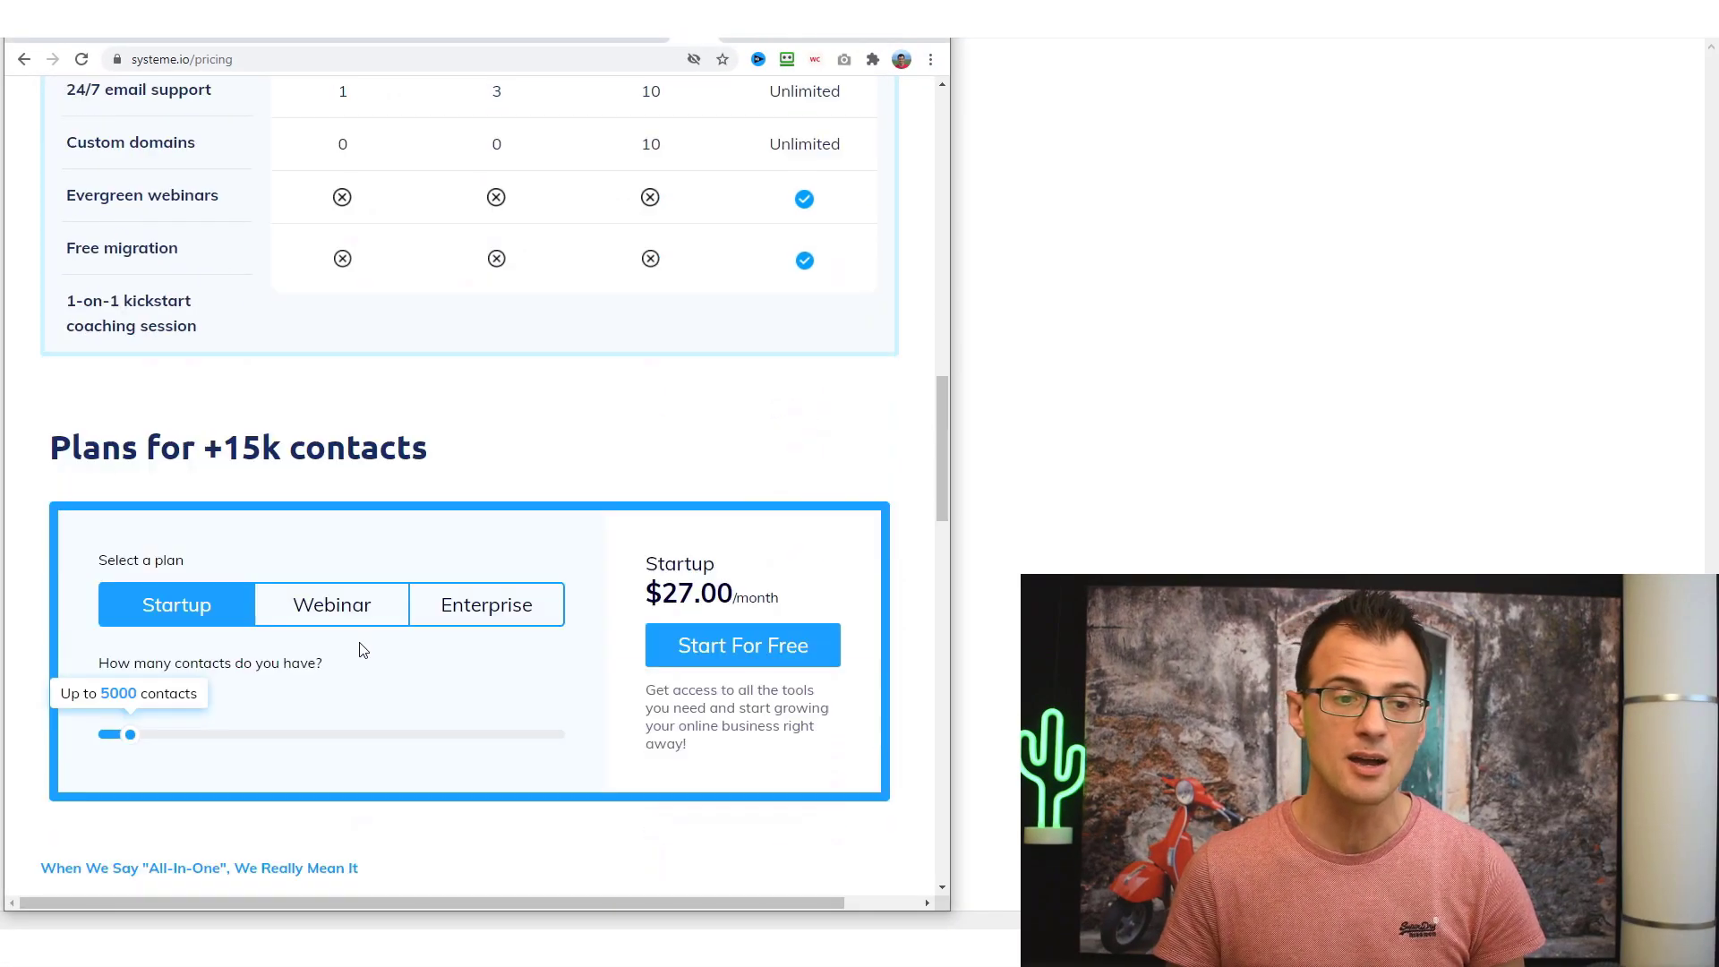
{"action": "scroll", "coordinate": [537, 801], "scroll_direction": "up", "scroll_amount": 6}
{"action": "scroll", "coordinate": [414, 668], "scroll_direction": "up", "scroll_amount": 10}
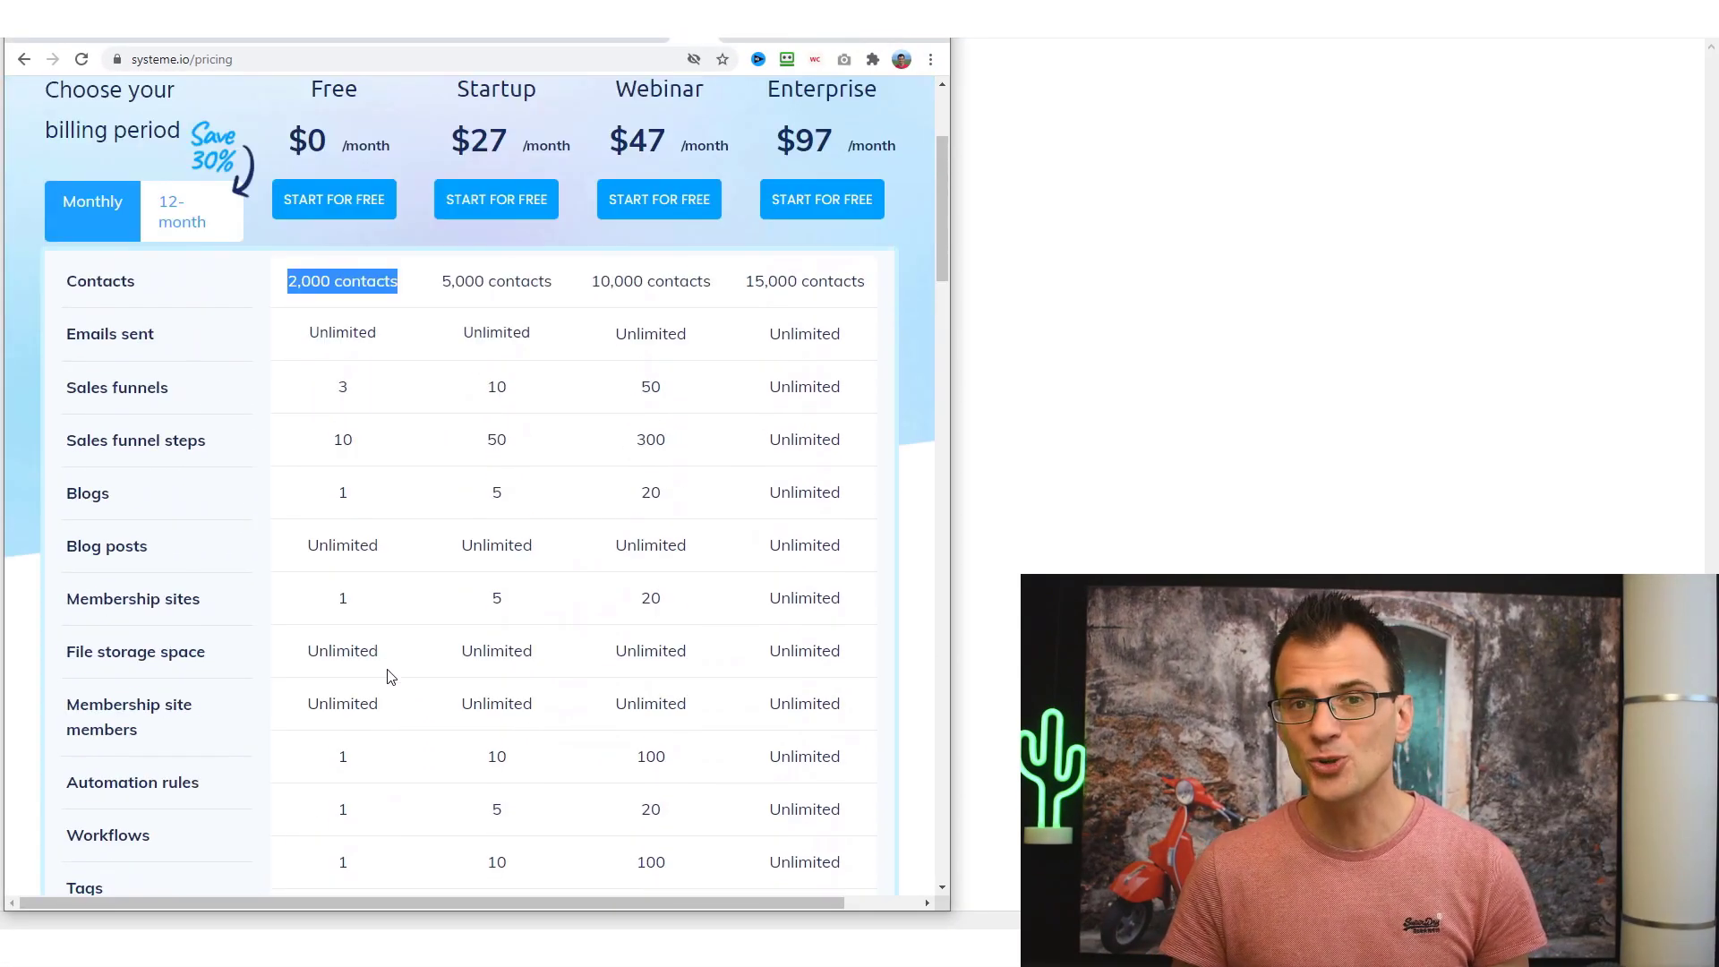